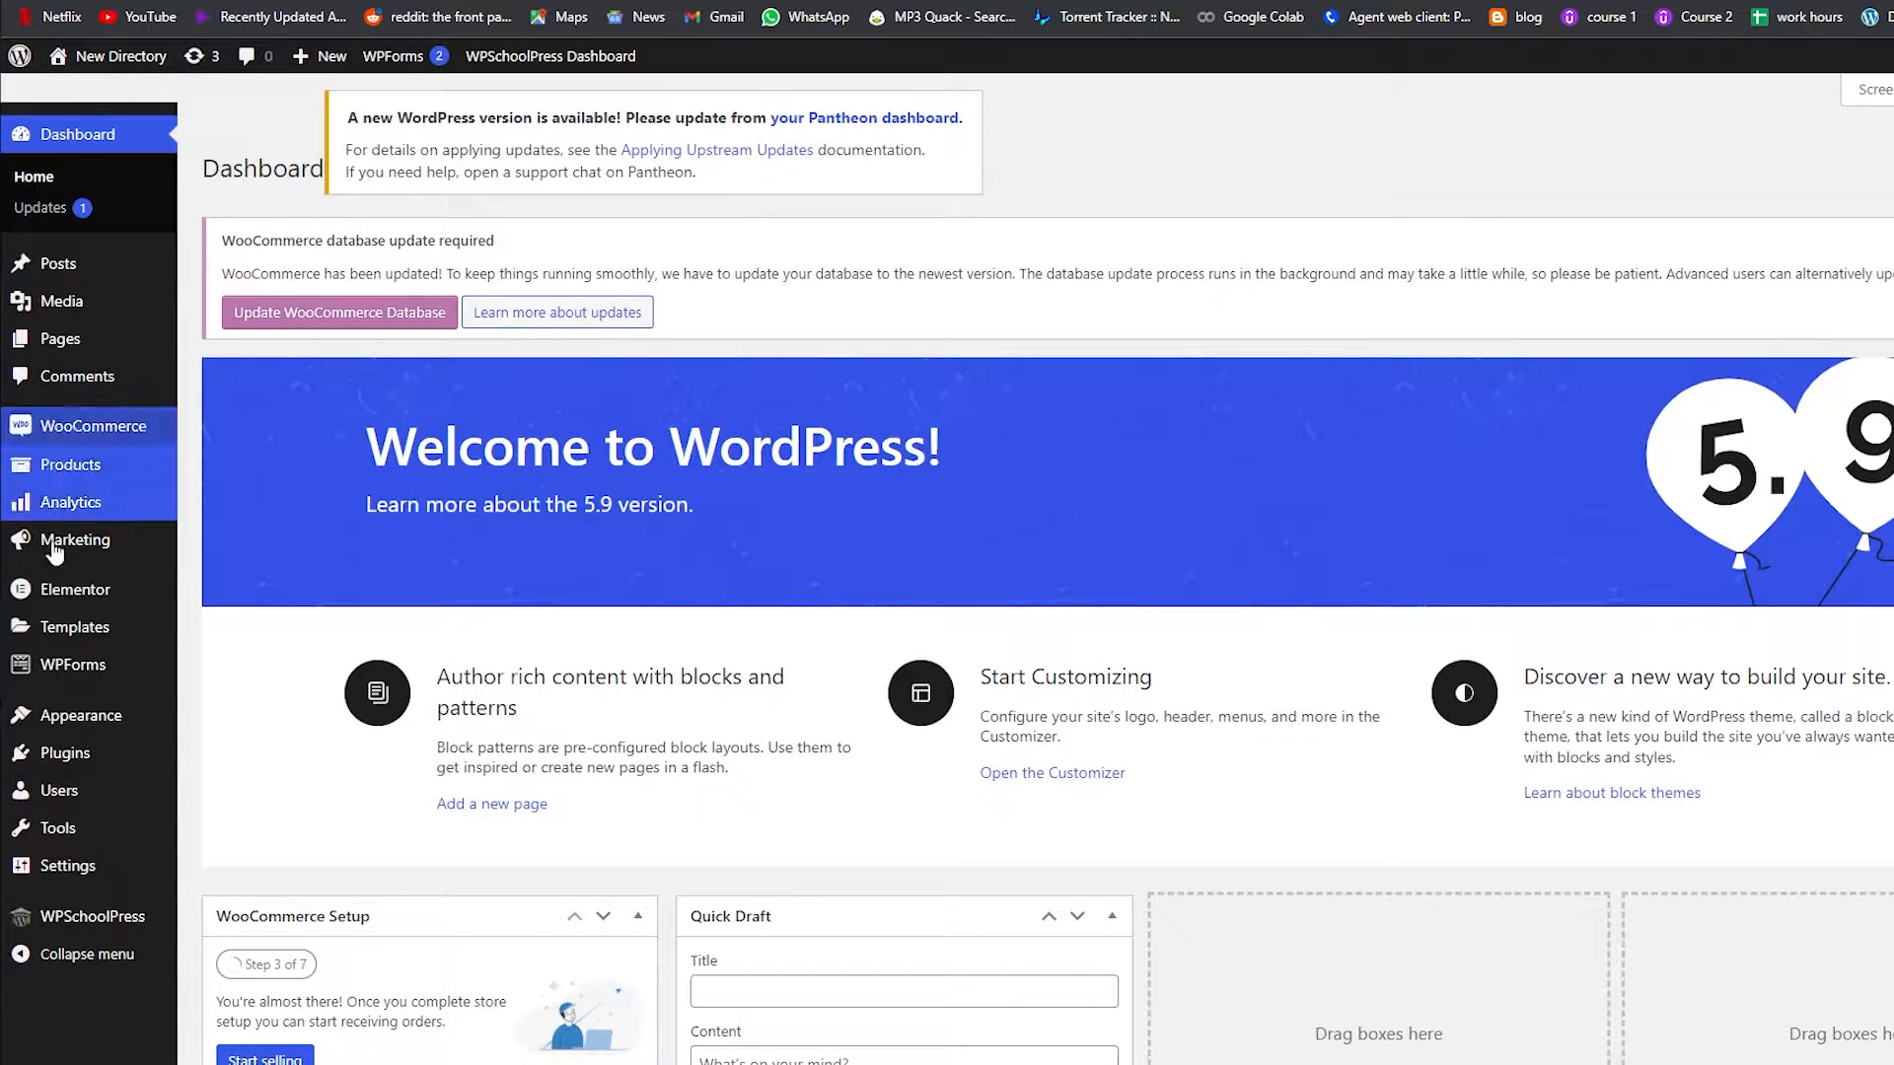
# Step: Open the page for adding themes and search the theme directory for "hive"
pyautogui.moveTo(100, 651)
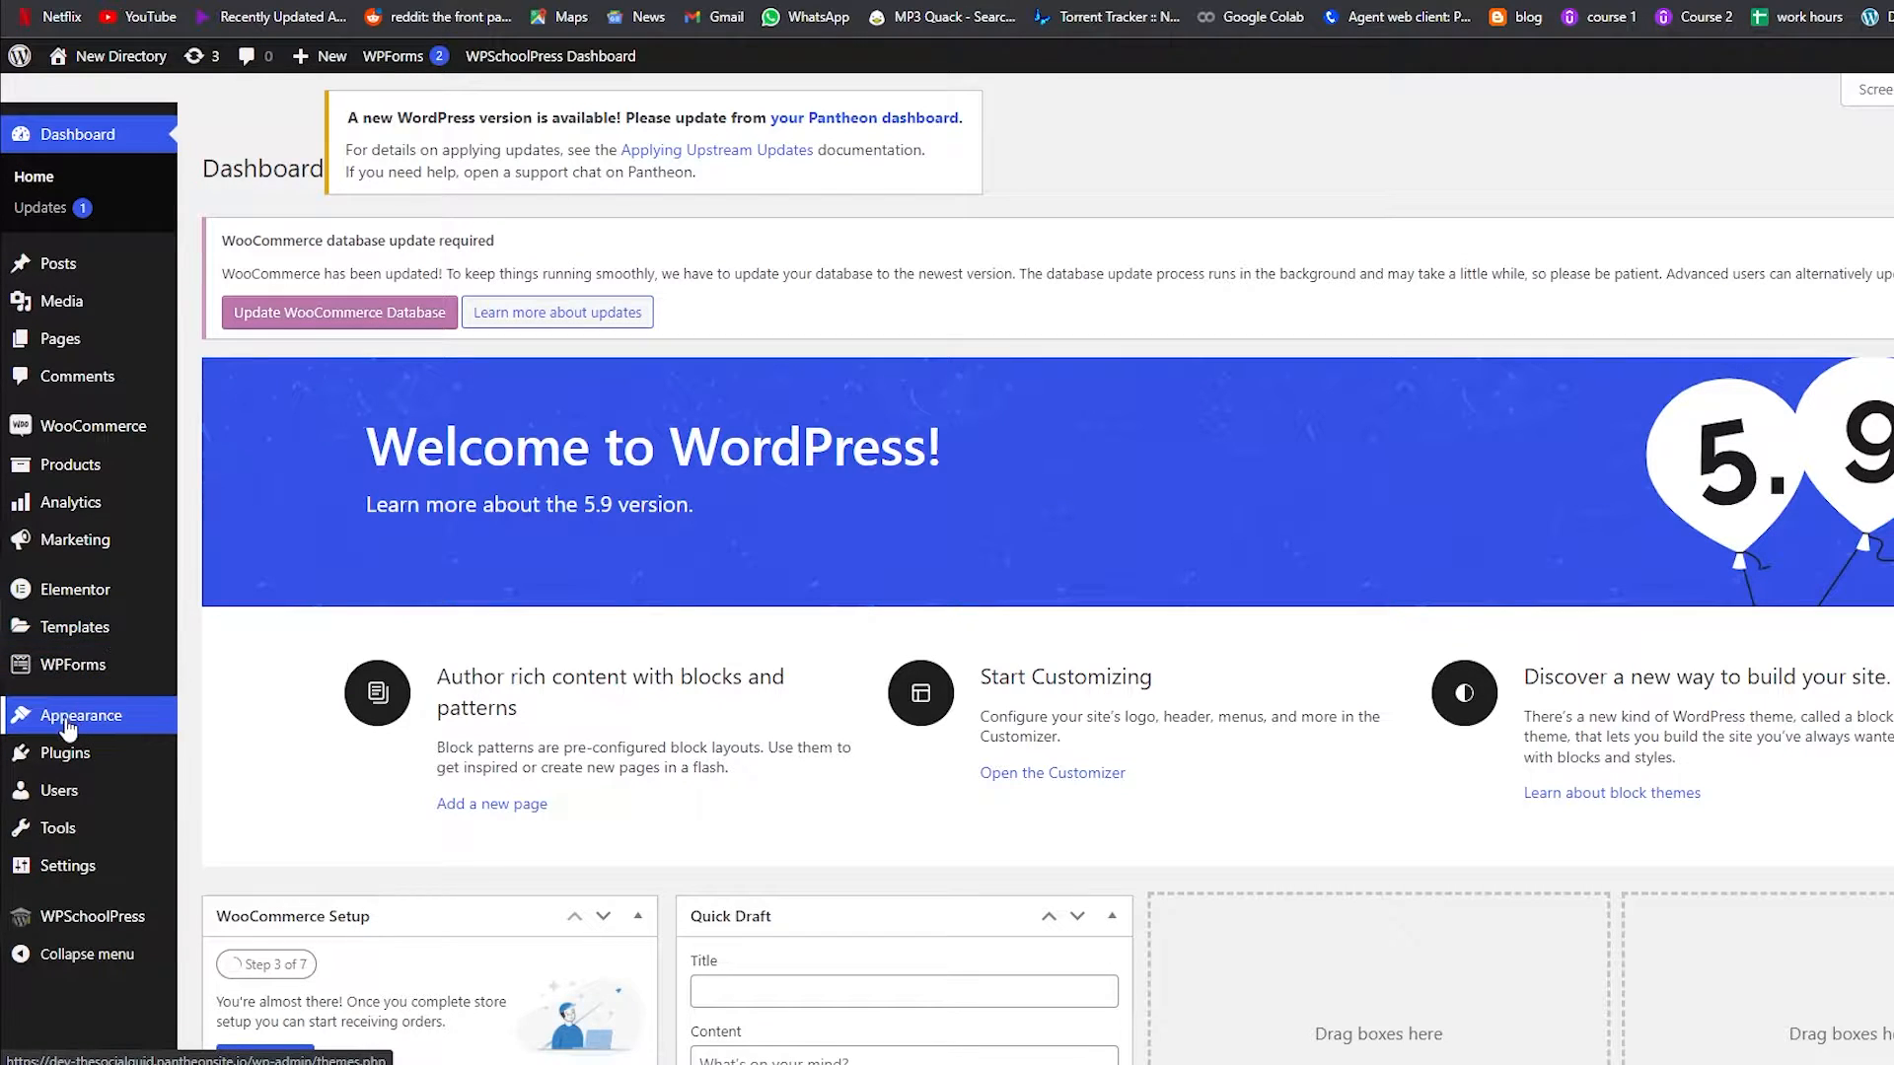
pyautogui.moveTo(94, 727)
pyautogui.click(214, 725)
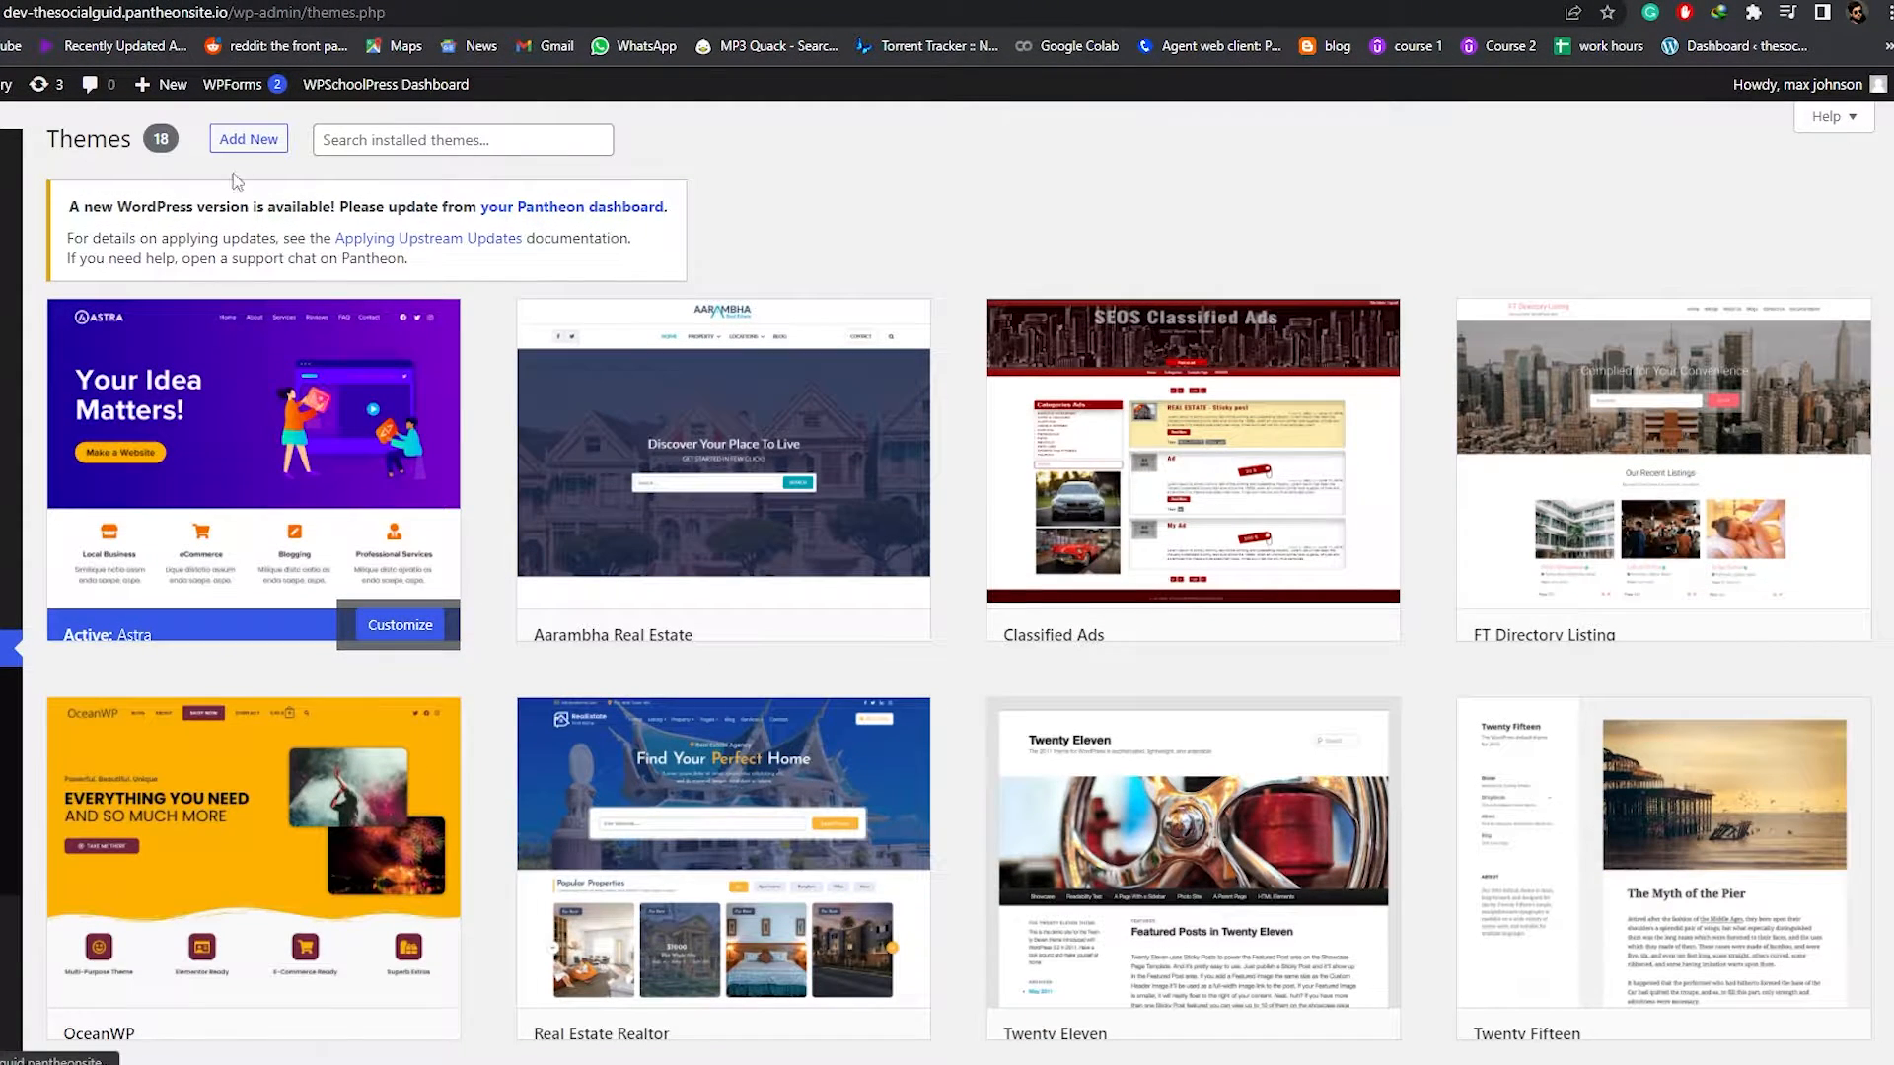
pyautogui.click(255, 143)
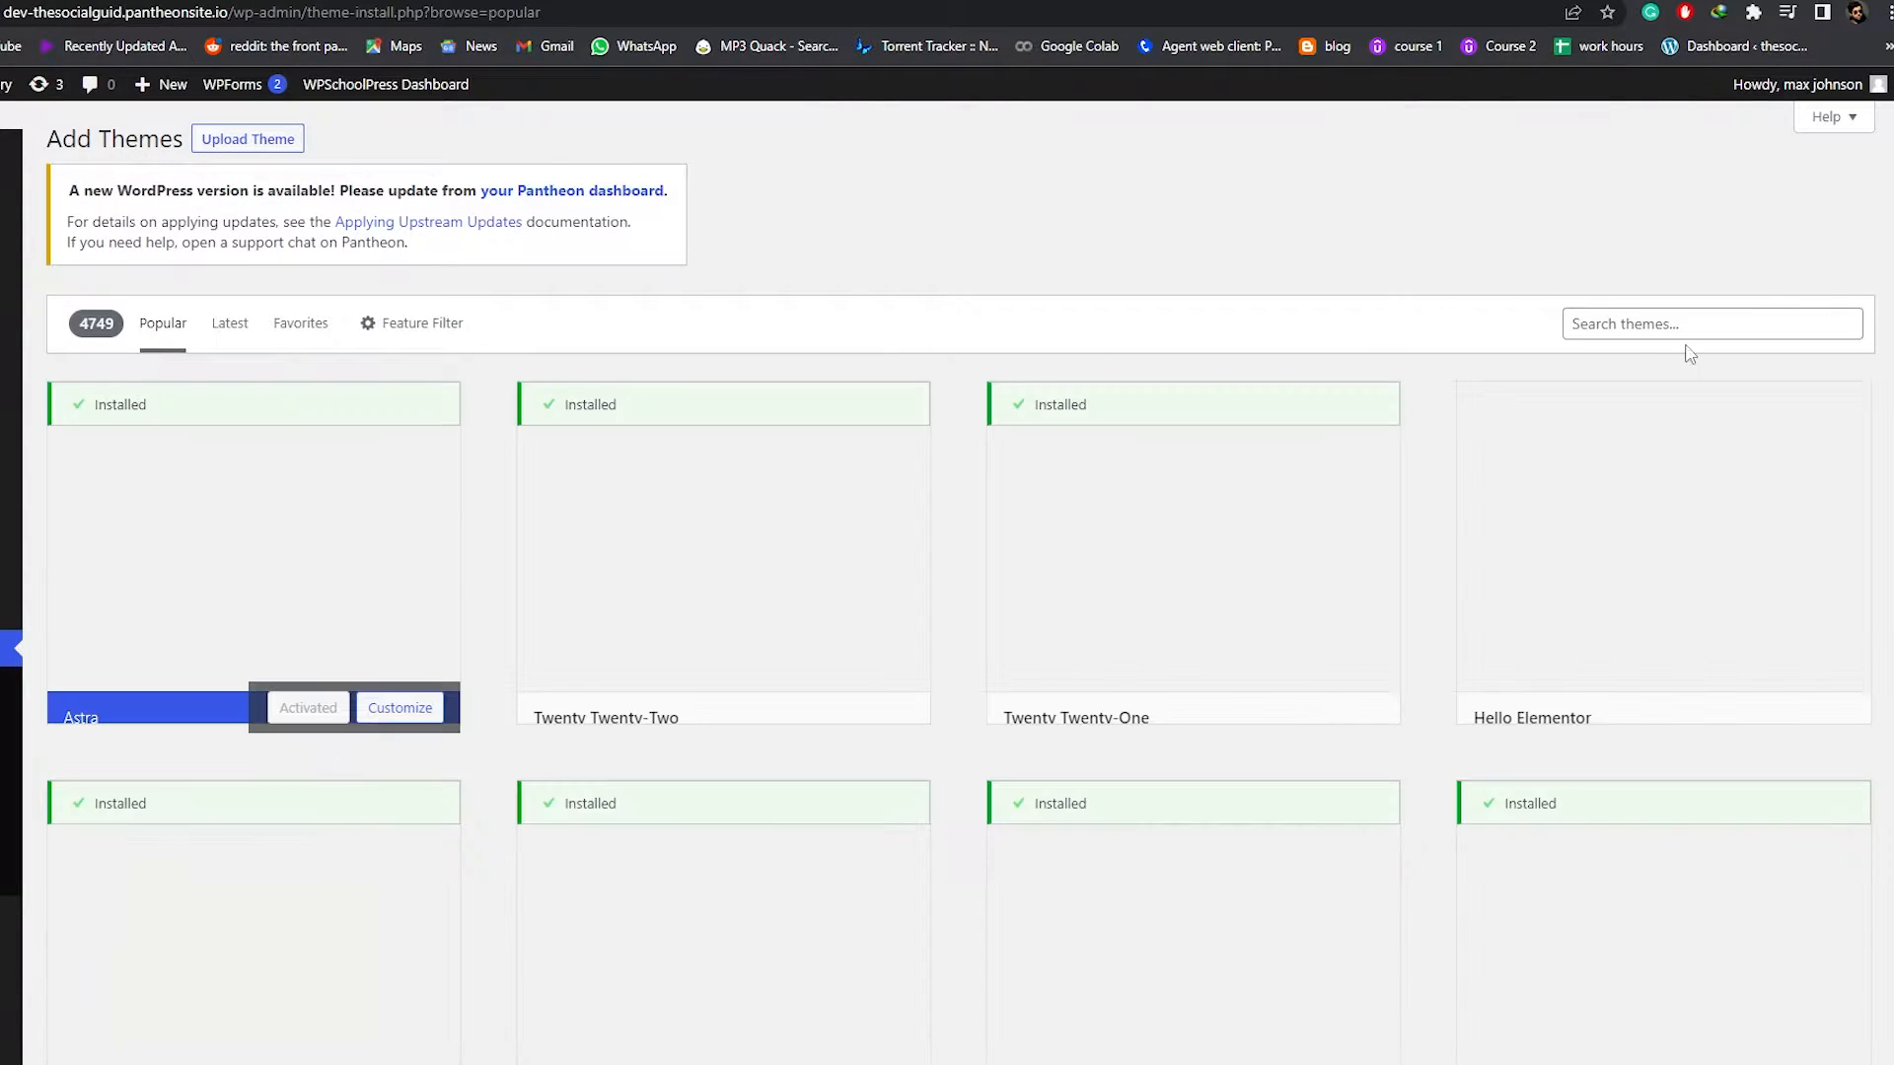
pyautogui.click(1683, 326)
pyautogui.write('hive')
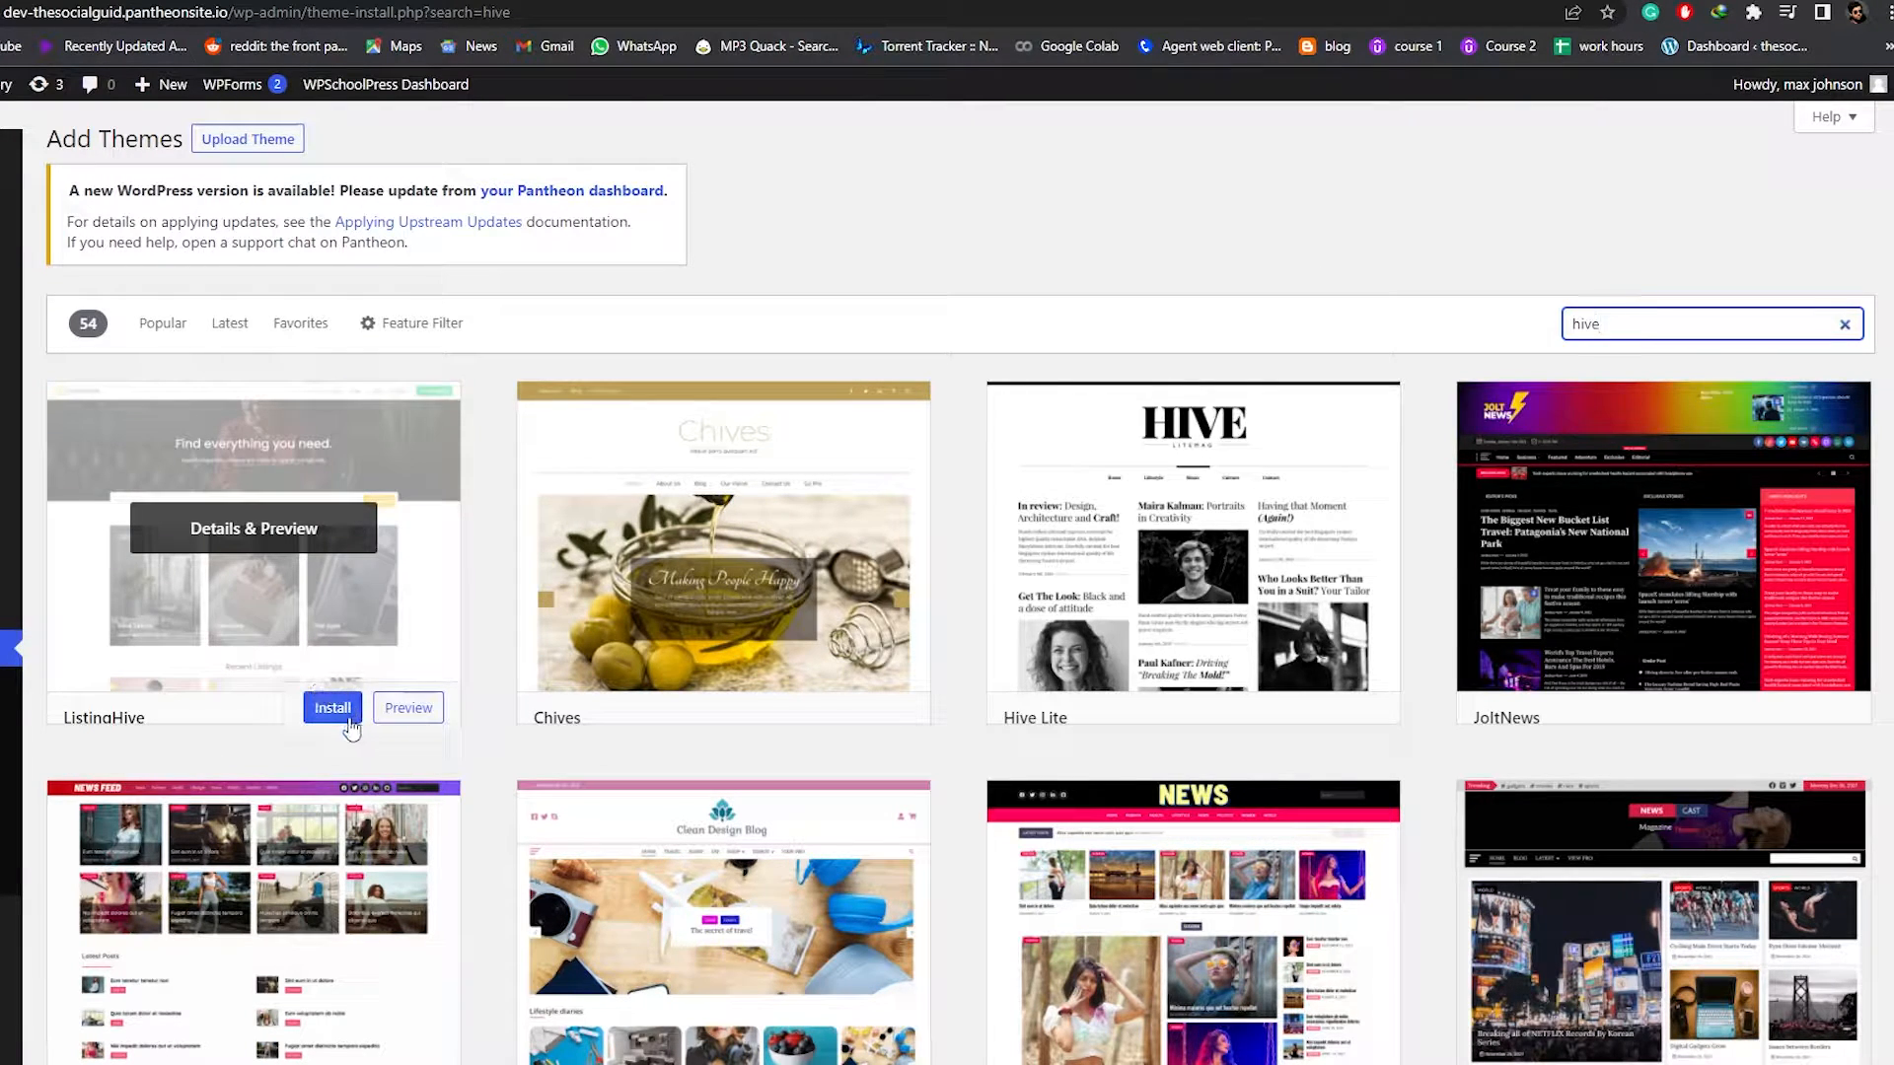
# Step: Preview the ListingHive theme, then install and activate it
pyautogui.click(408, 708)
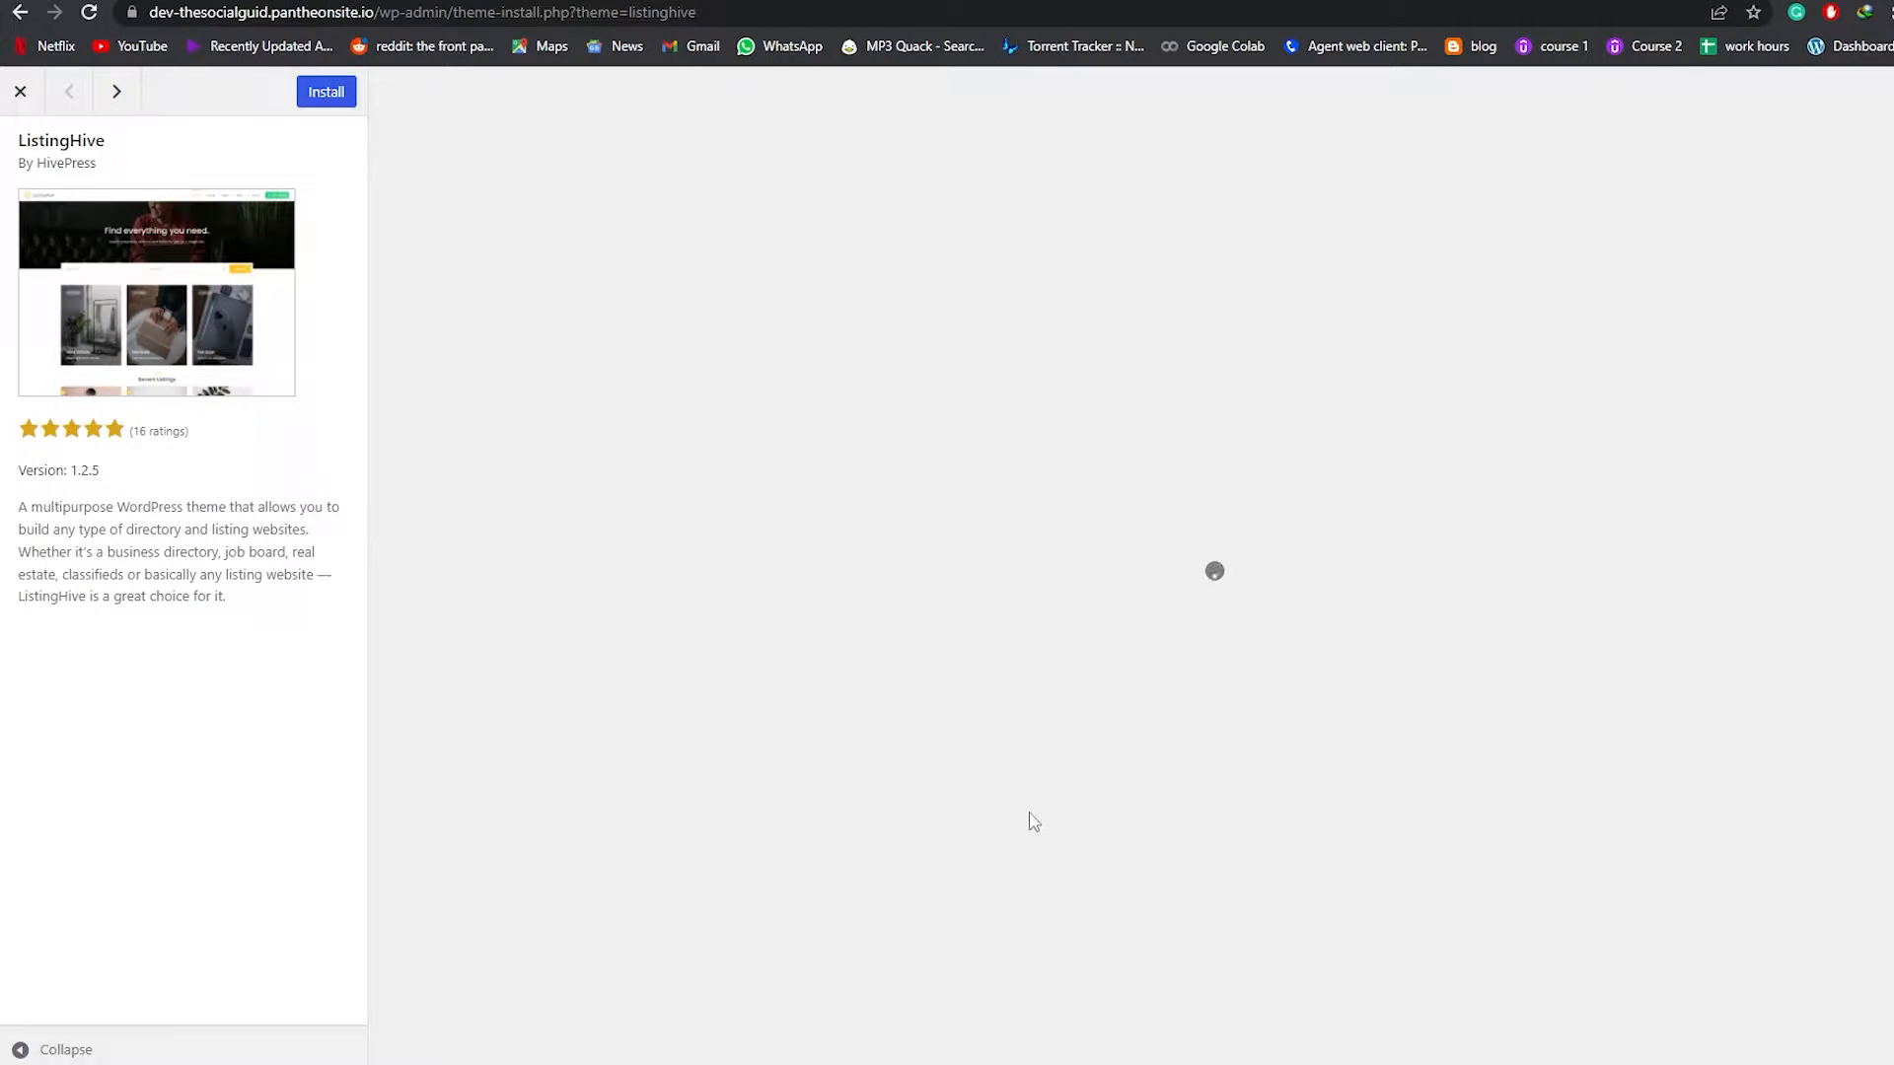
pyautogui.scroll(-4, 1027, 789)
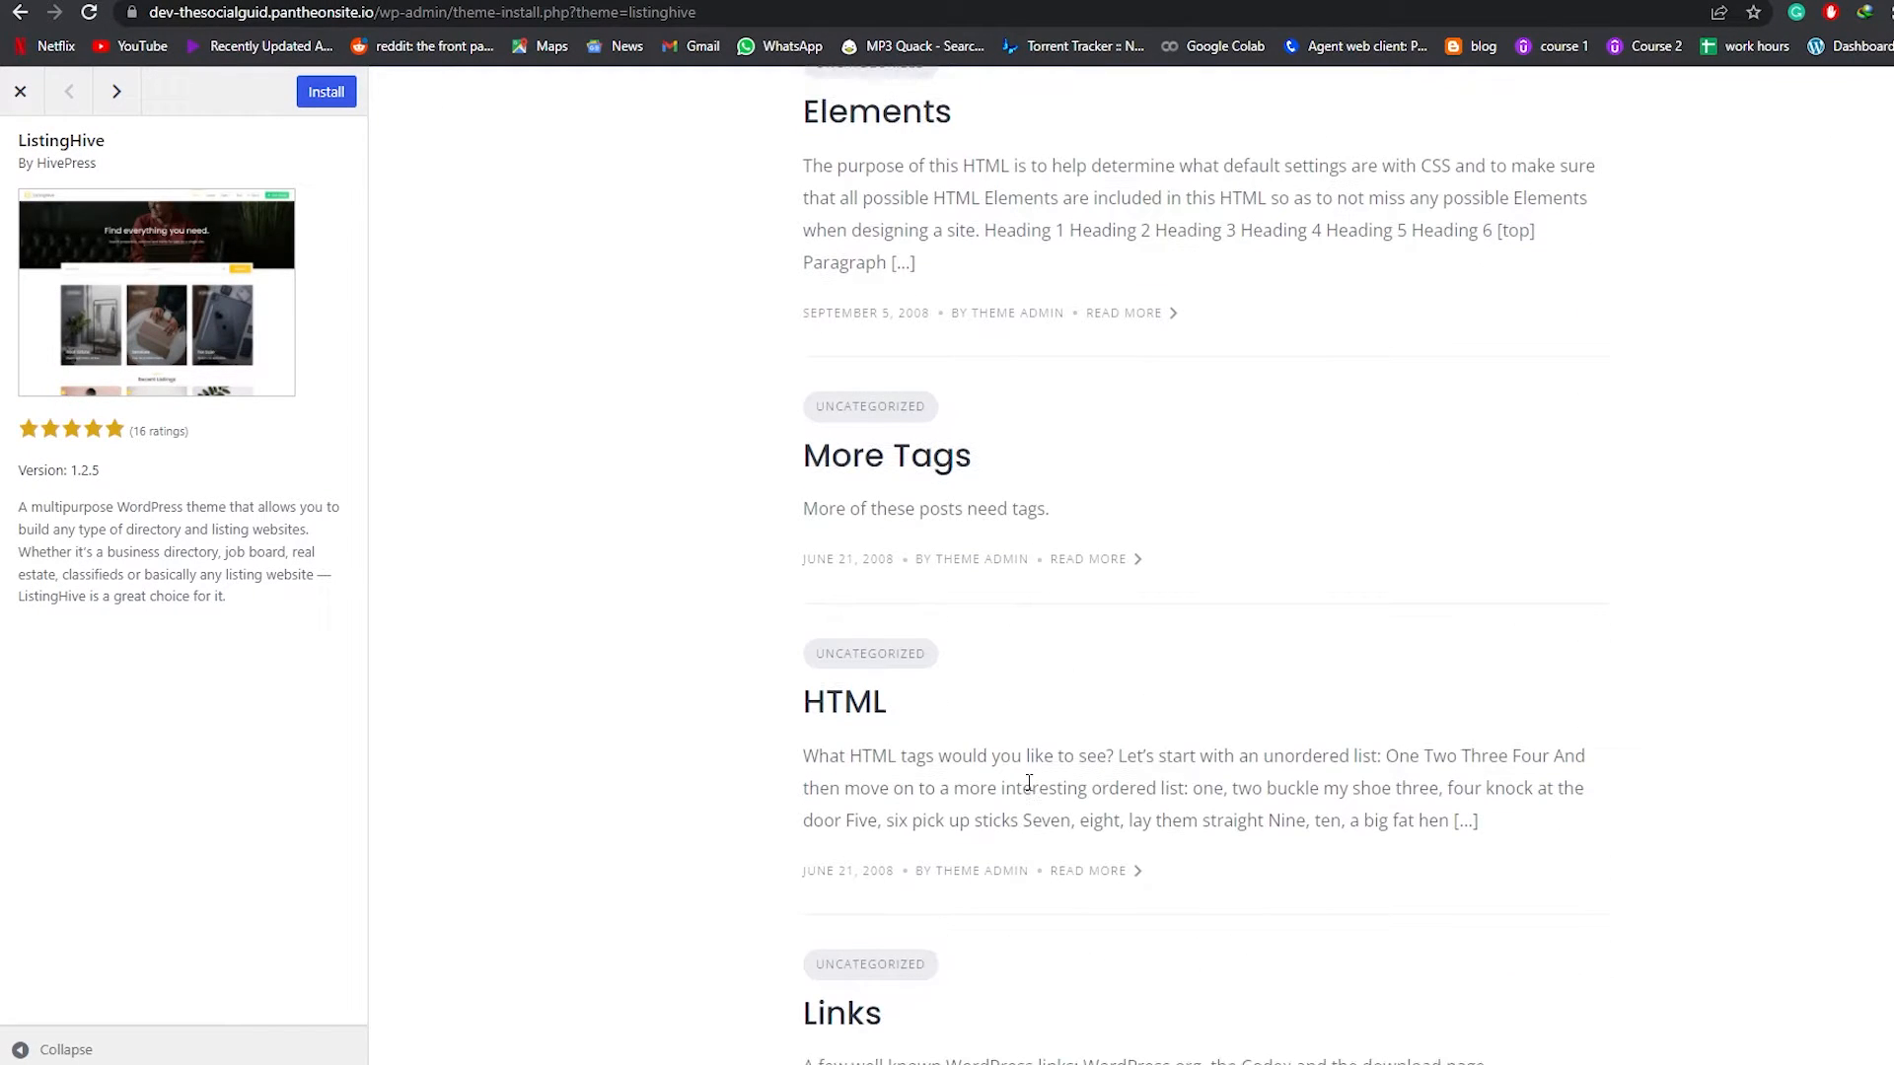
pyautogui.scroll(4, 517, 521)
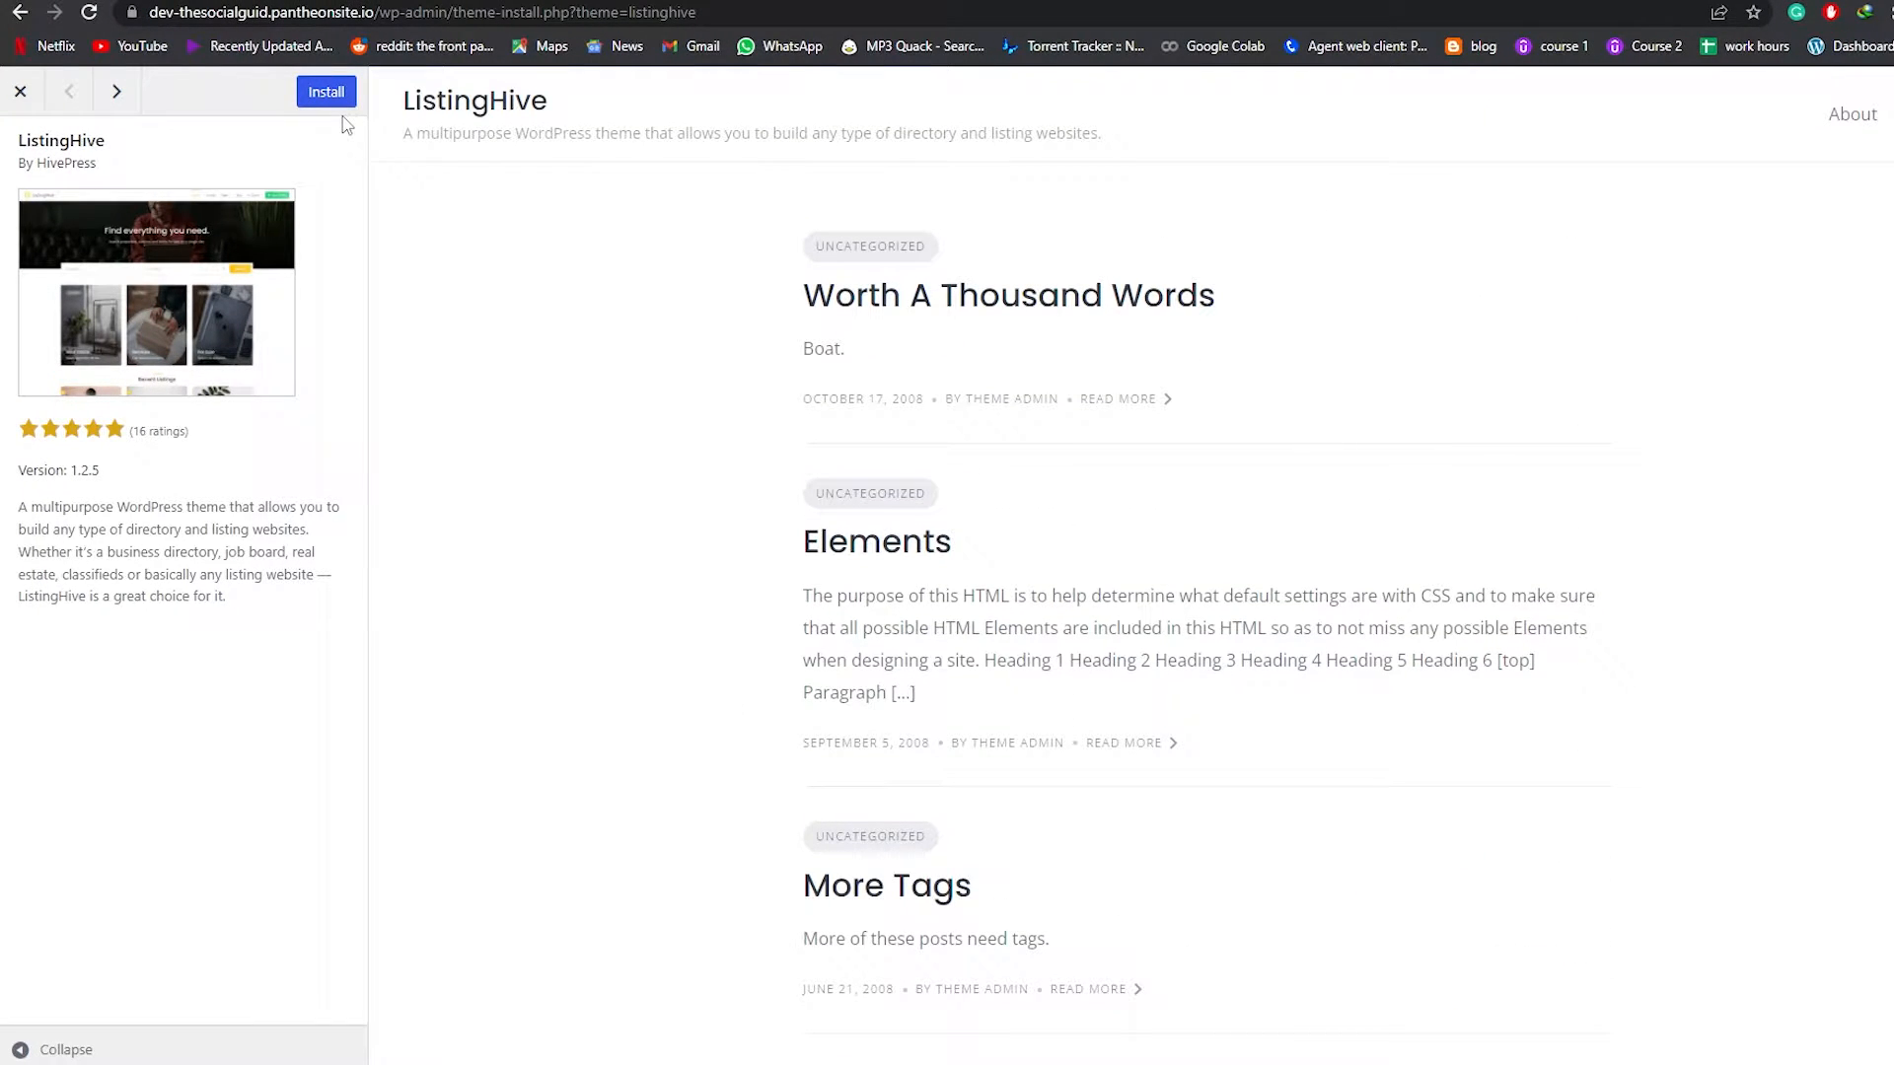
pyautogui.click(19, 91)
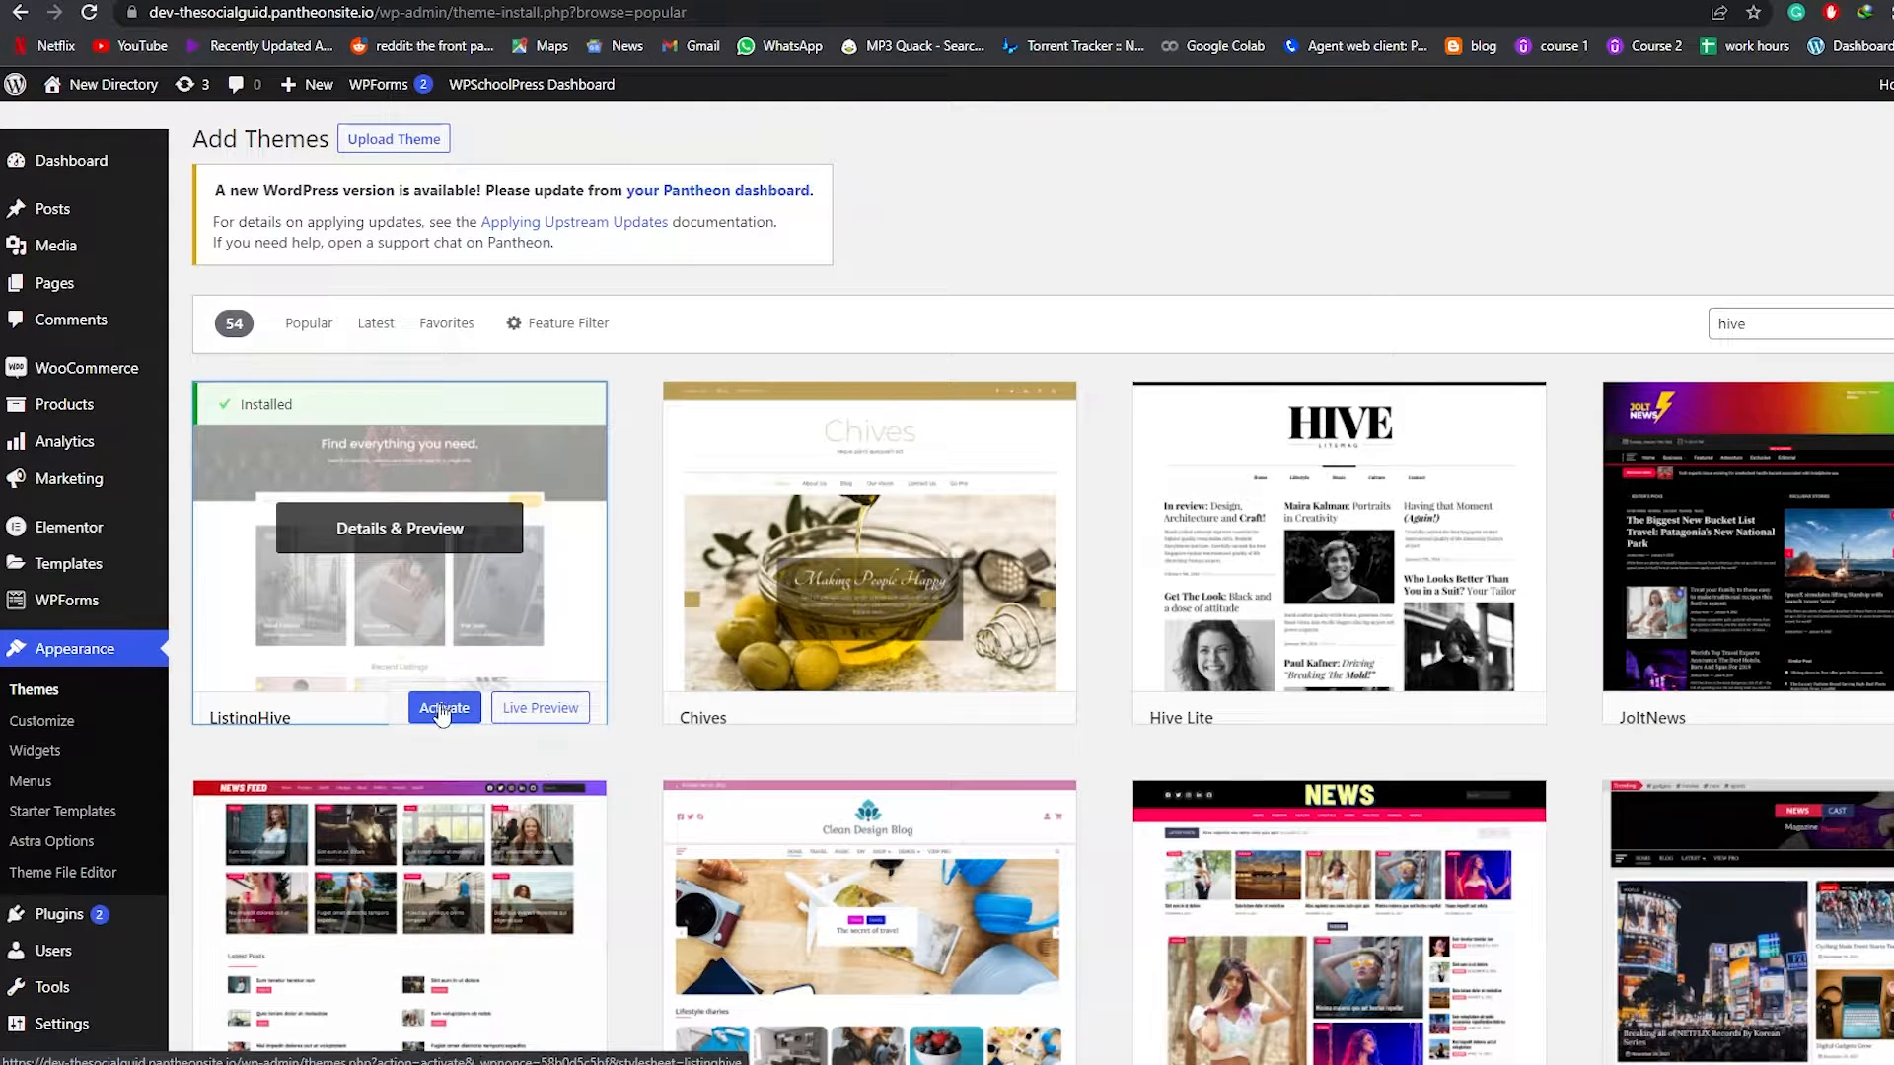
pyautogui.click(442, 709)
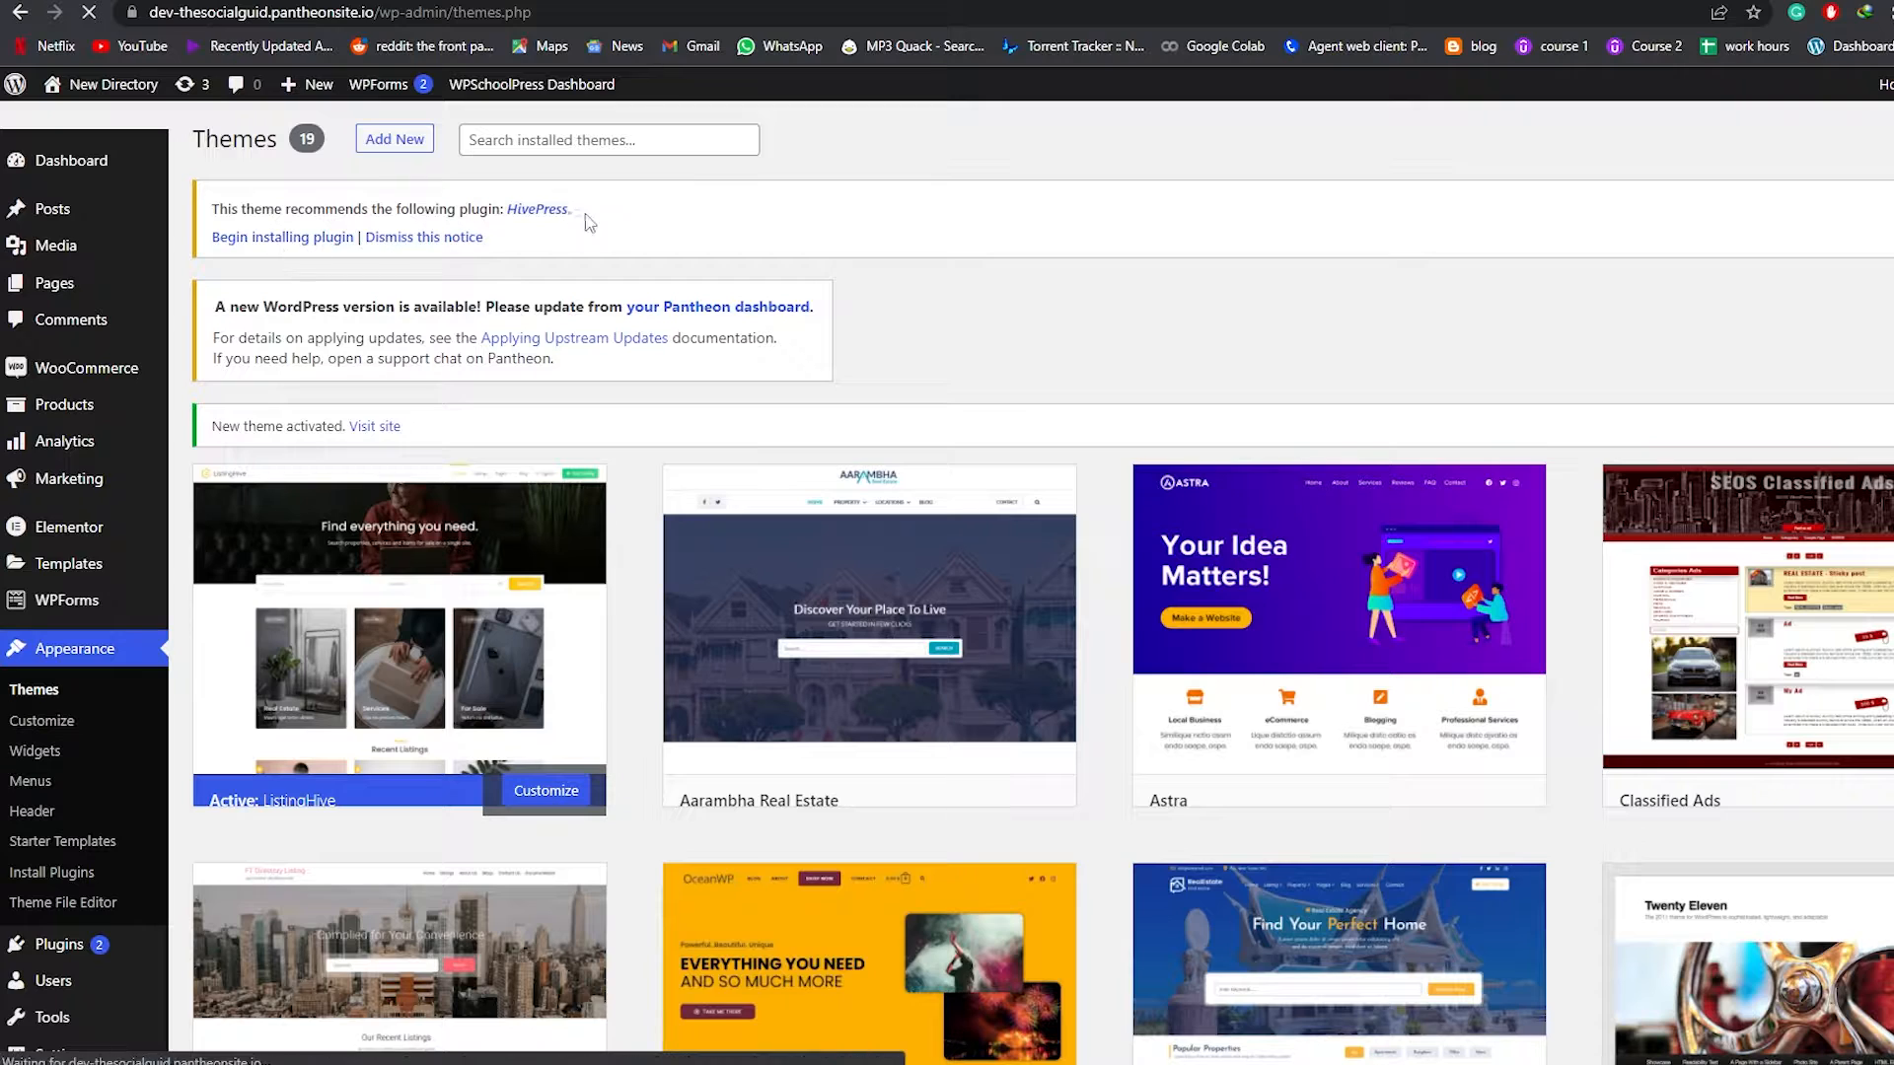
# Step: Try to install the recommended HivePress plugin from the theme's notice, then return to the installed themes
pyautogui.moveTo(587, 217); pyautogui.dragTo(505, 211)
pyautogui.click(429, 271)
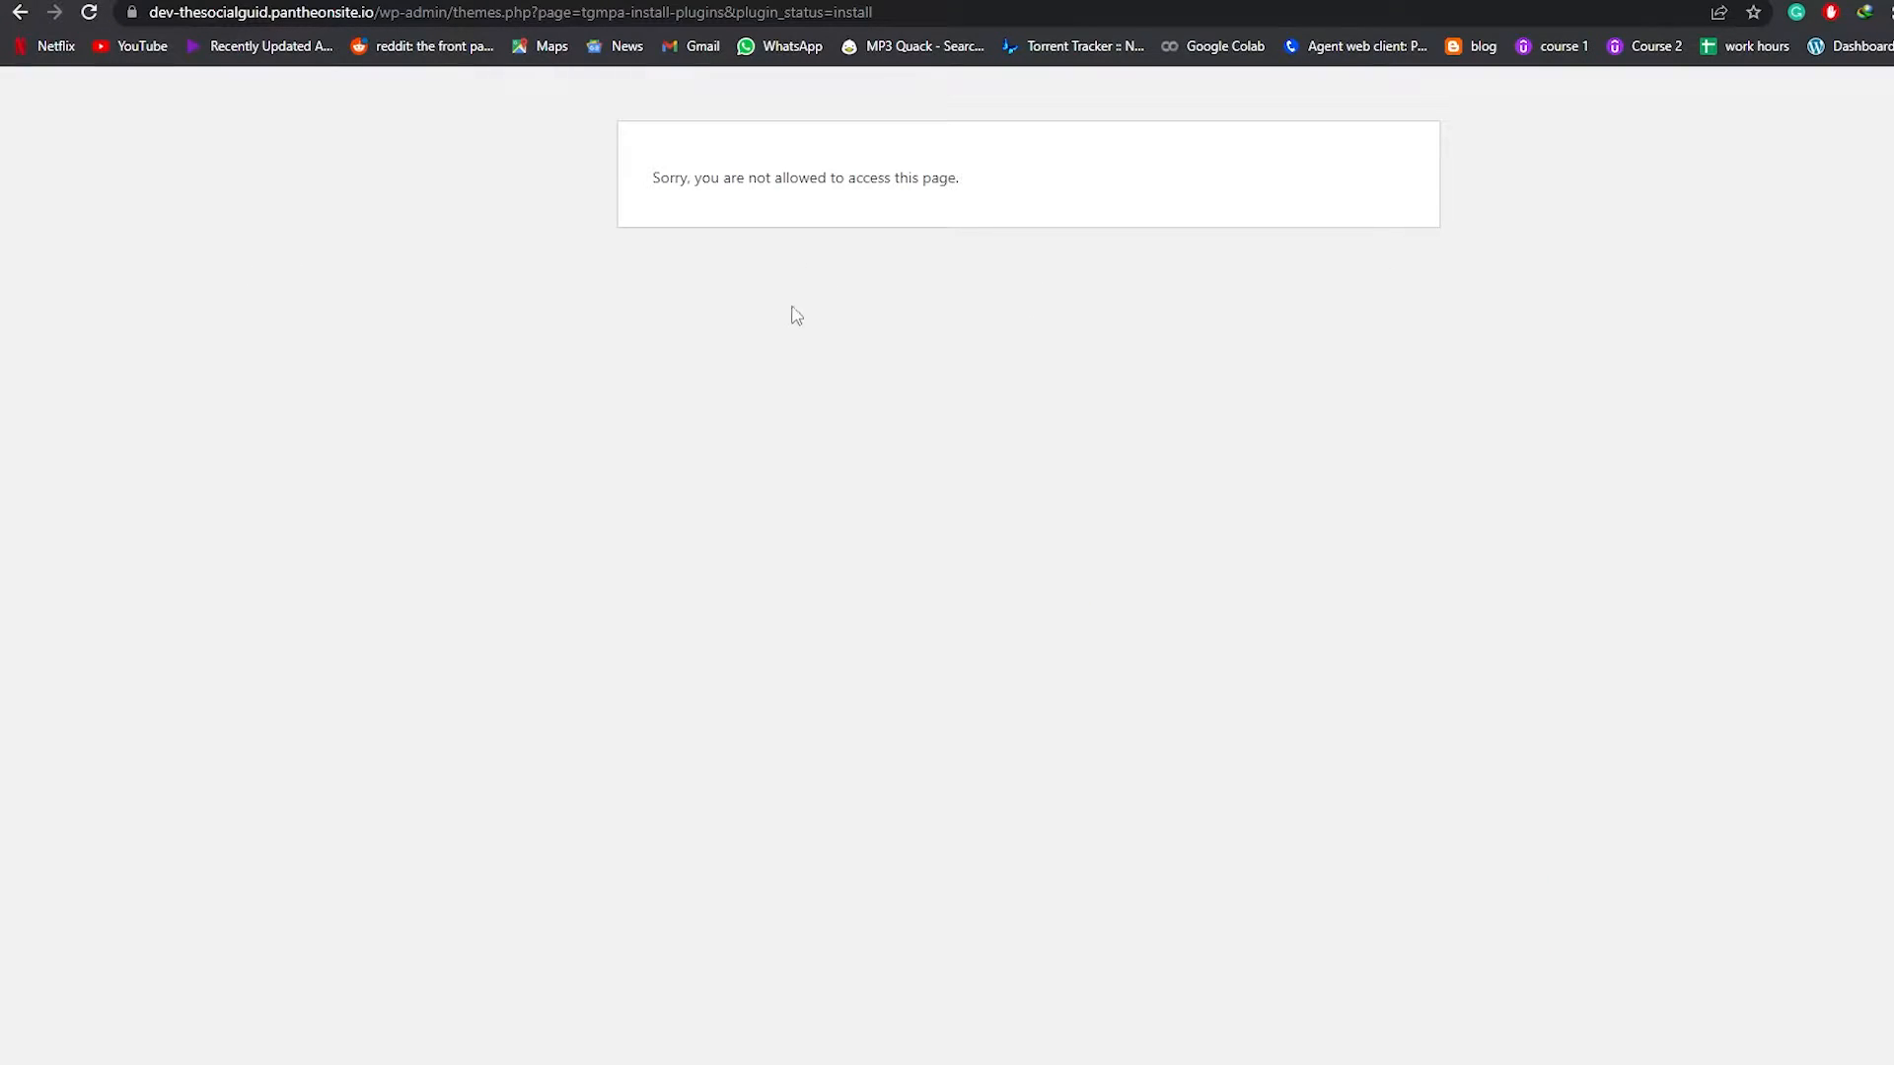
pyautogui.hotkey('alt', 'Left')
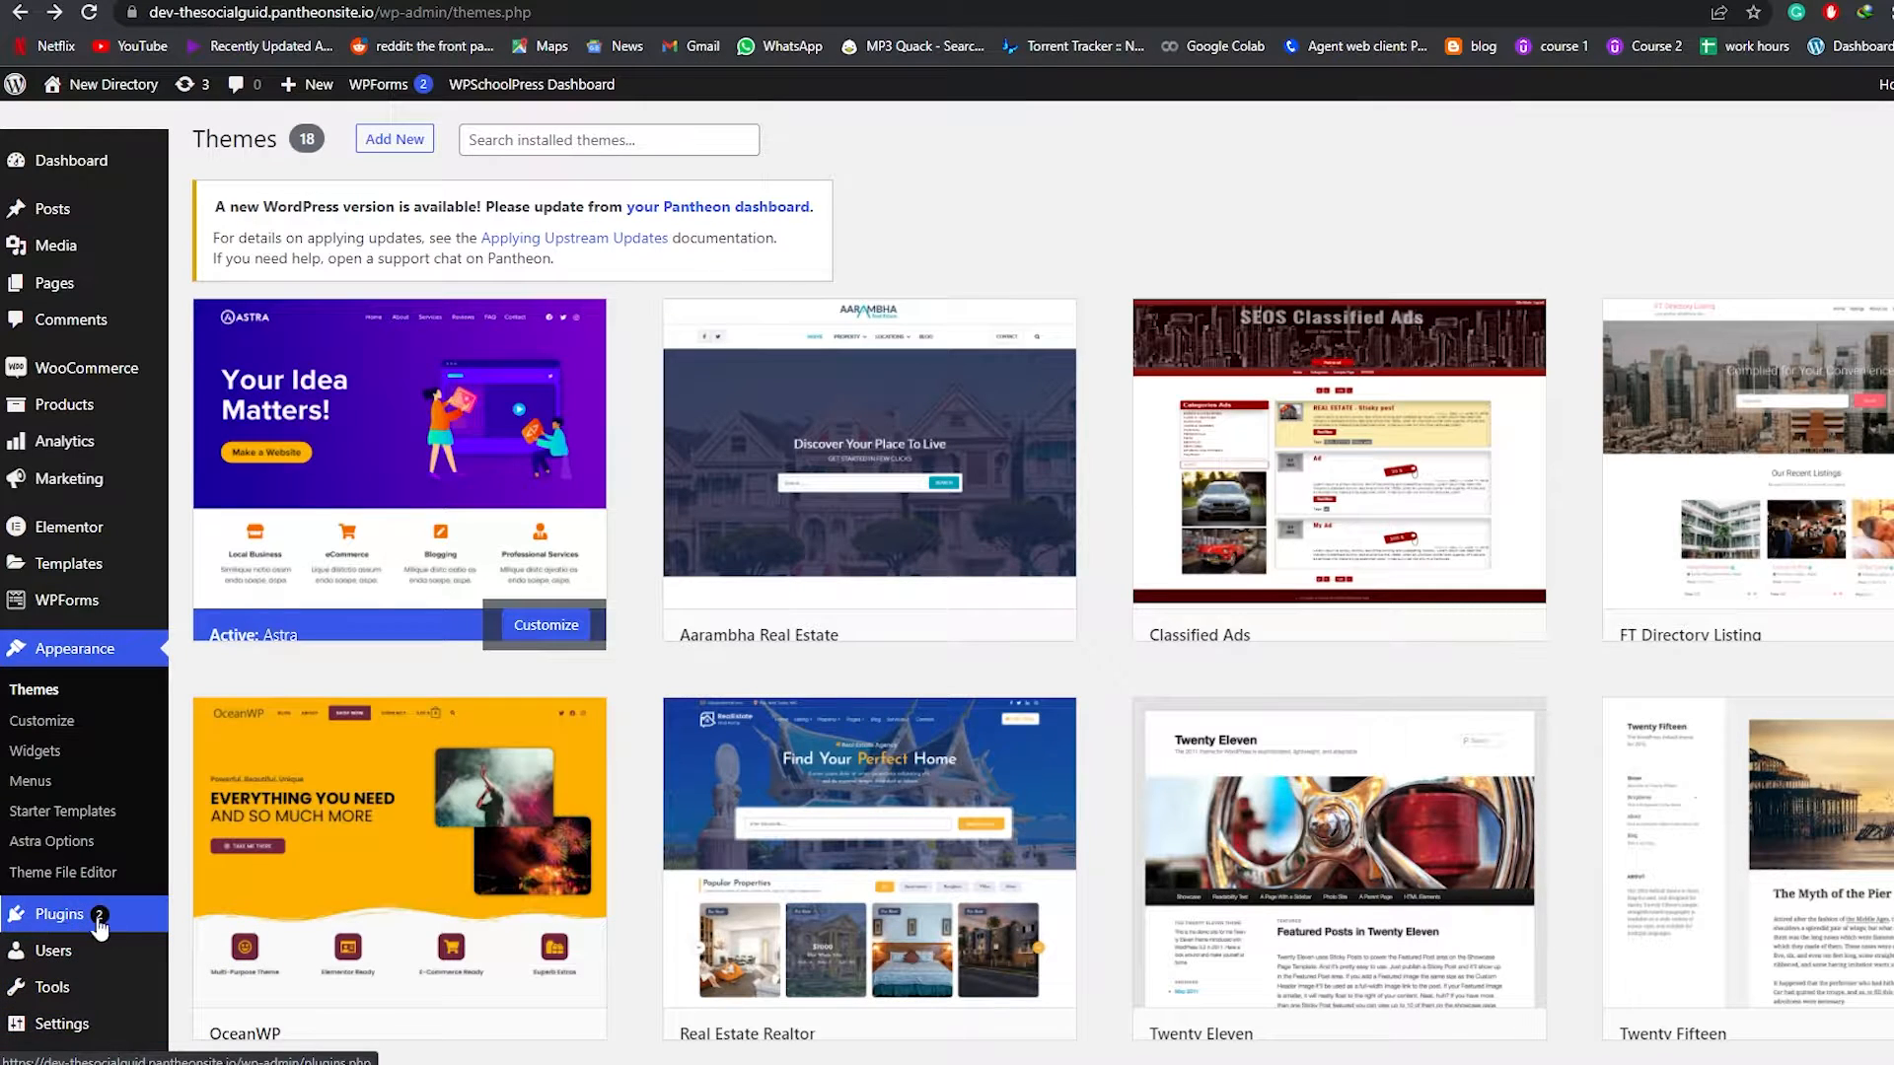
# Step: Search the plugin directory for "hivepress", then install and activate HivePress – Multipurpose Directory, Listing & Classifieds WordPress Plugin
pyautogui.click(74, 933)
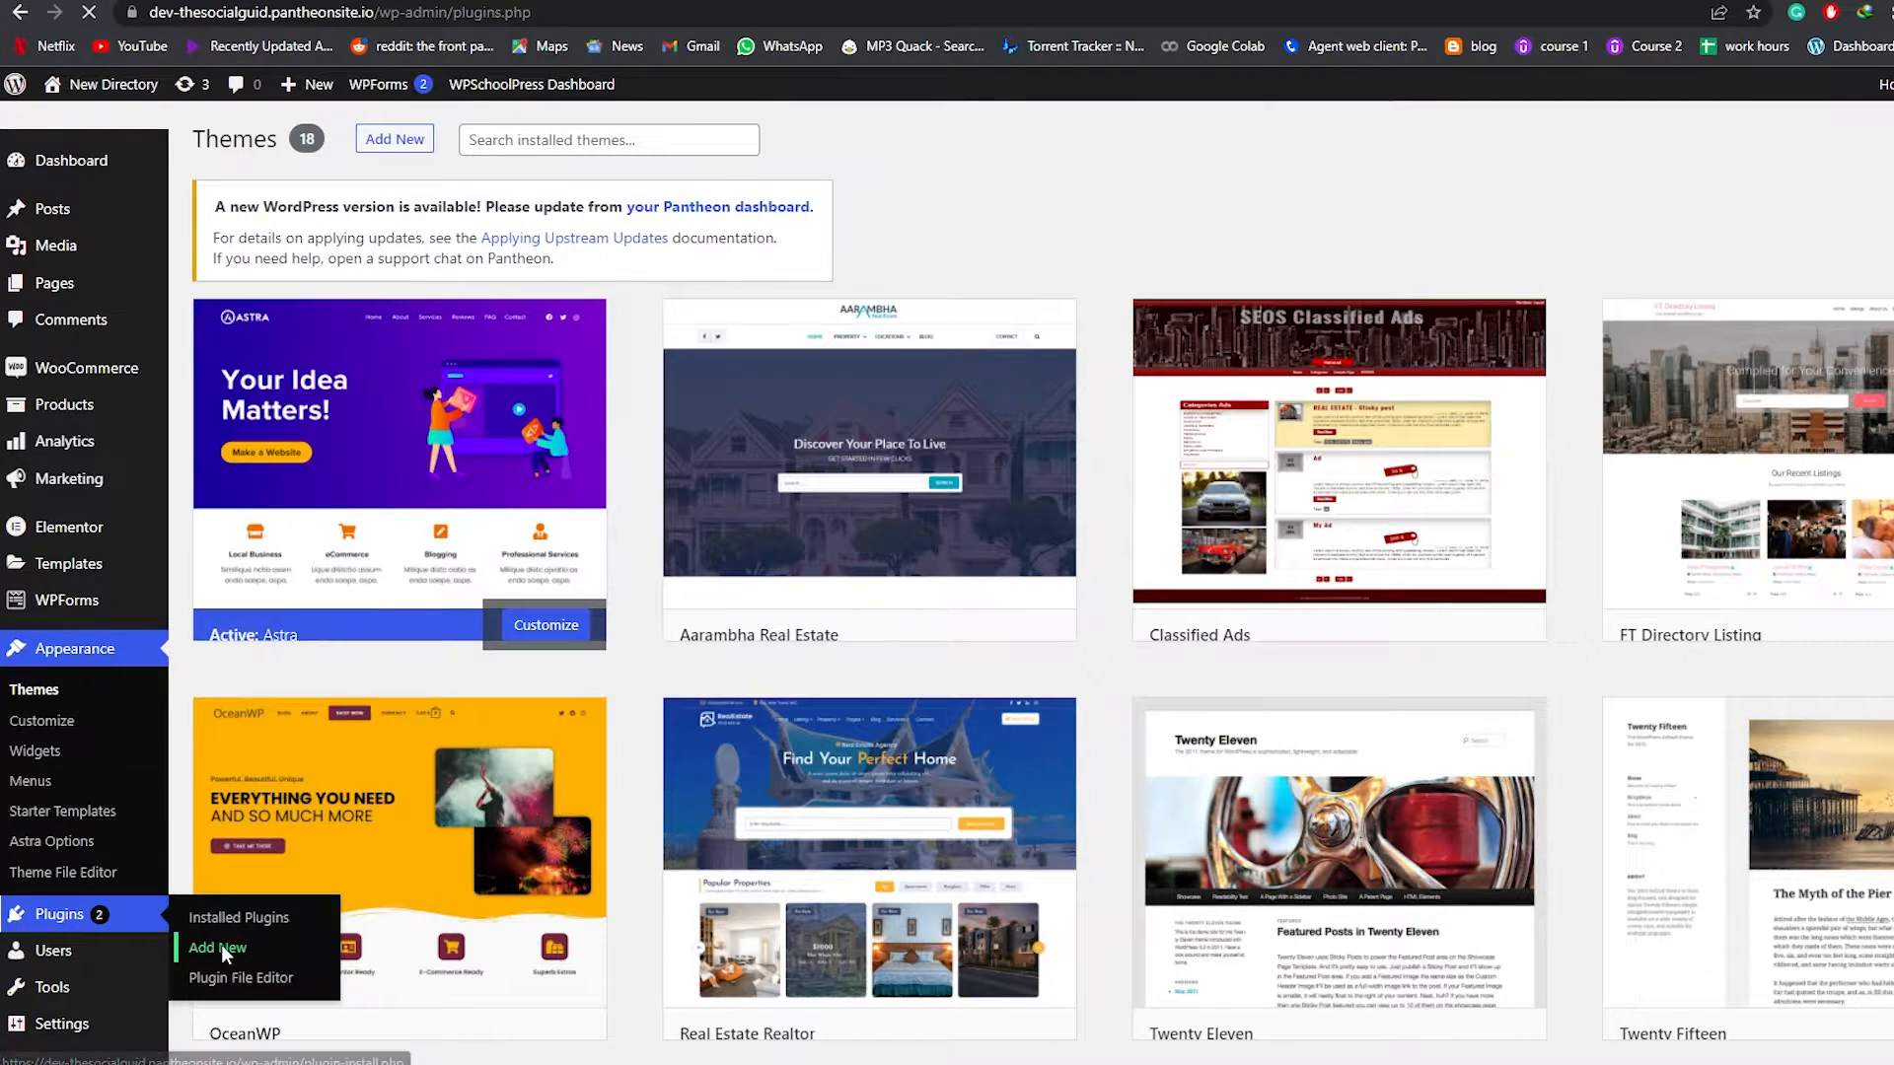
pyautogui.click(217, 947)
pyautogui.click(1765, 326)
pyautogui.write('hivepress')
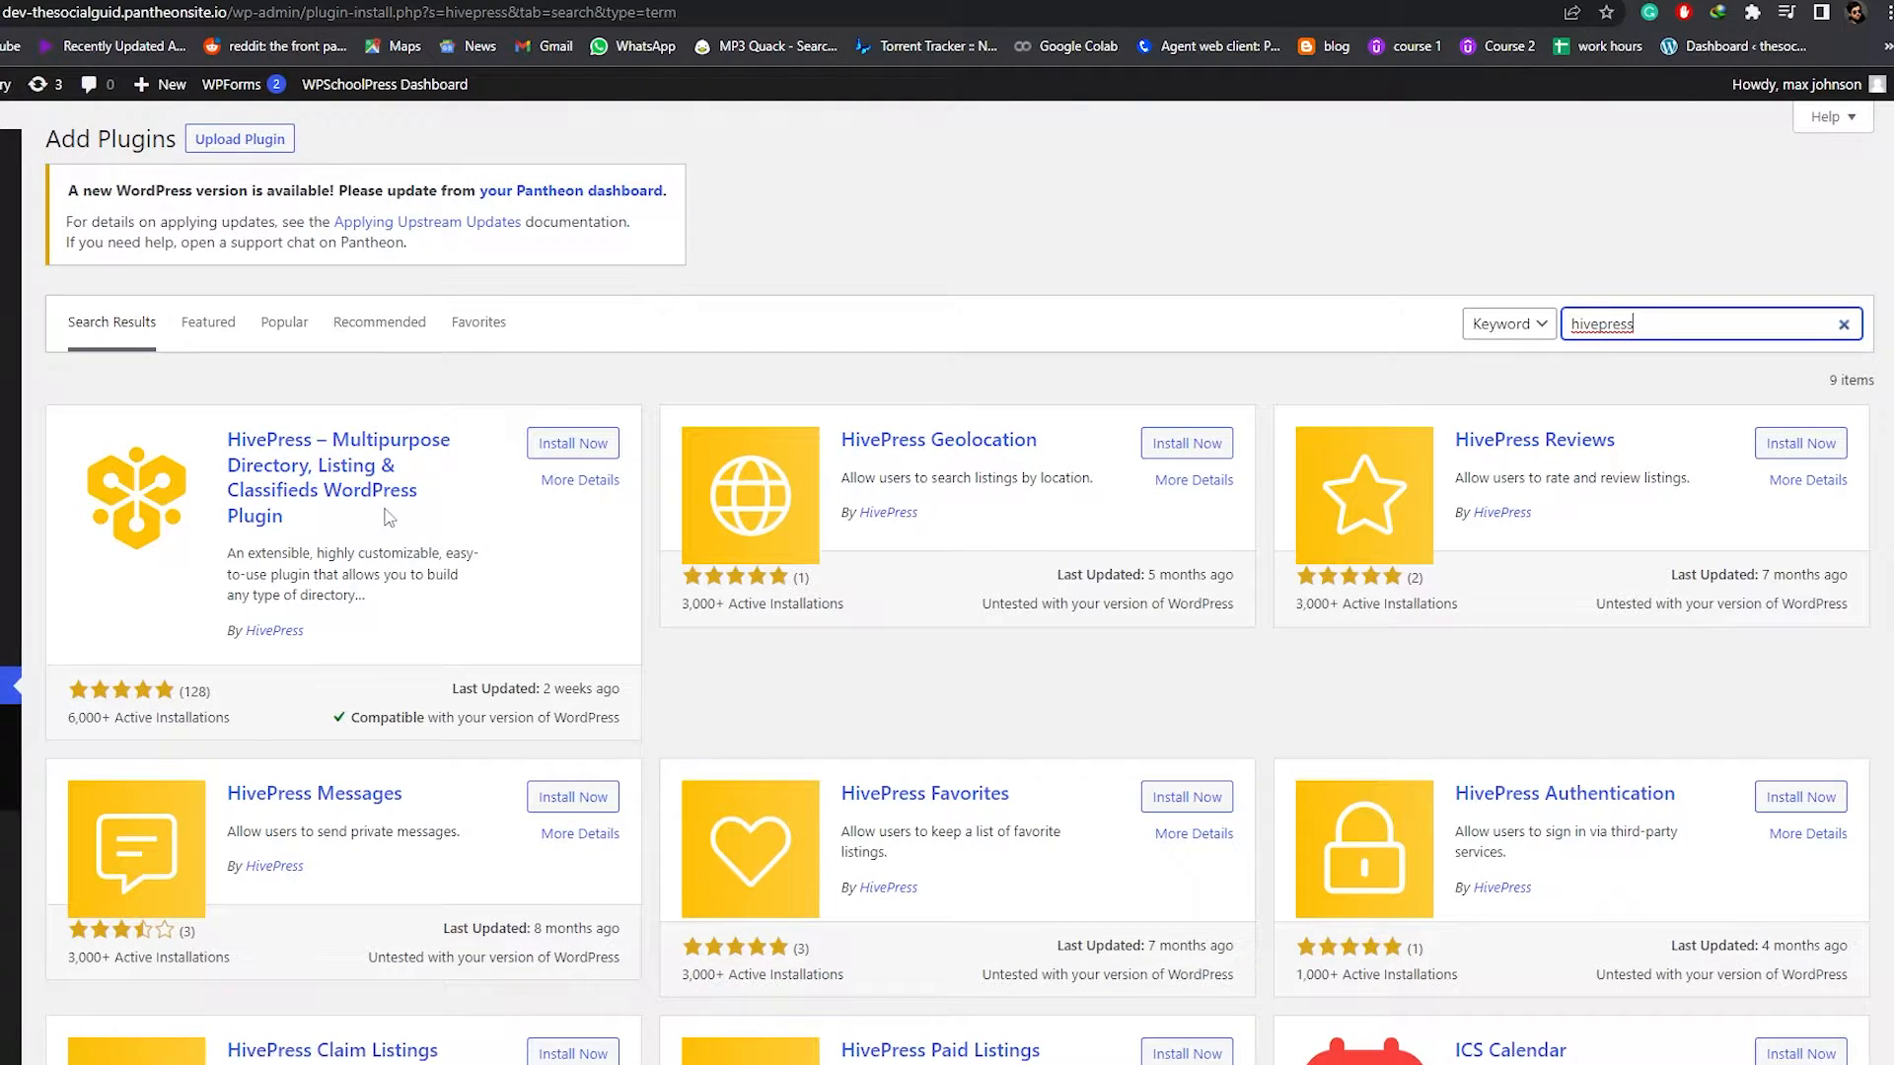
pyautogui.click(597, 447)
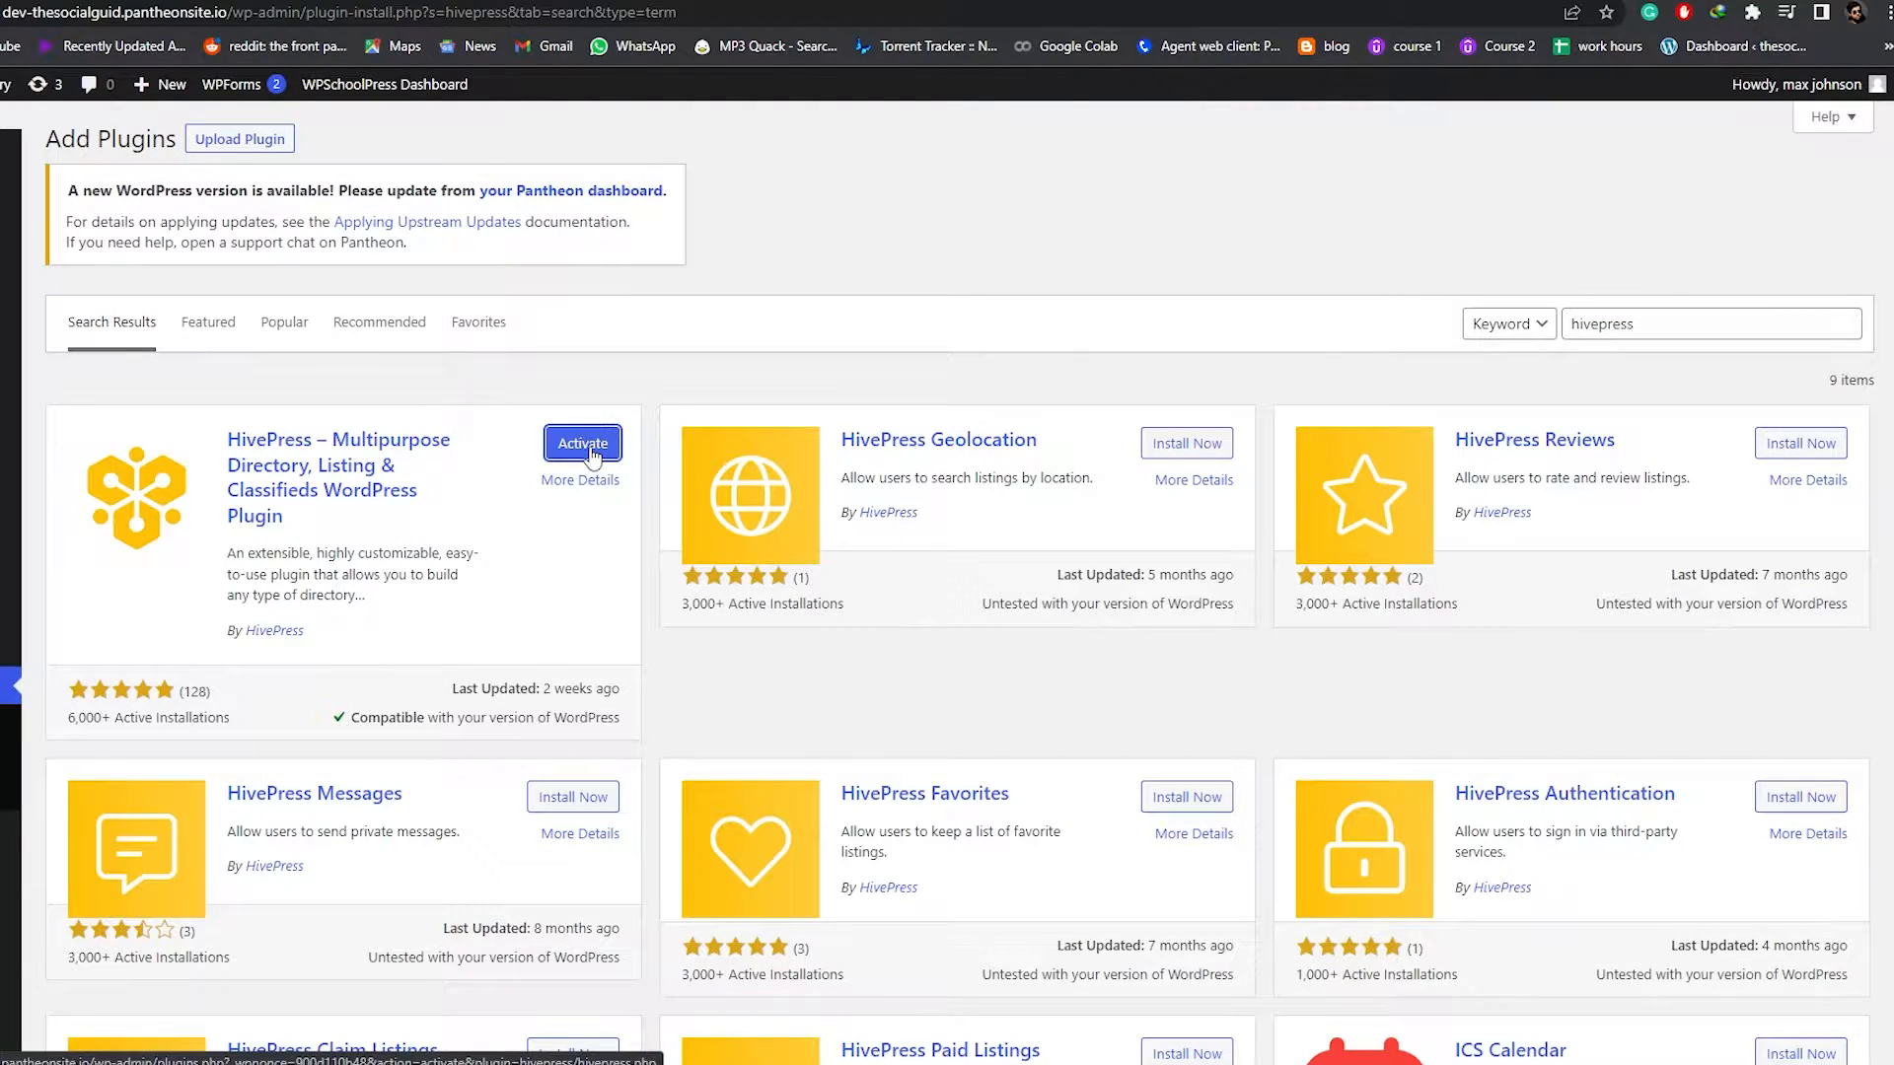
pyautogui.click(583, 444)
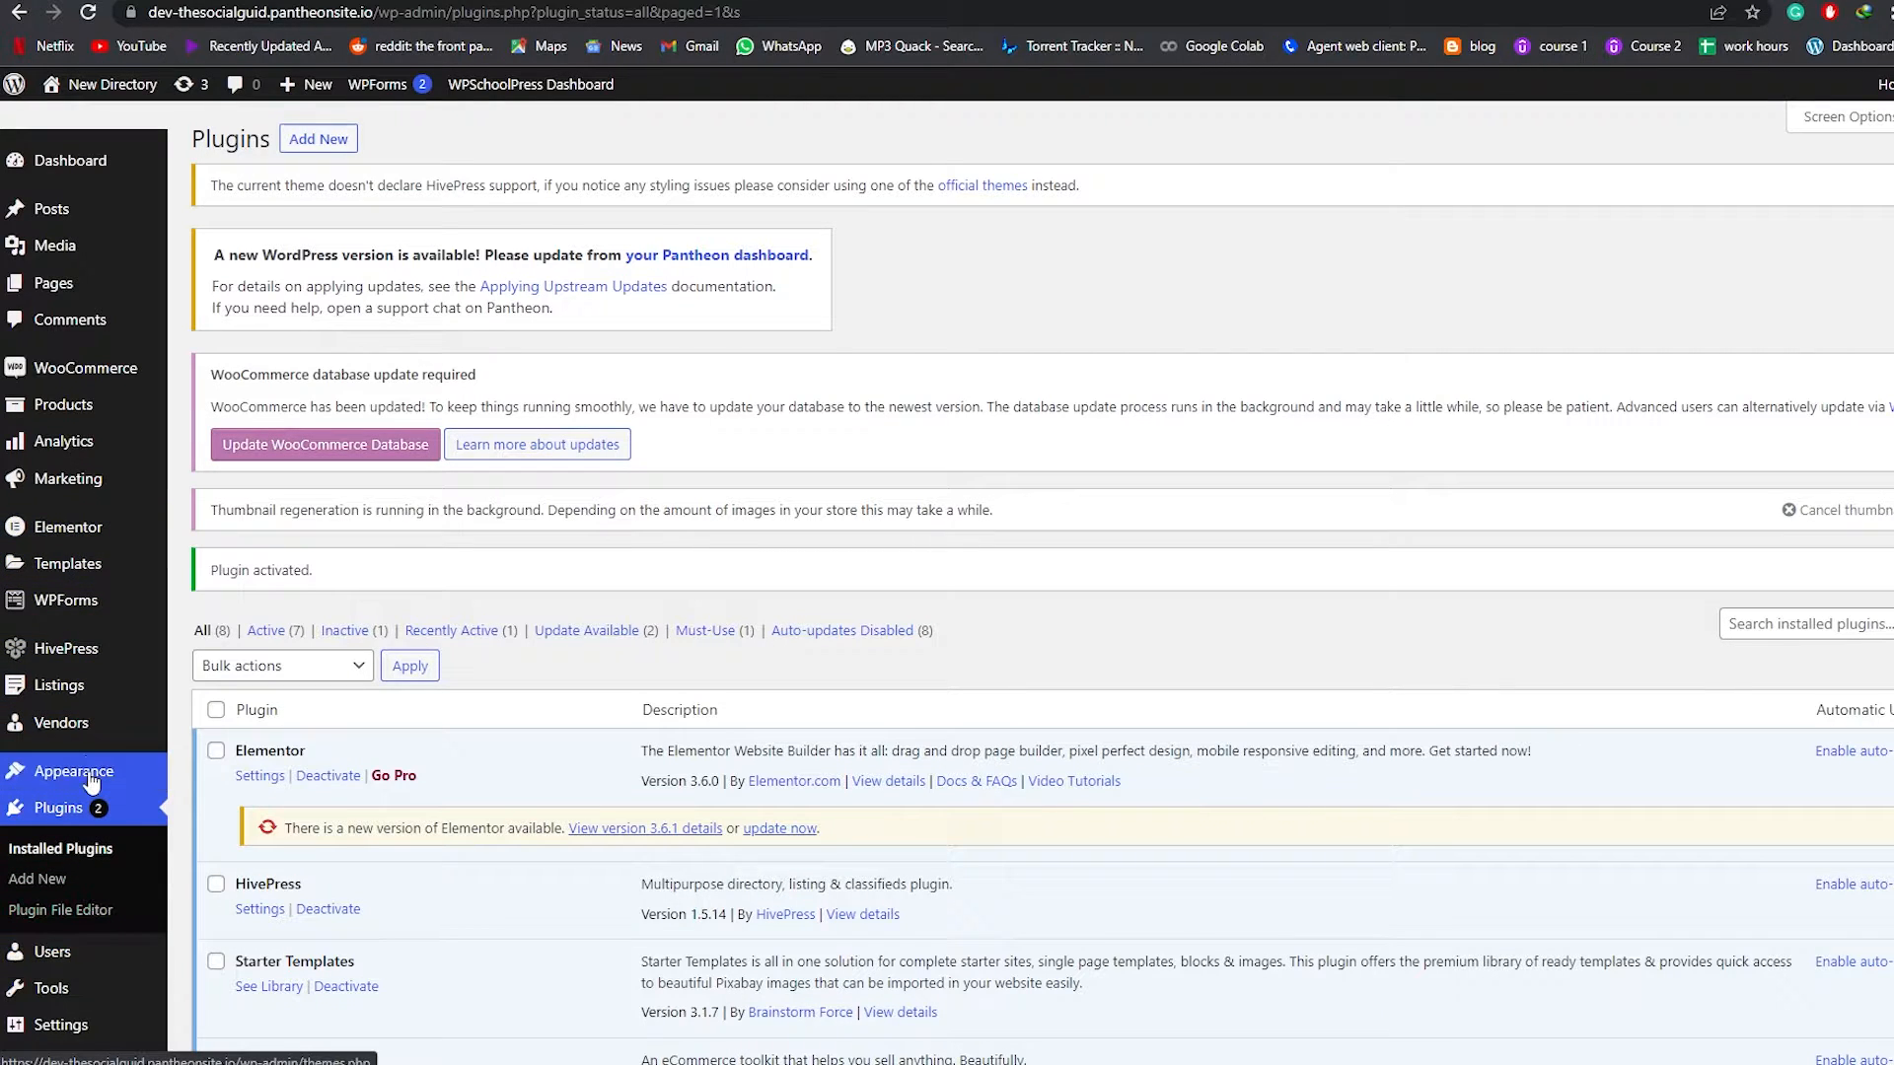
# Step: Open the HivePress themes page and look through the free and paid themes
pyautogui.moveTo(94, 771)
pyautogui.click(234, 786)
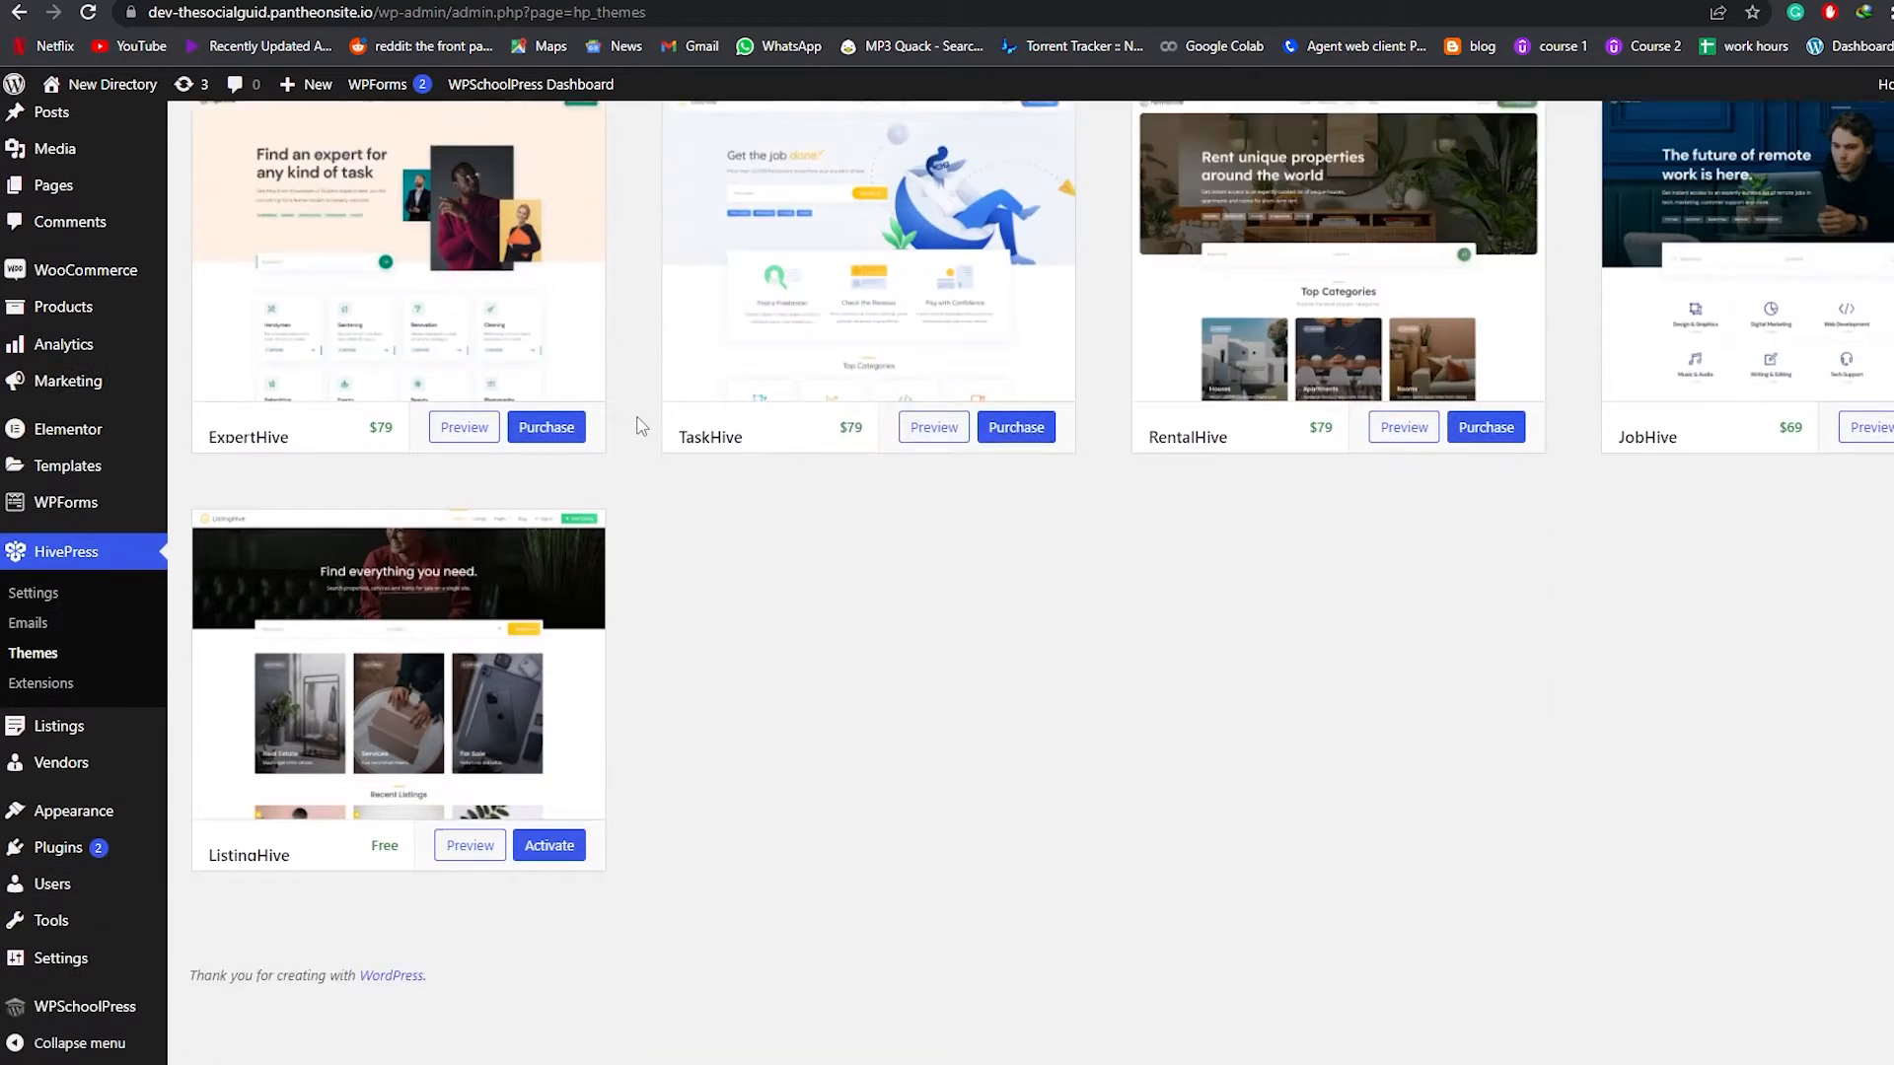
pyautogui.scroll(-1, 639, 426)
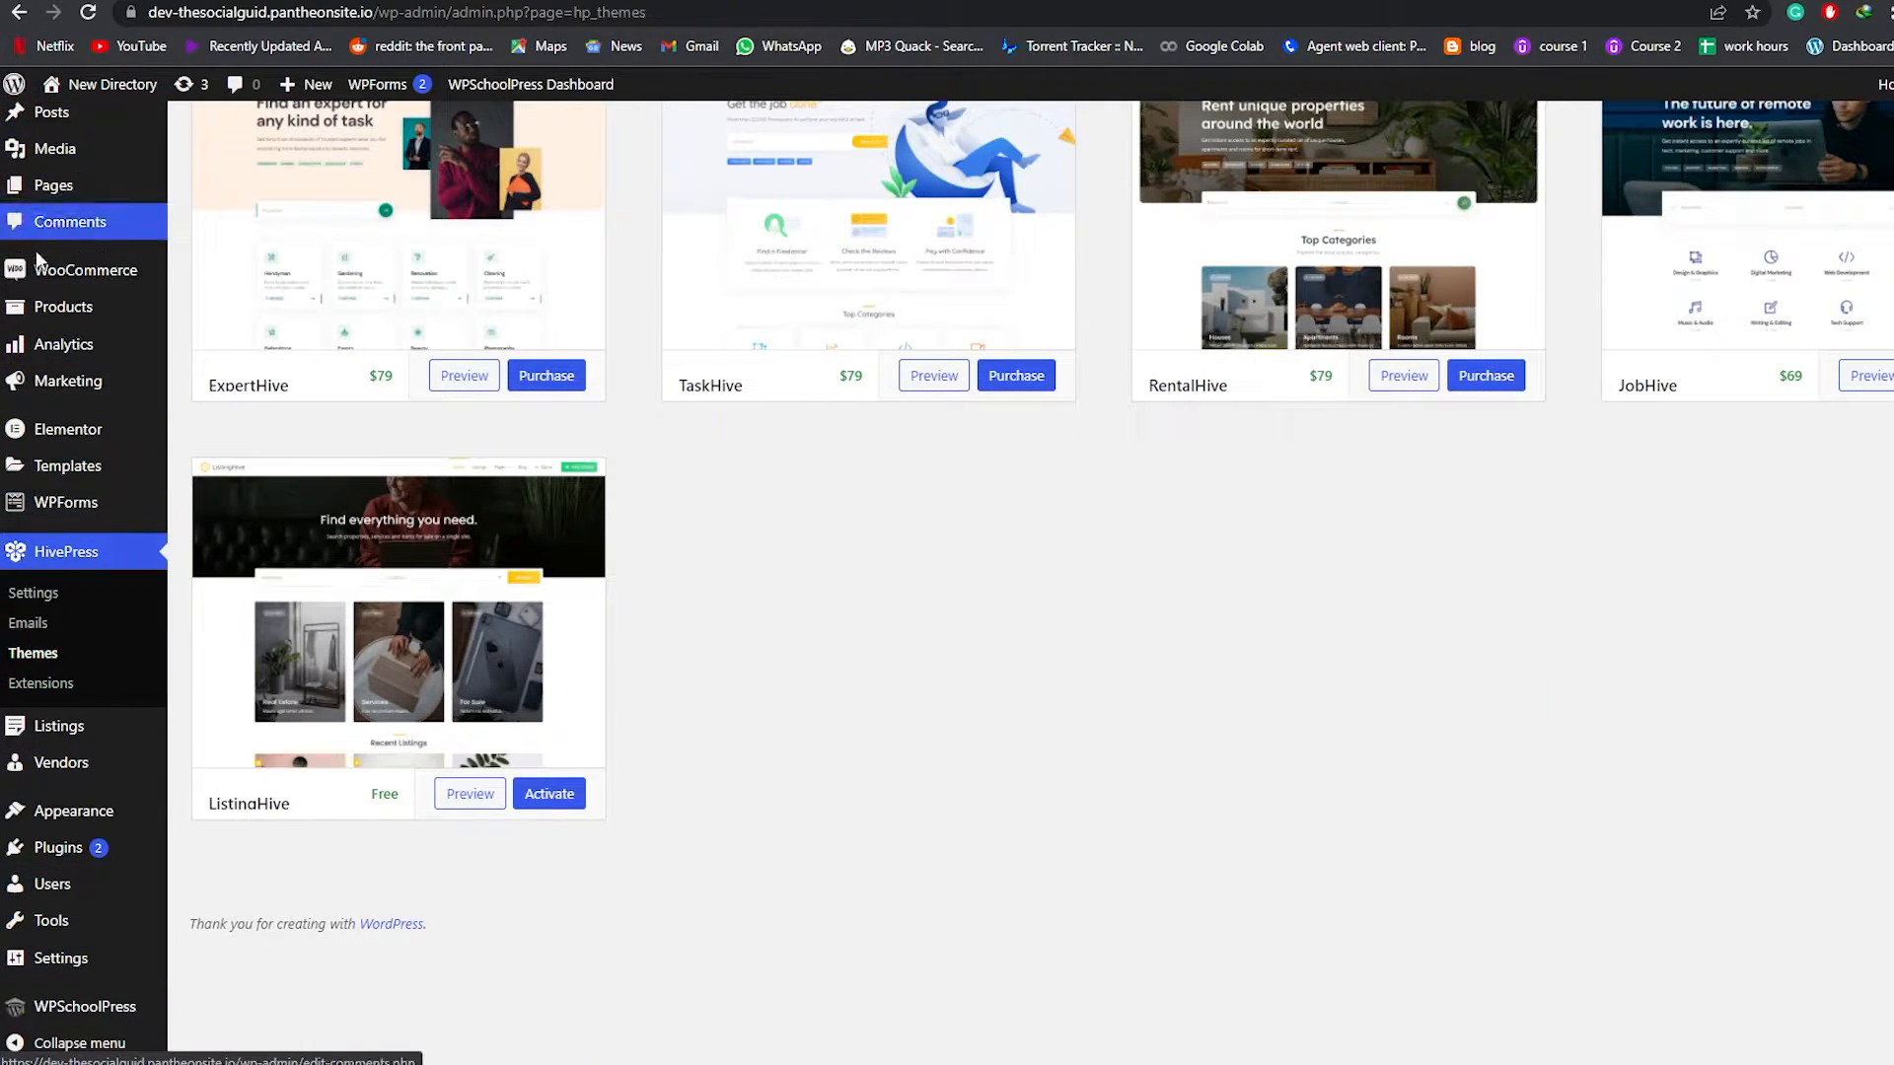
pyautogui.scroll(4, 88, 286)
pyautogui.scroll(-3, 54, 847)
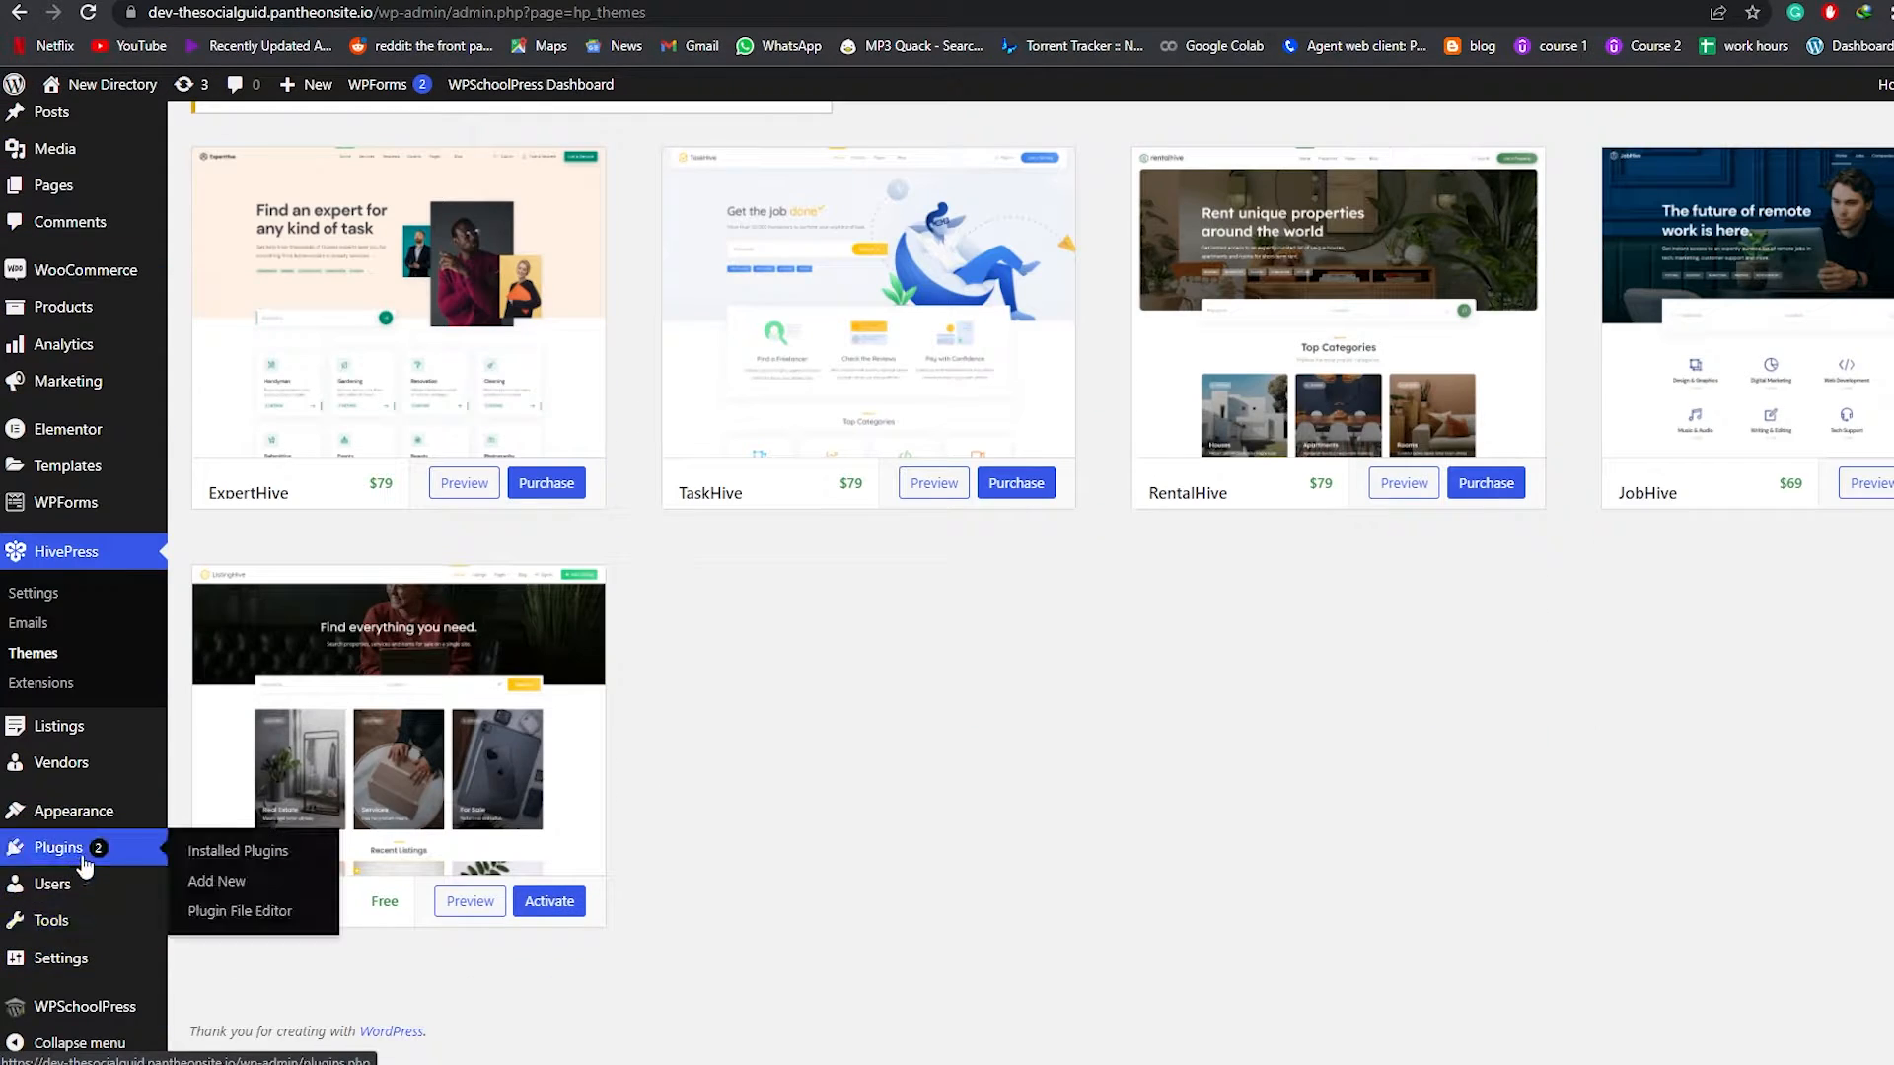
# Step: Search the plugin directory for "one click", then install and activate One Click Demo Import
pyautogui.click(200, 881)
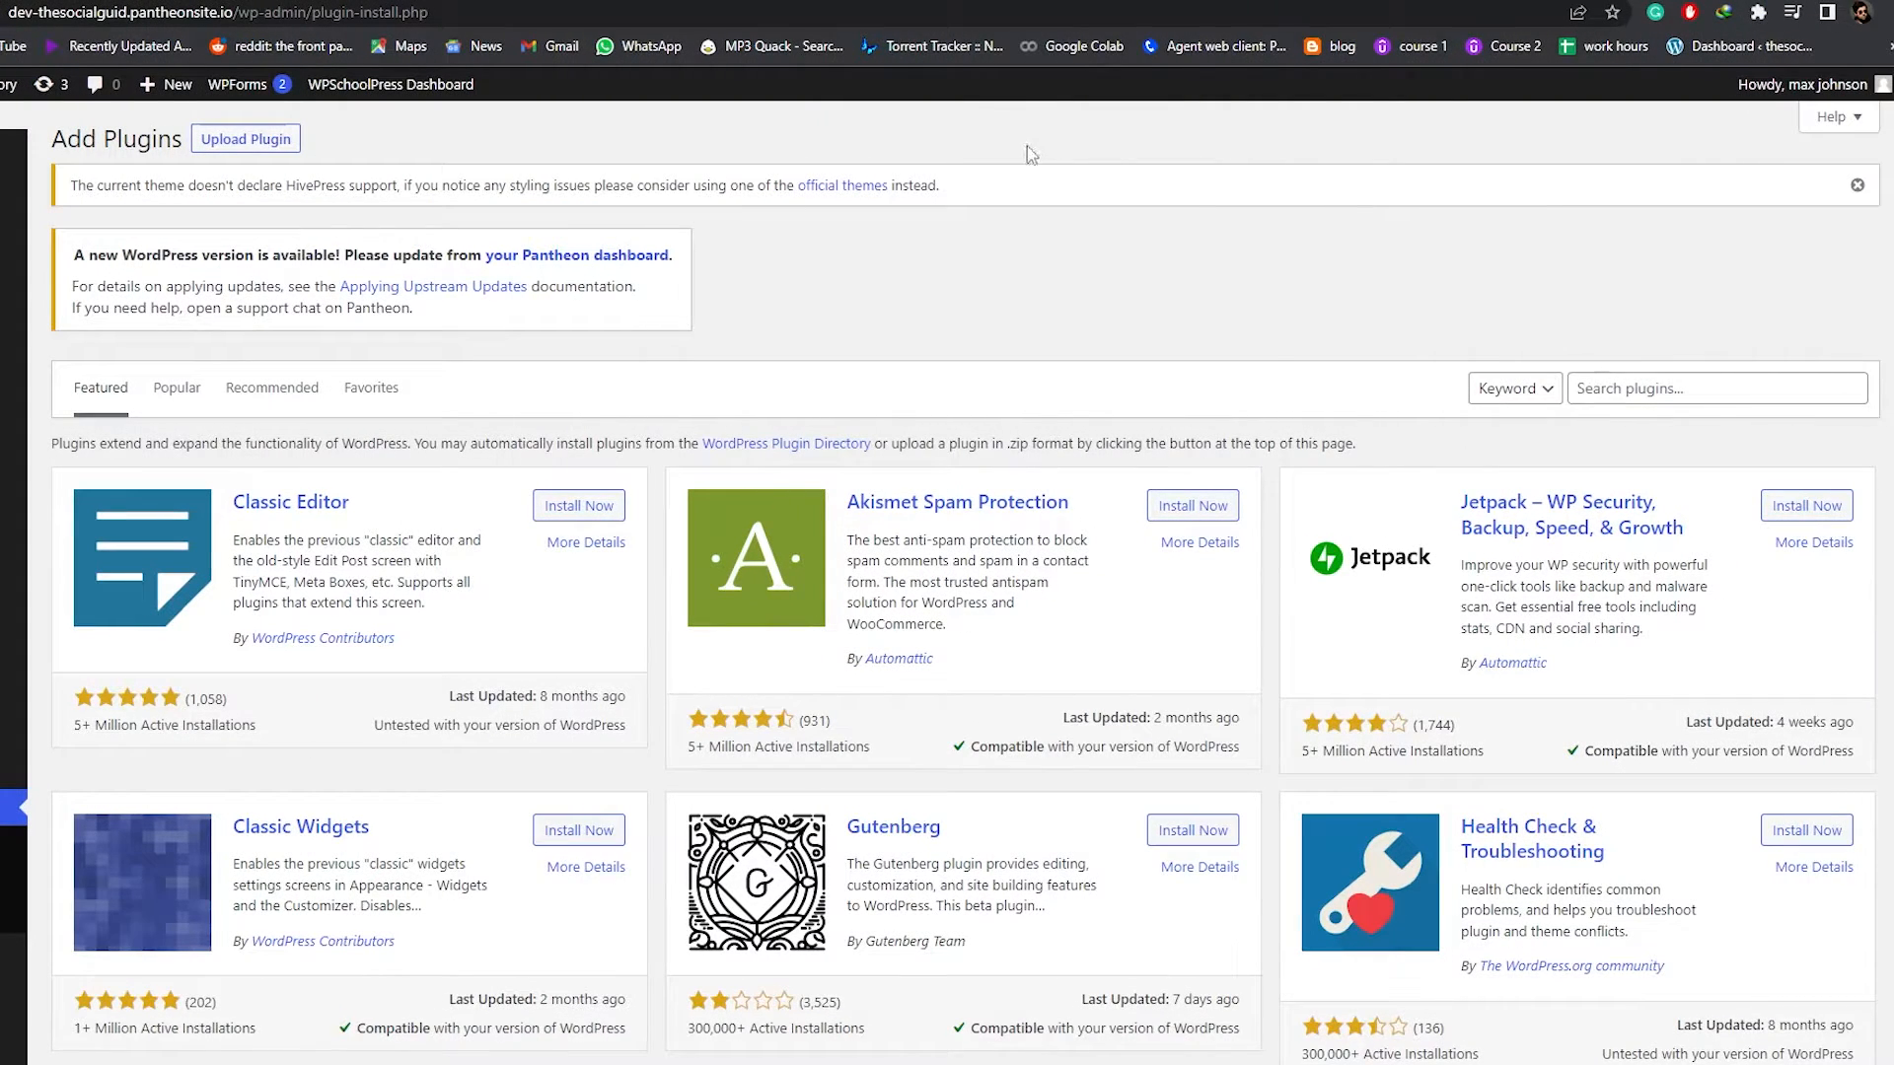
pyautogui.click(1618, 388)
pyautogui.write('one click')
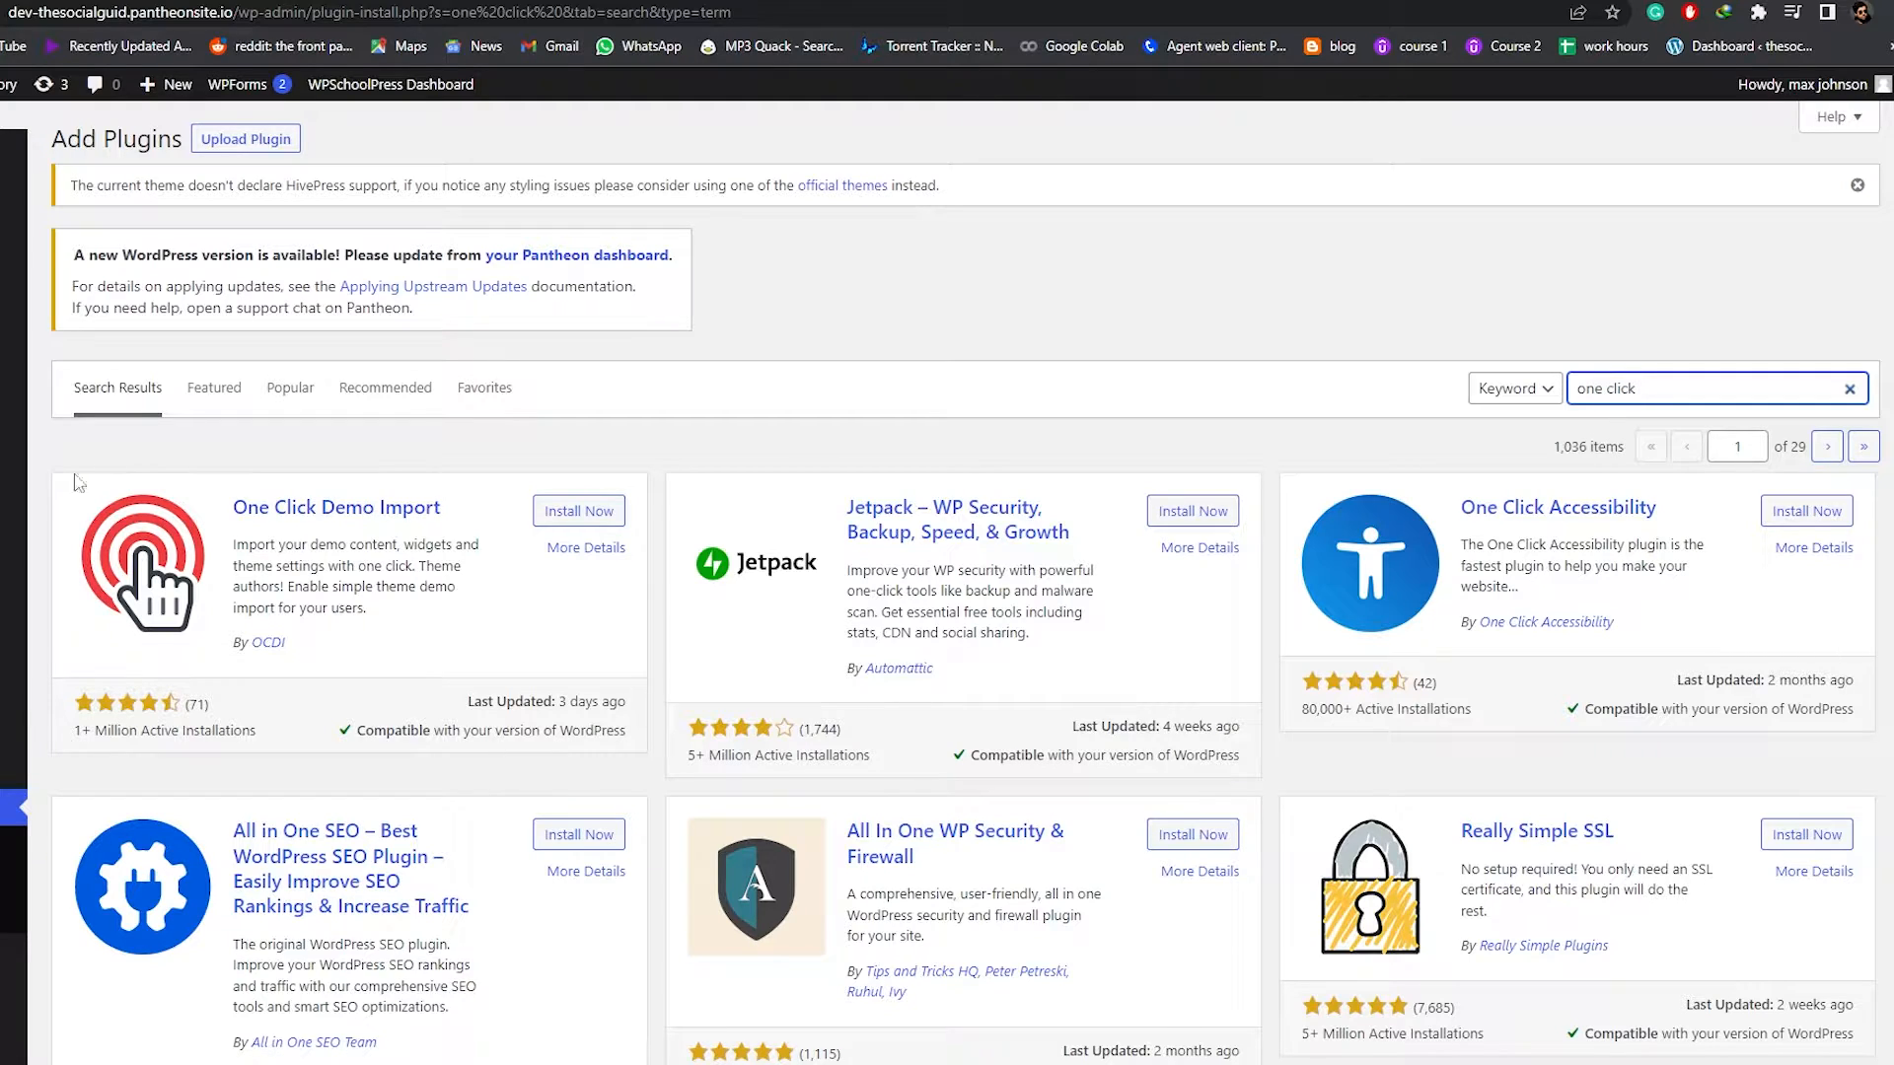
pyautogui.click(575, 513)
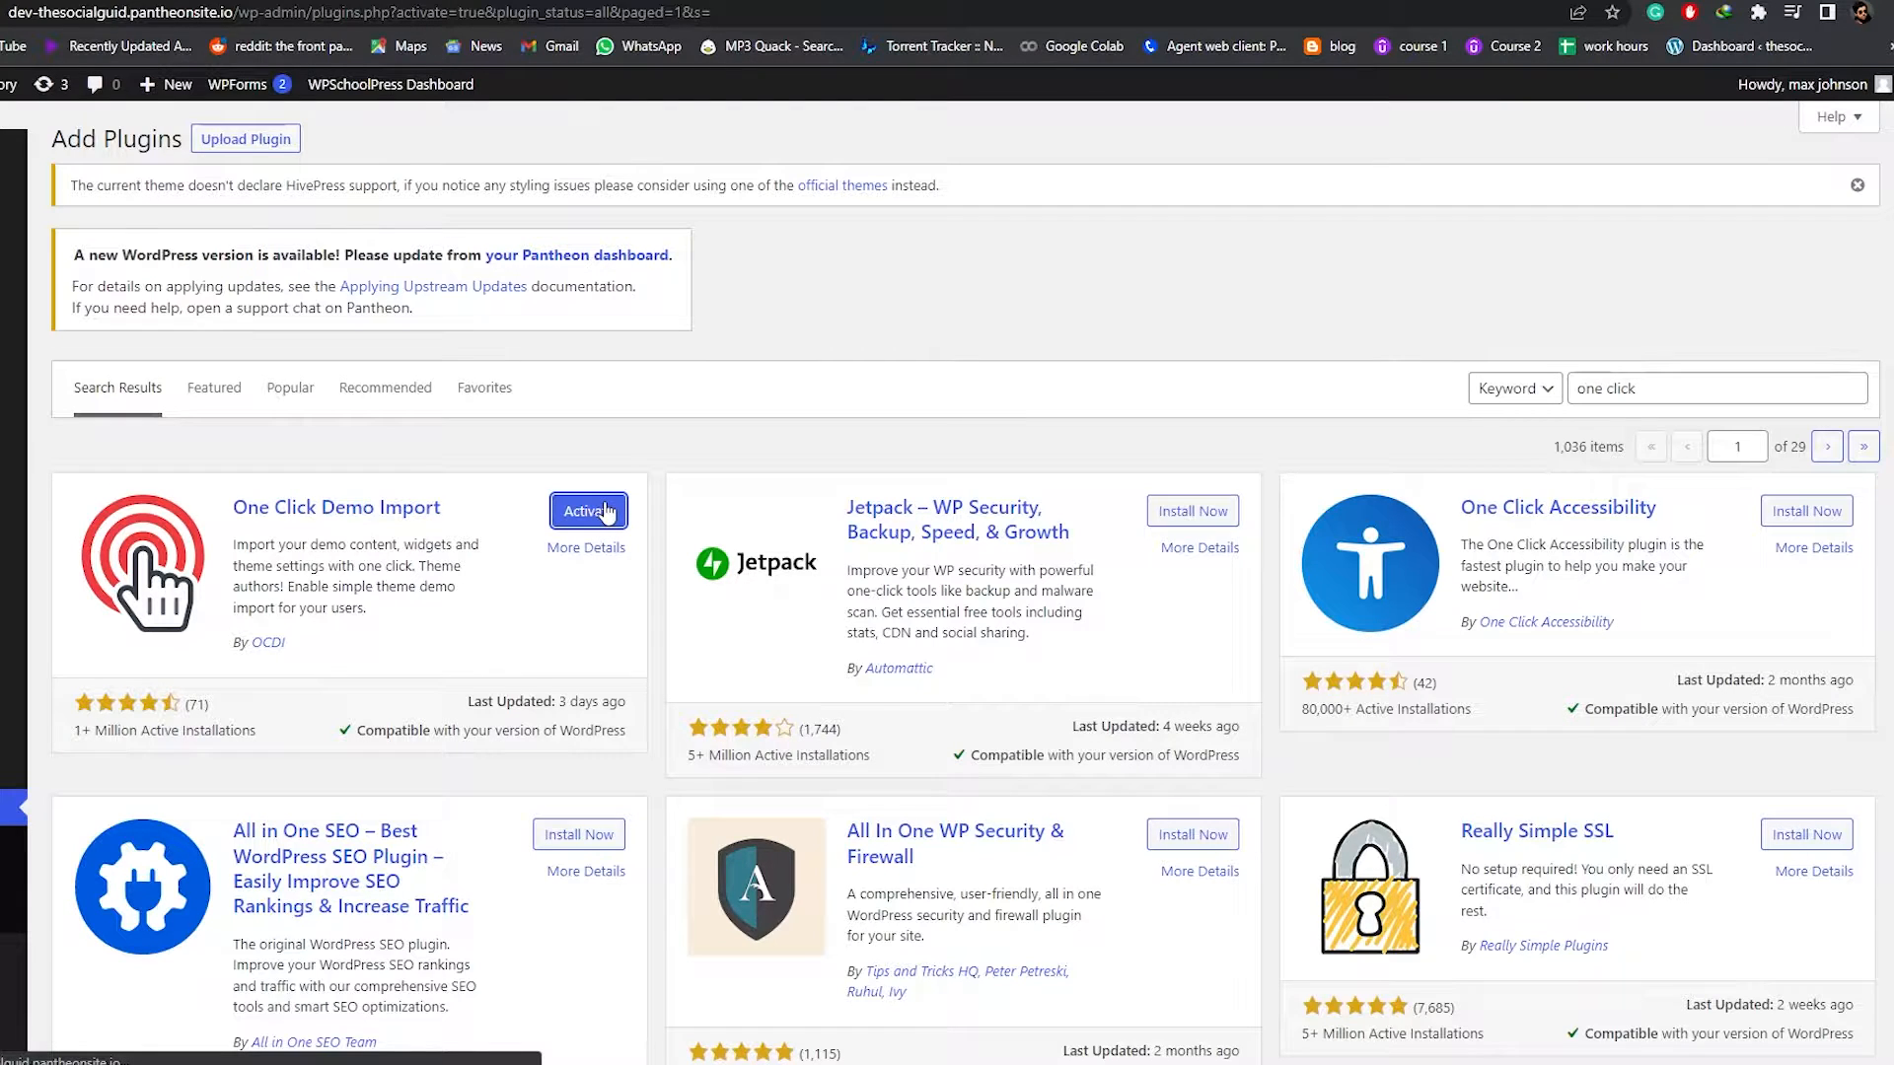
# Step: Update the Elementor and WooCommerce Blocks plugins and check the rest of the installed plugins list
pyautogui.scroll(-2, 497, 492)
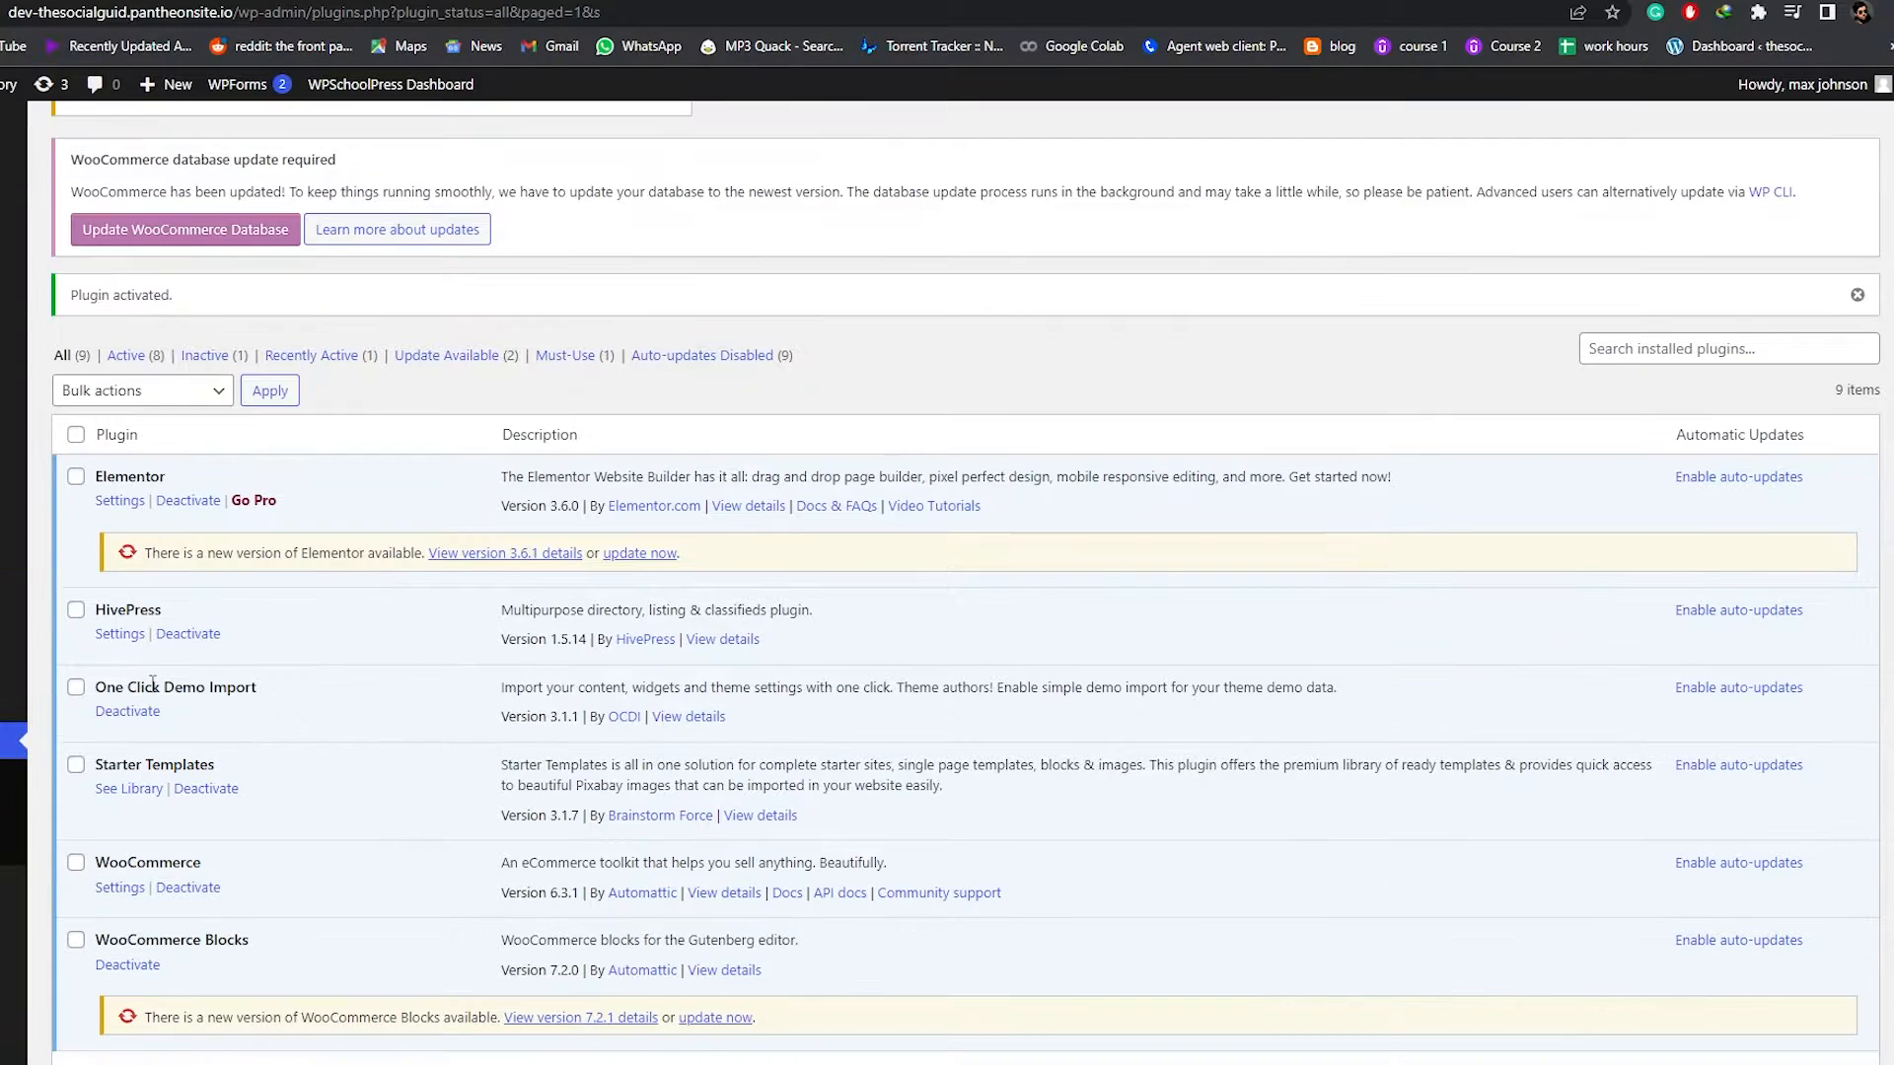
pyautogui.click(642, 556)
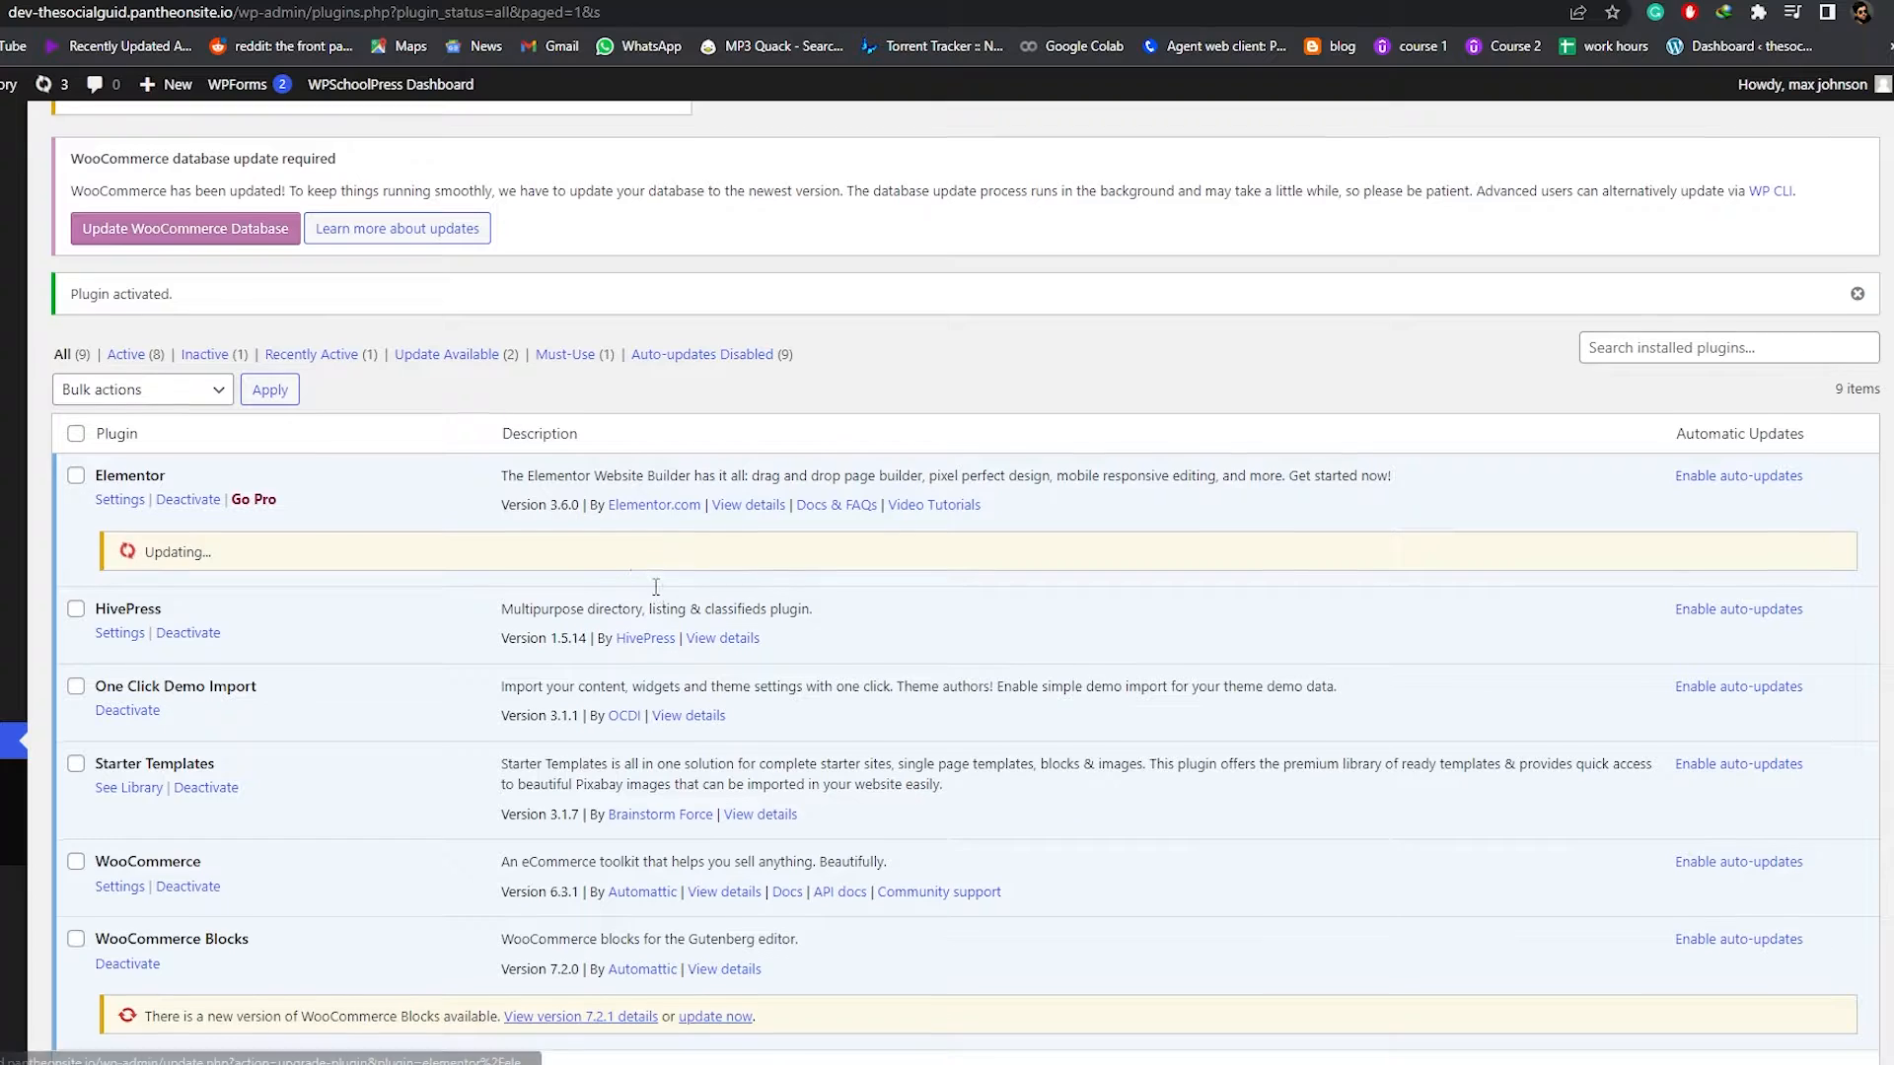
pyautogui.scroll(-2, 730, 806)
pyautogui.click(730, 806)
pyautogui.scroll(-3, 732, 804)
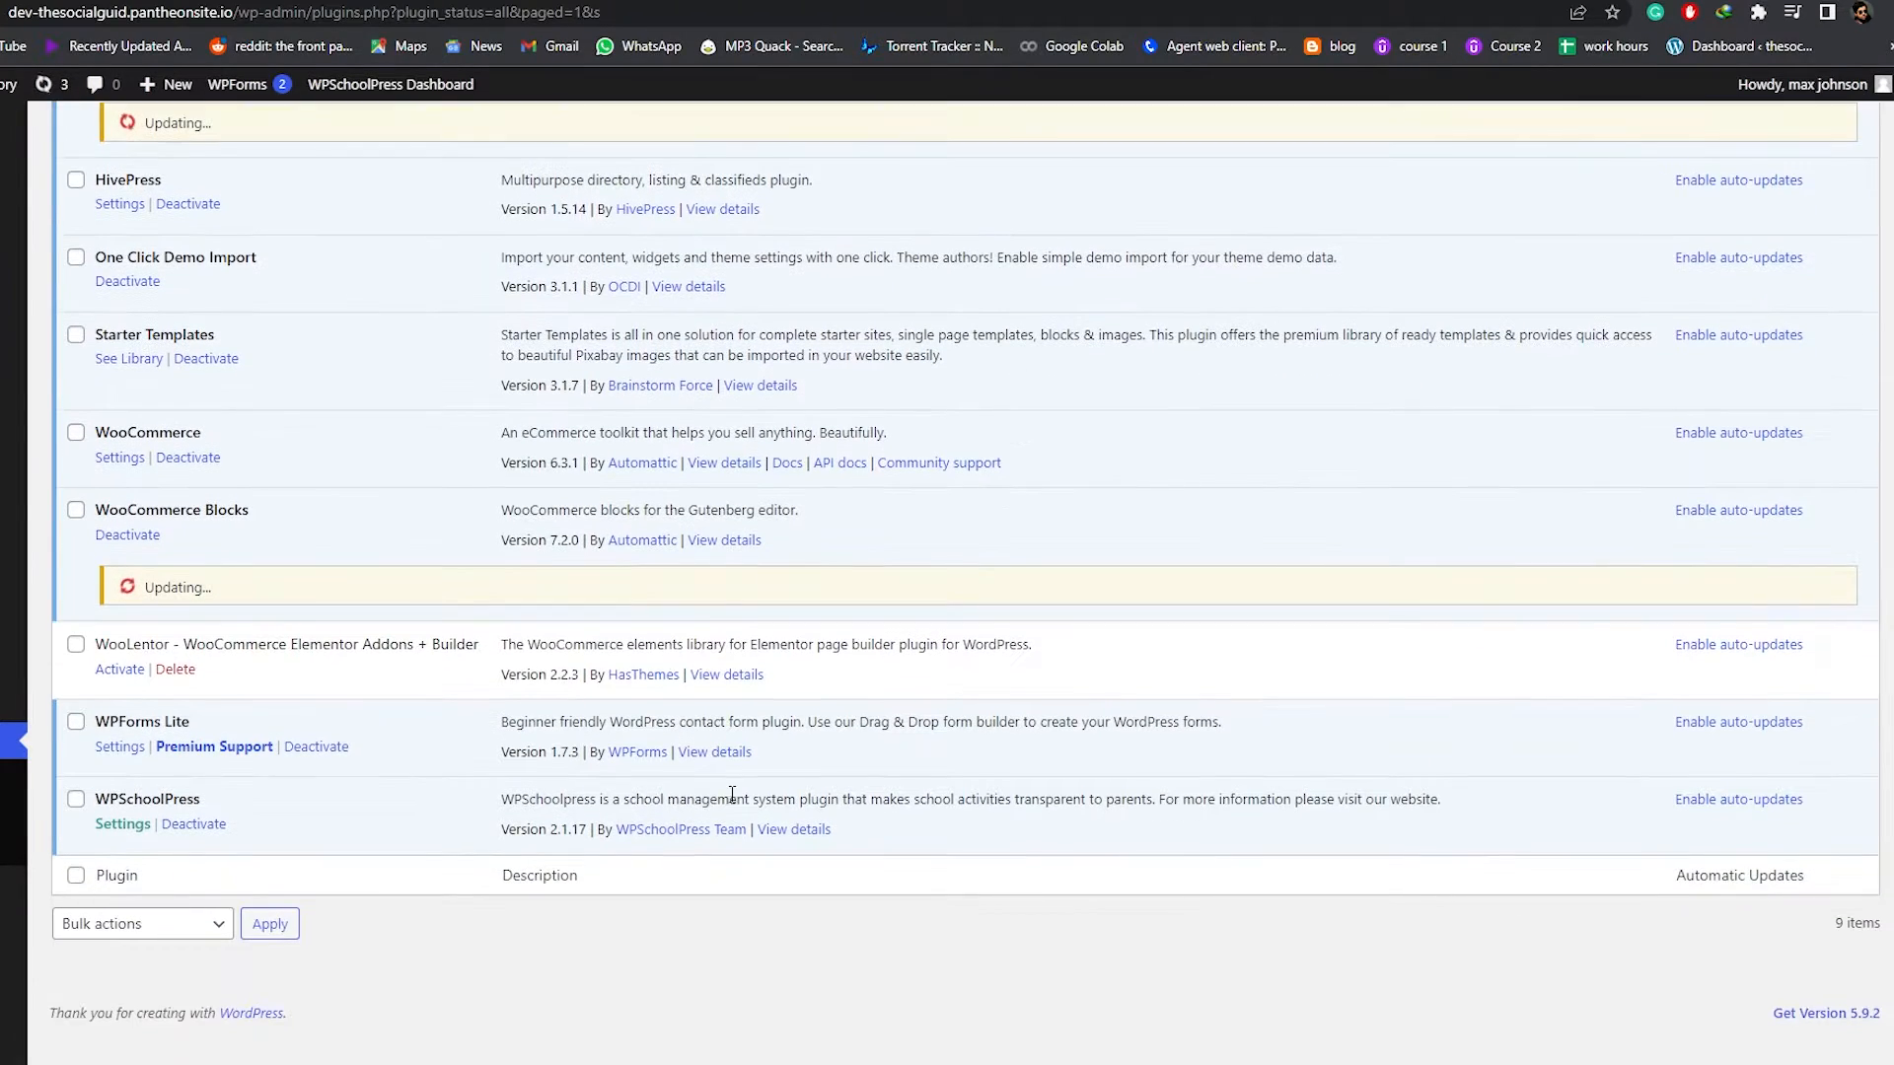
pyautogui.scroll(4, 735, 797)
pyautogui.scroll(3, 735, 797)
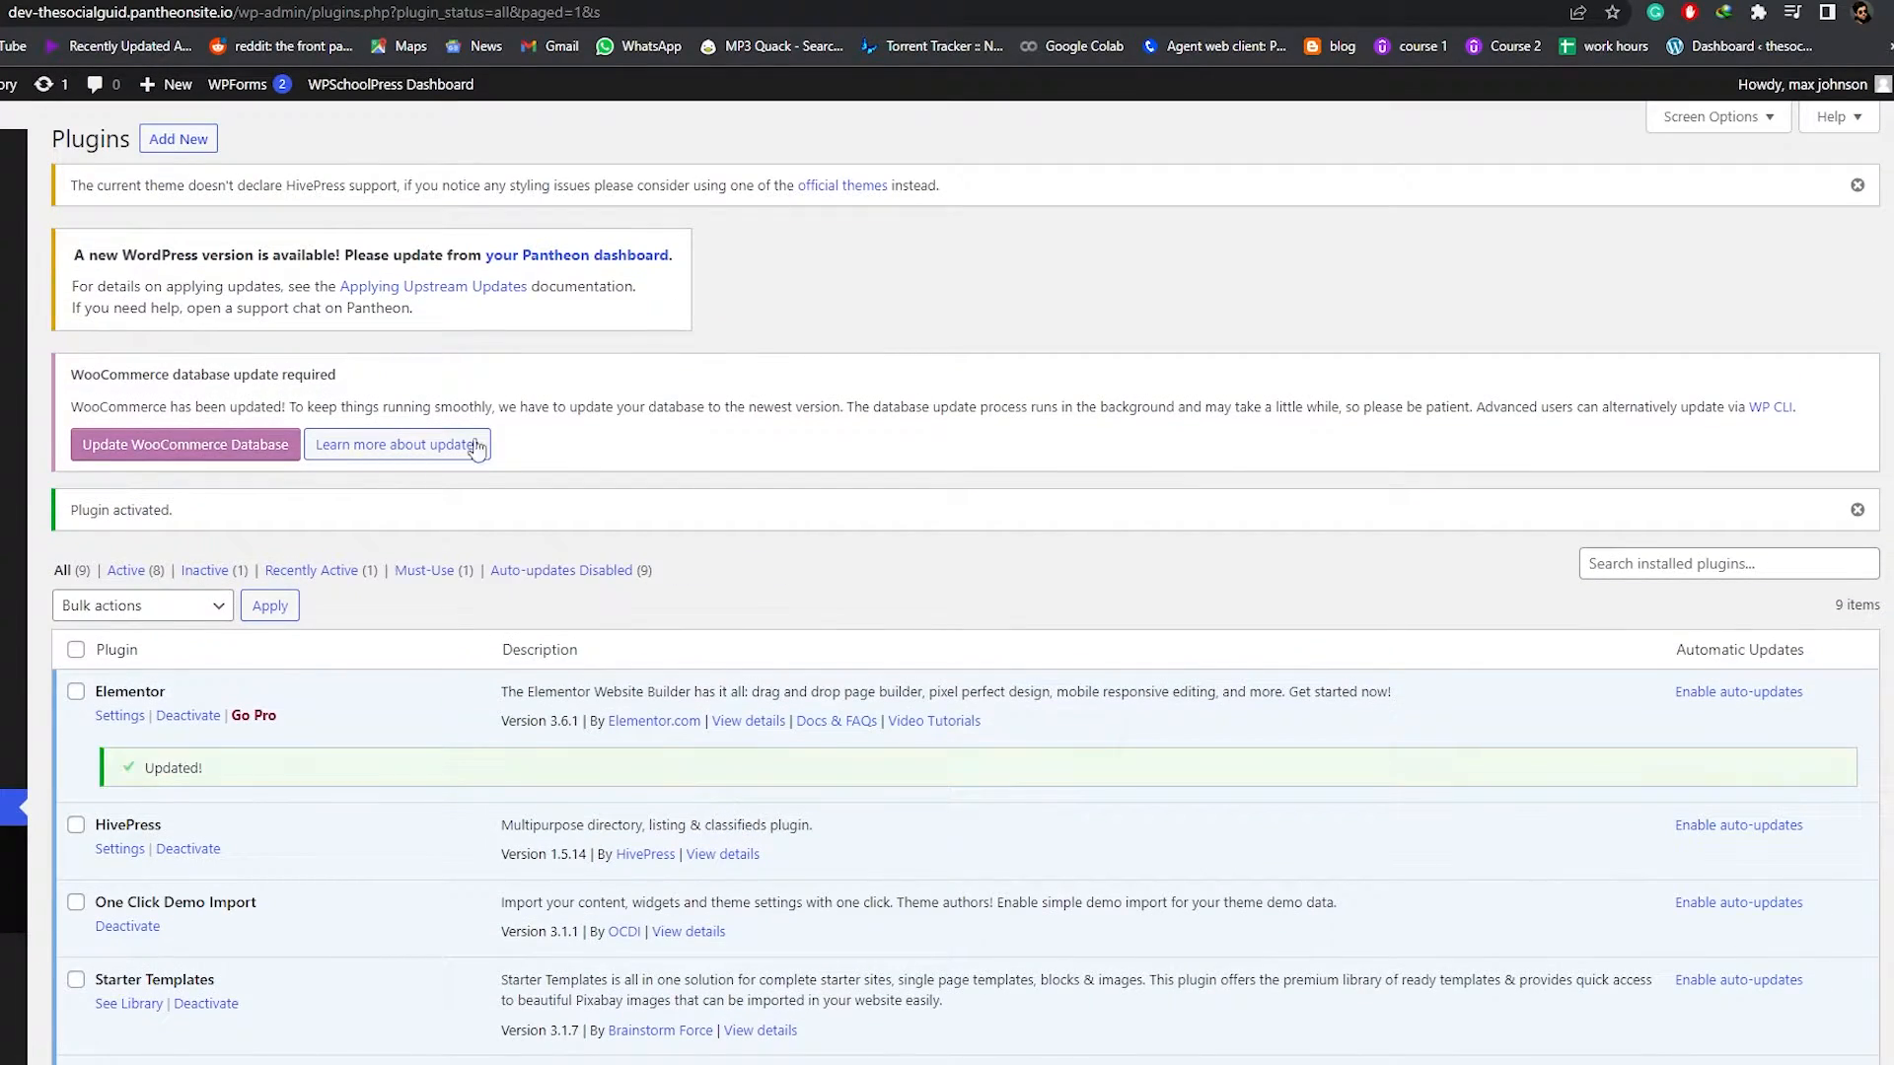
pyautogui.scroll(-1, 324, 662)
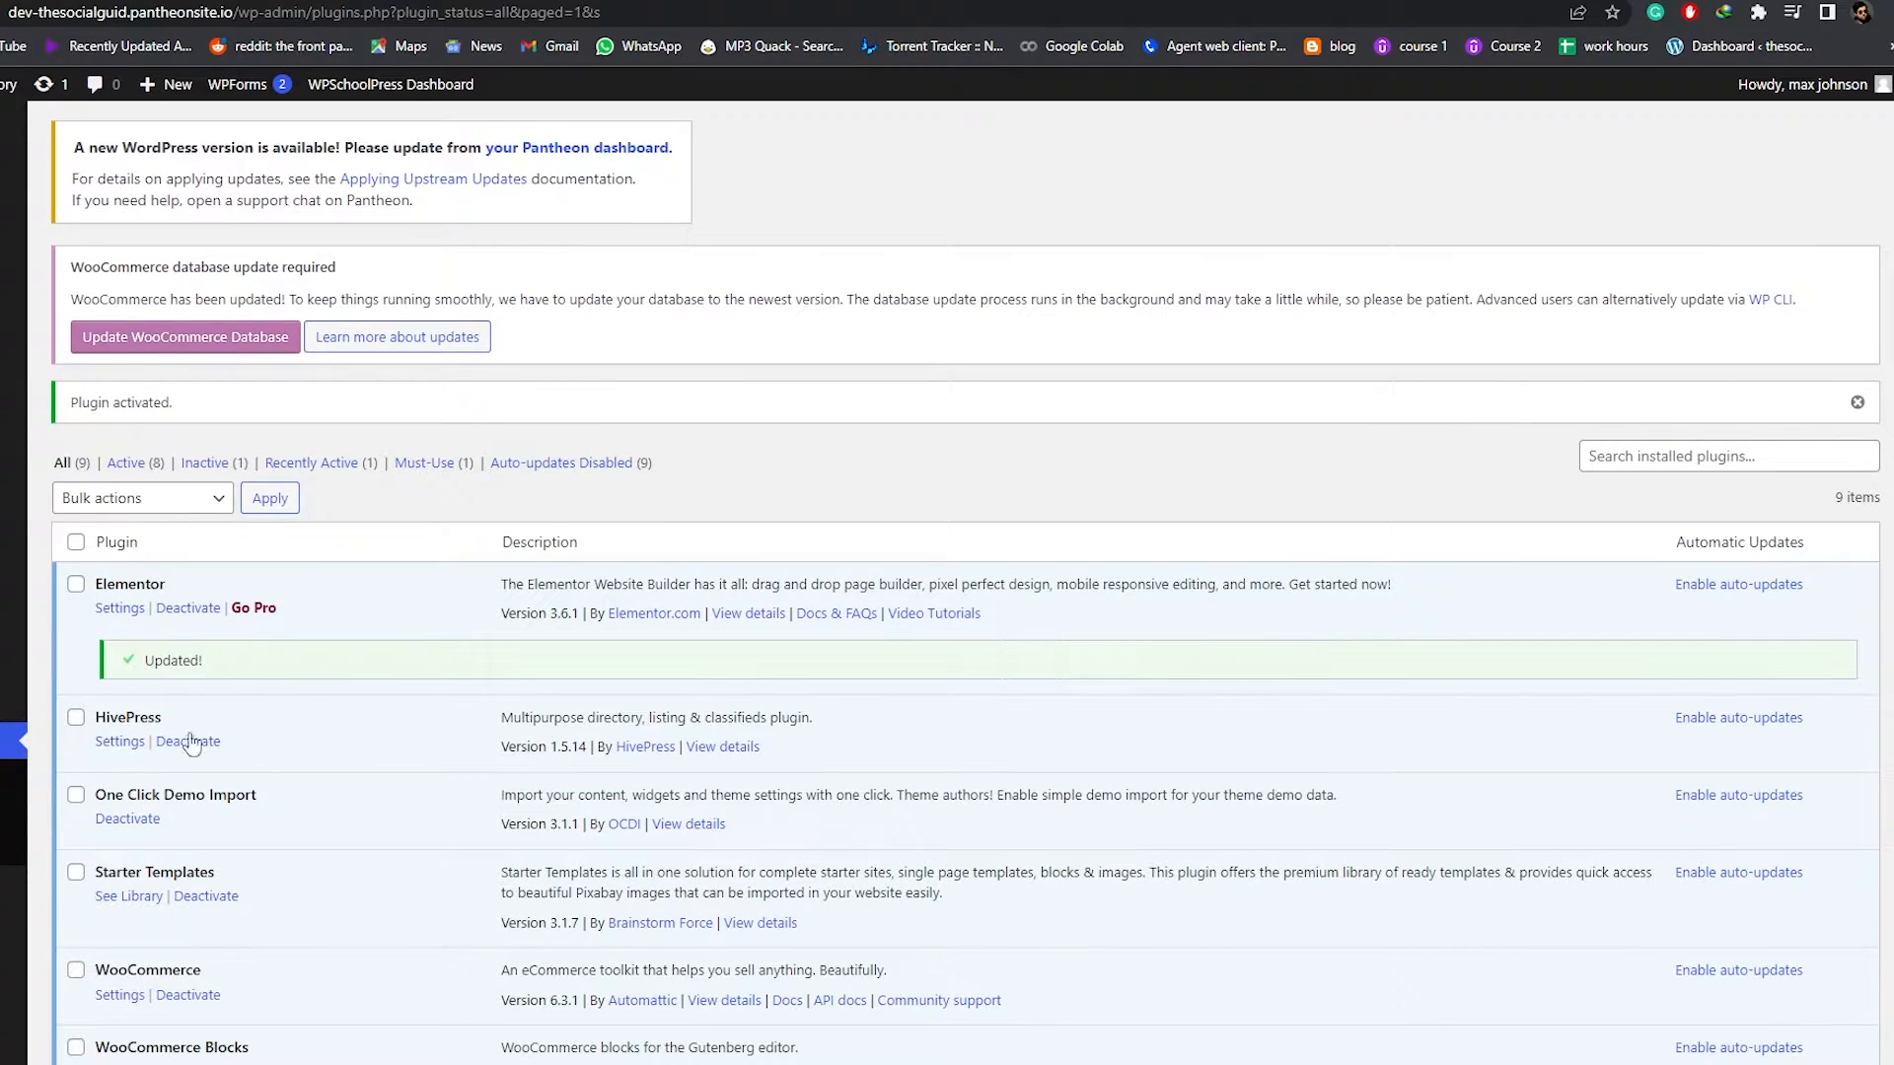
pyautogui.scroll(-2, 179, 867)
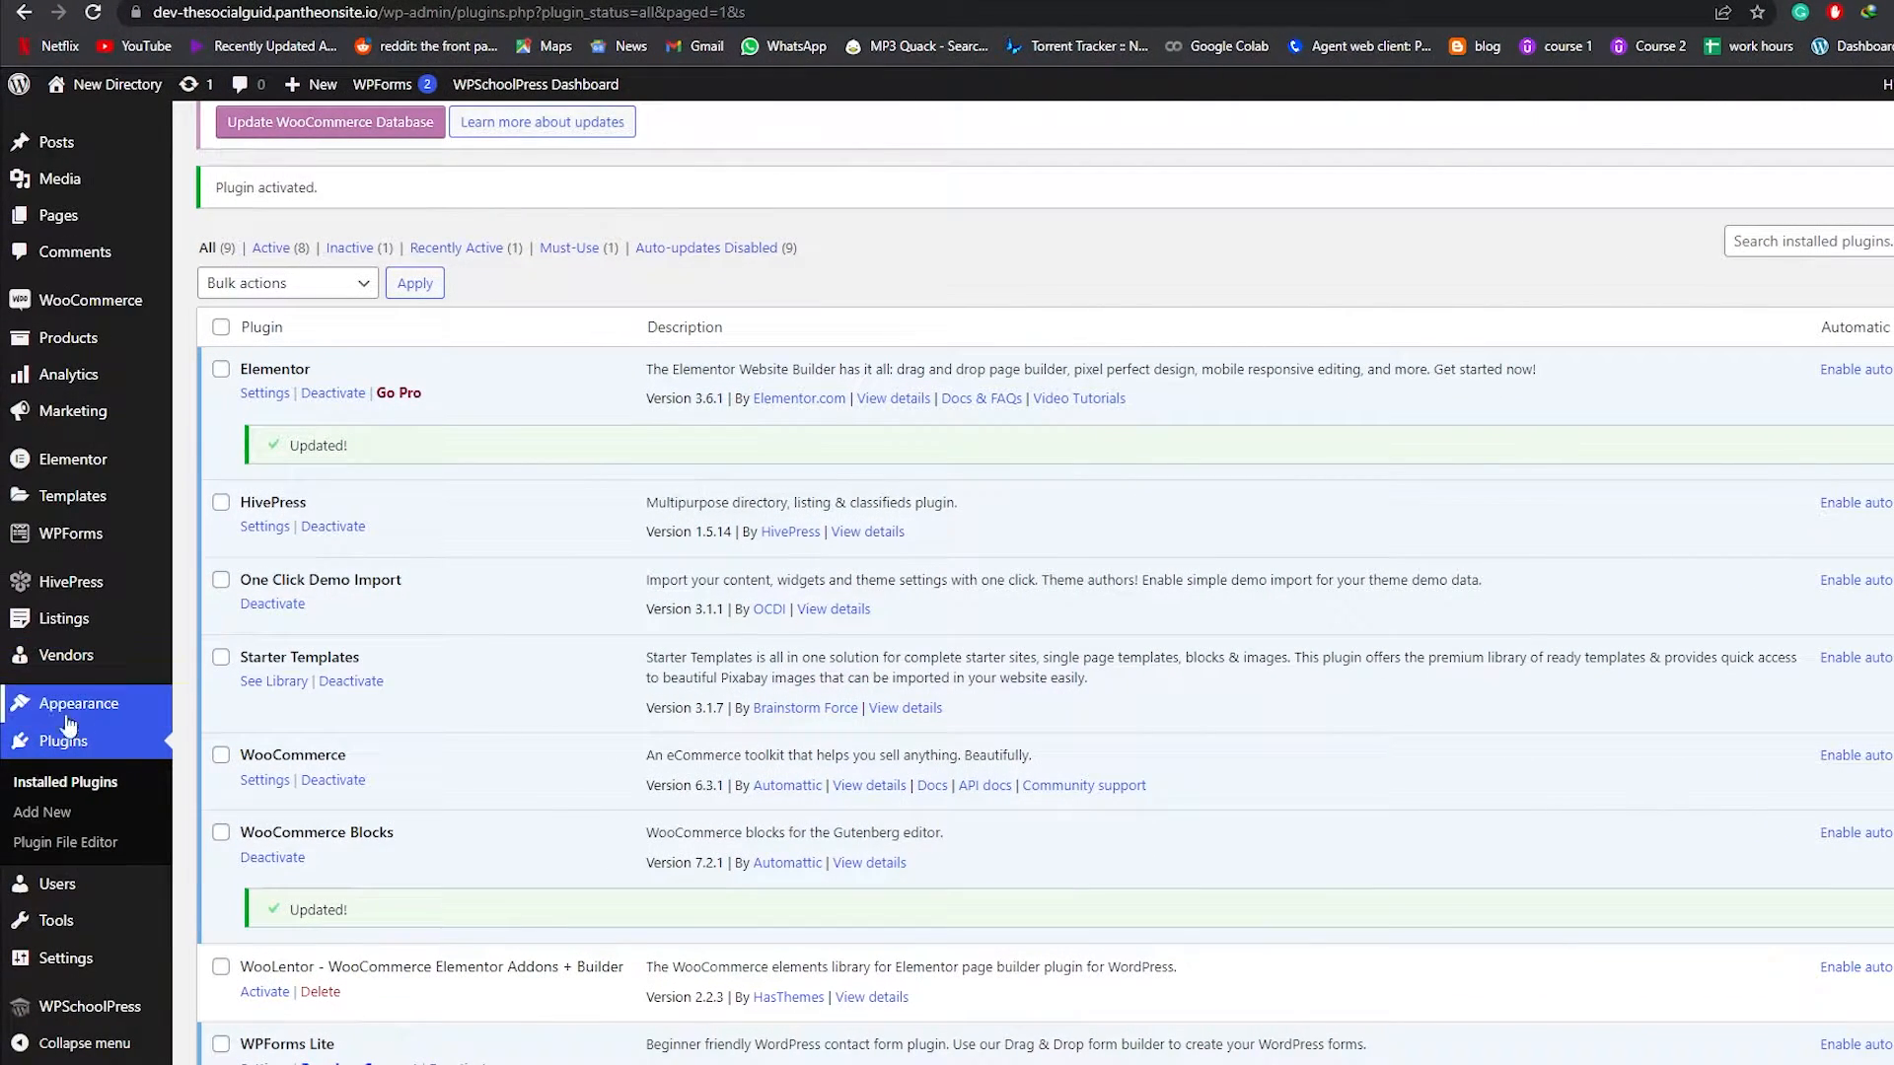
# Step: Open the demo data import page and review its manual demo file import options
pyautogui.moveTo(69, 708)
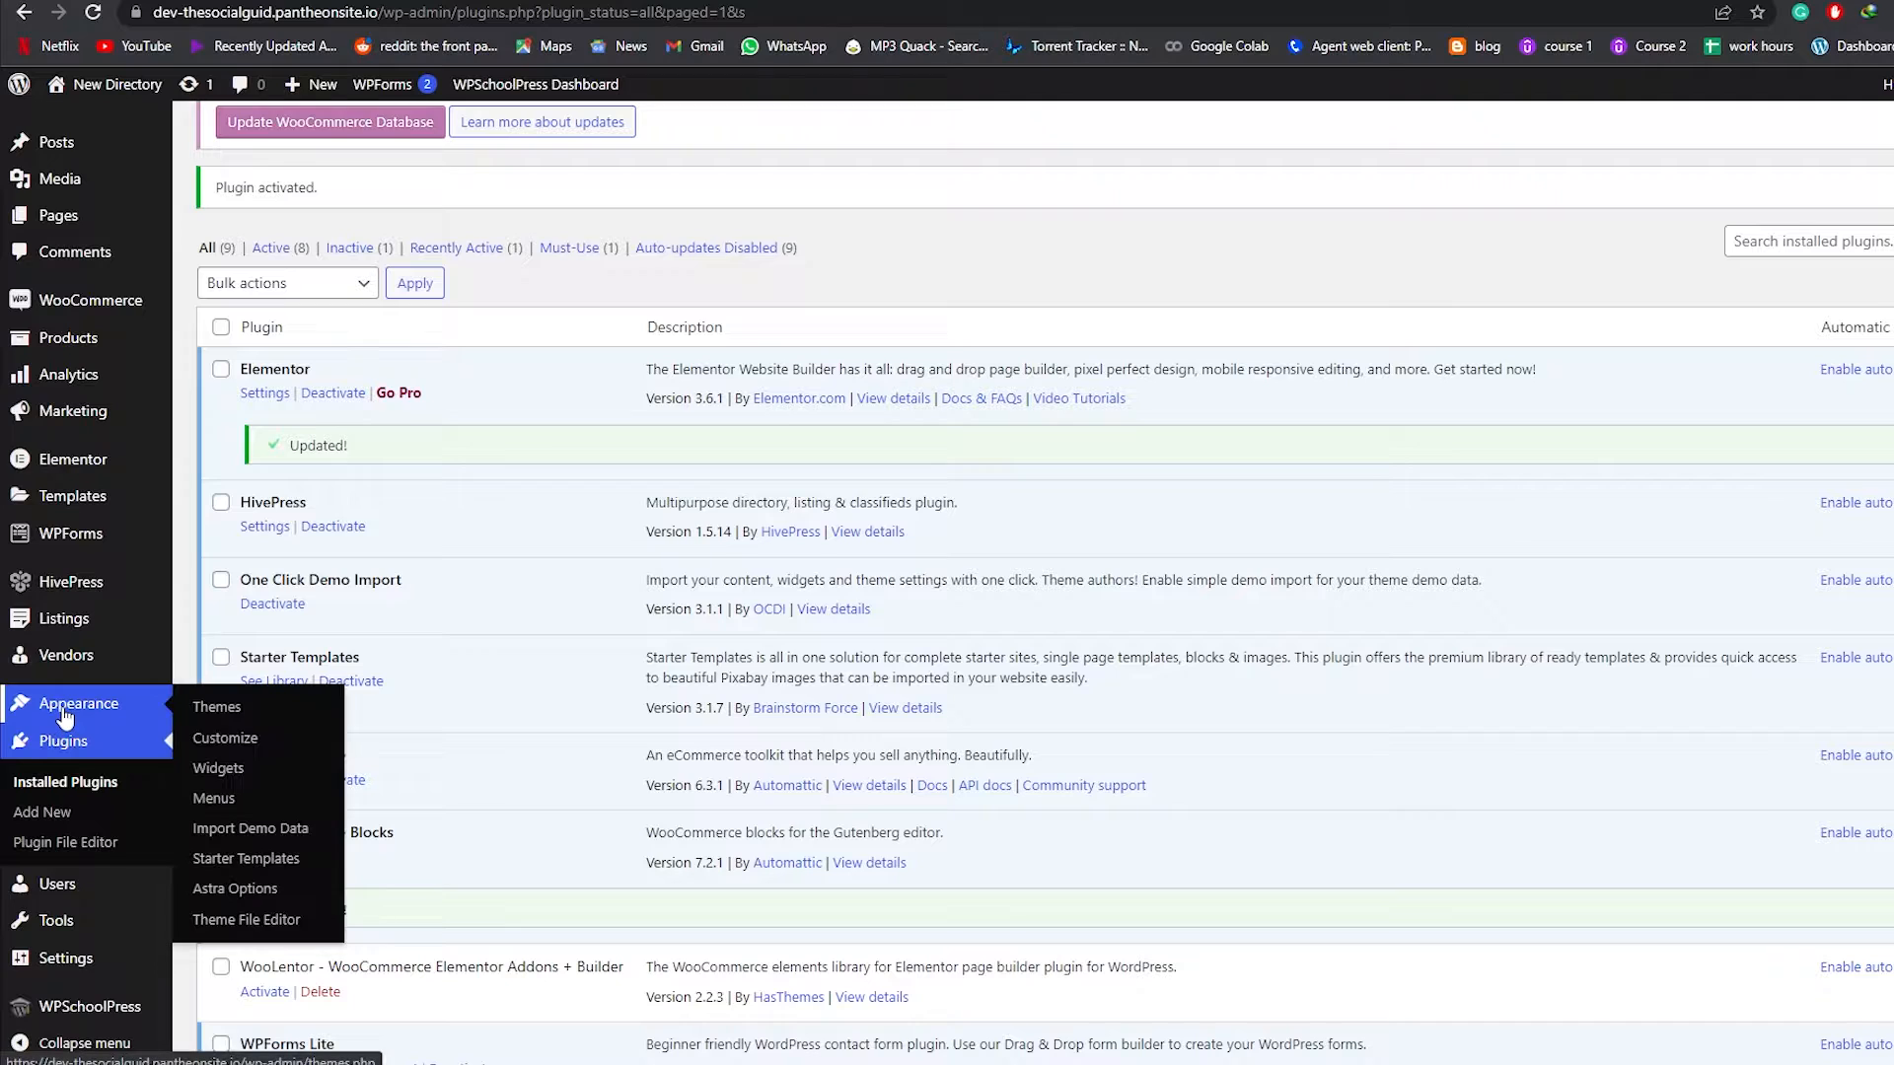
pyautogui.click(258, 845)
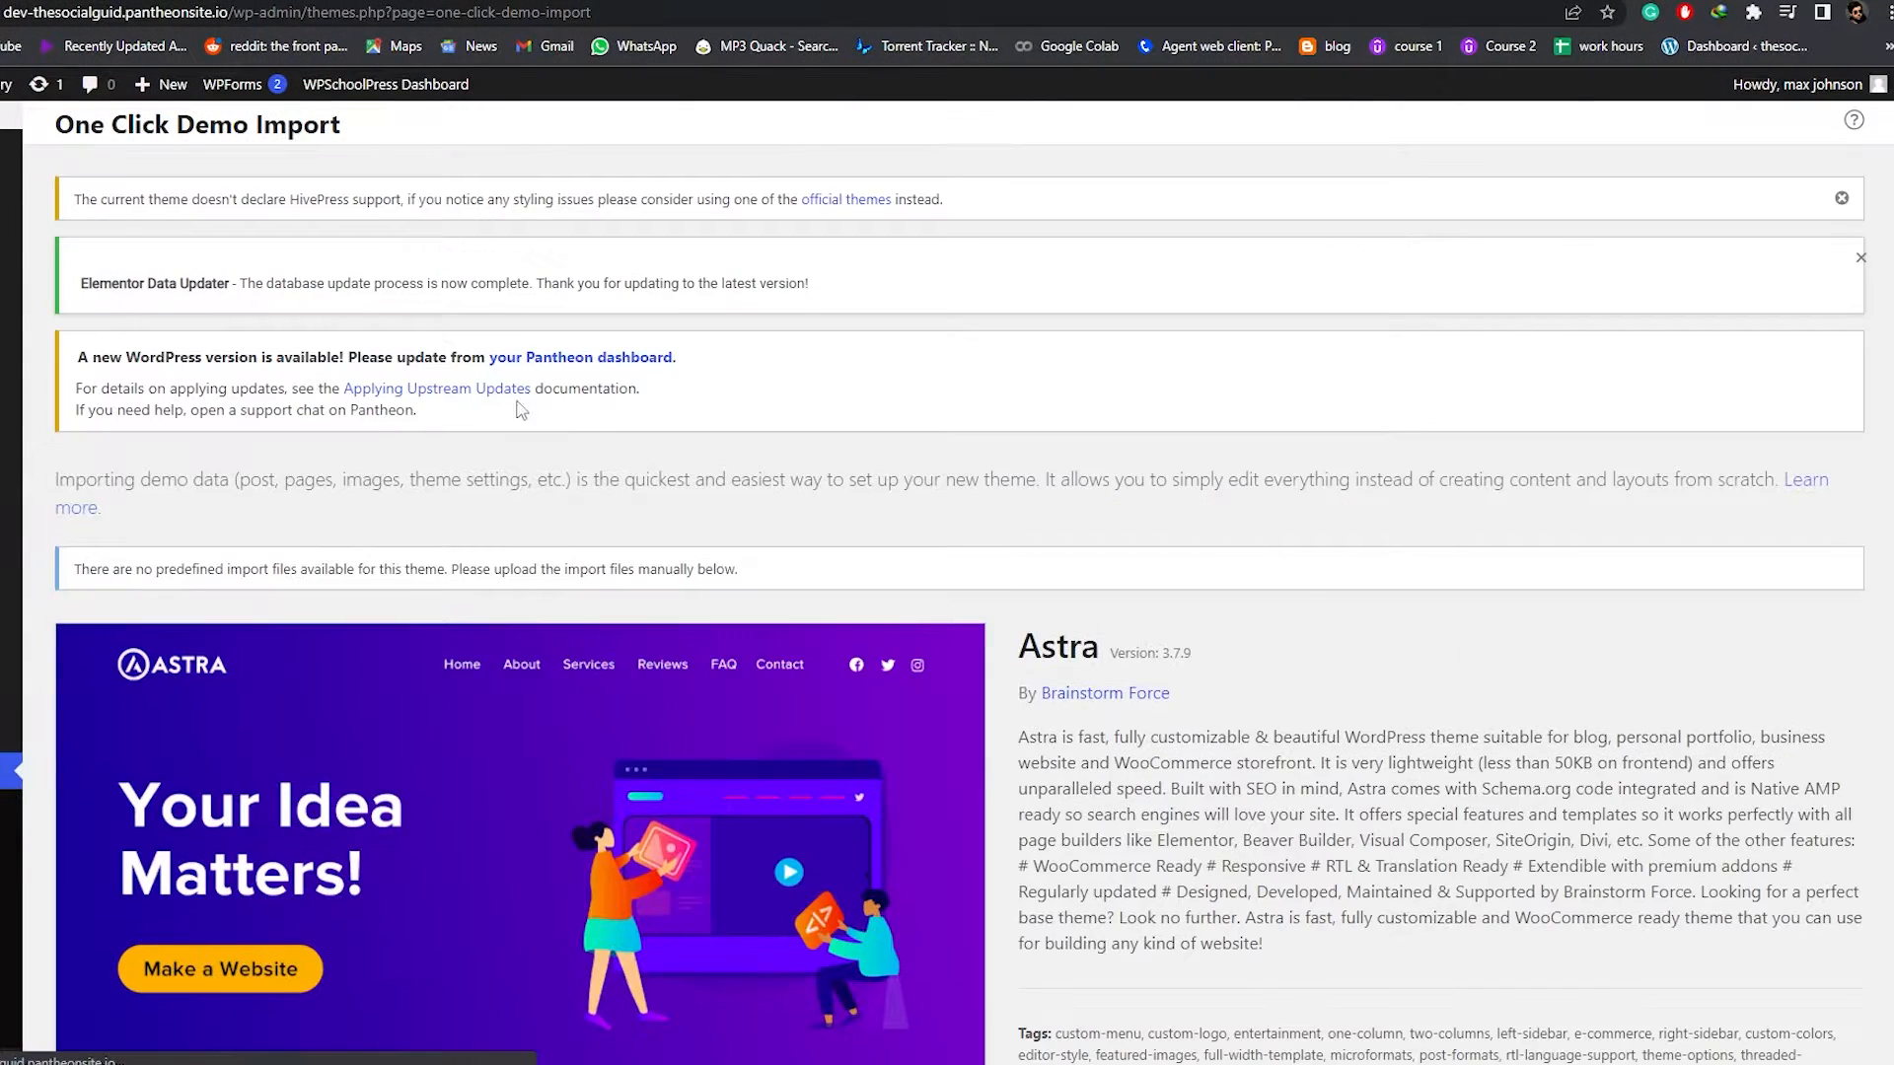
pyautogui.scroll(-15, 521, 690)
pyautogui.scroll(2, 553, 987)
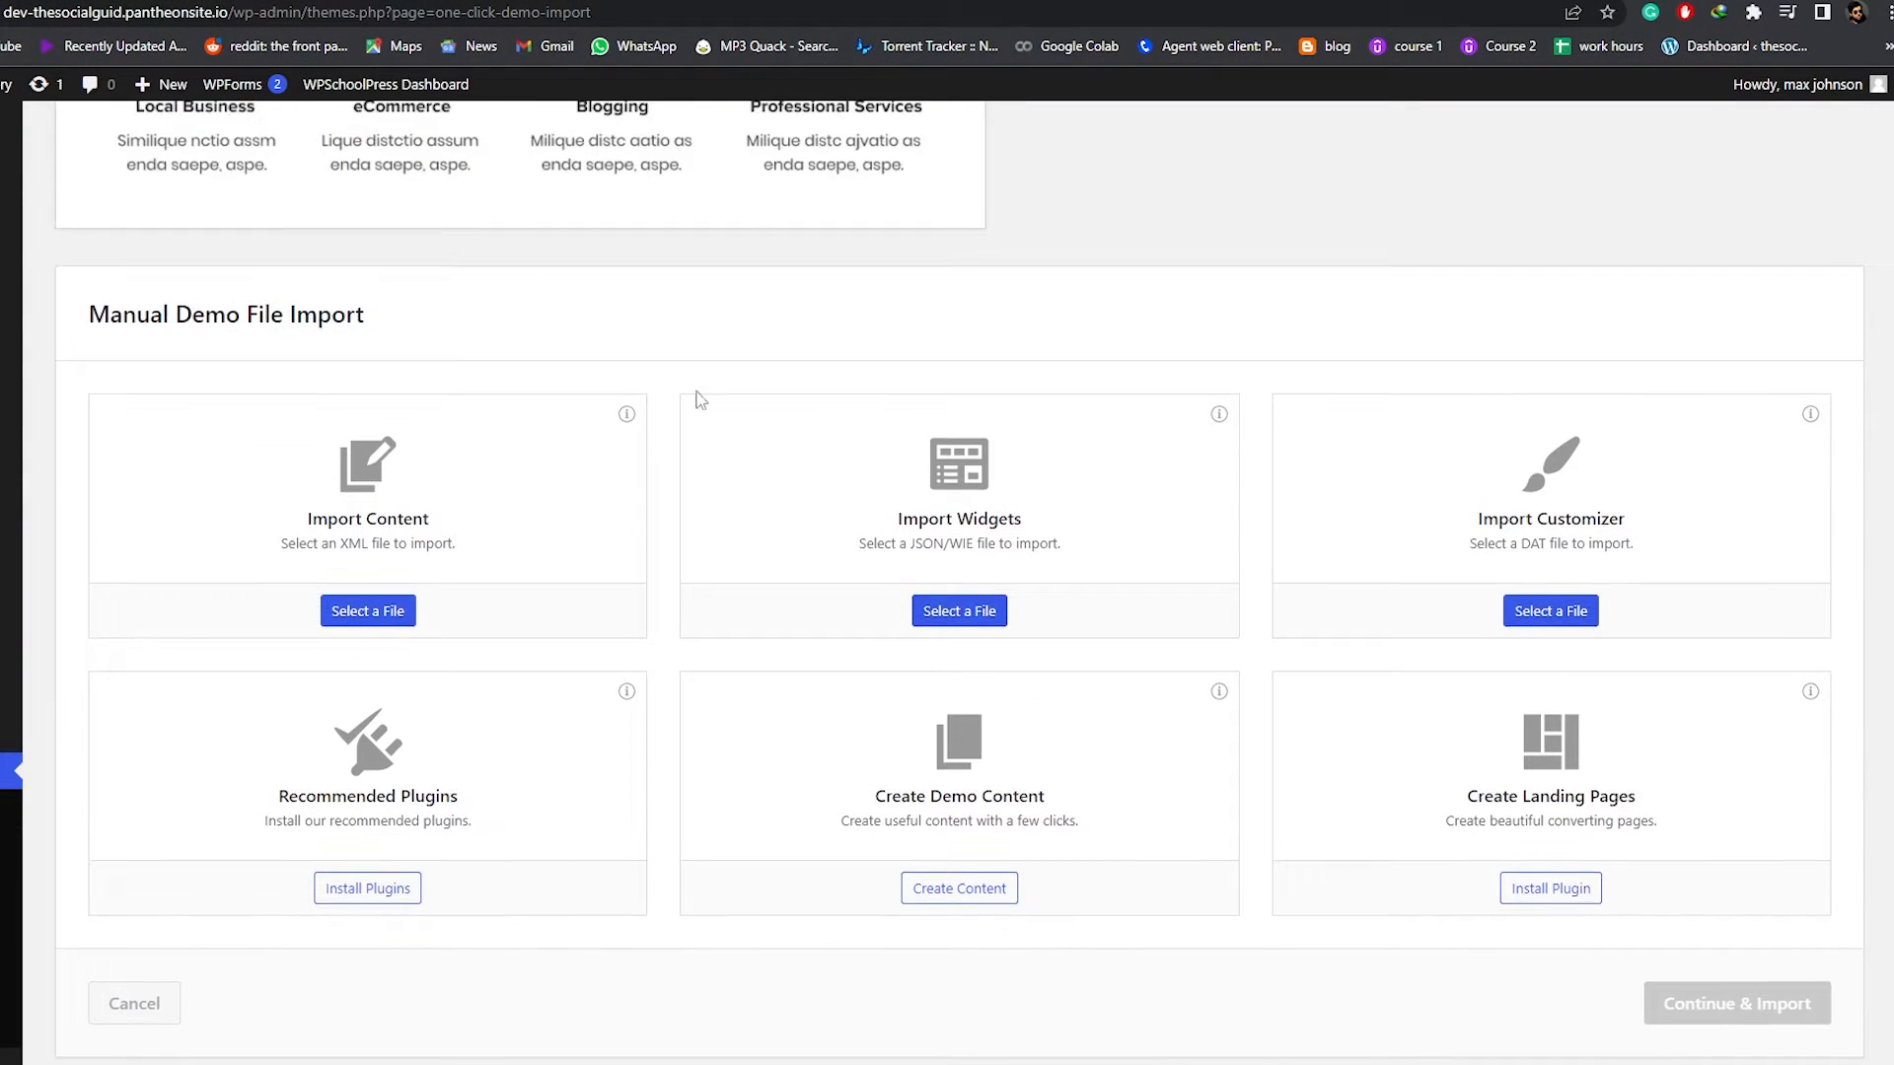
pyautogui.scroll(5, 435, 612)
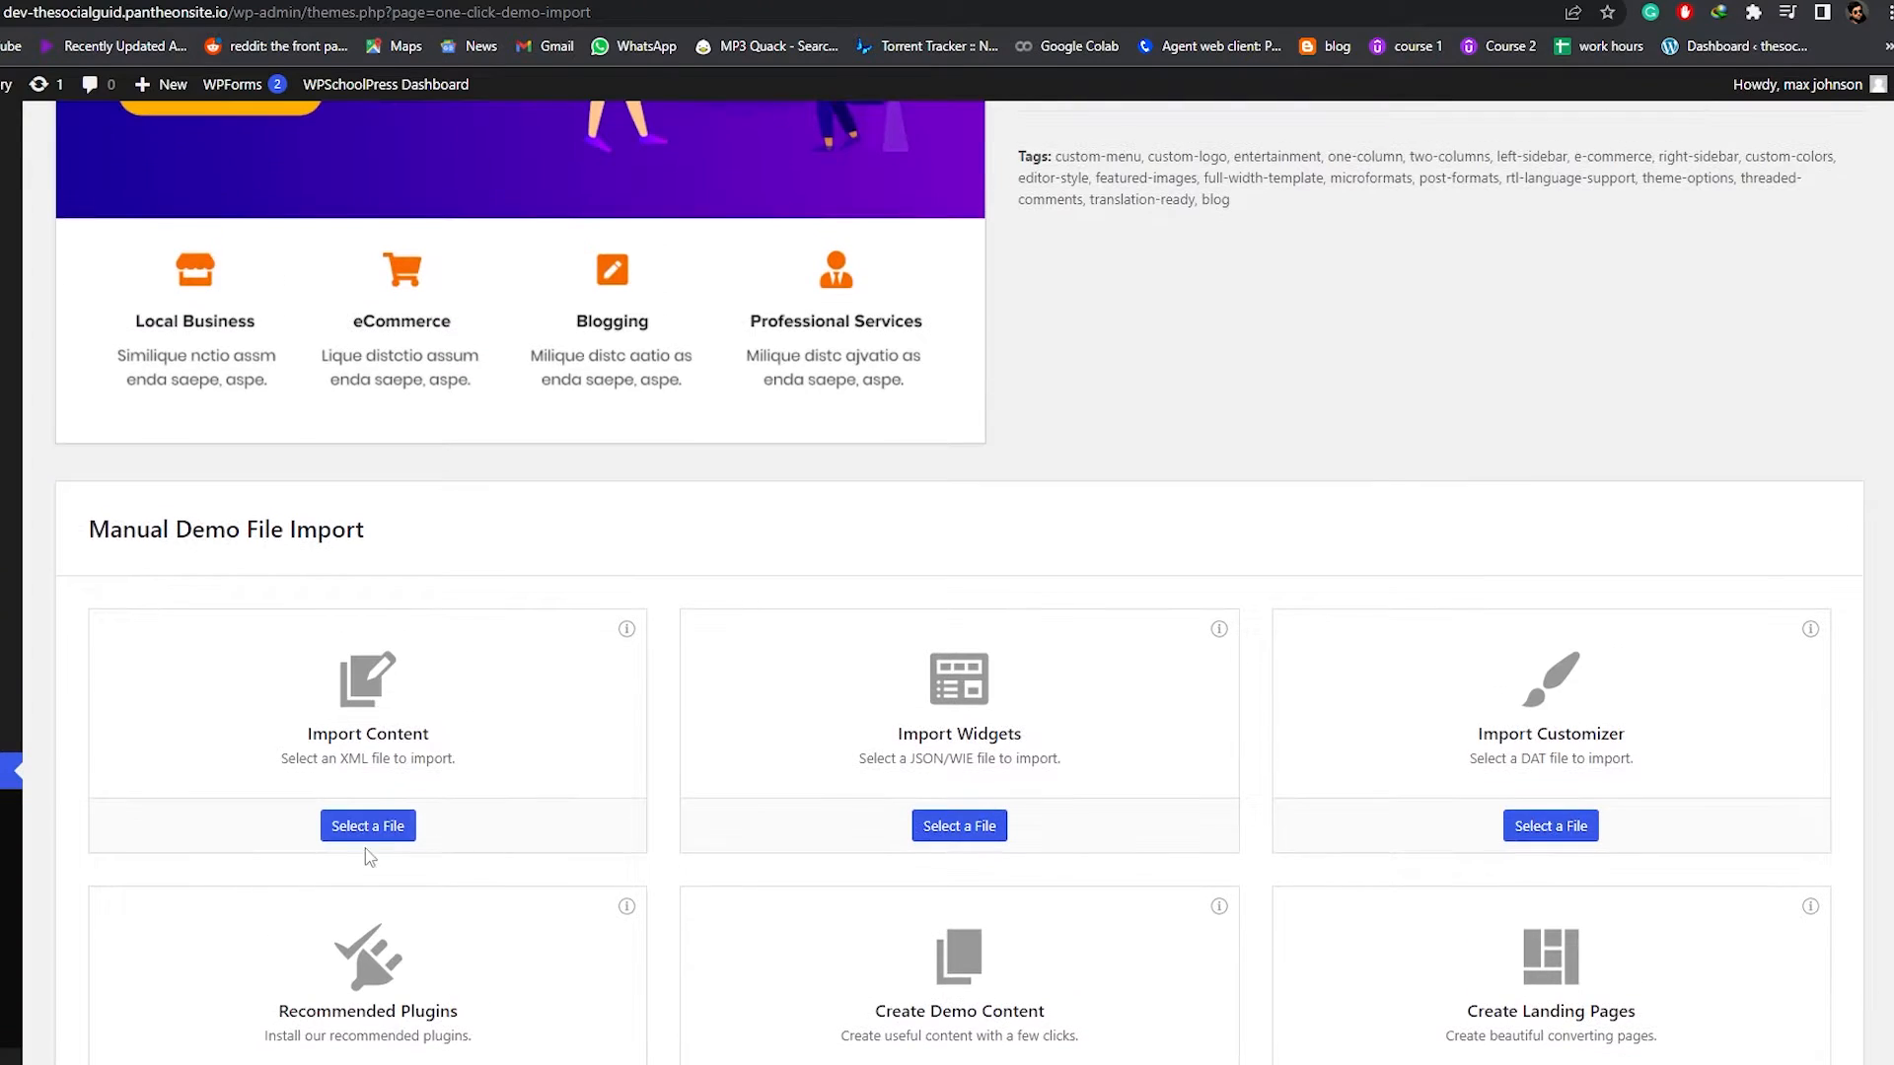
pyautogui.scroll(5, 542, 893)
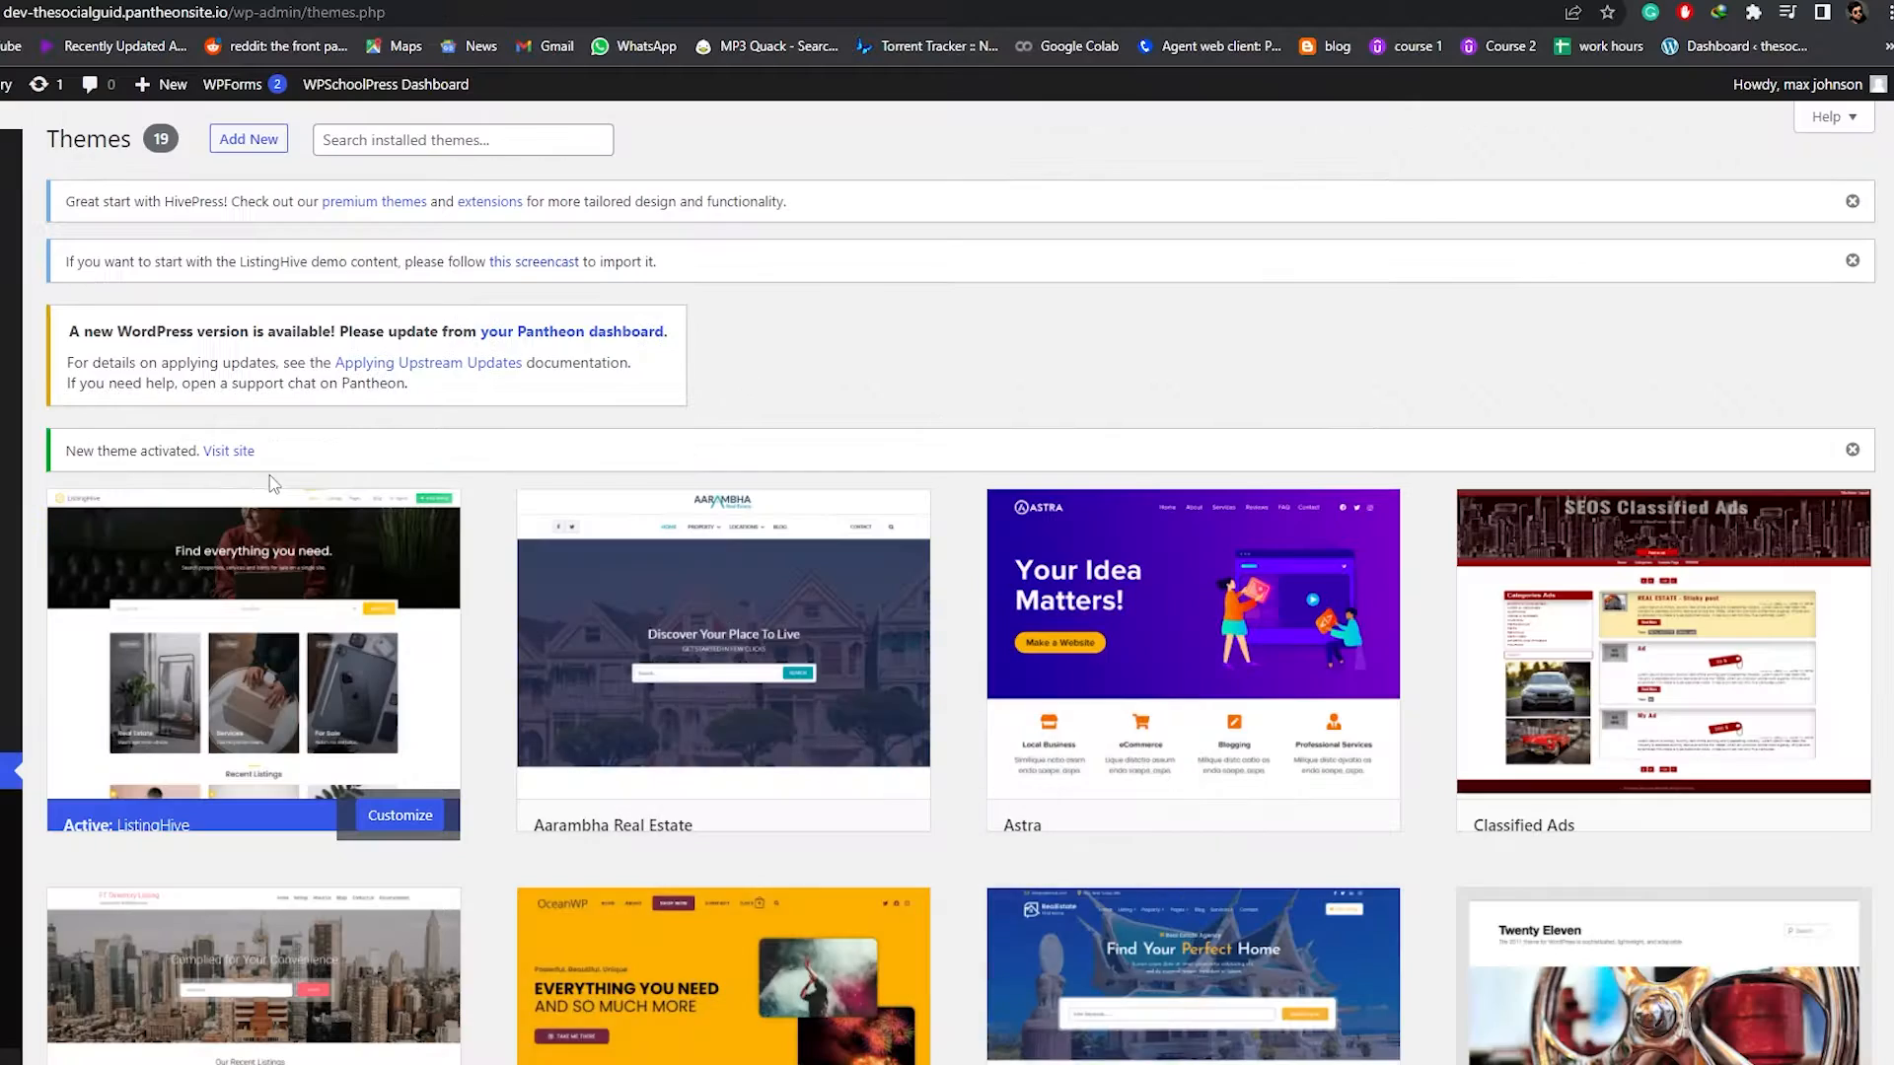
# Step: Open the screencast help page on importing ListingHive demo content from the notice on the themes page
pyautogui.moveTo(305, 627)
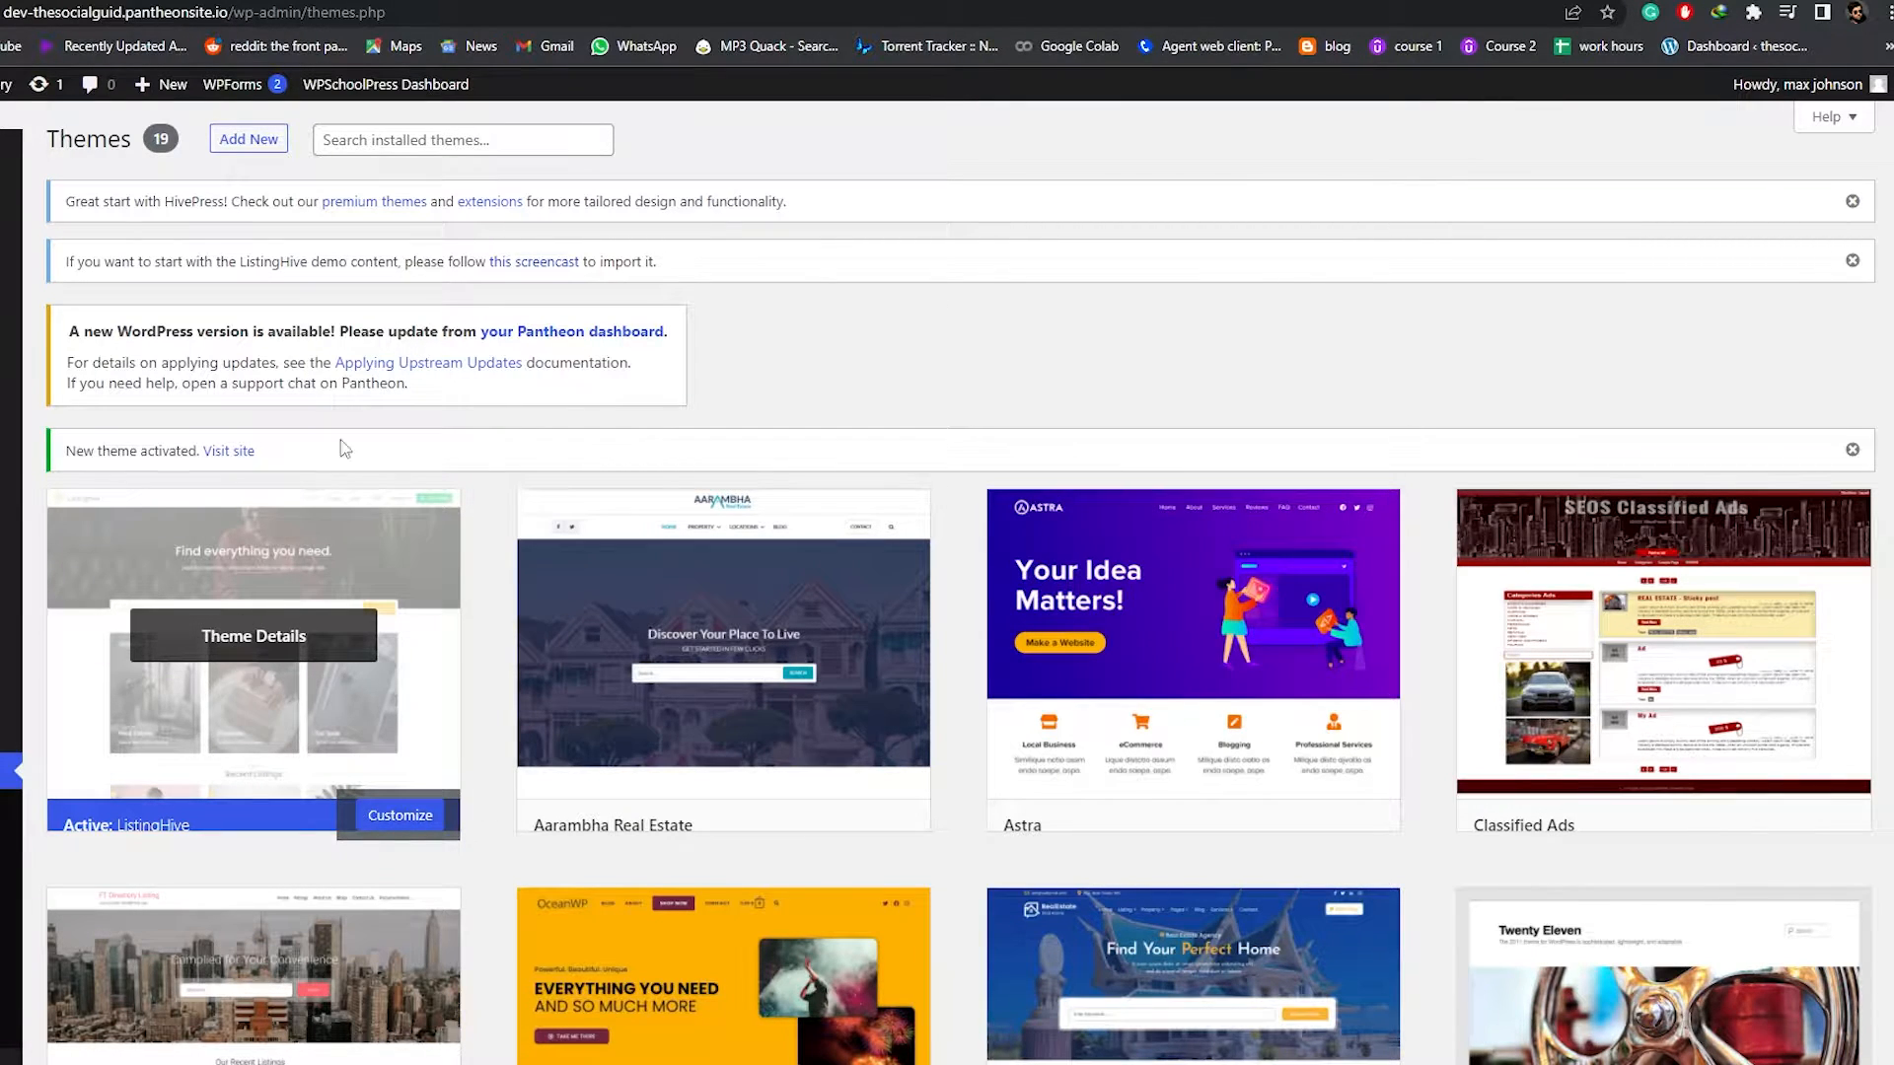
pyautogui.moveTo(63, 269); pyautogui.dragTo(510, 274)
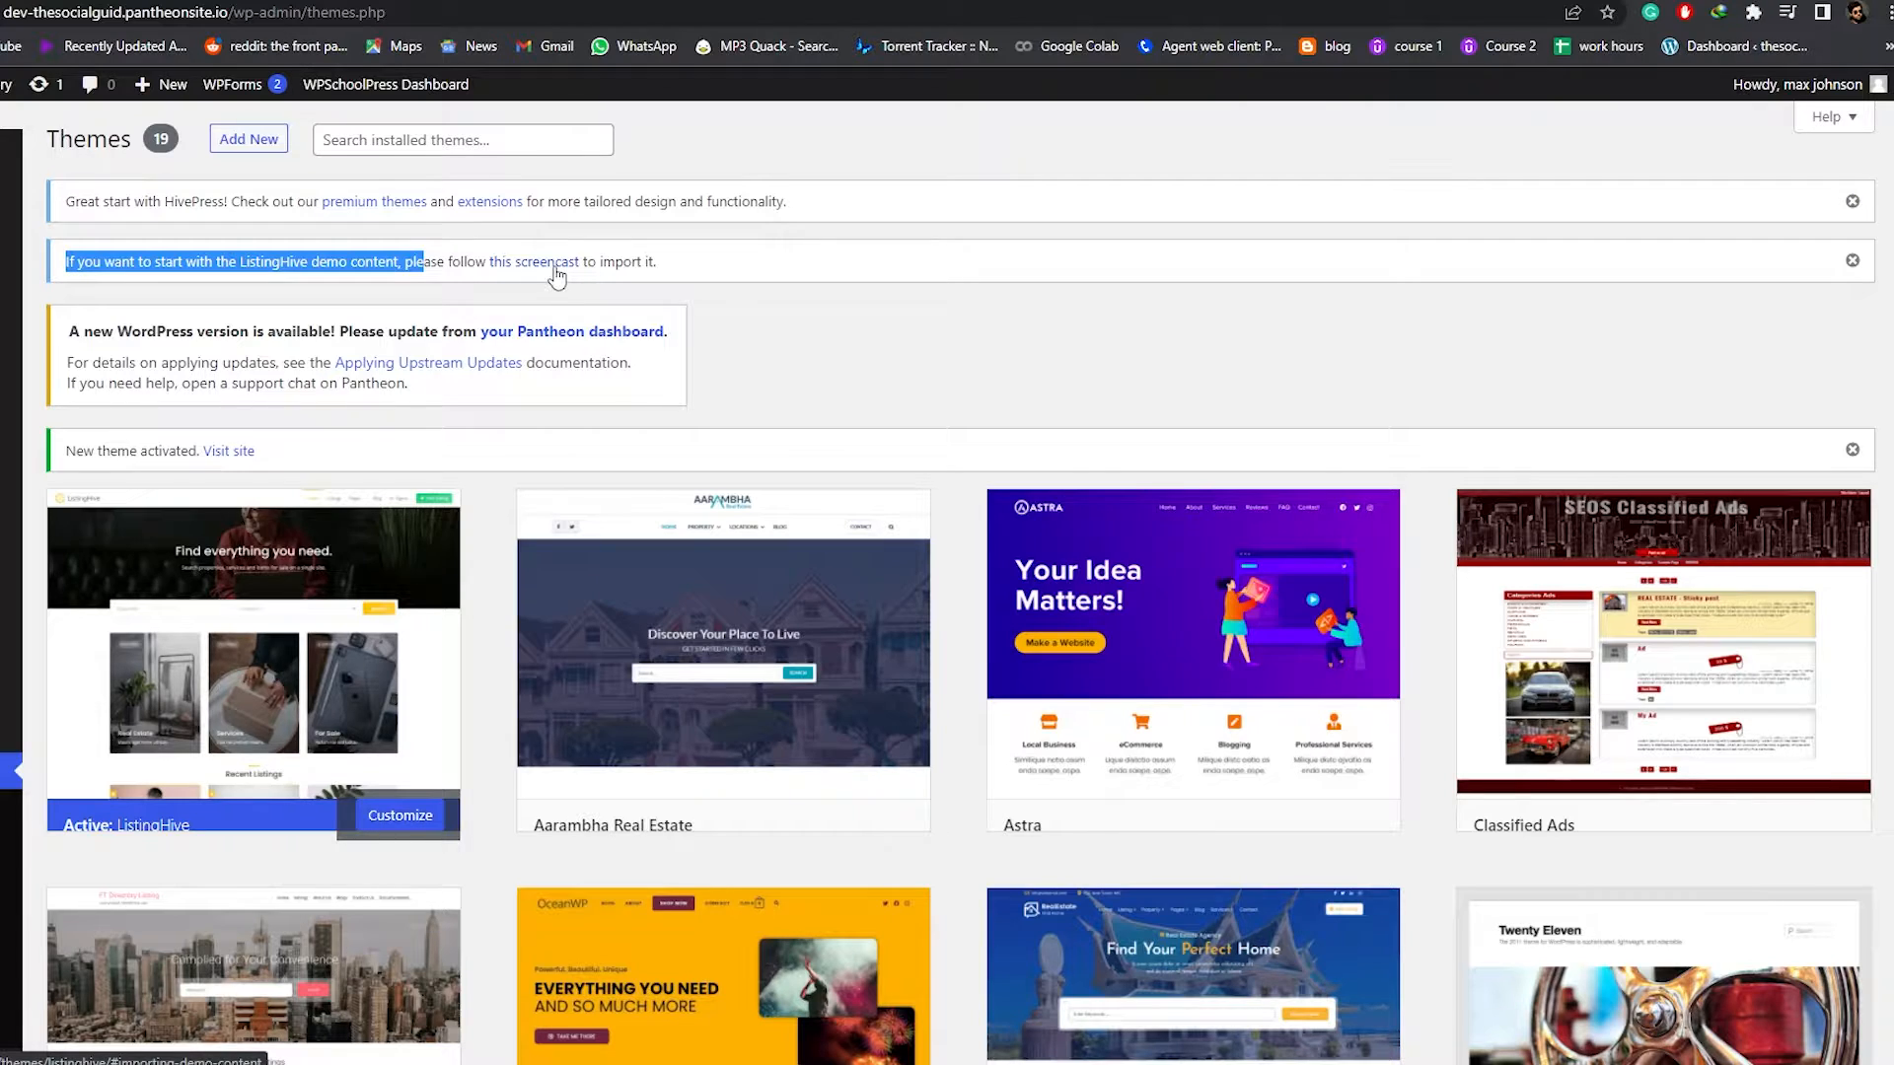
pyautogui.click(555, 271)
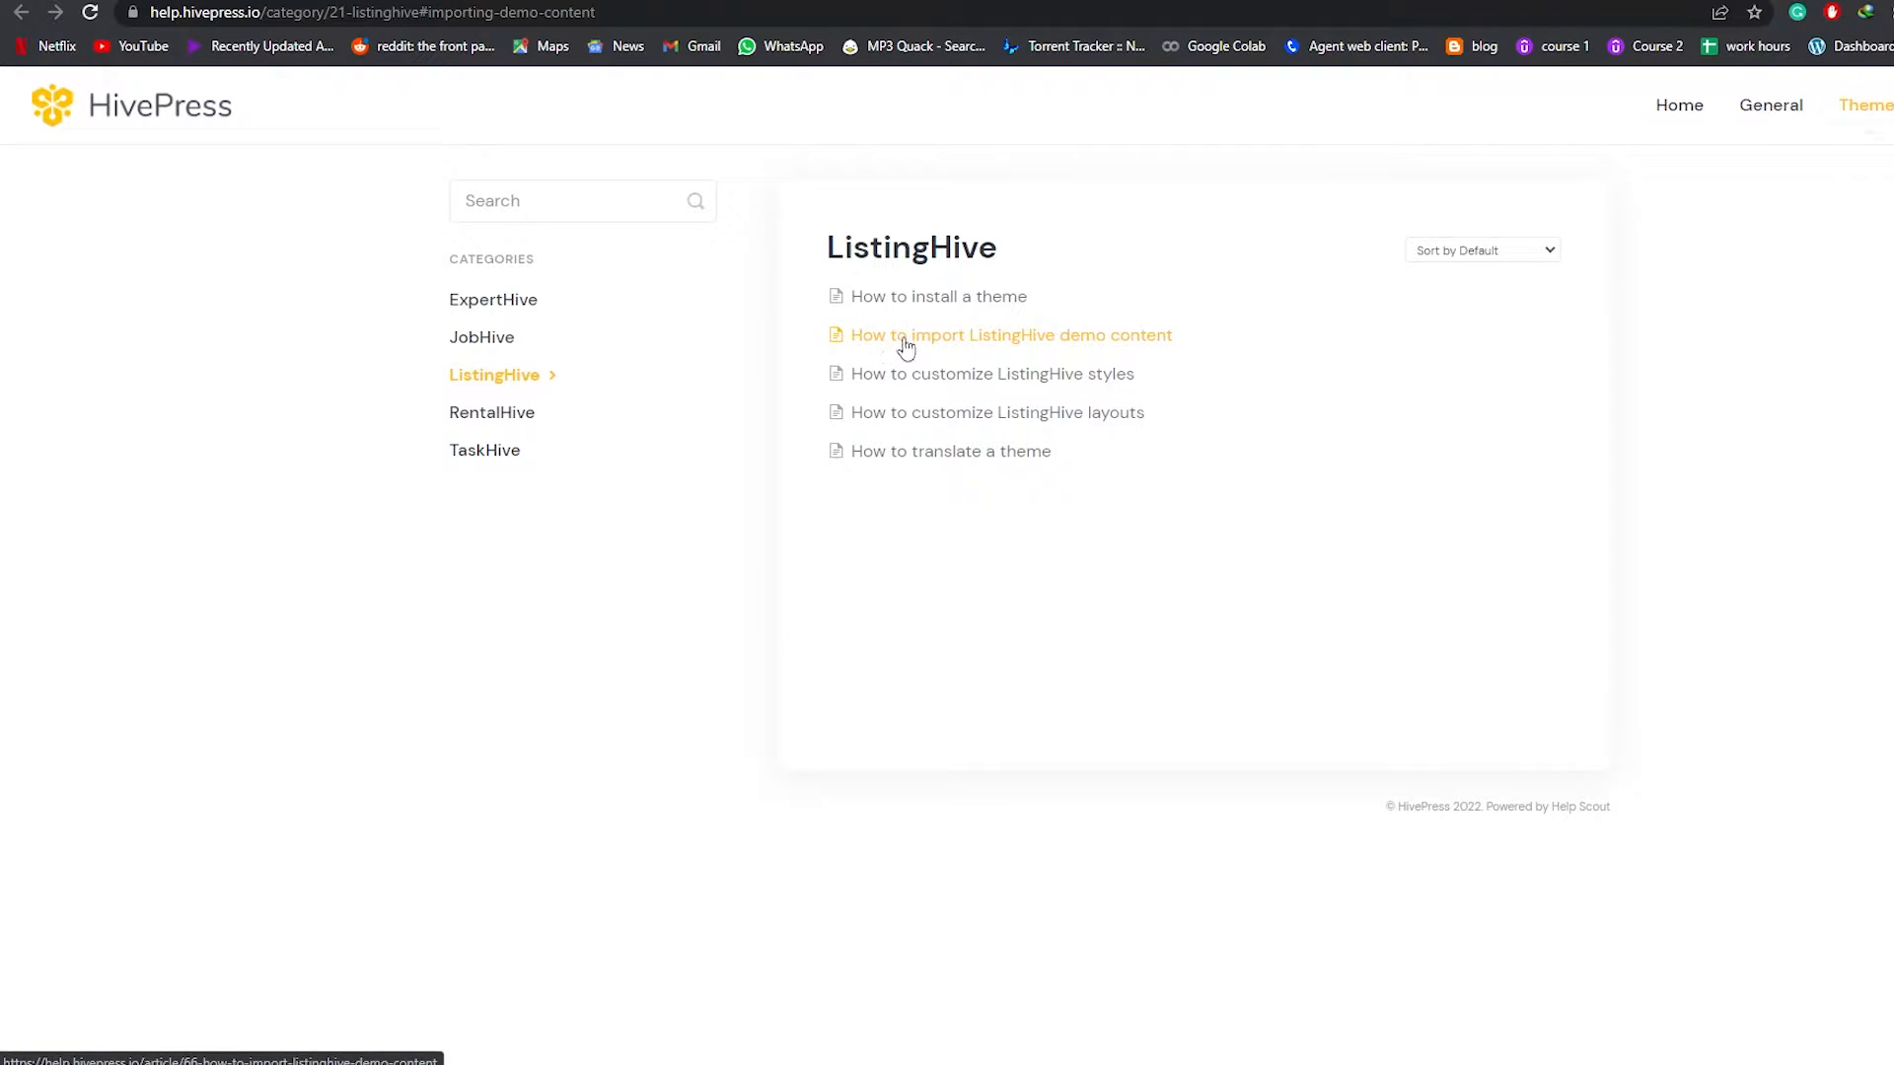
# Step: Open the article on how to import ListingHive demo content and request the download of its demo content files
pyautogui.click(1029, 349)
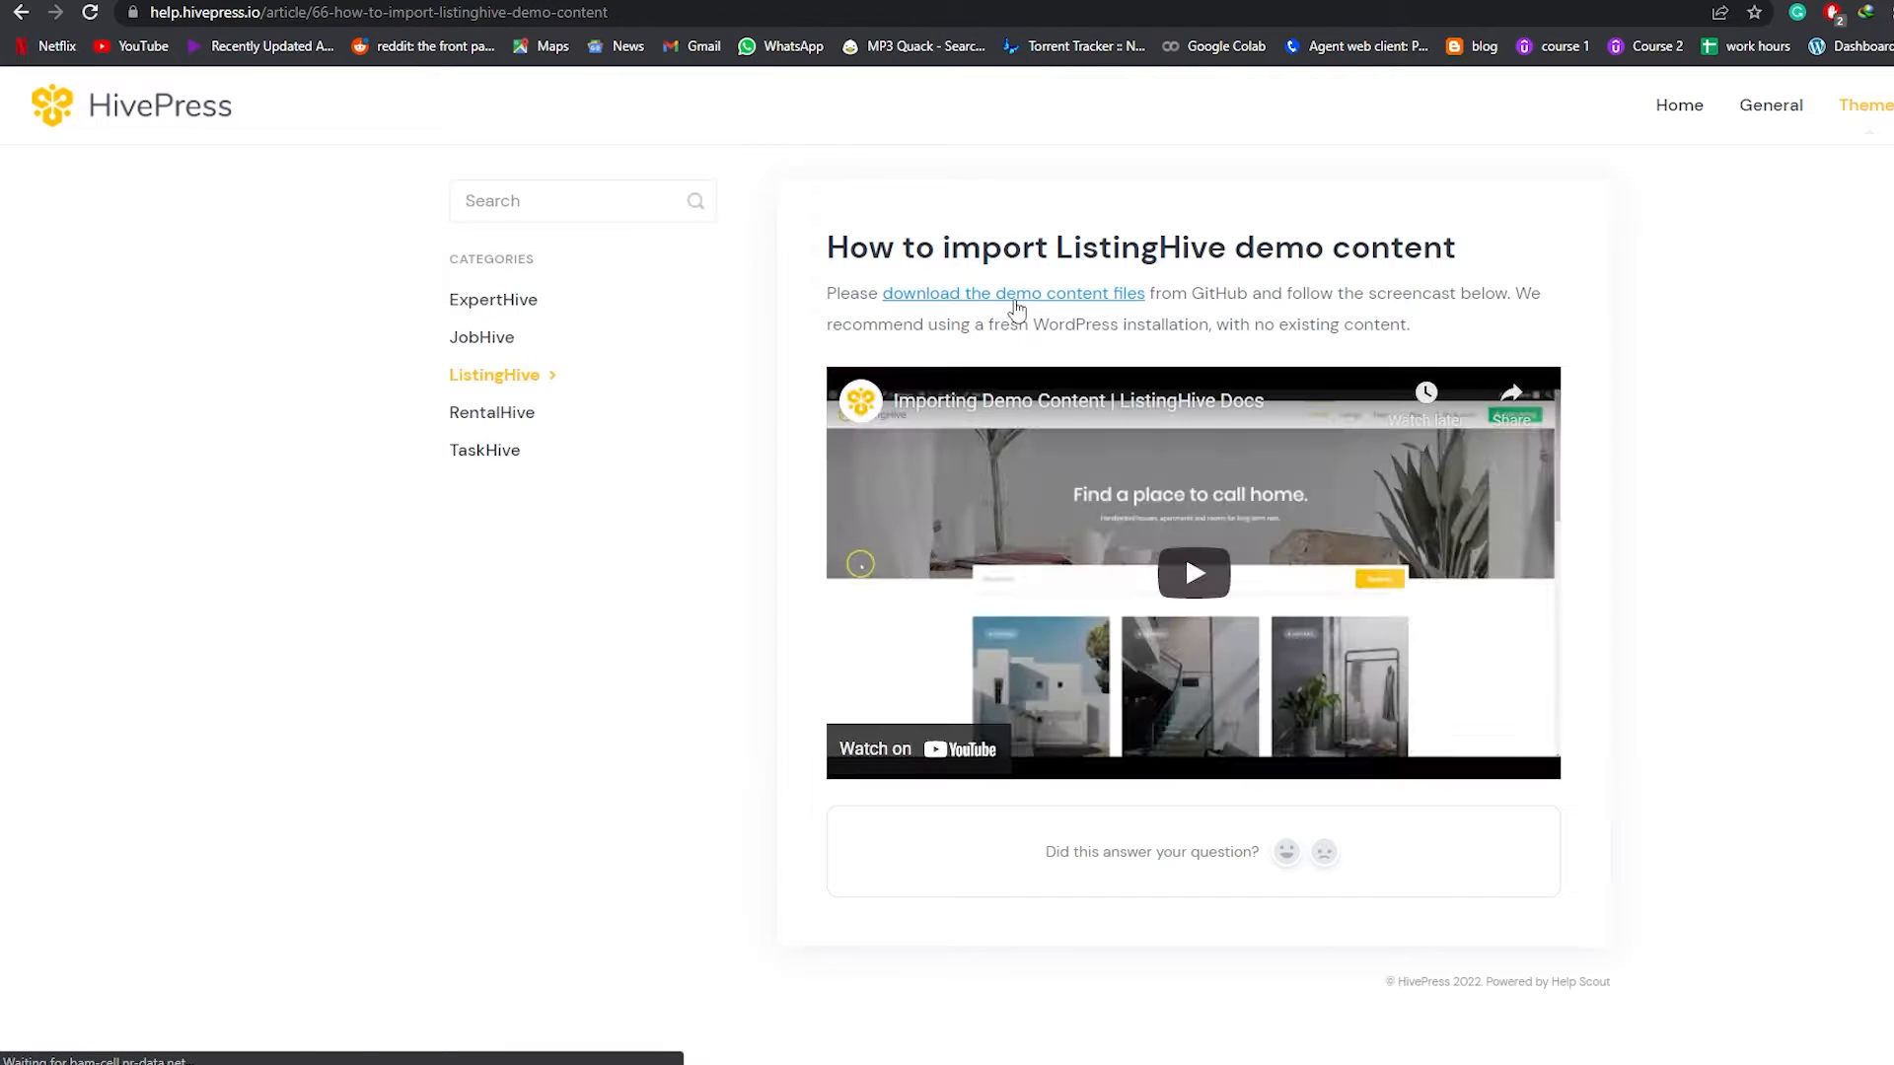
pyautogui.click(986, 296)
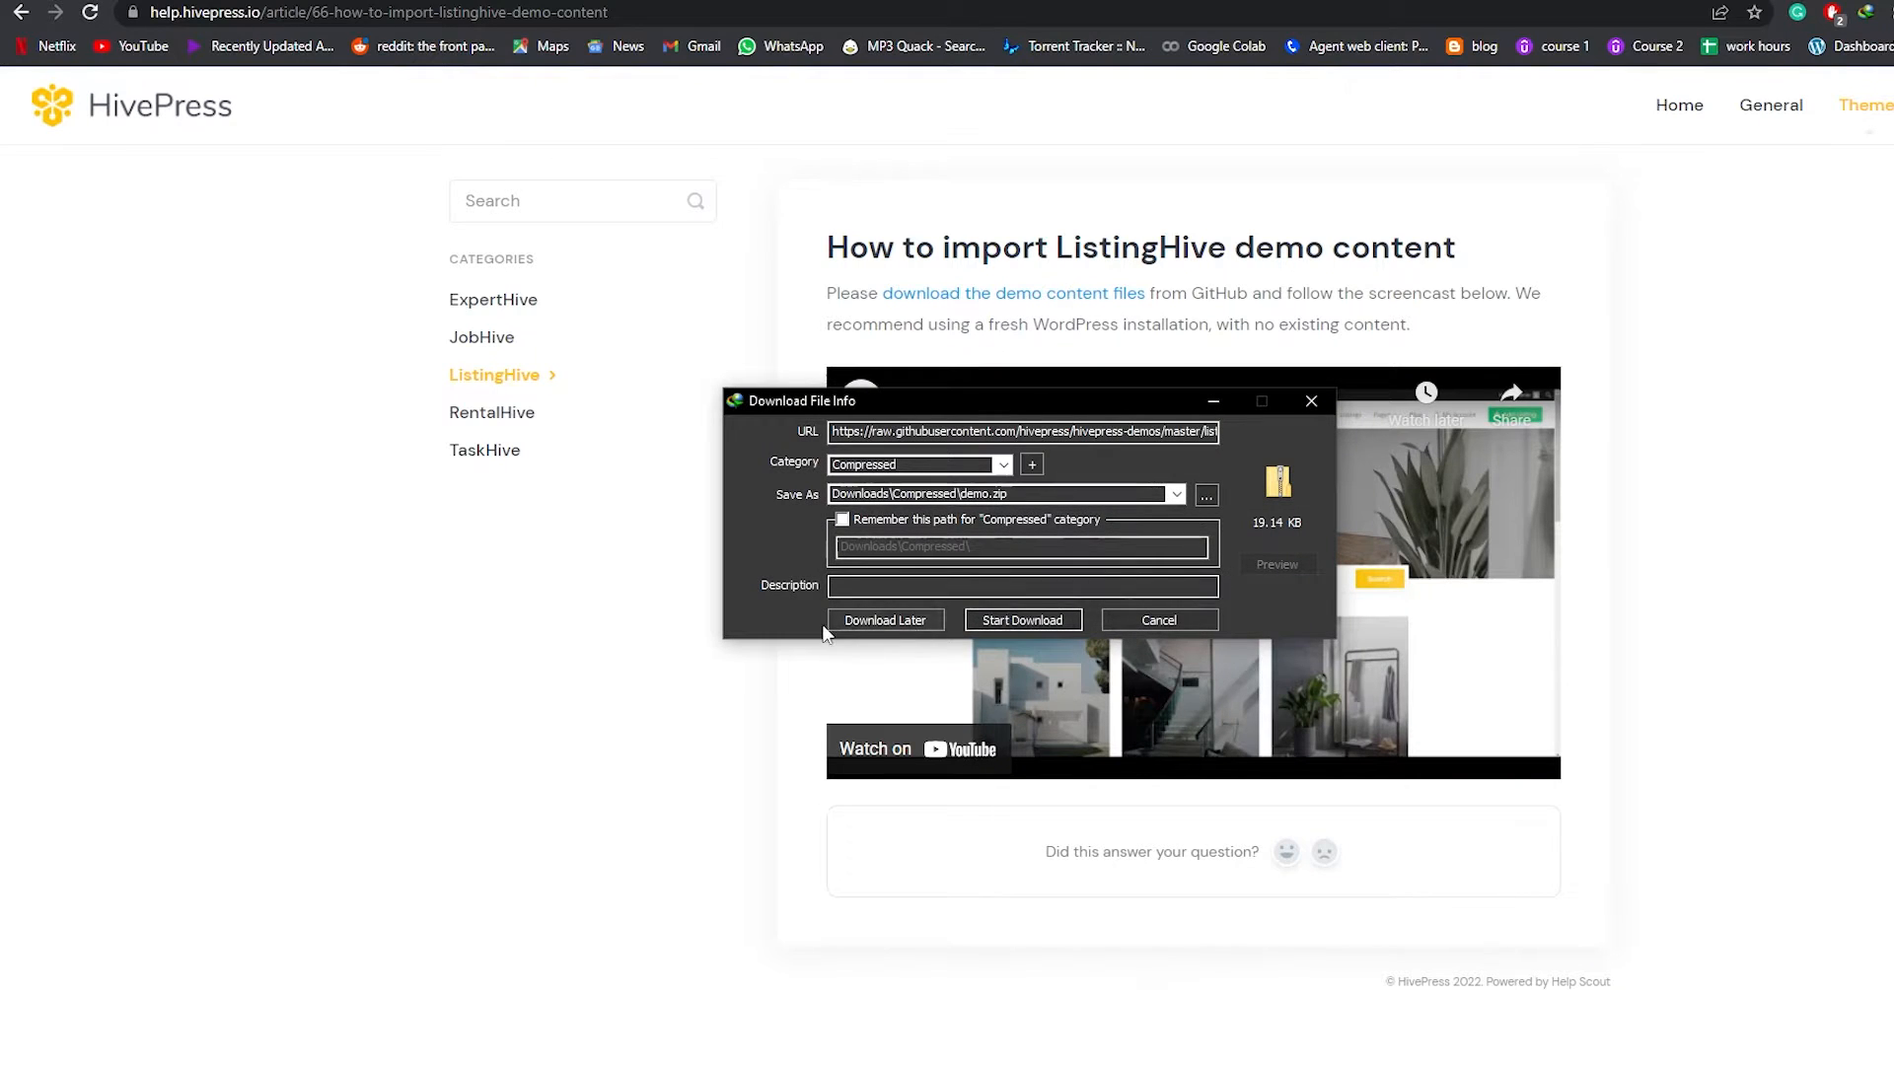
# Step: Browse for a save location for the download and create a folder named Demo inside Downloads\Compressed
pyautogui.click(1205, 495)
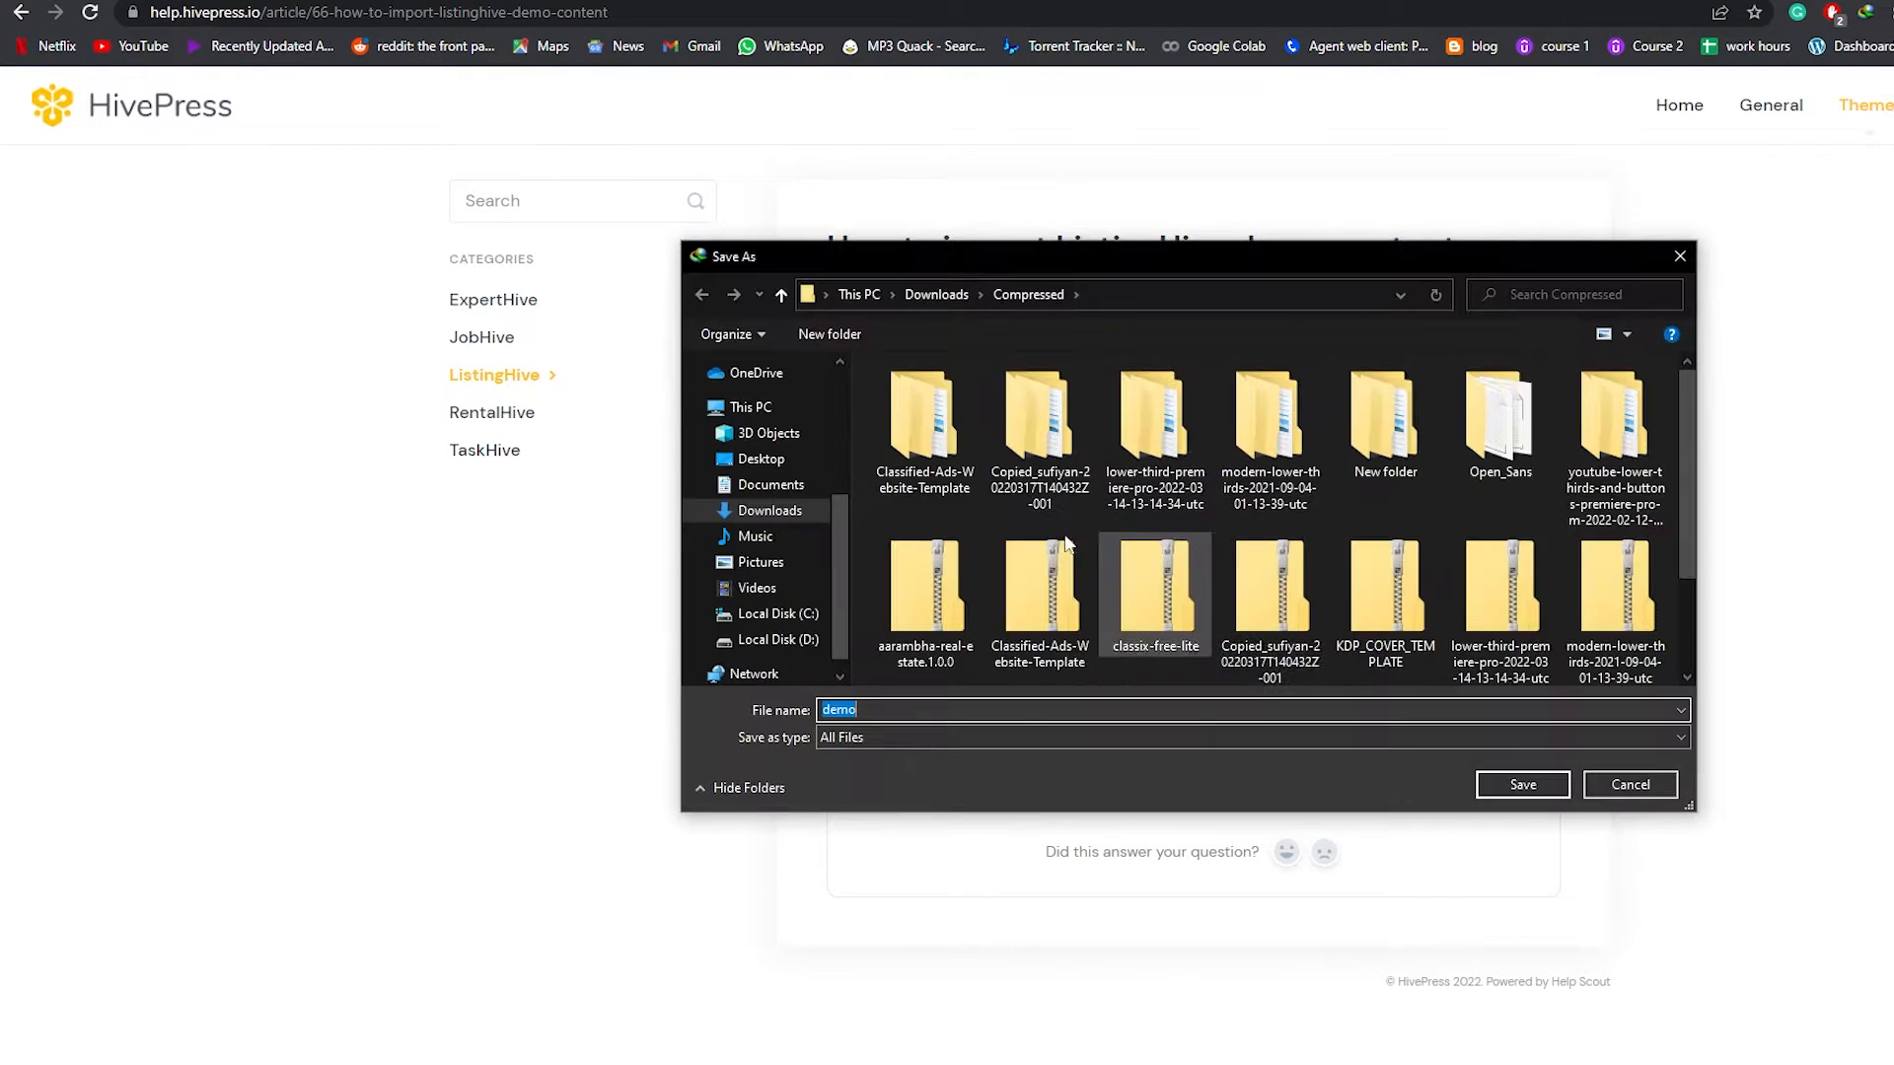
pyautogui.scroll(2, 773, 507)
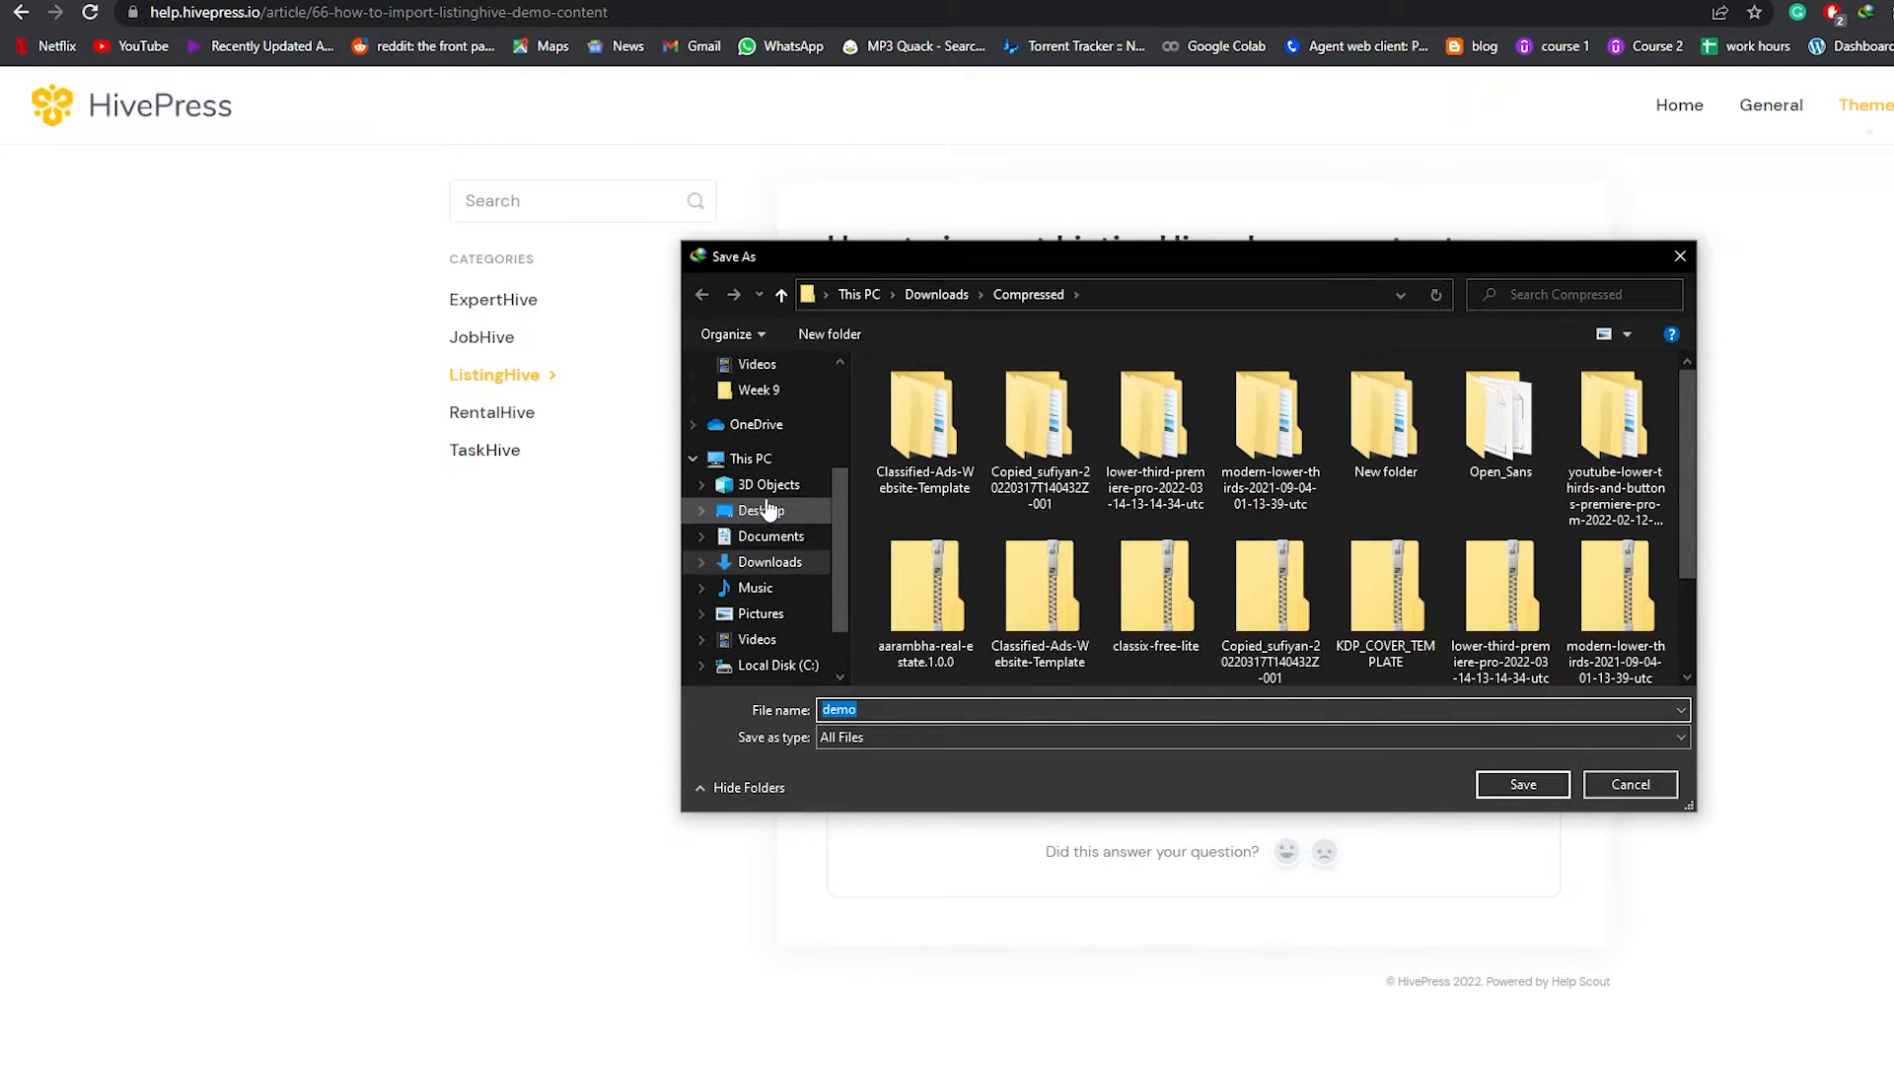
pyautogui.click(926, 299)
pyautogui.rightClick(1494, 503)
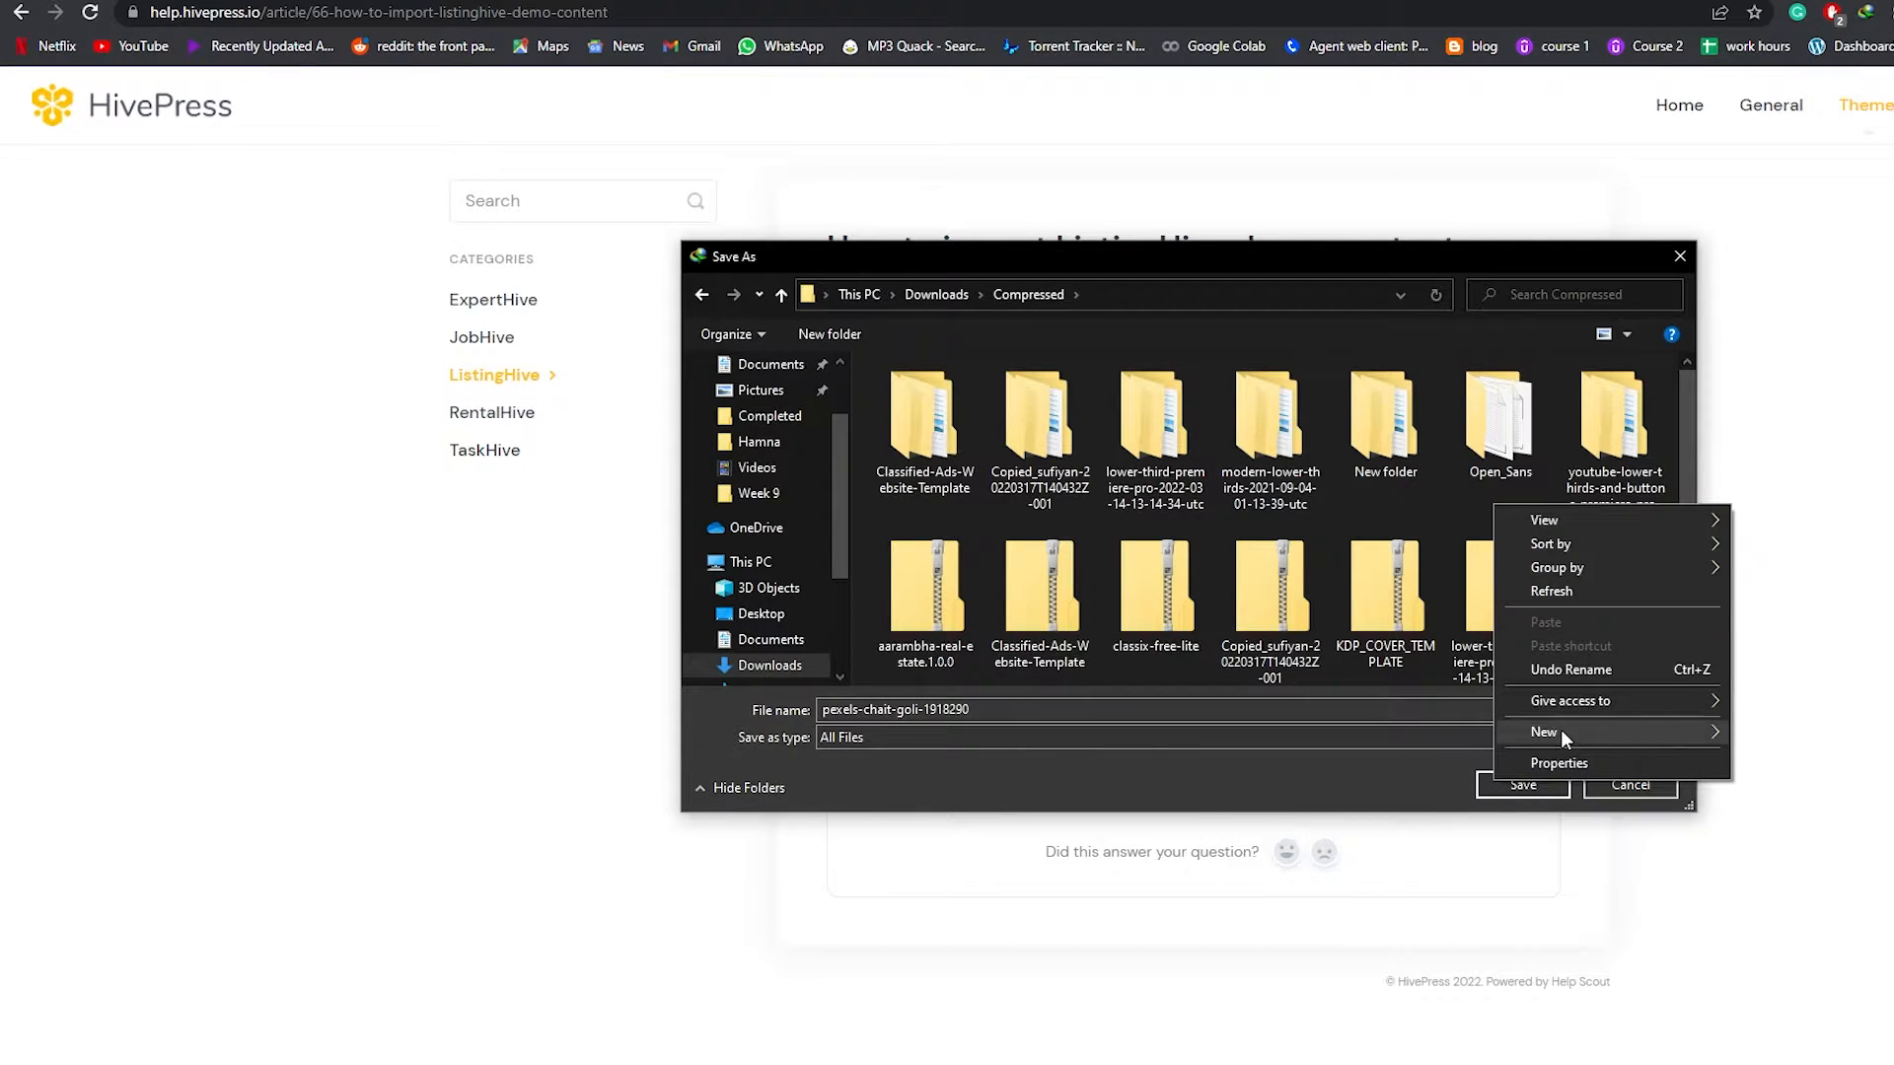
pyautogui.moveTo(1561, 732)
pyautogui.click(1746, 730)
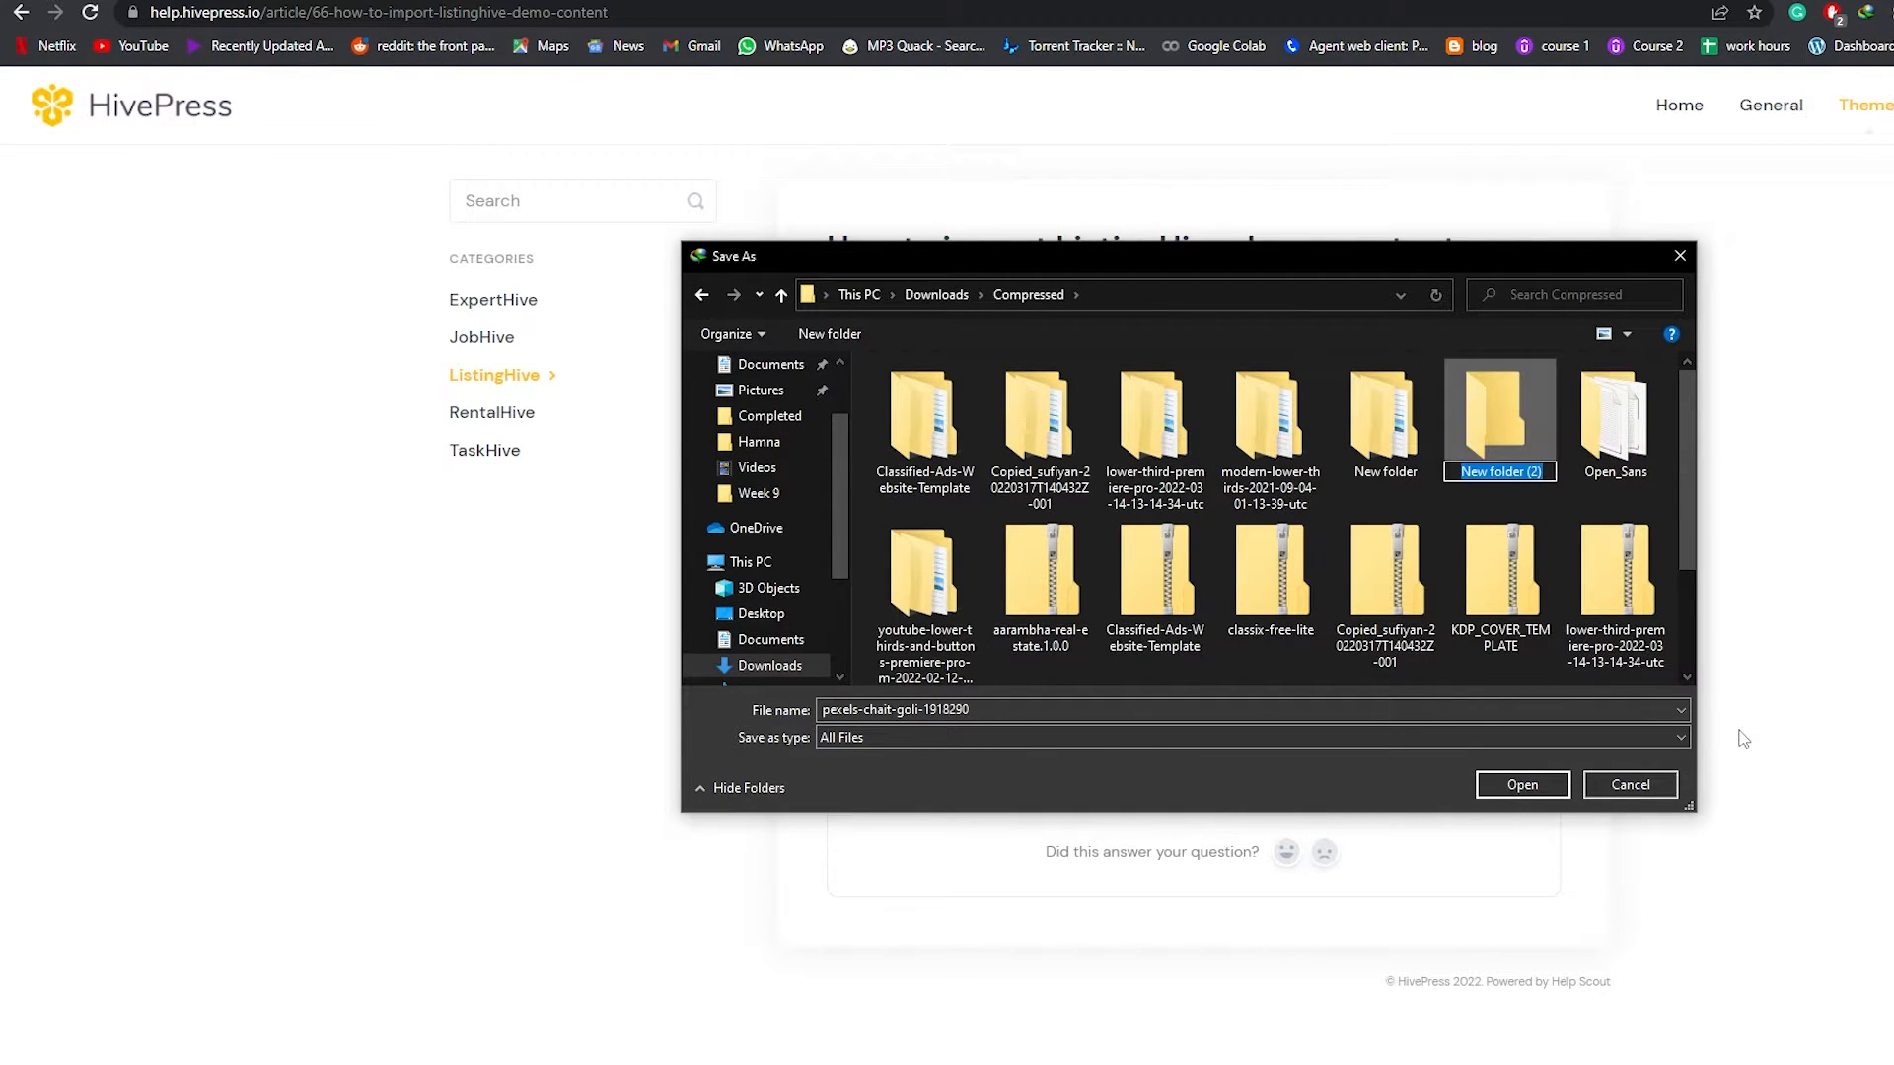
pyautogui.write('Demo')
pyautogui.press('Return')
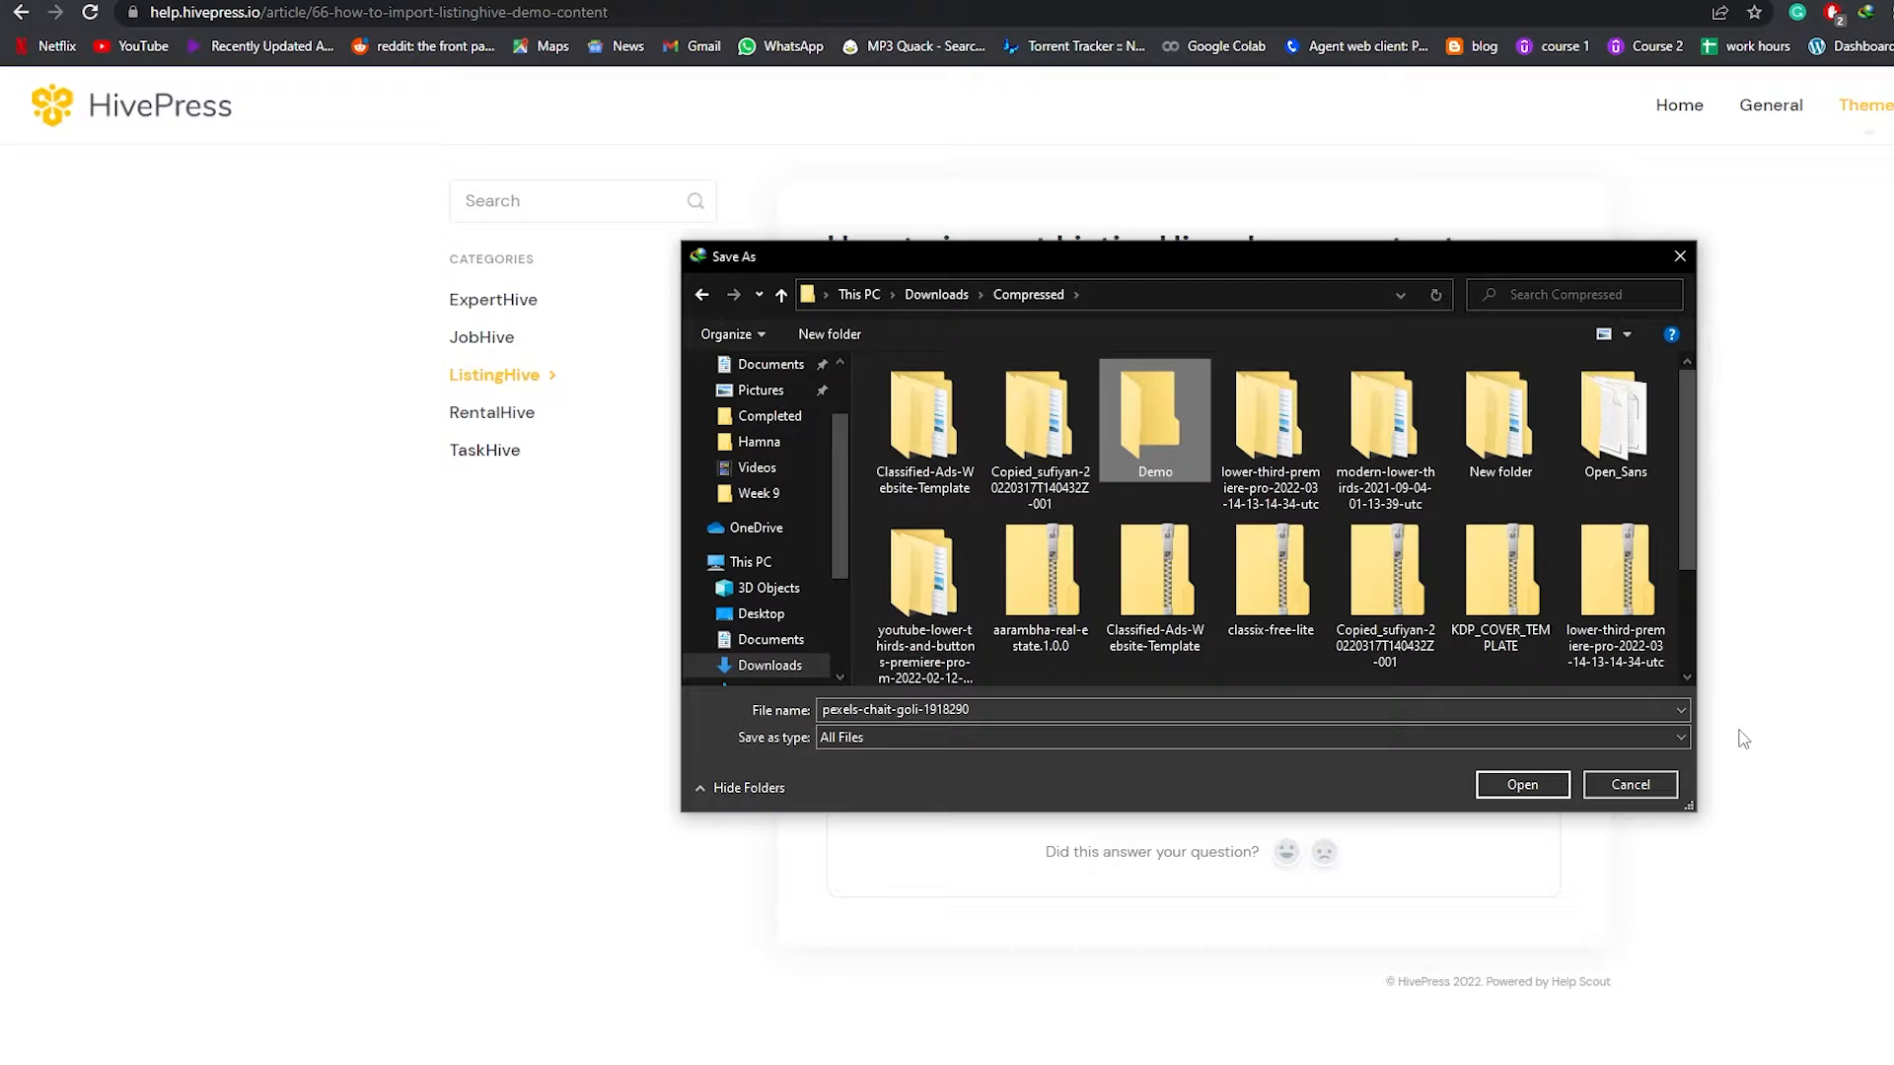
# Step: Save the download into the Demo folder, start it, and show the downloaded file's folder
pyautogui.click(1551, 784)
pyautogui.click(1522, 785)
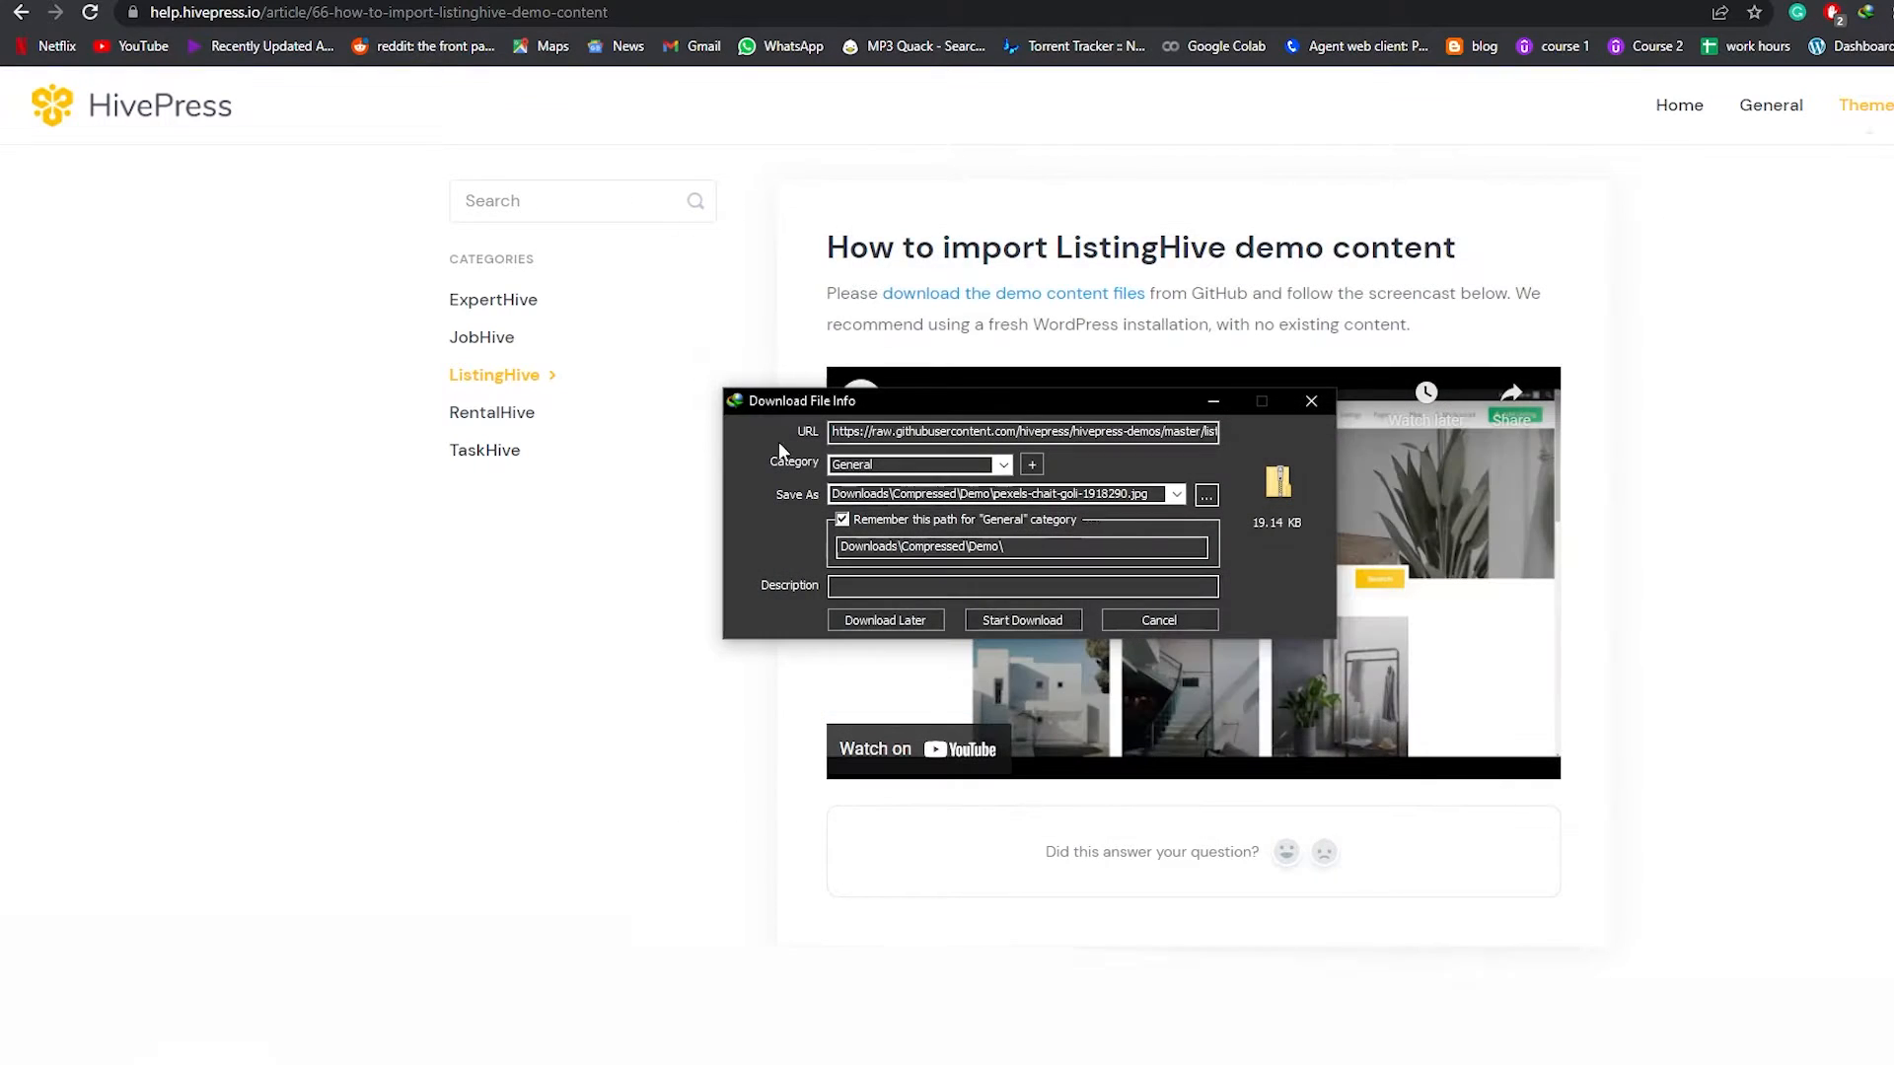
pyautogui.click(1028, 620)
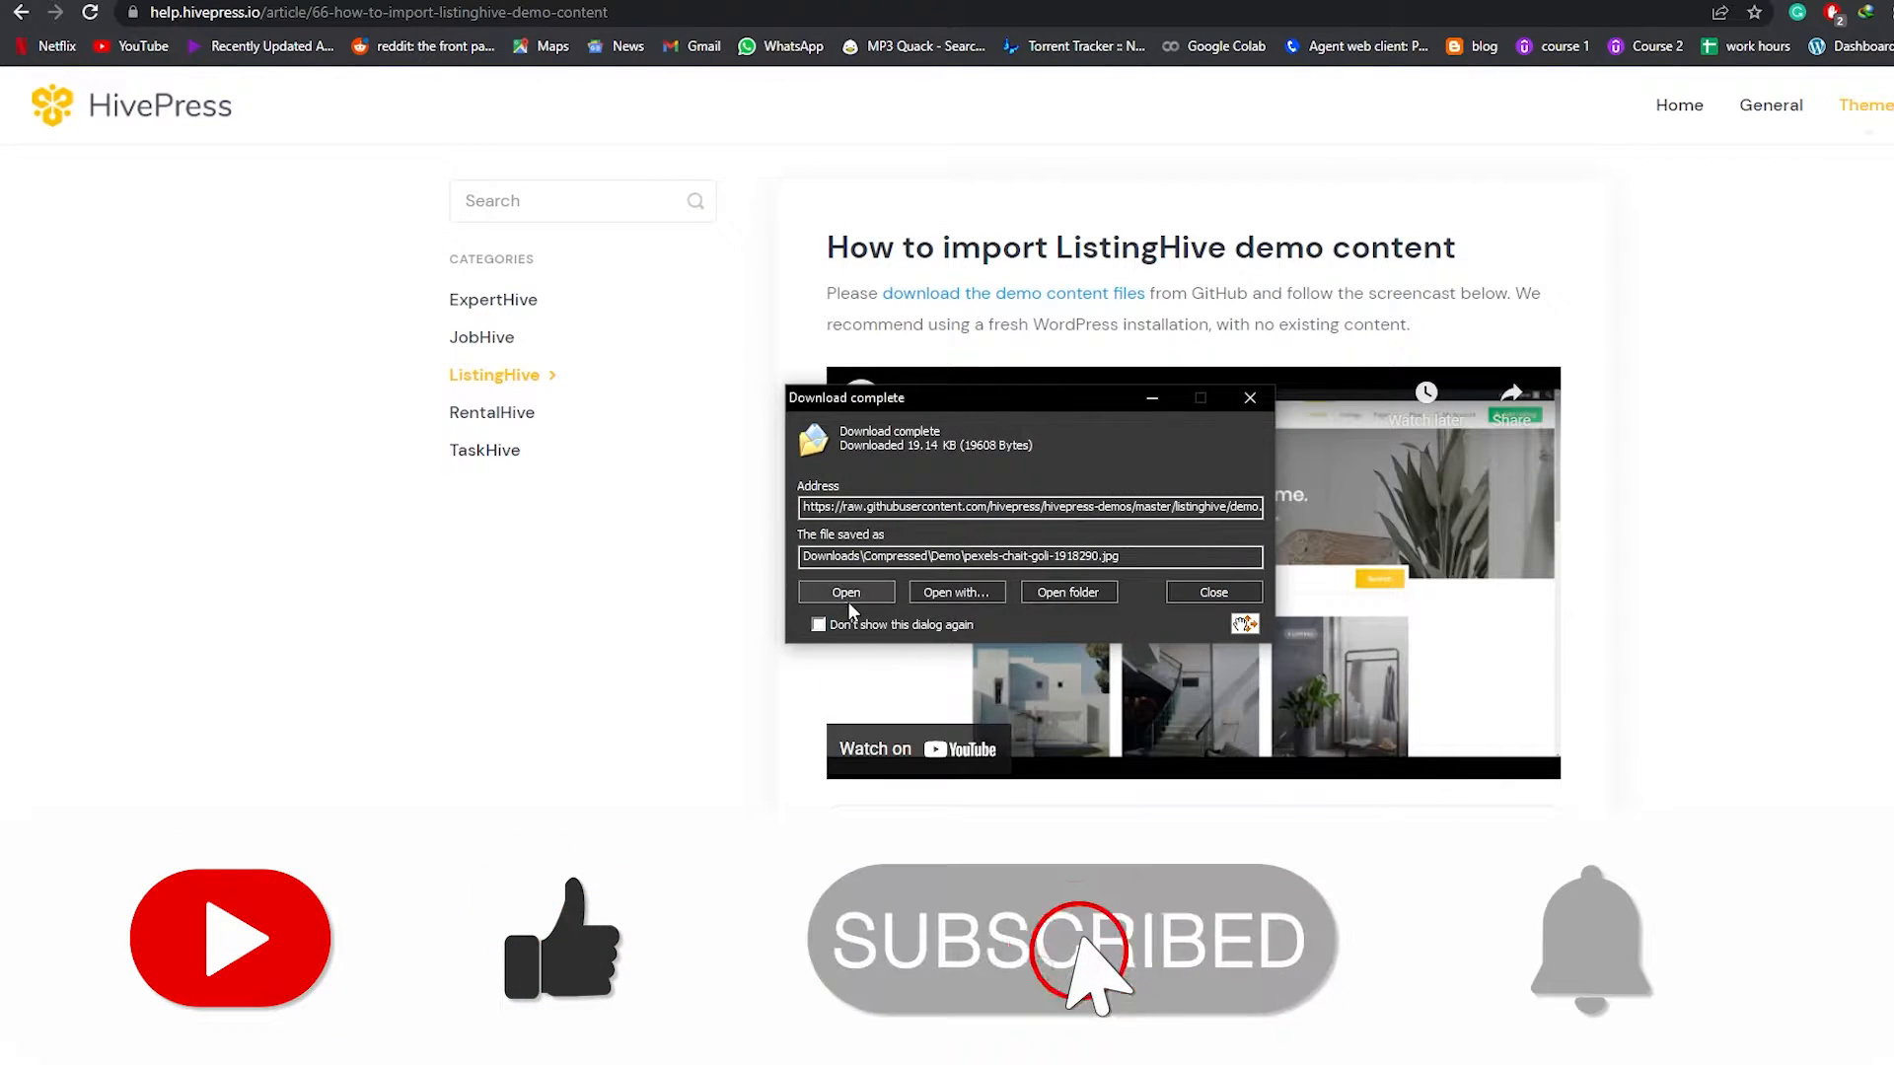
pyautogui.click(1068, 591)
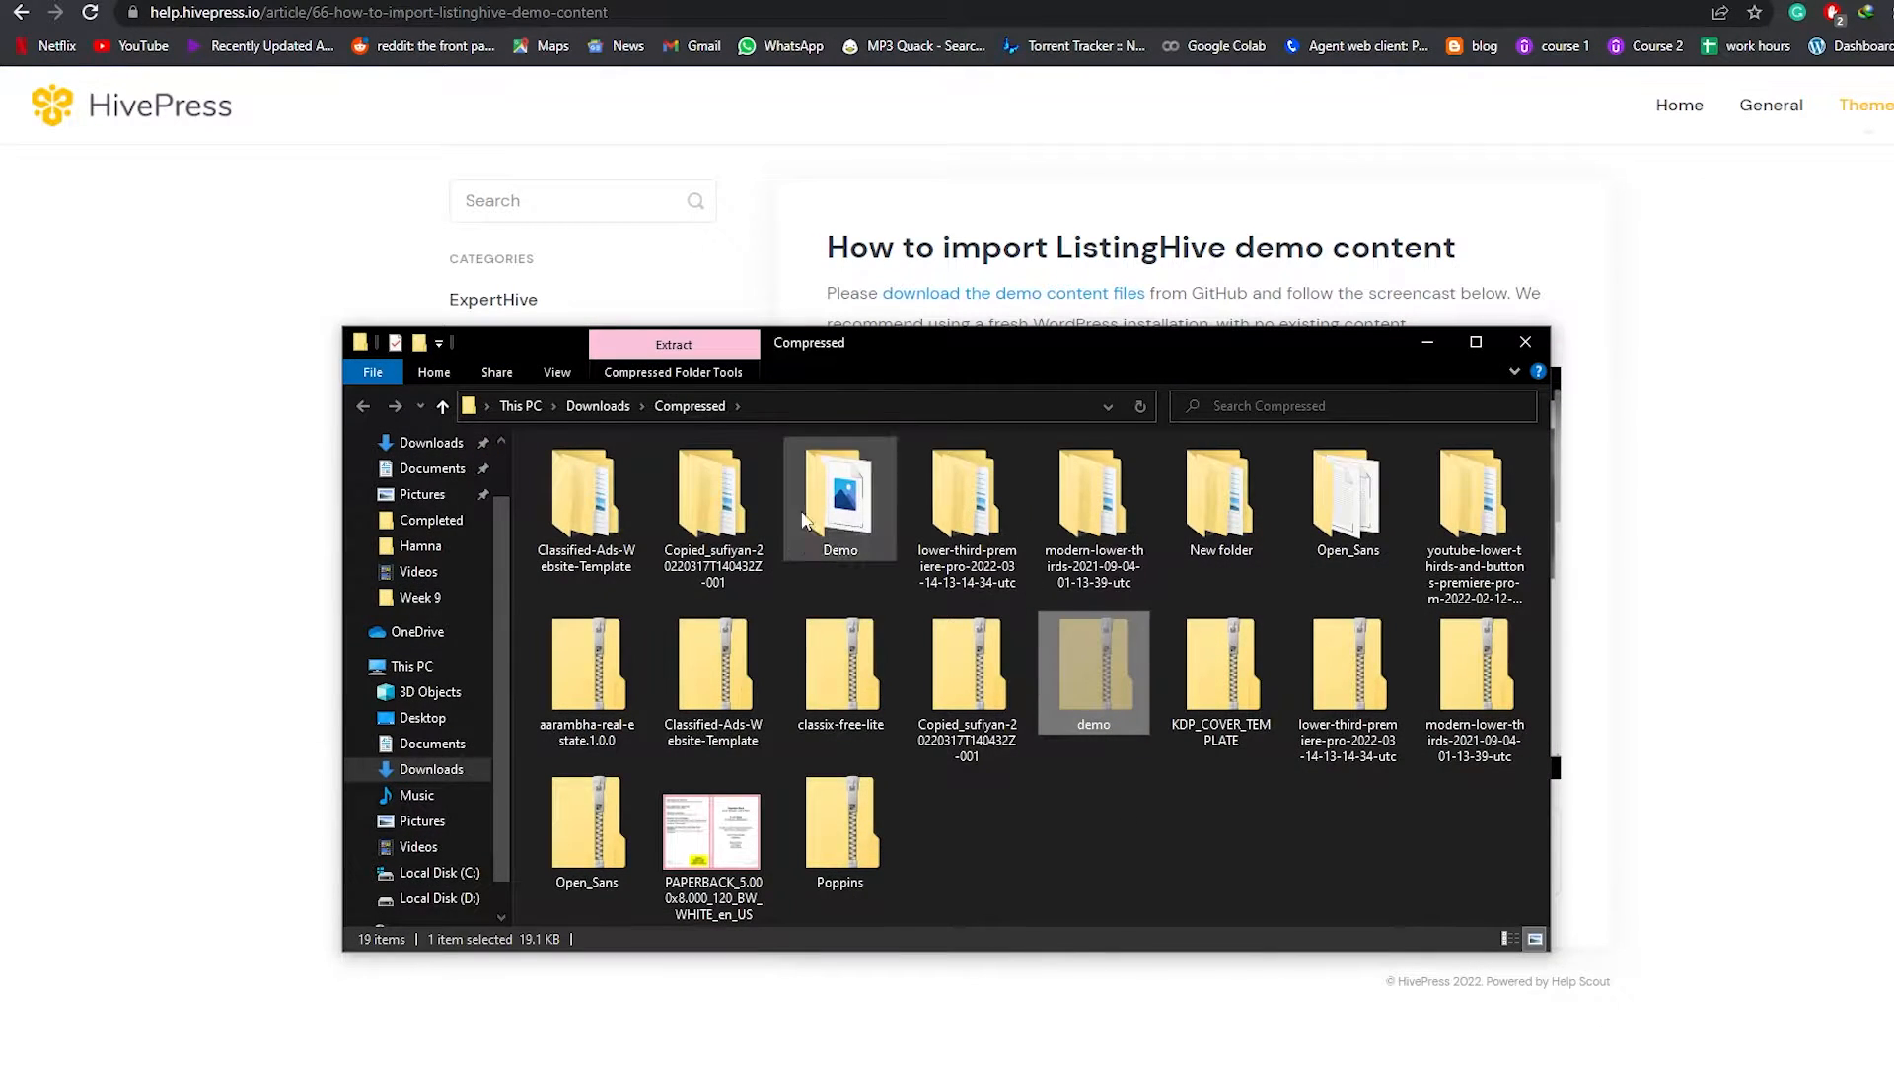
# Step: Put the demo zip archive into New folder under Downloads\Compressed and extract all its files there
pyautogui.doubleClick(1220, 503)
pyautogui.rightClick(940, 682)
pyautogui.click(993, 831)
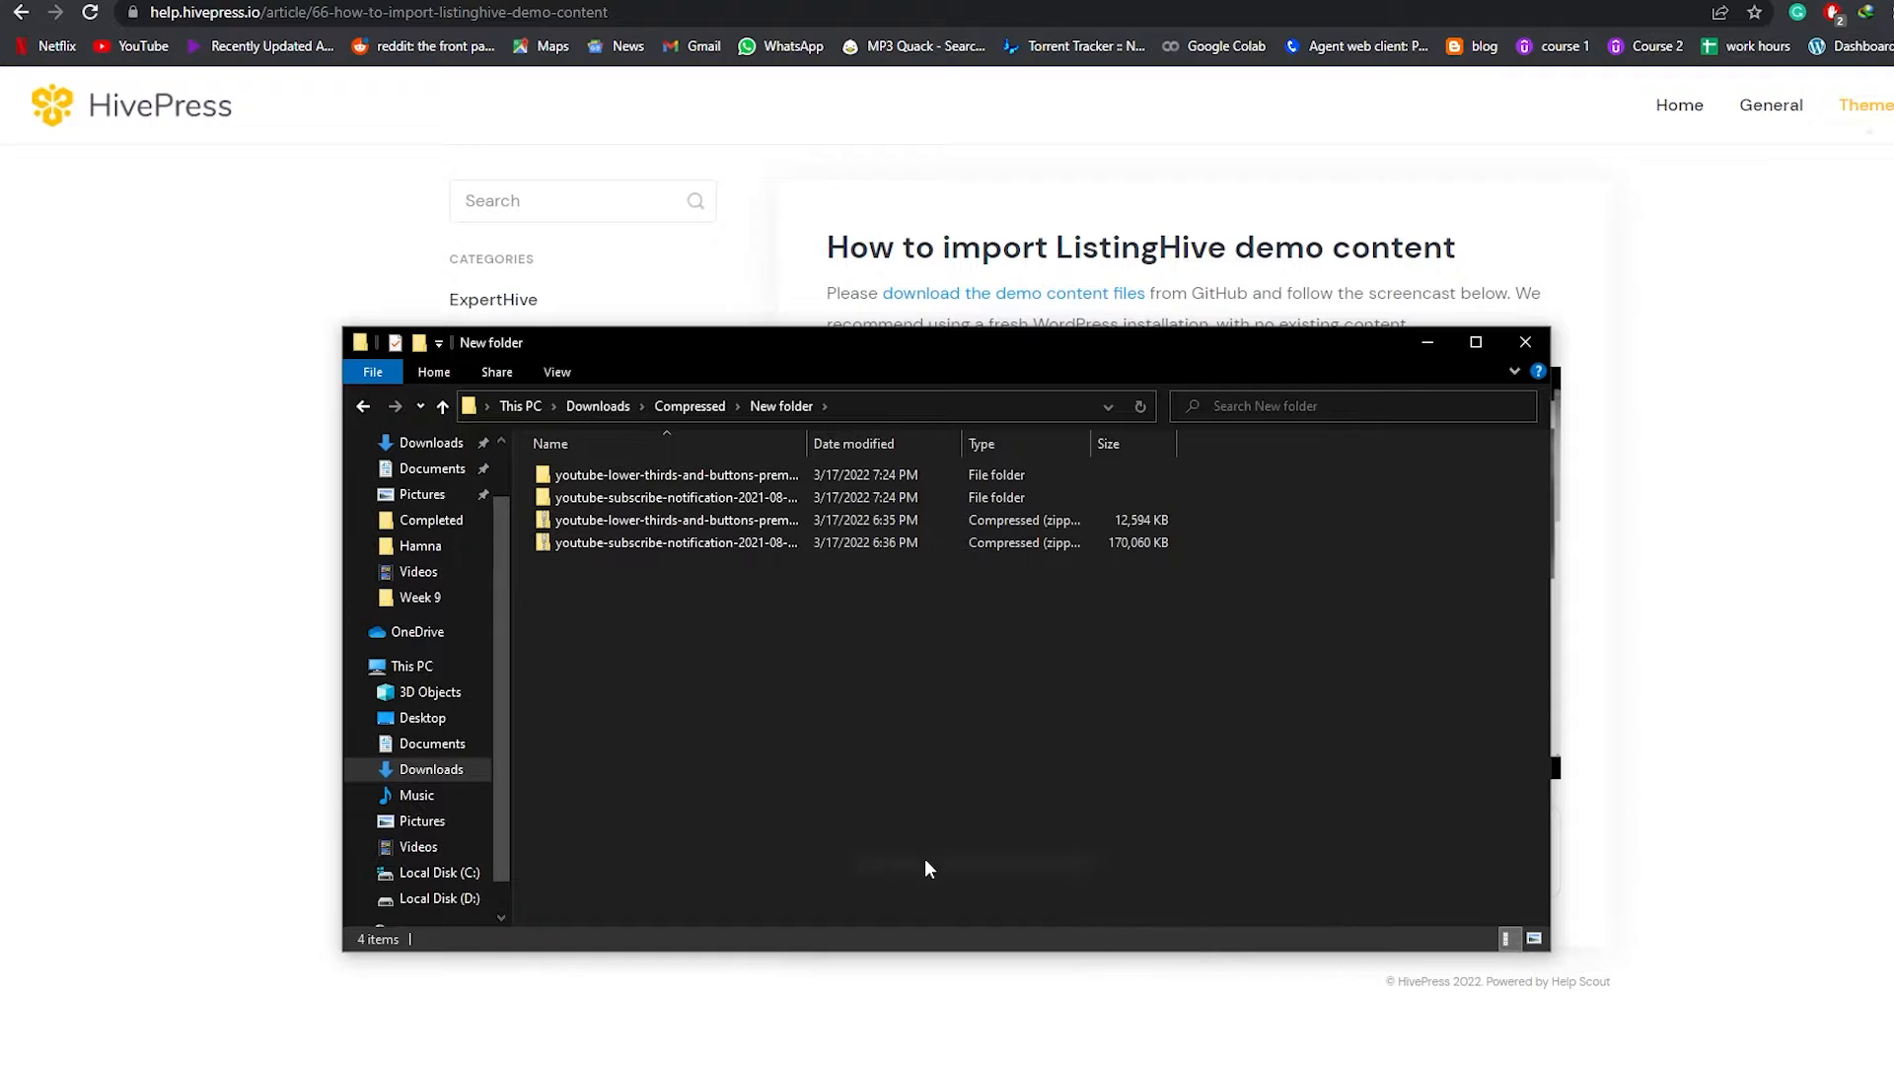
pyautogui.rightClick(588, 564)
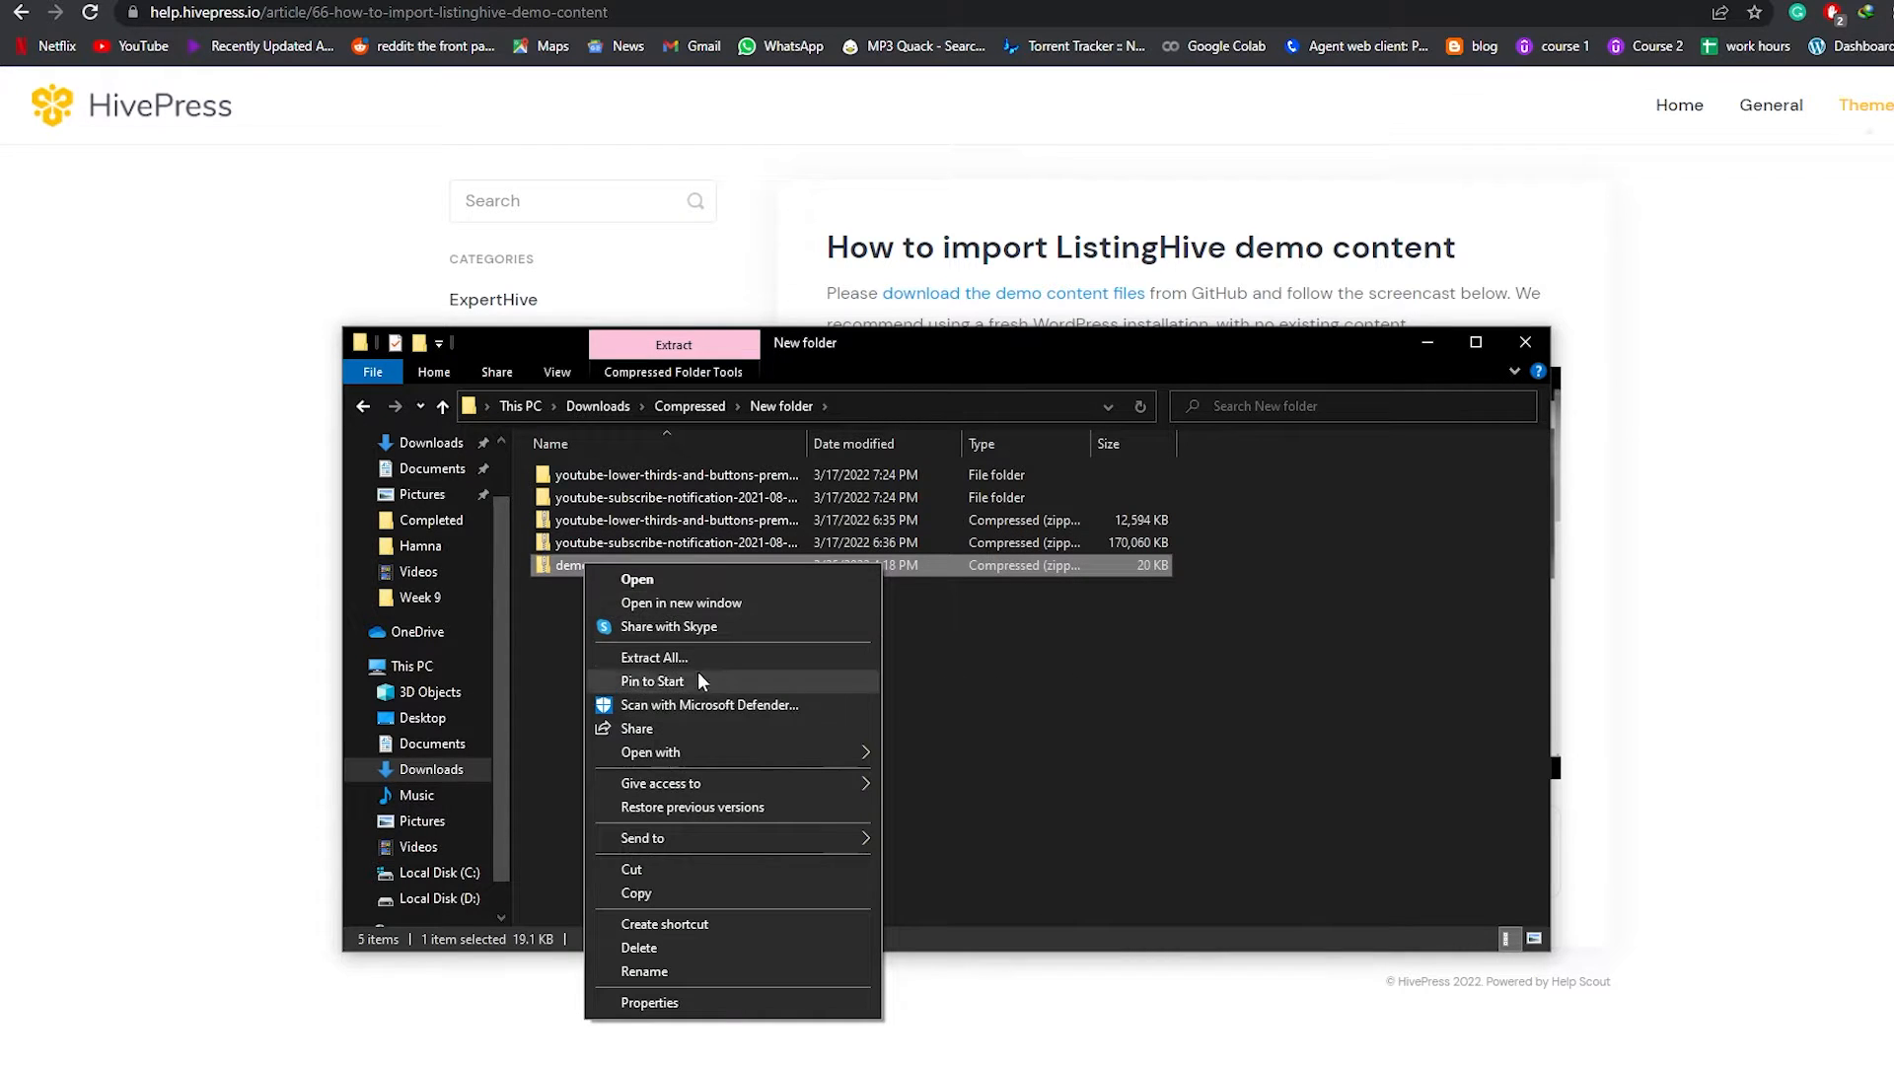
pyautogui.click(663, 658)
pyautogui.click(1231, 731)
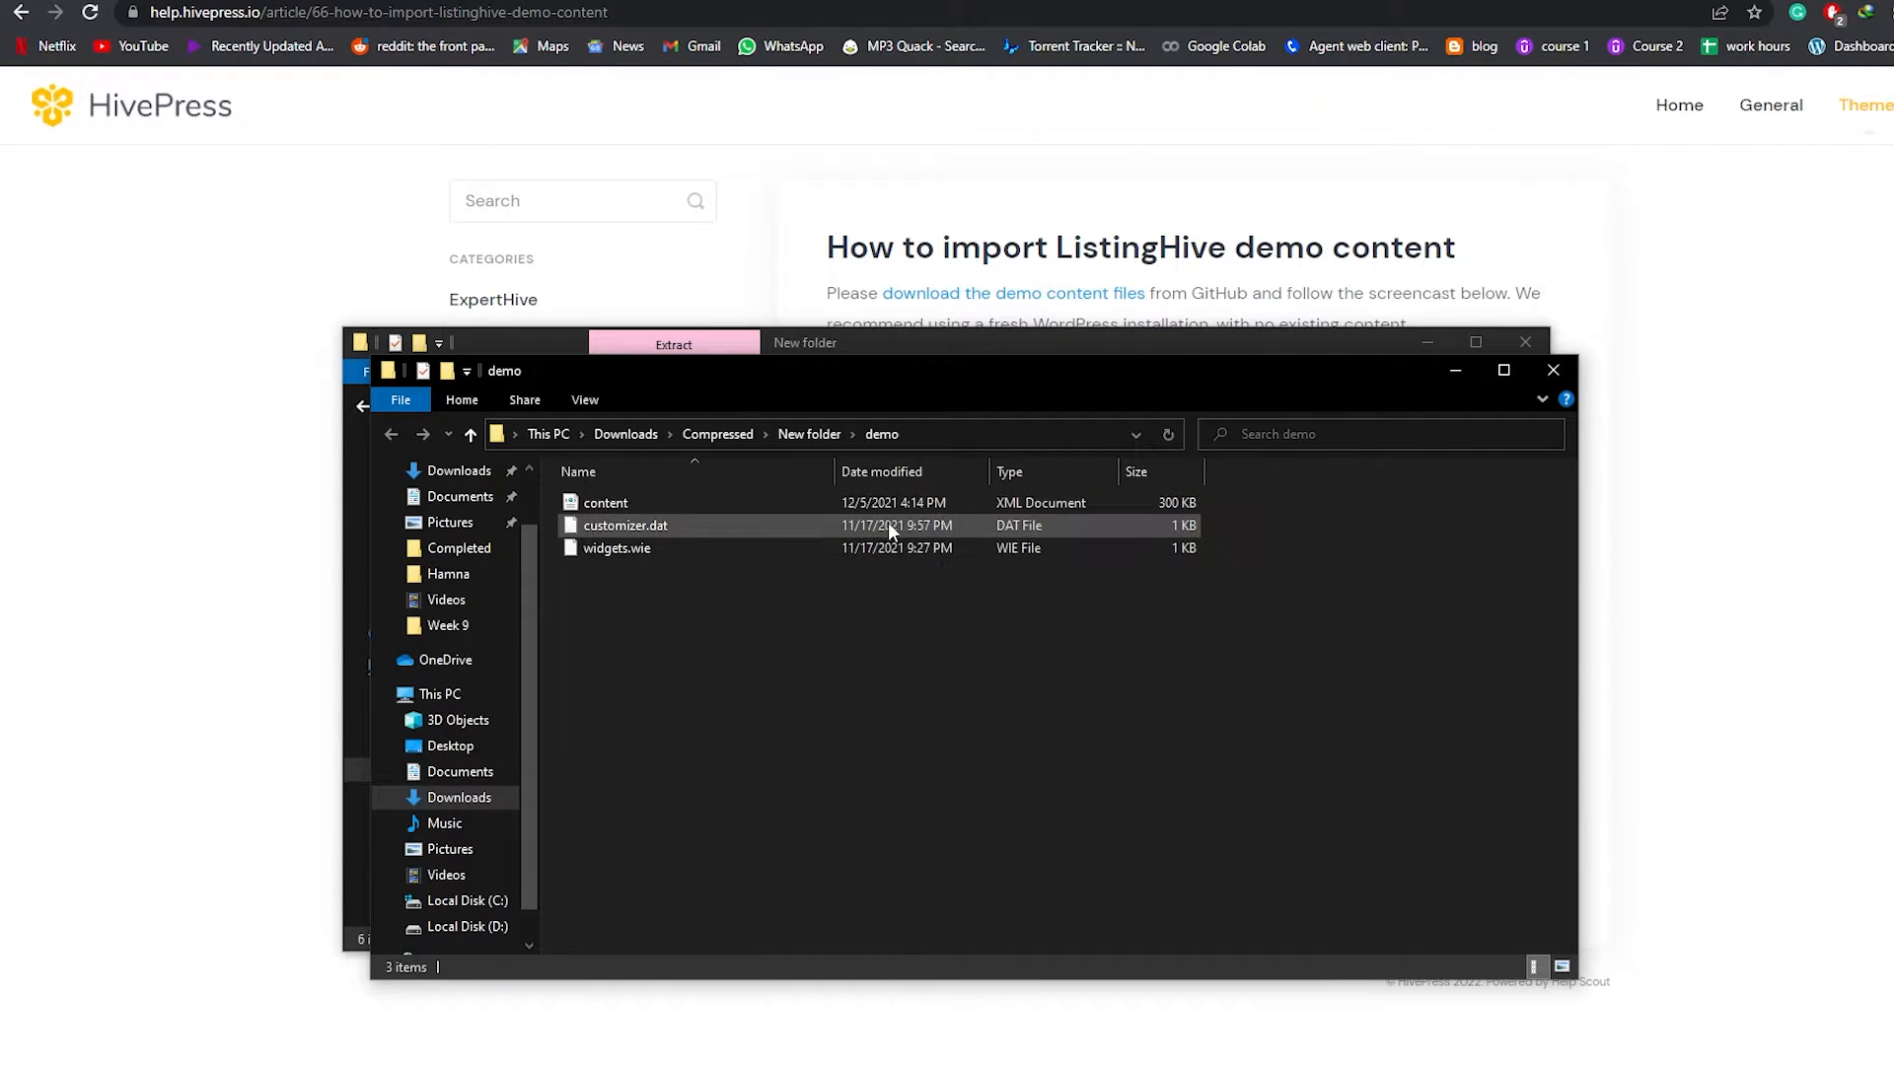
pyautogui.click(1552, 373)
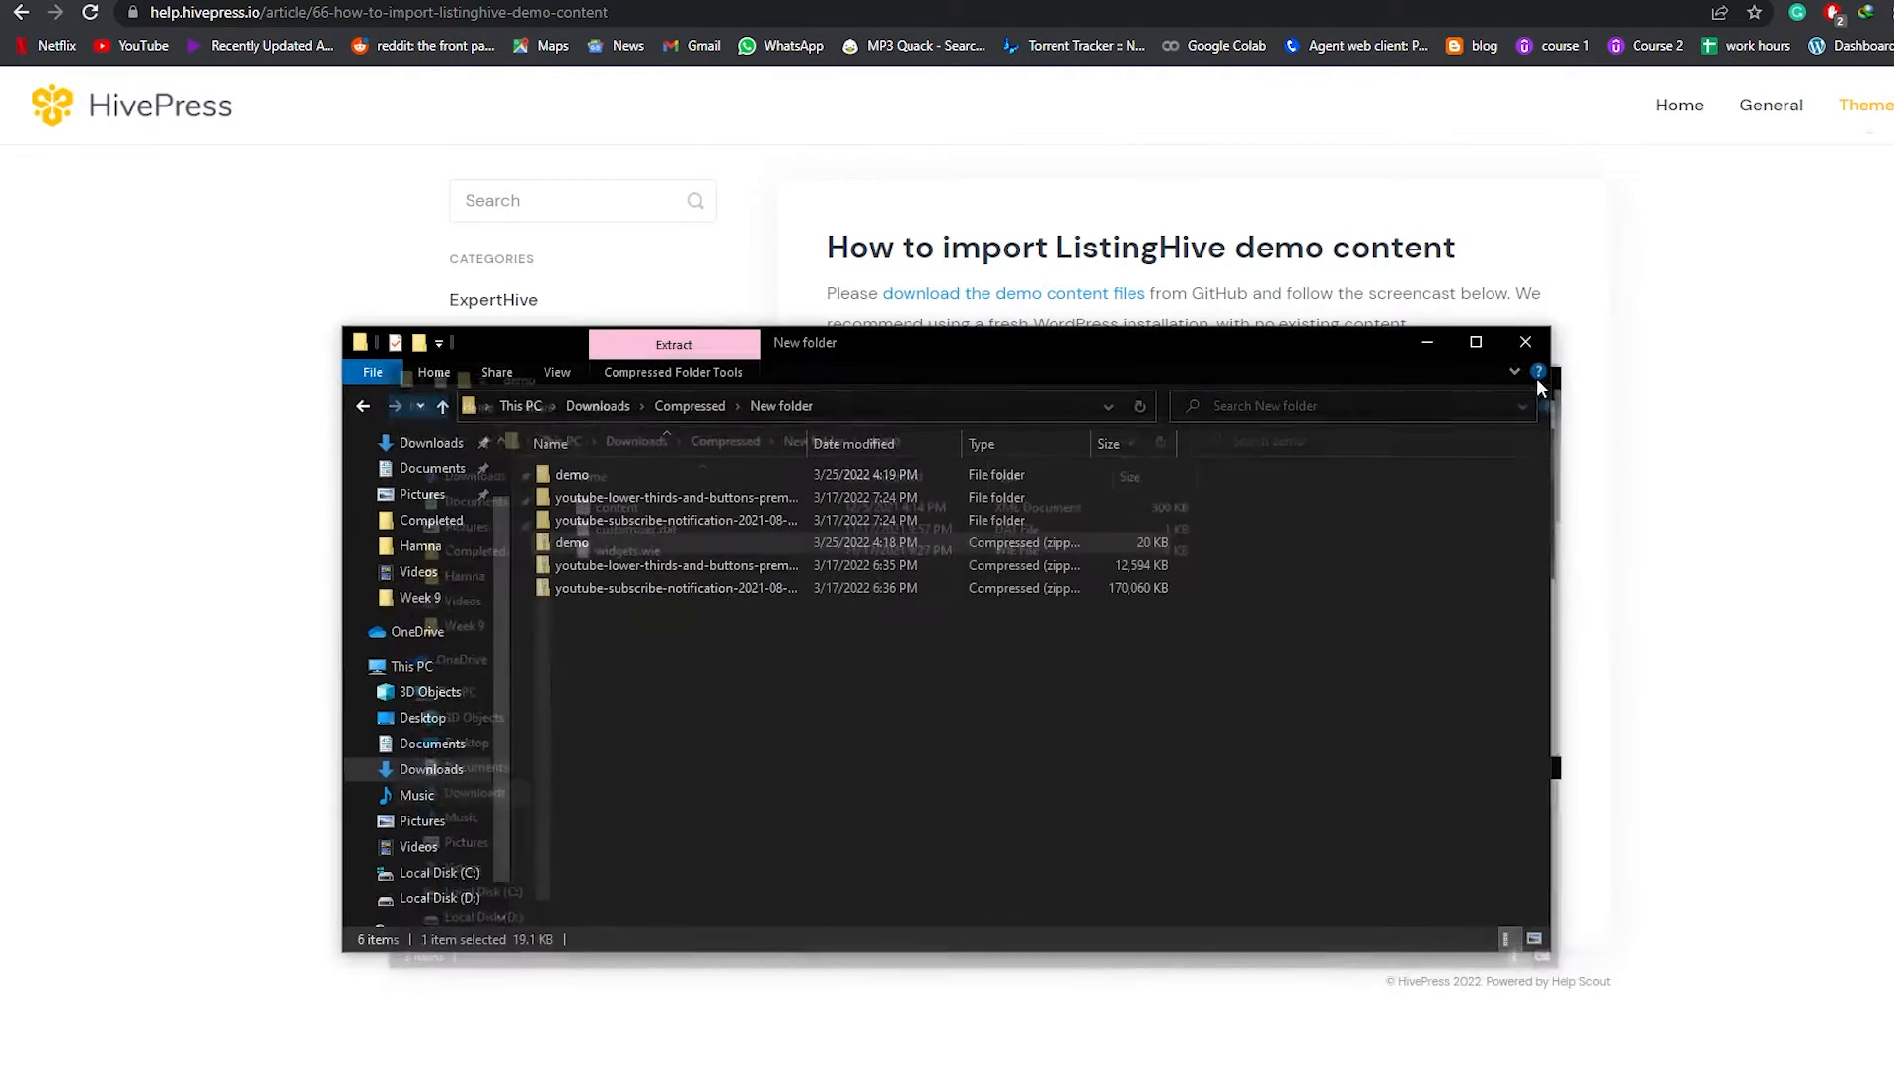
# Step: Return to the WordPress dashboard and open the manual demo file import section of One Click Demo Import
pyautogui.click(601, 1)
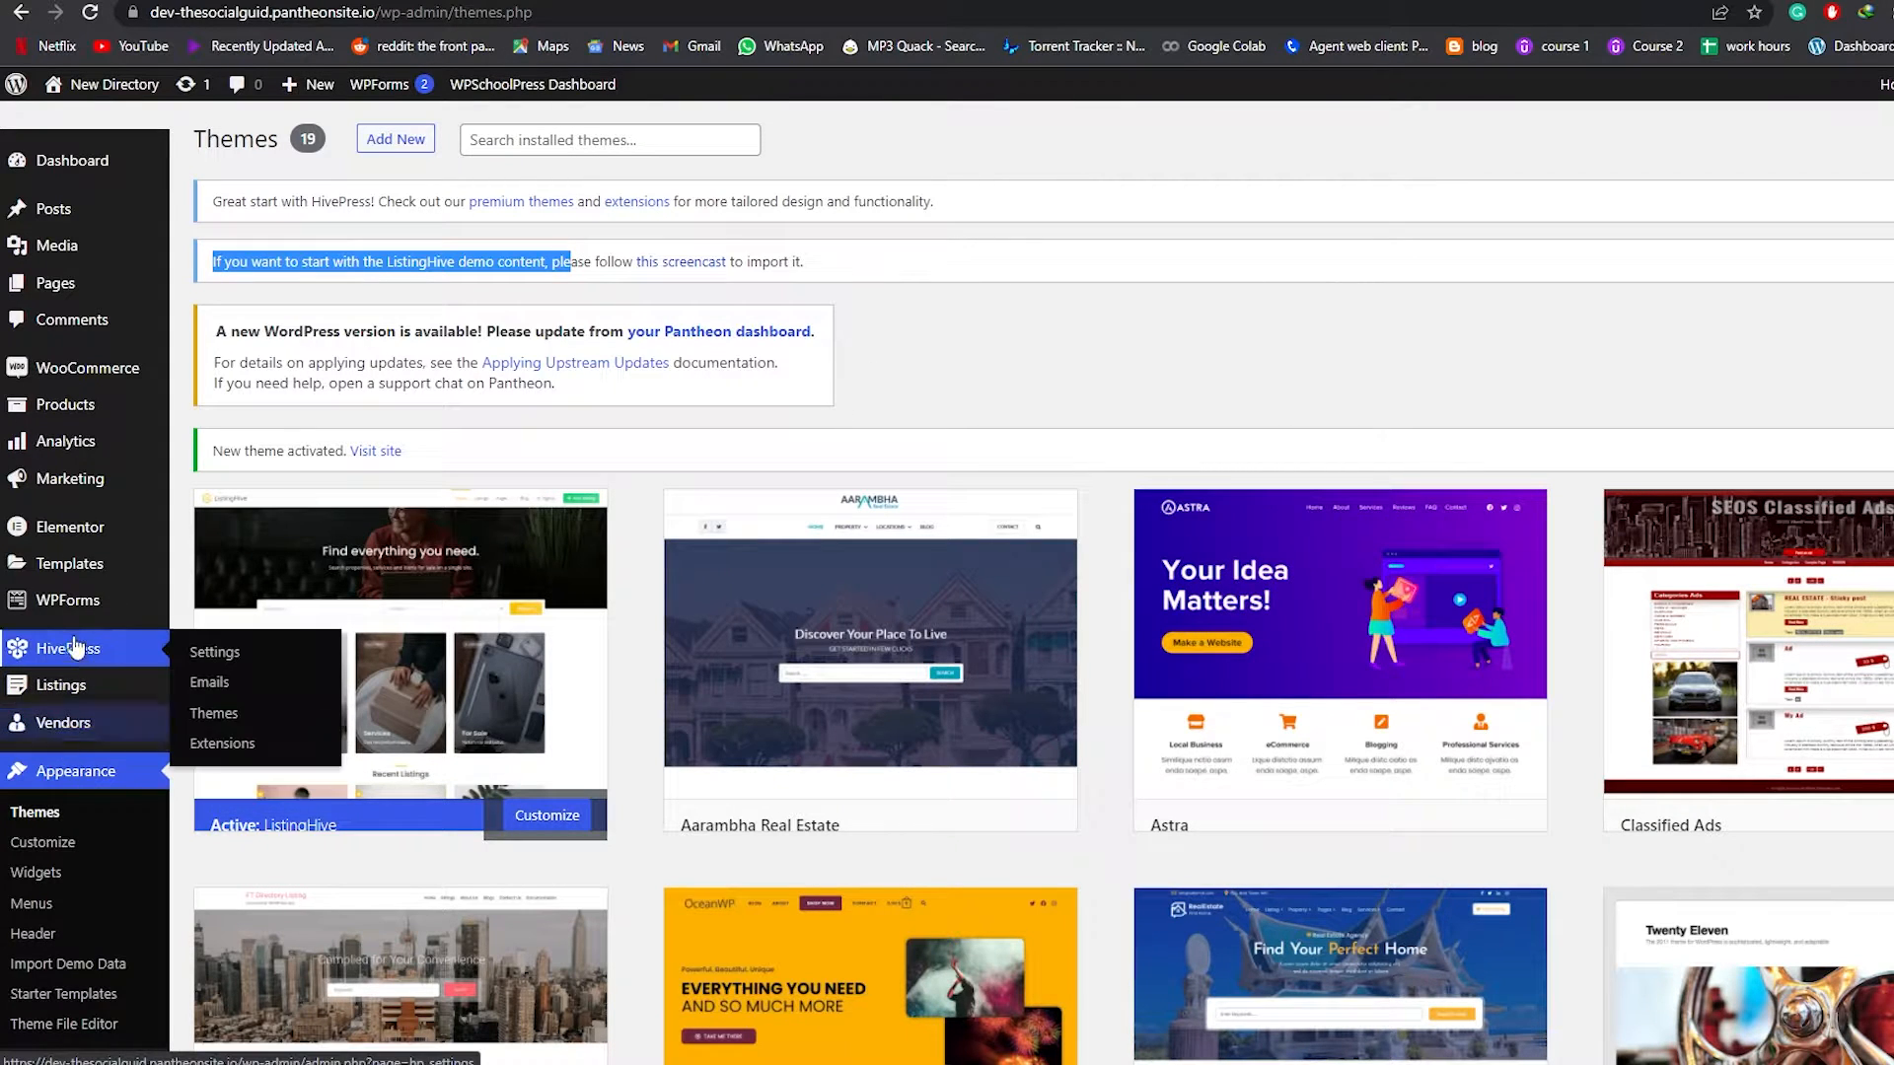
pyautogui.moveTo(94, 575)
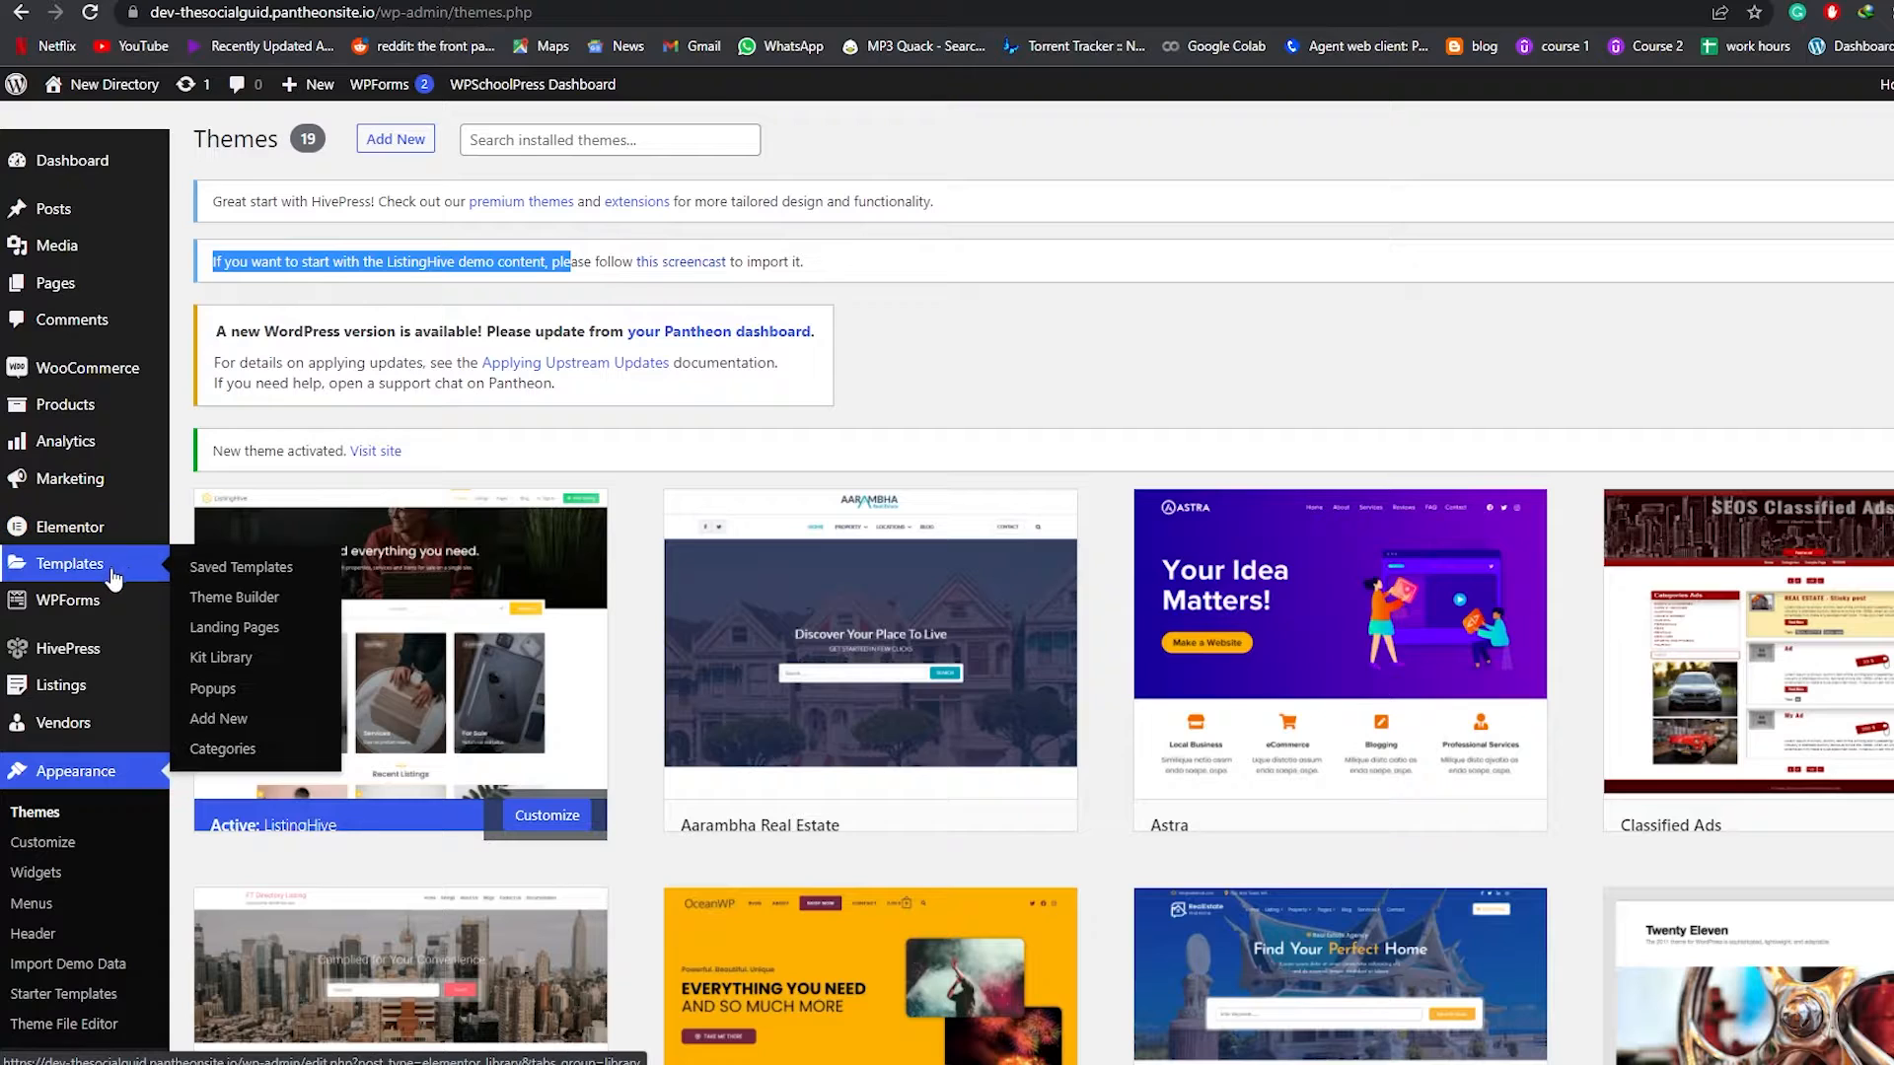
pyautogui.scroll(-1, 94, 838)
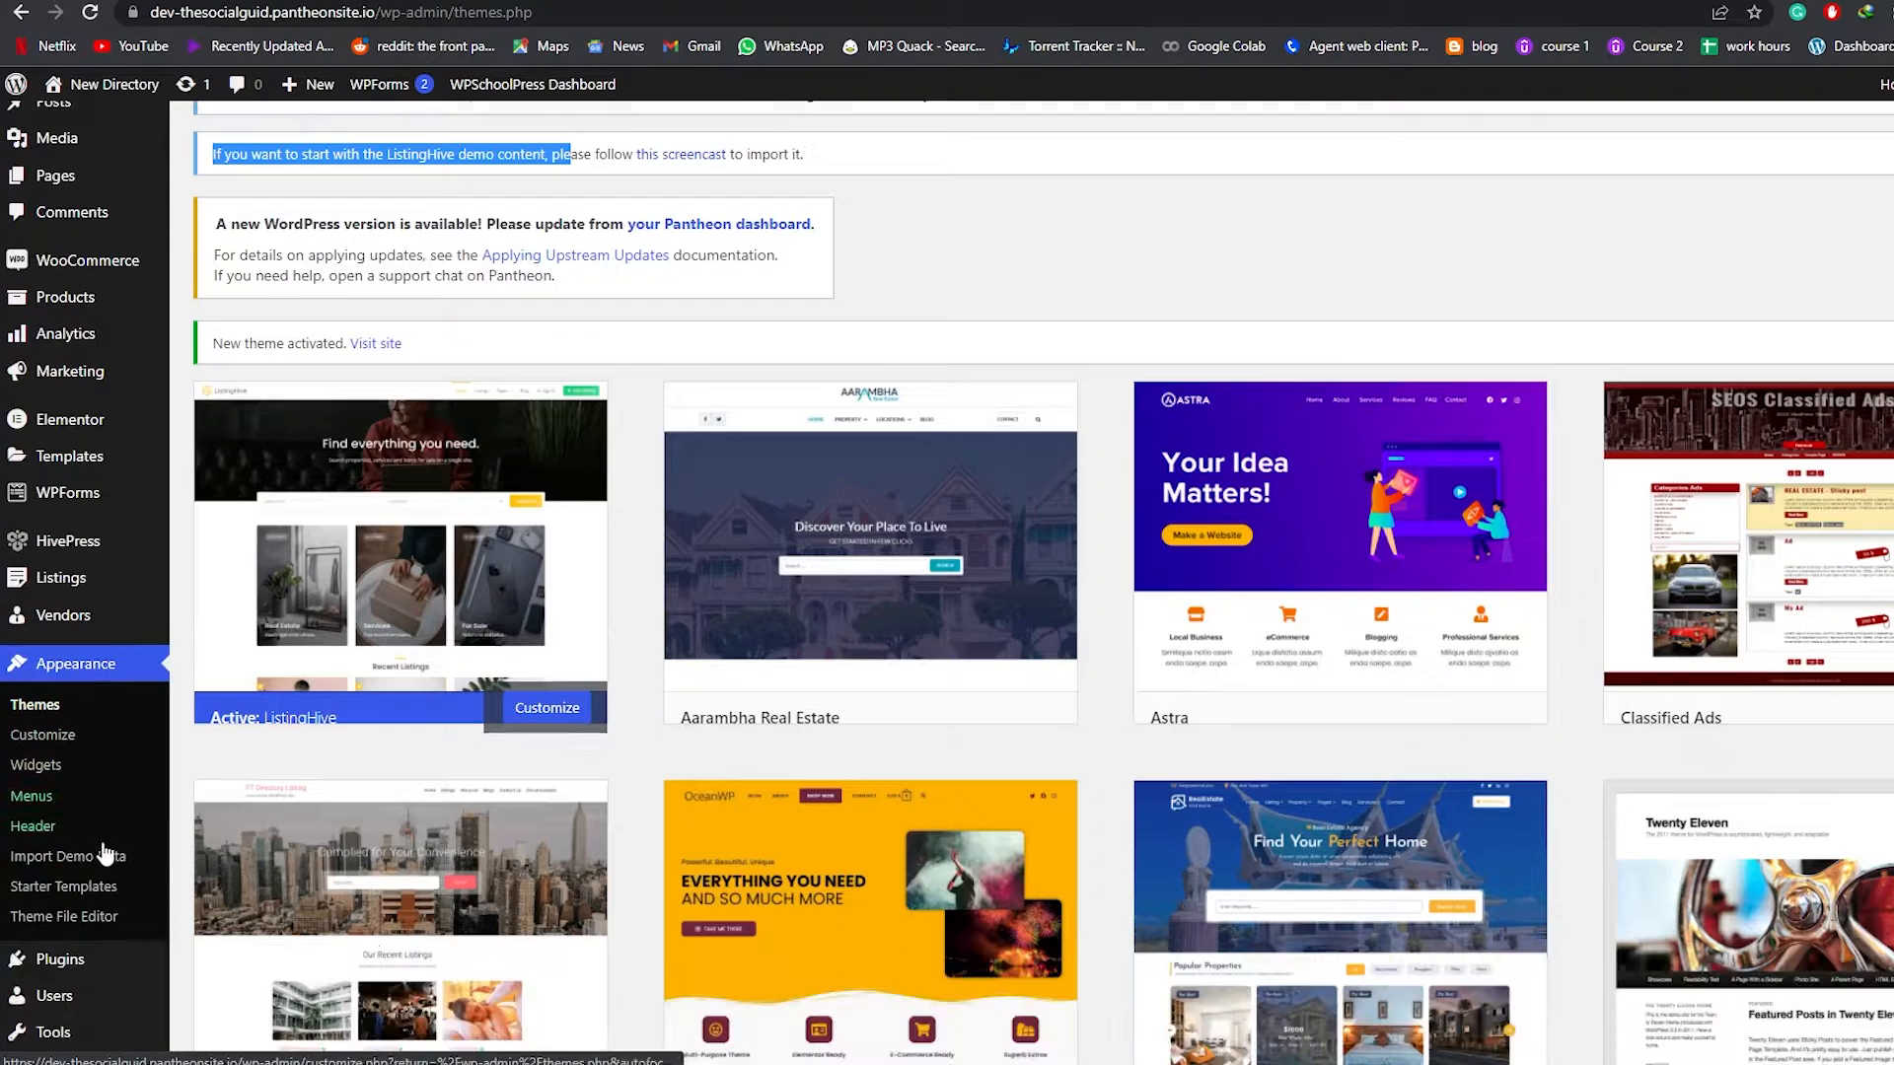
pyautogui.click(96, 858)
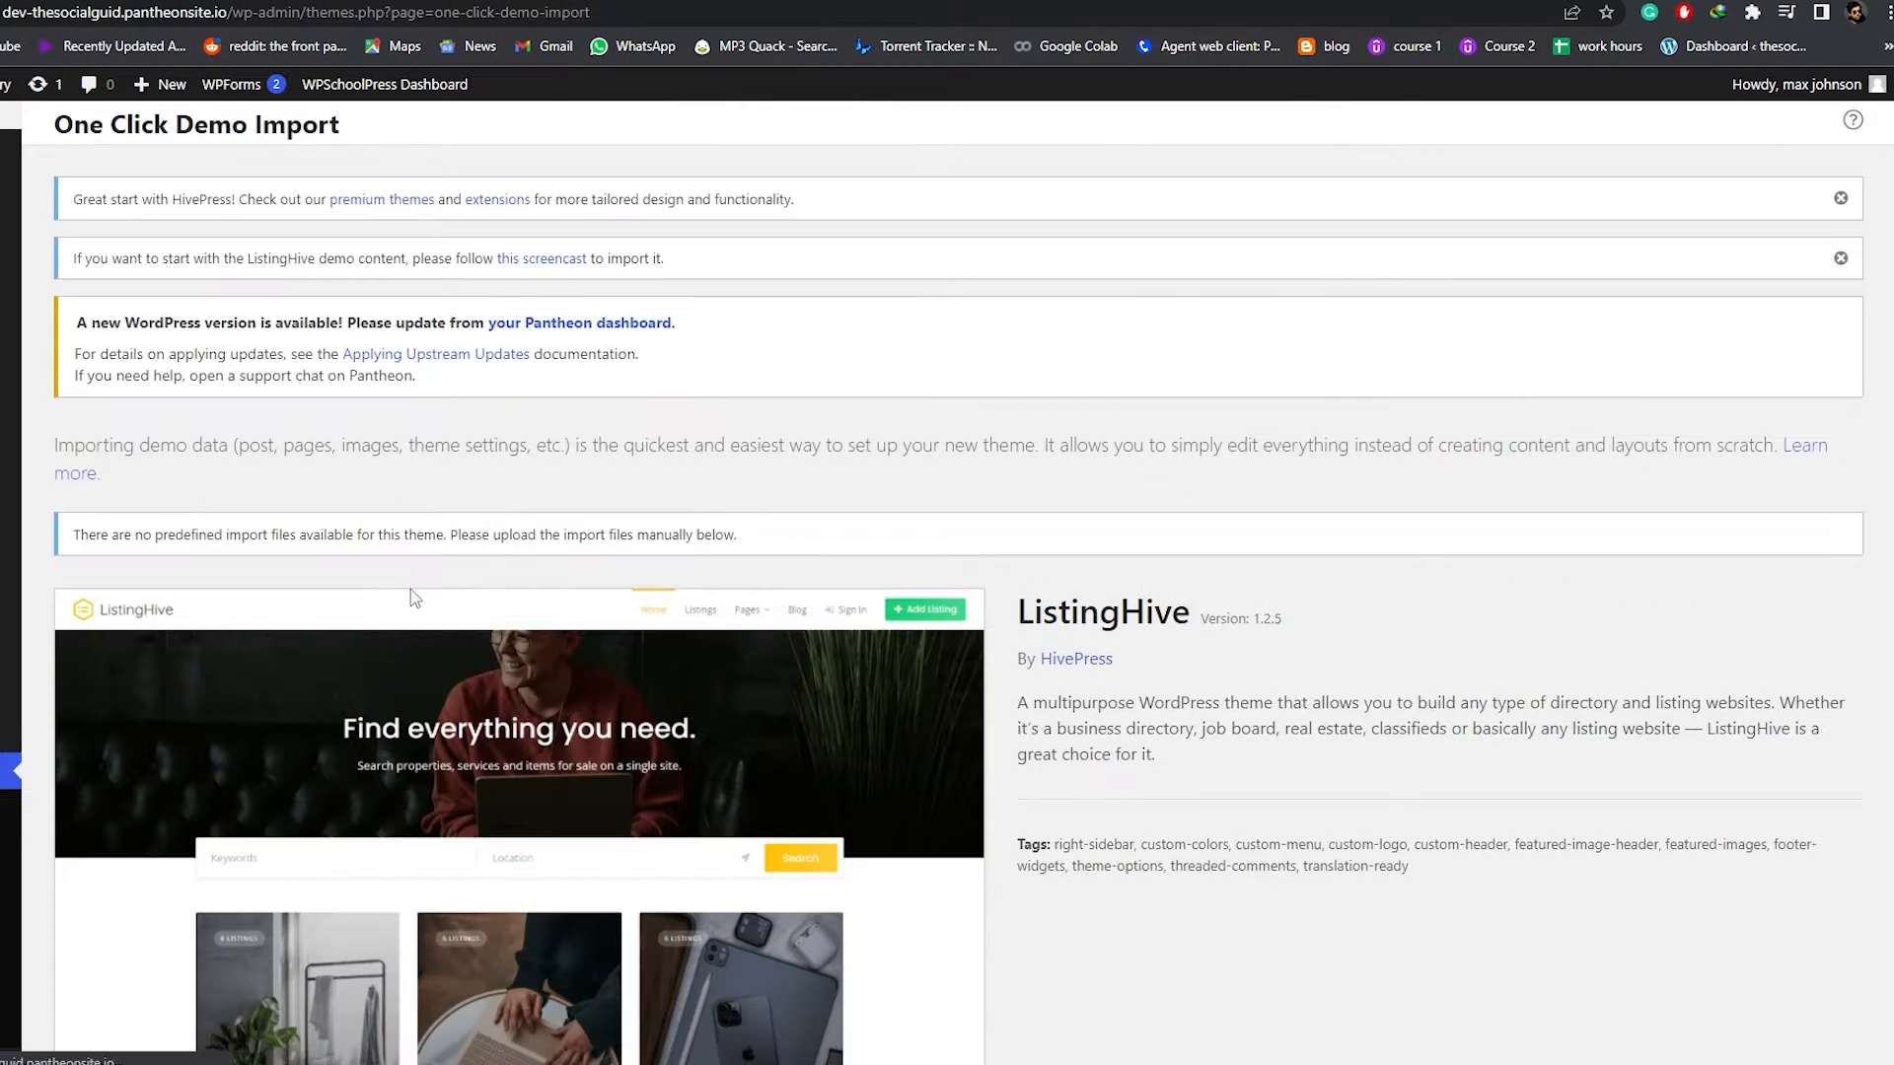
pyautogui.scroll(-6, 380, 602)
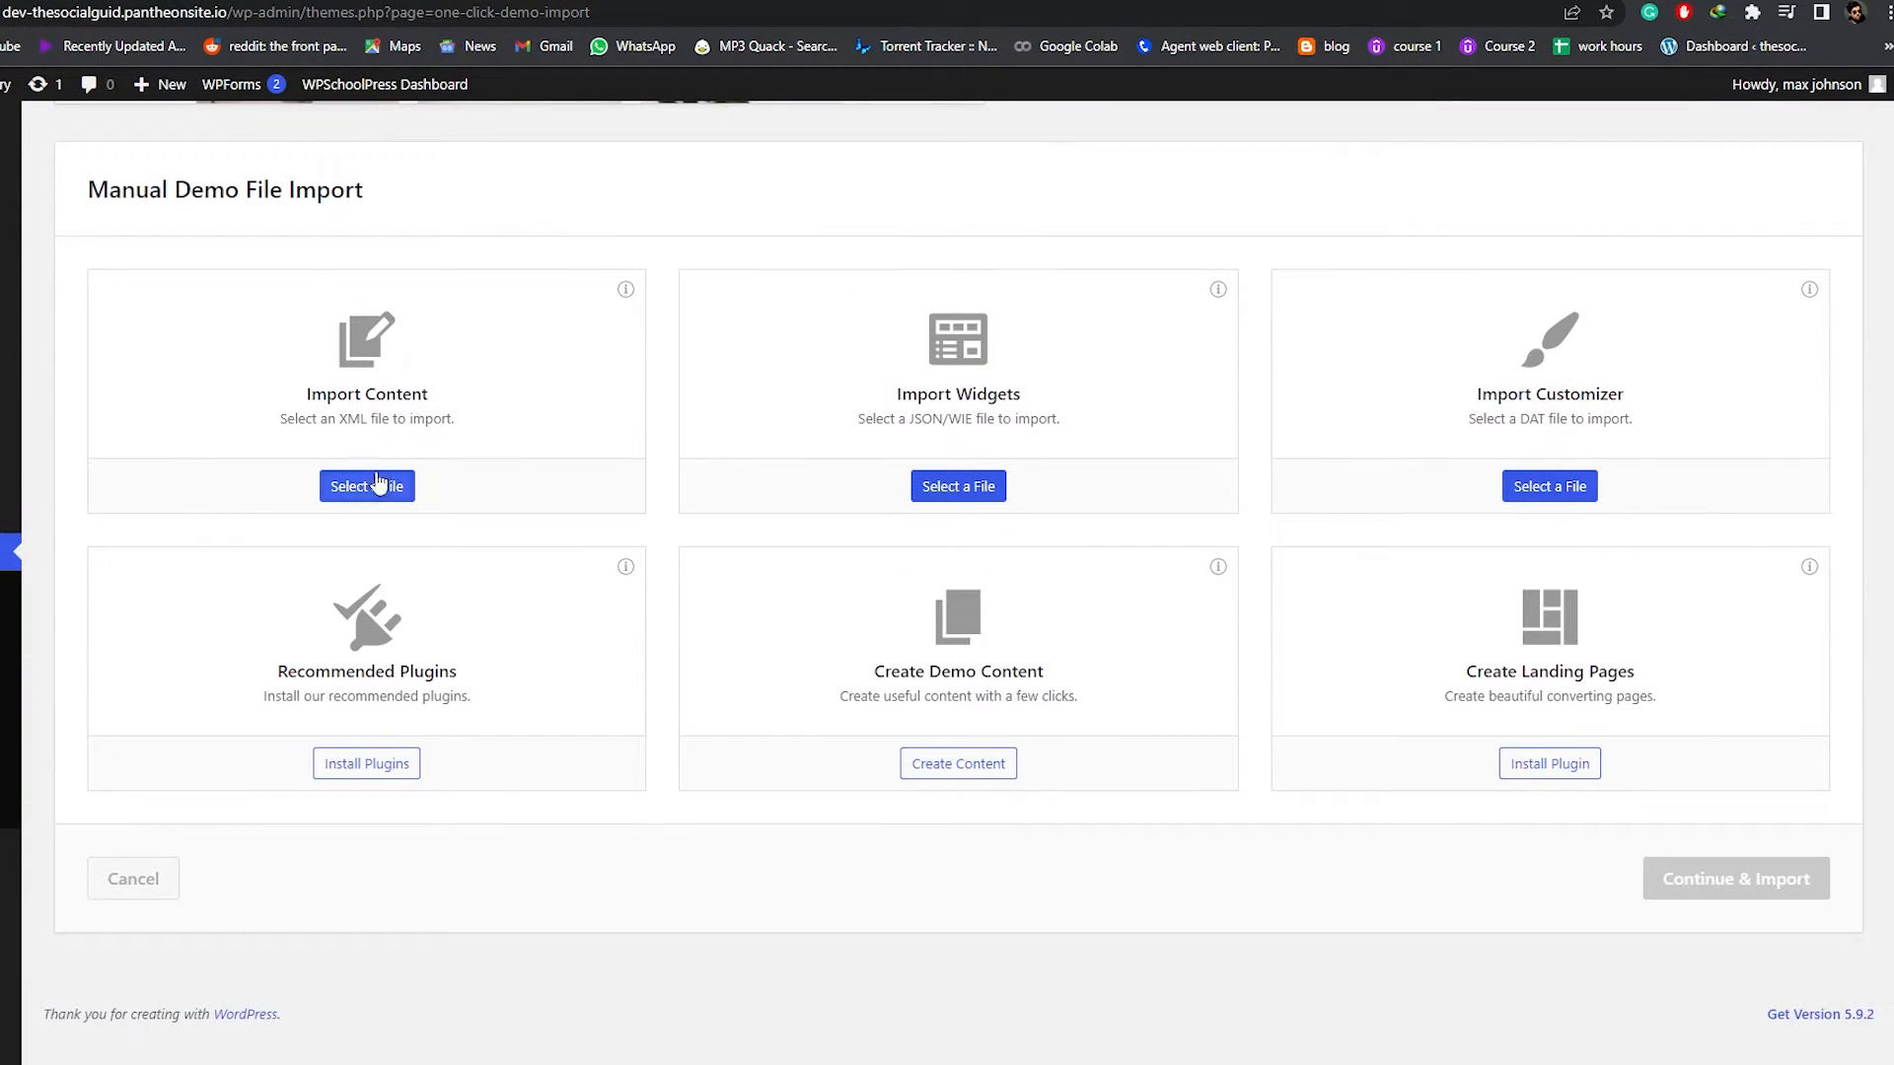
# Step: Select content.xml from the extracted demo folder as the content file and run the import
pyautogui.click(398, 483)
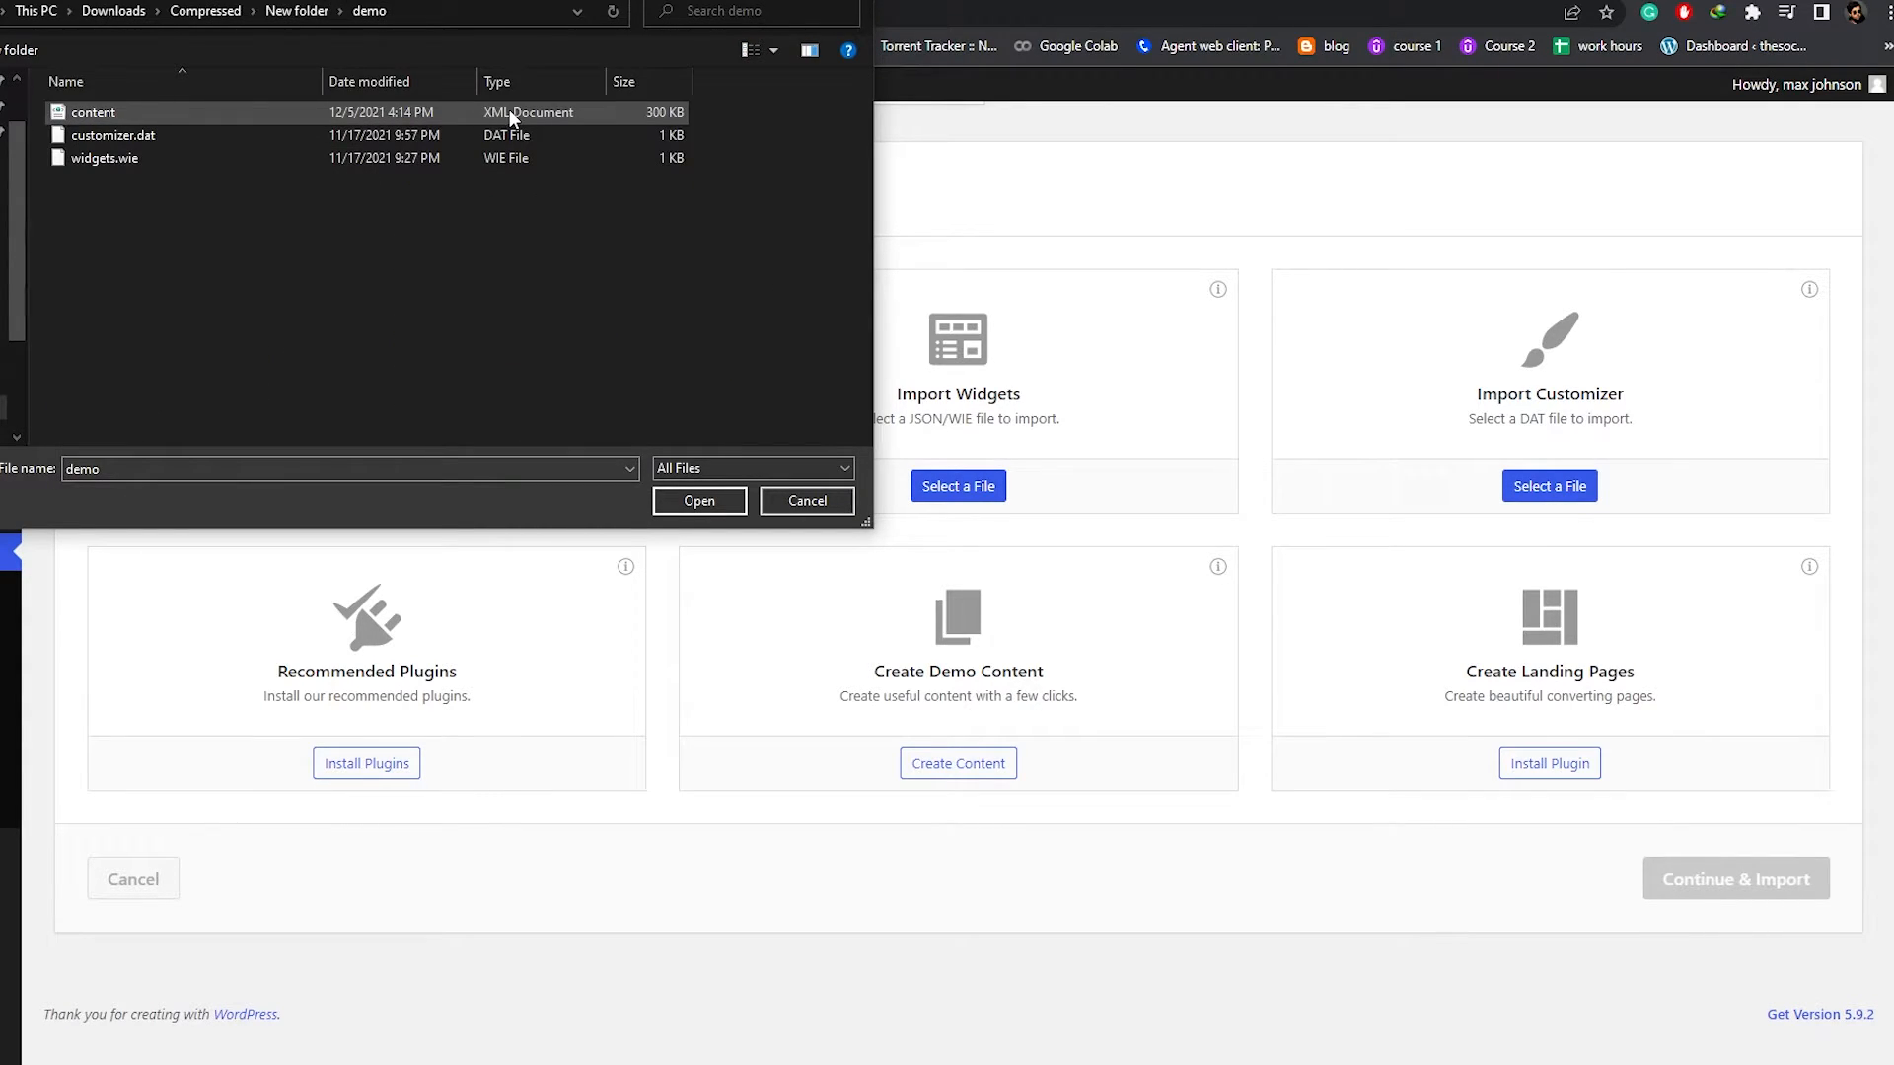
pyautogui.click(501, 114)
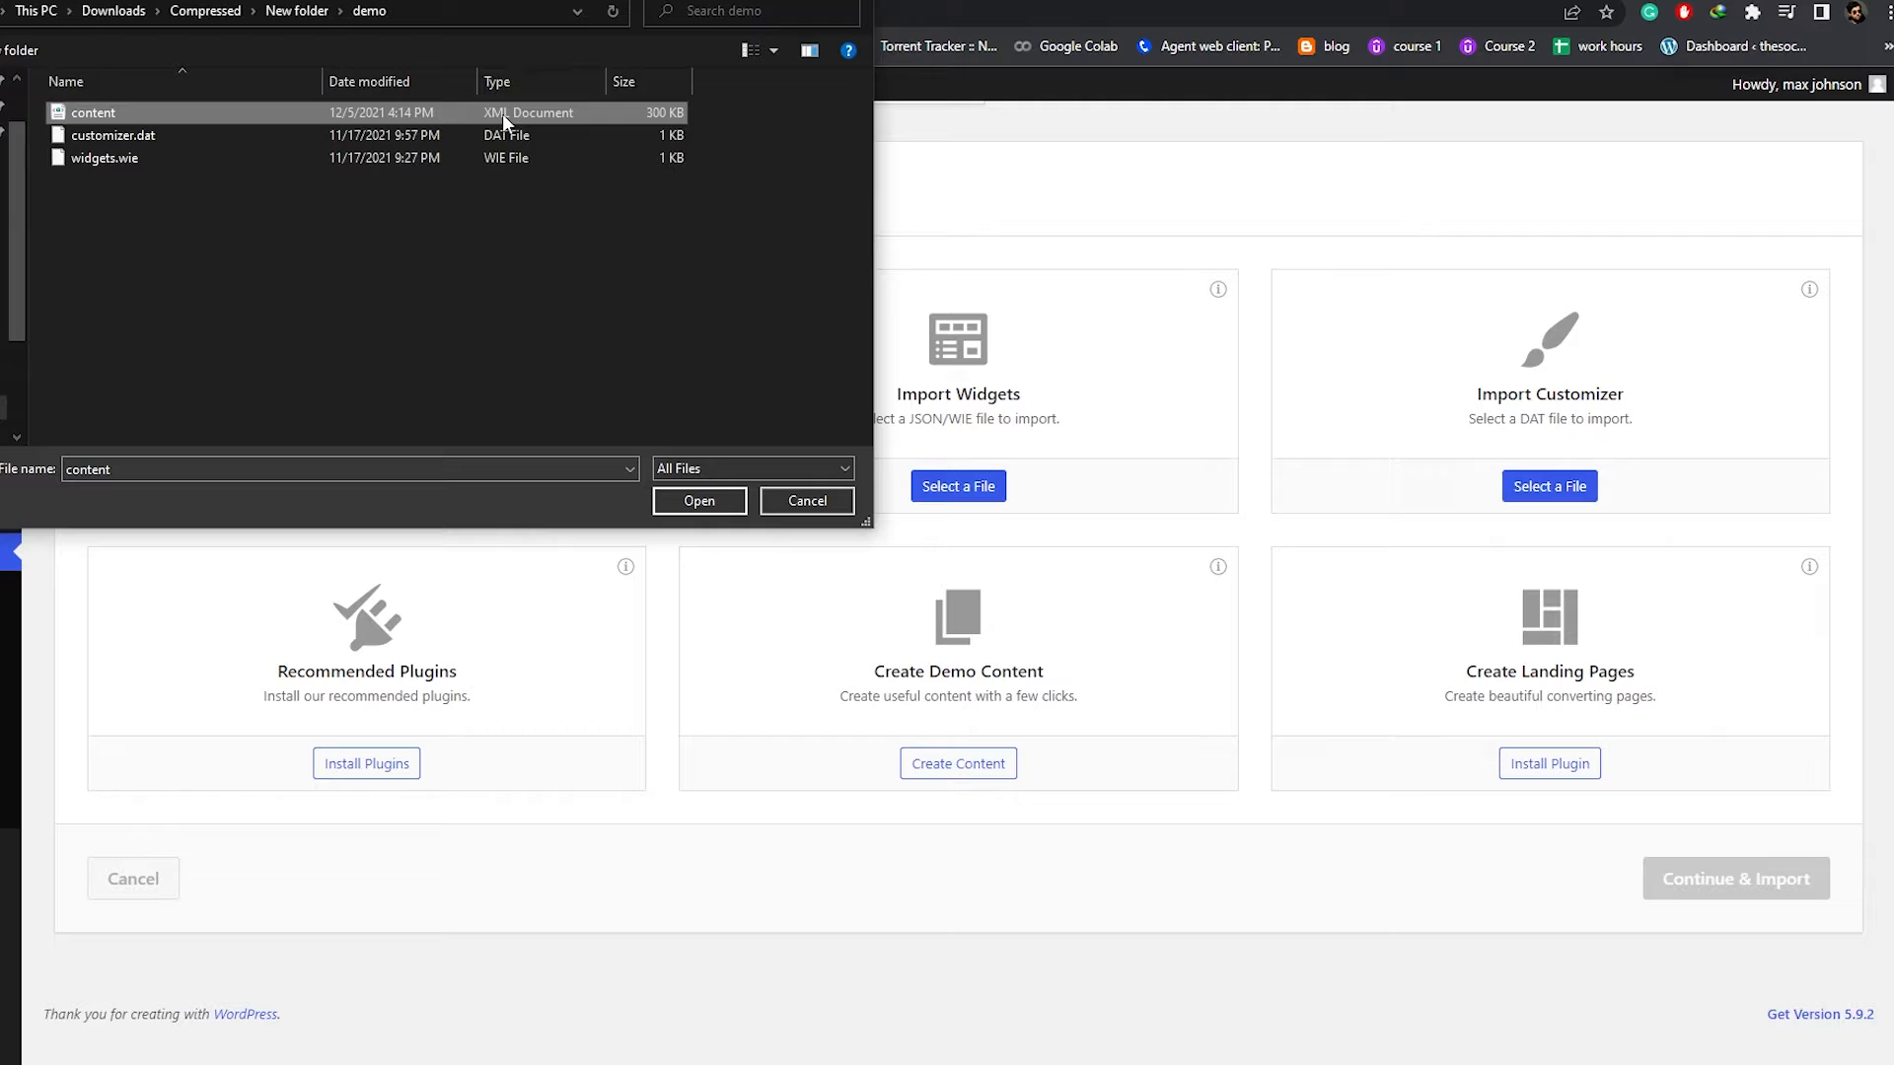
pyautogui.click(711, 511)
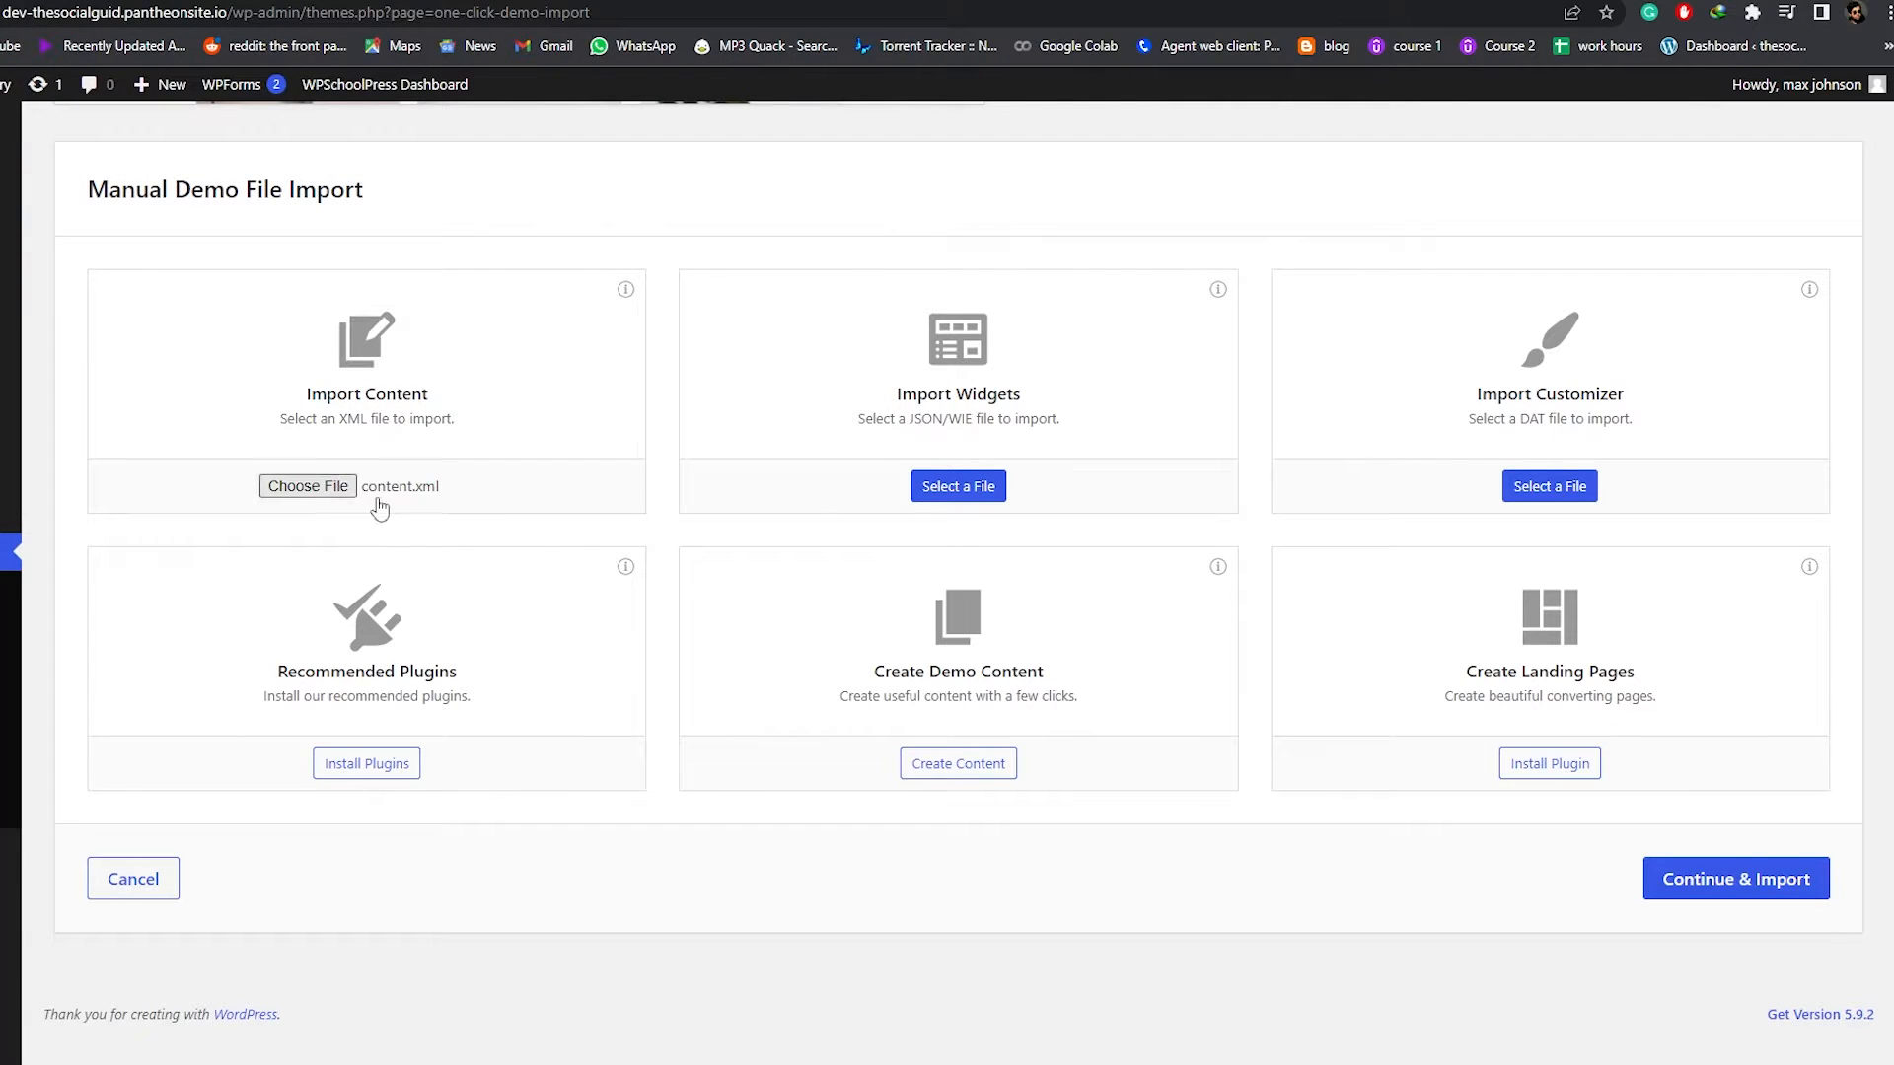
pyautogui.click(1740, 894)
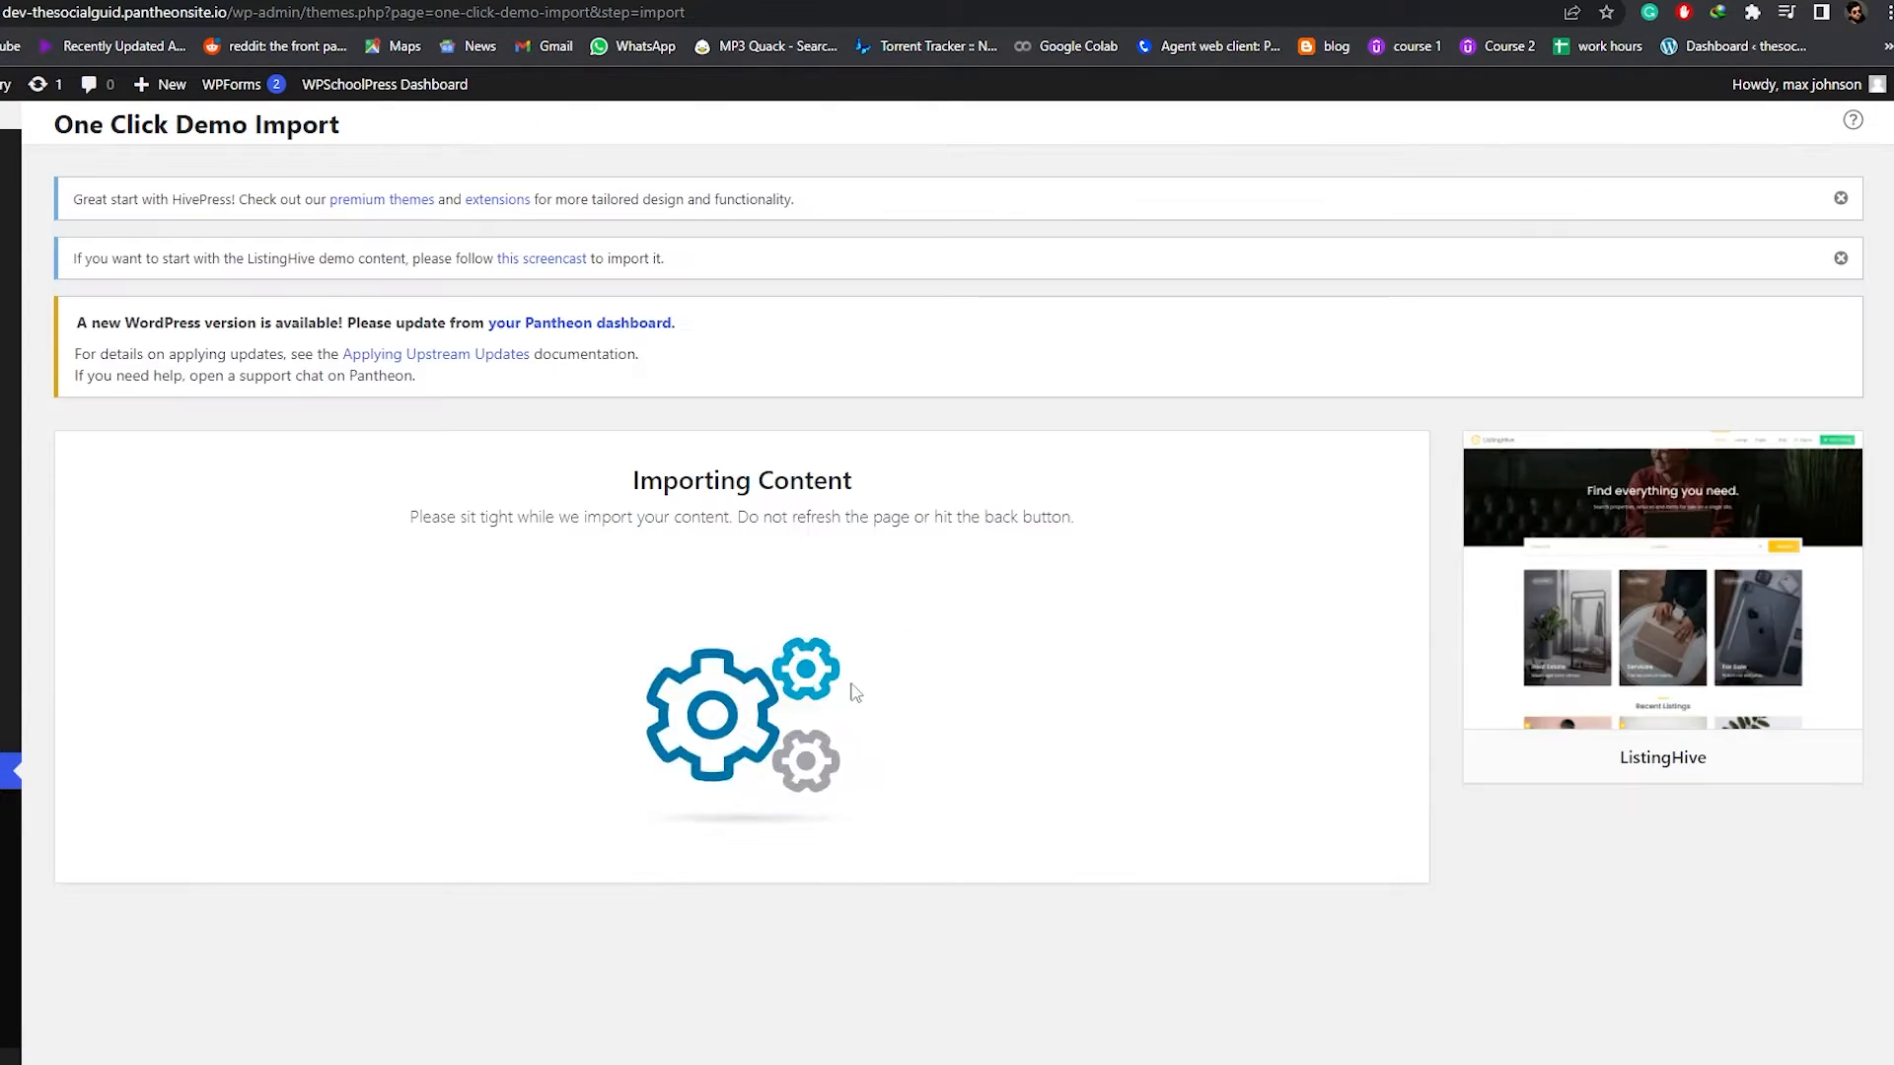
pyautogui.scroll(-3, 647, 651)
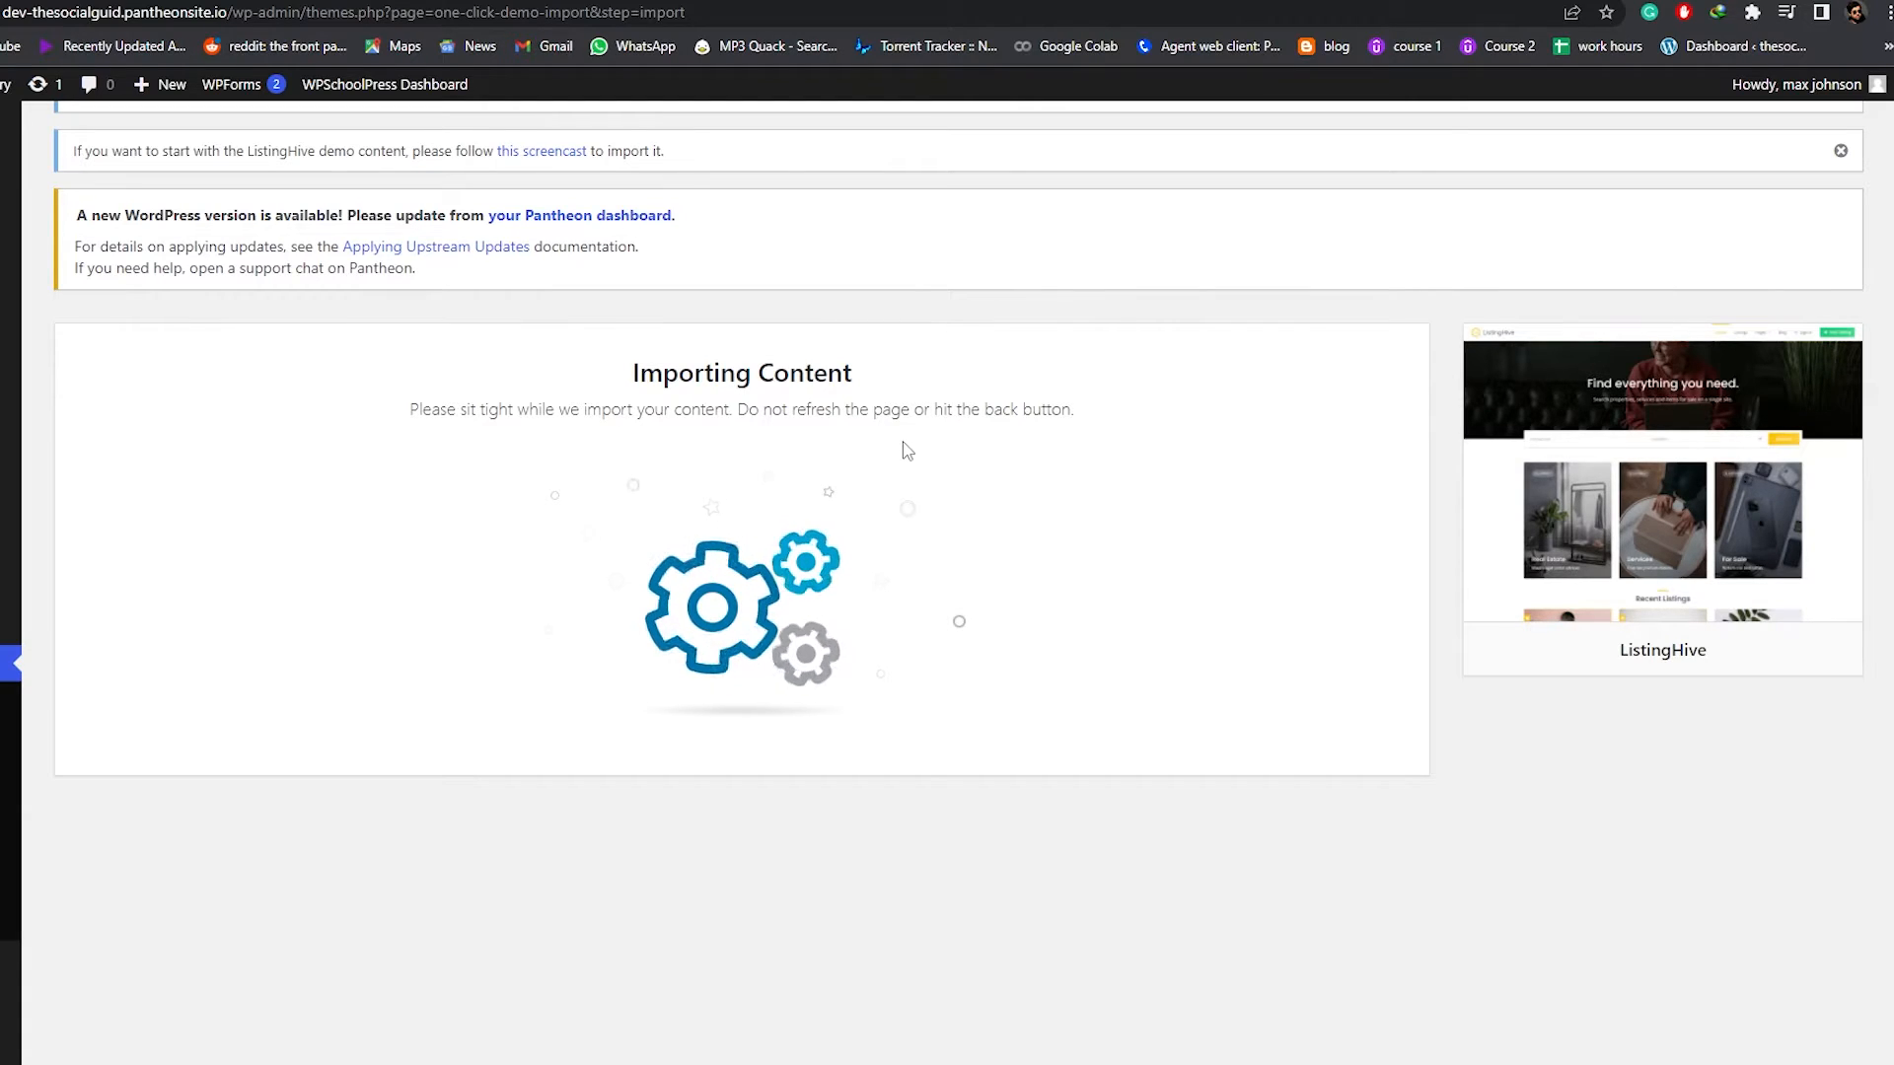
pyautogui.scroll(1, 907, 451)
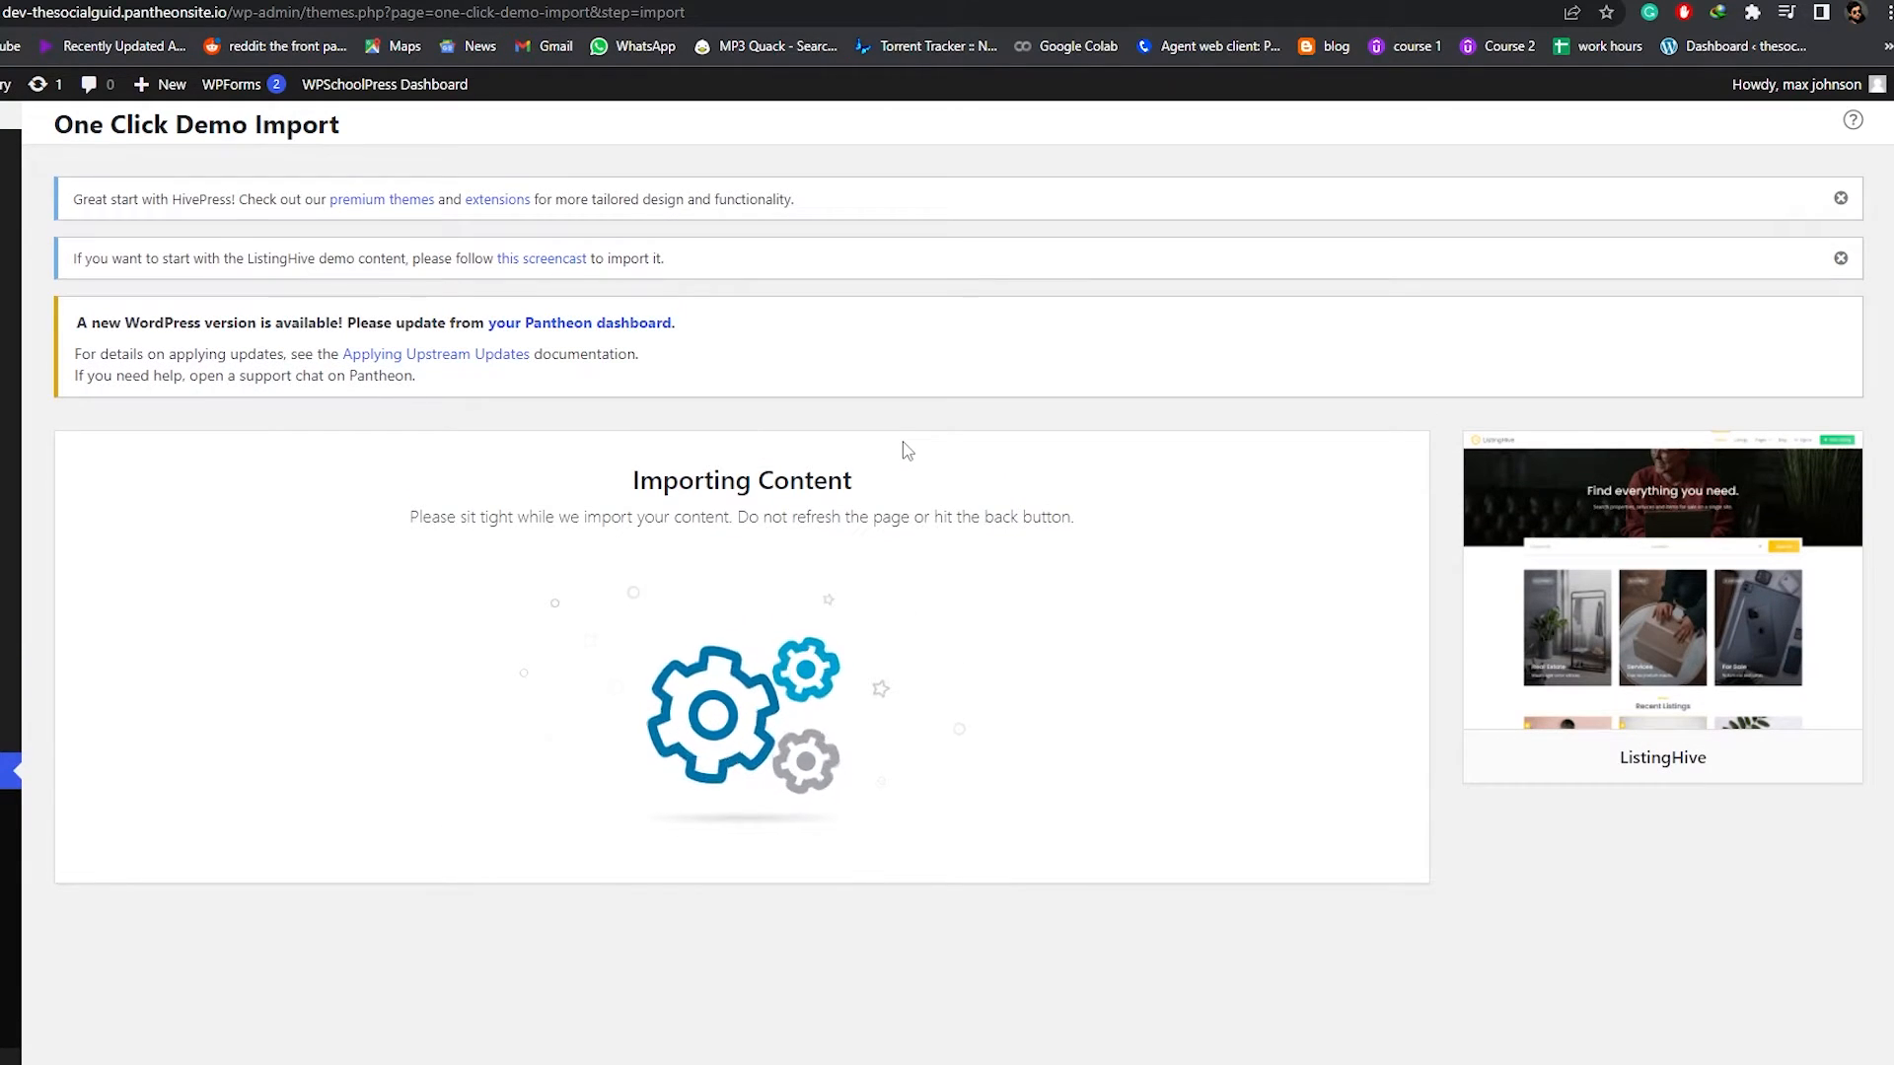
pyautogui.scroll(-1, 706, 821)
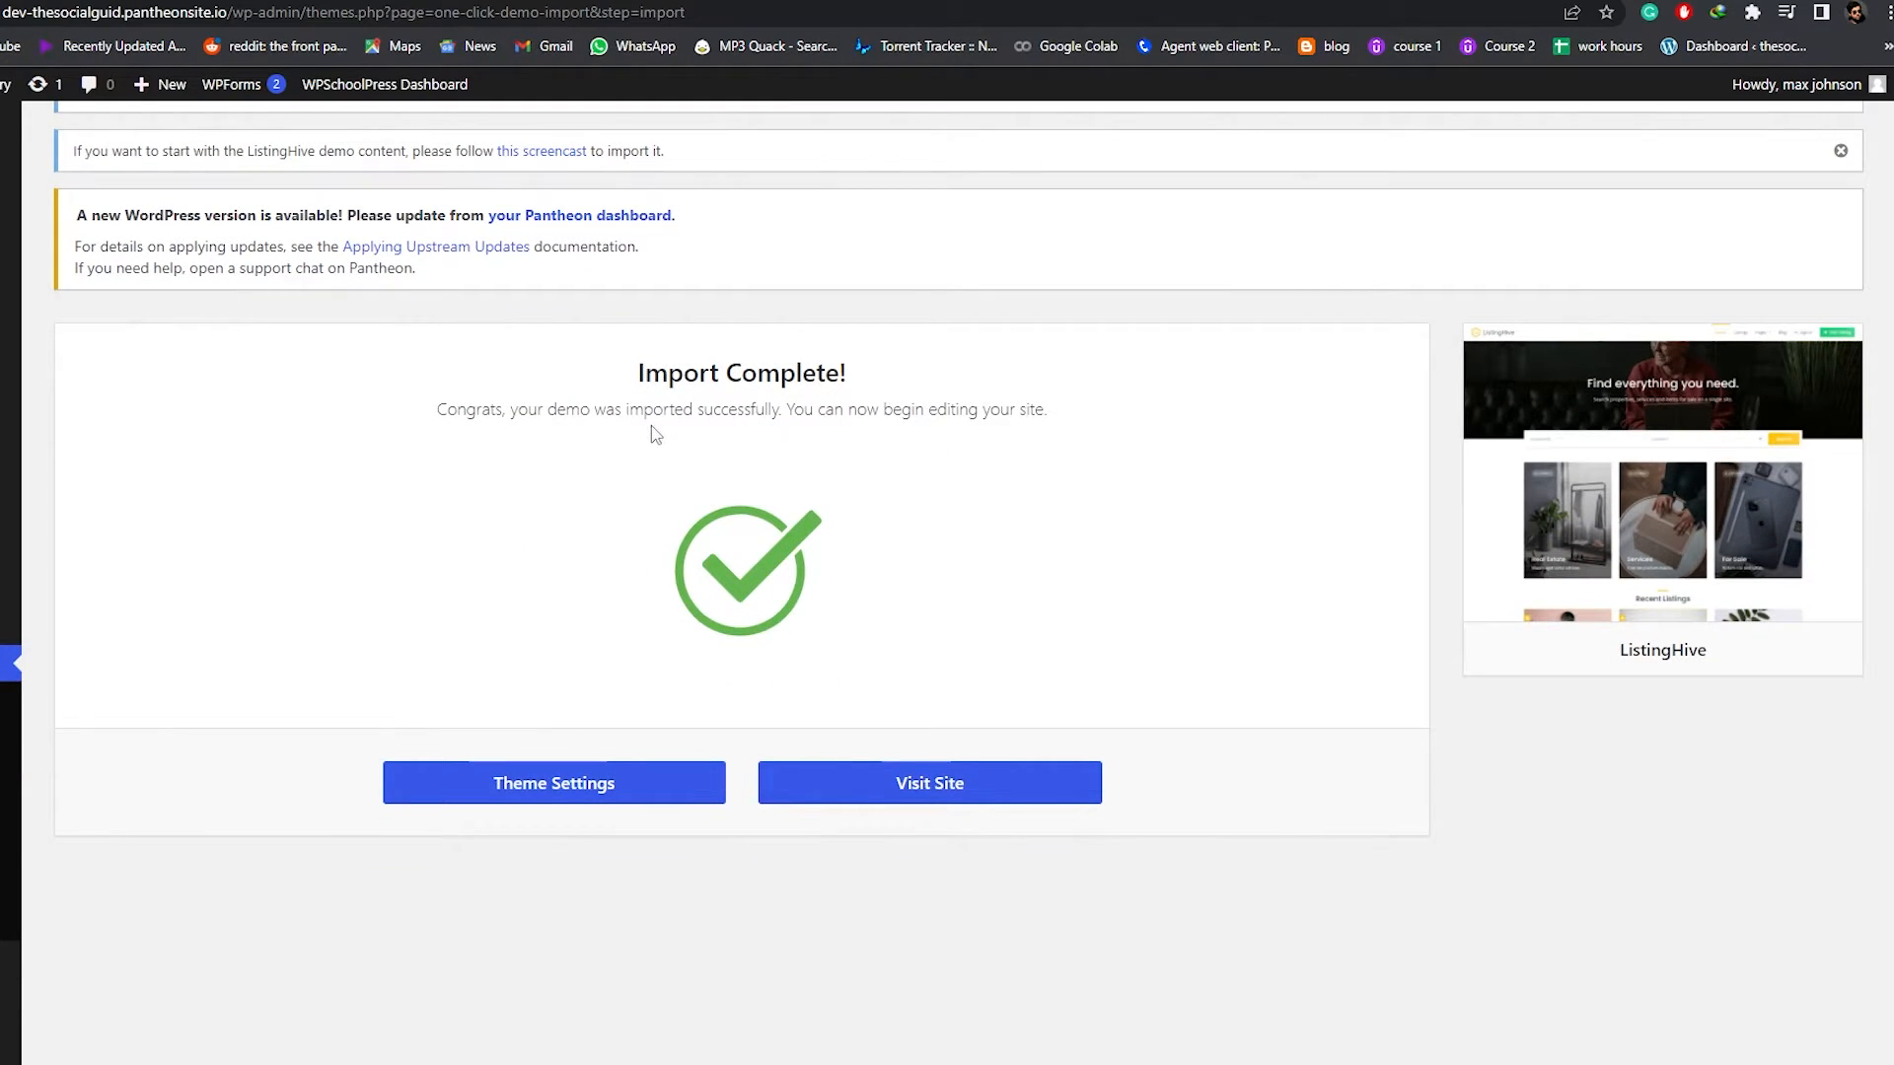
# Step: Visit the site to examine its homepage sections and header menu, then go back to the import page
pyautogui.click(952, 793)
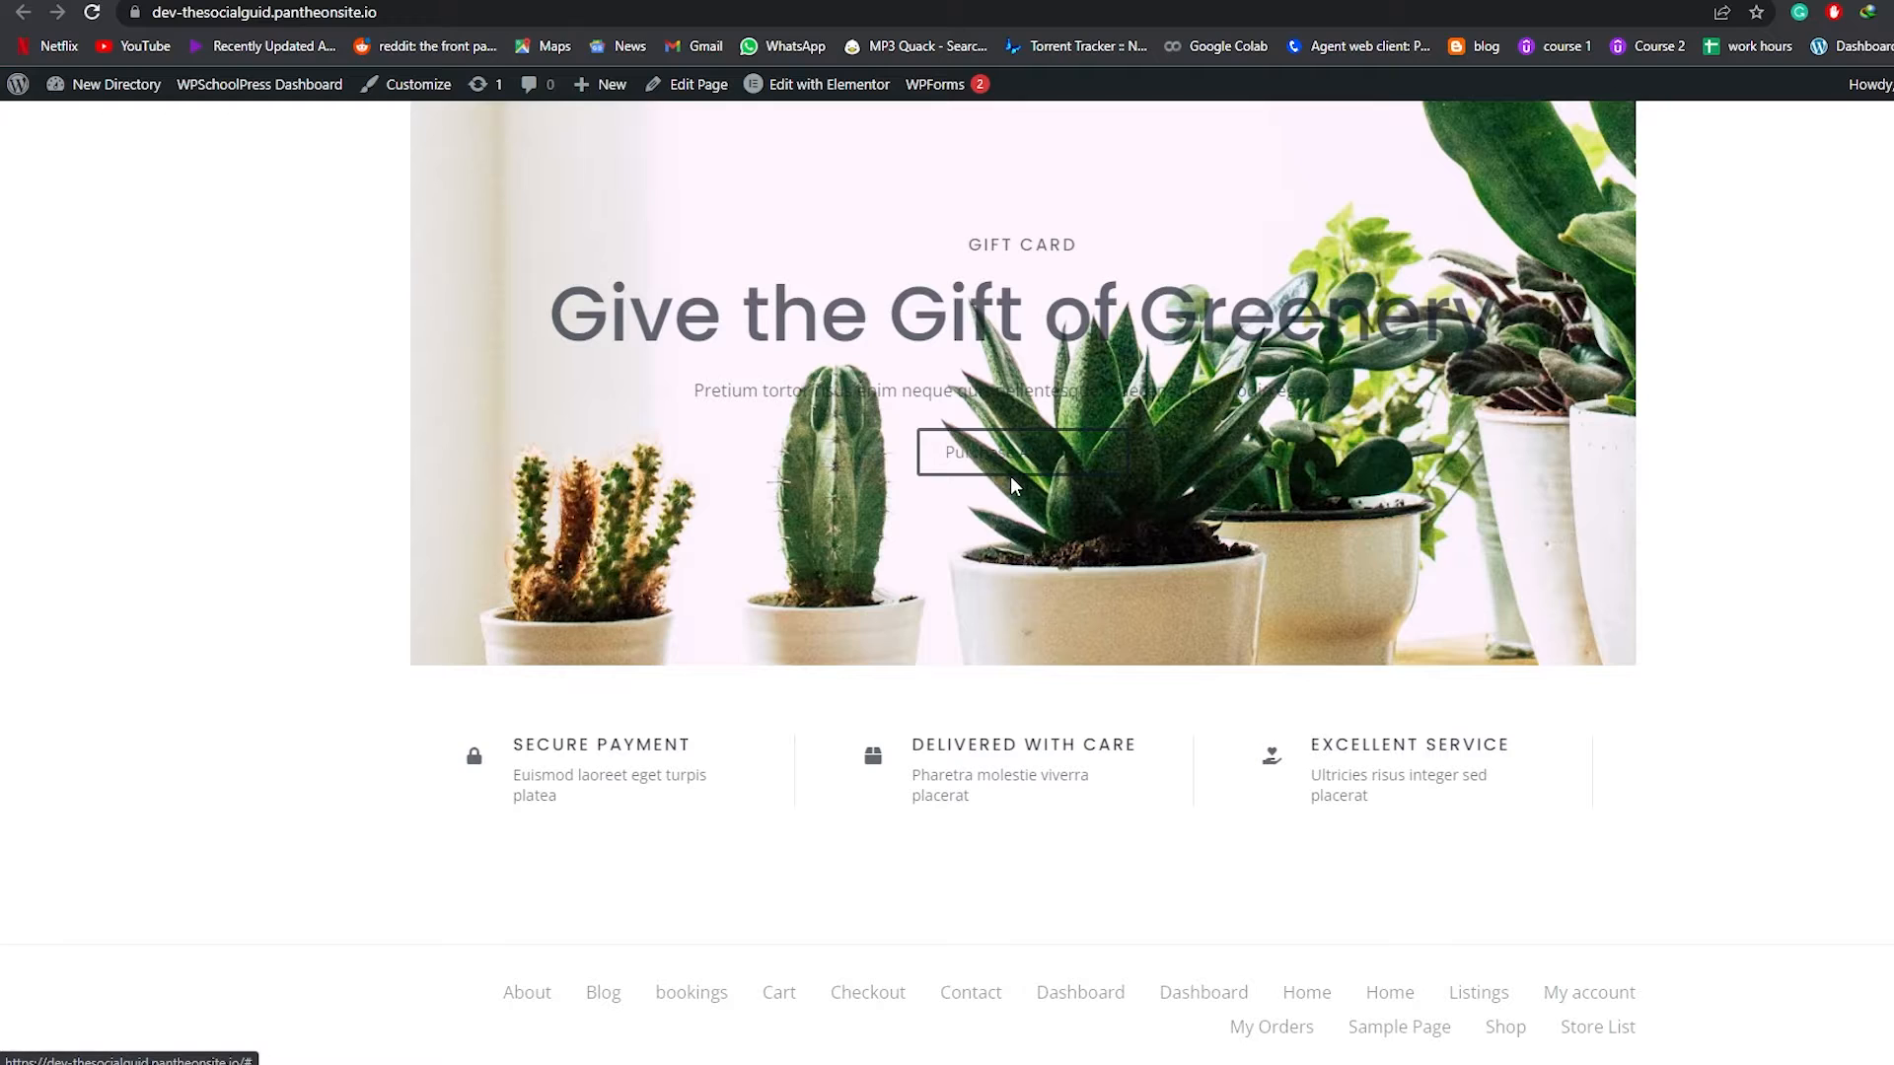
pyautogui.scroll(6, 1041, 481)
pyautogui.scroll(10, 1044, 479)
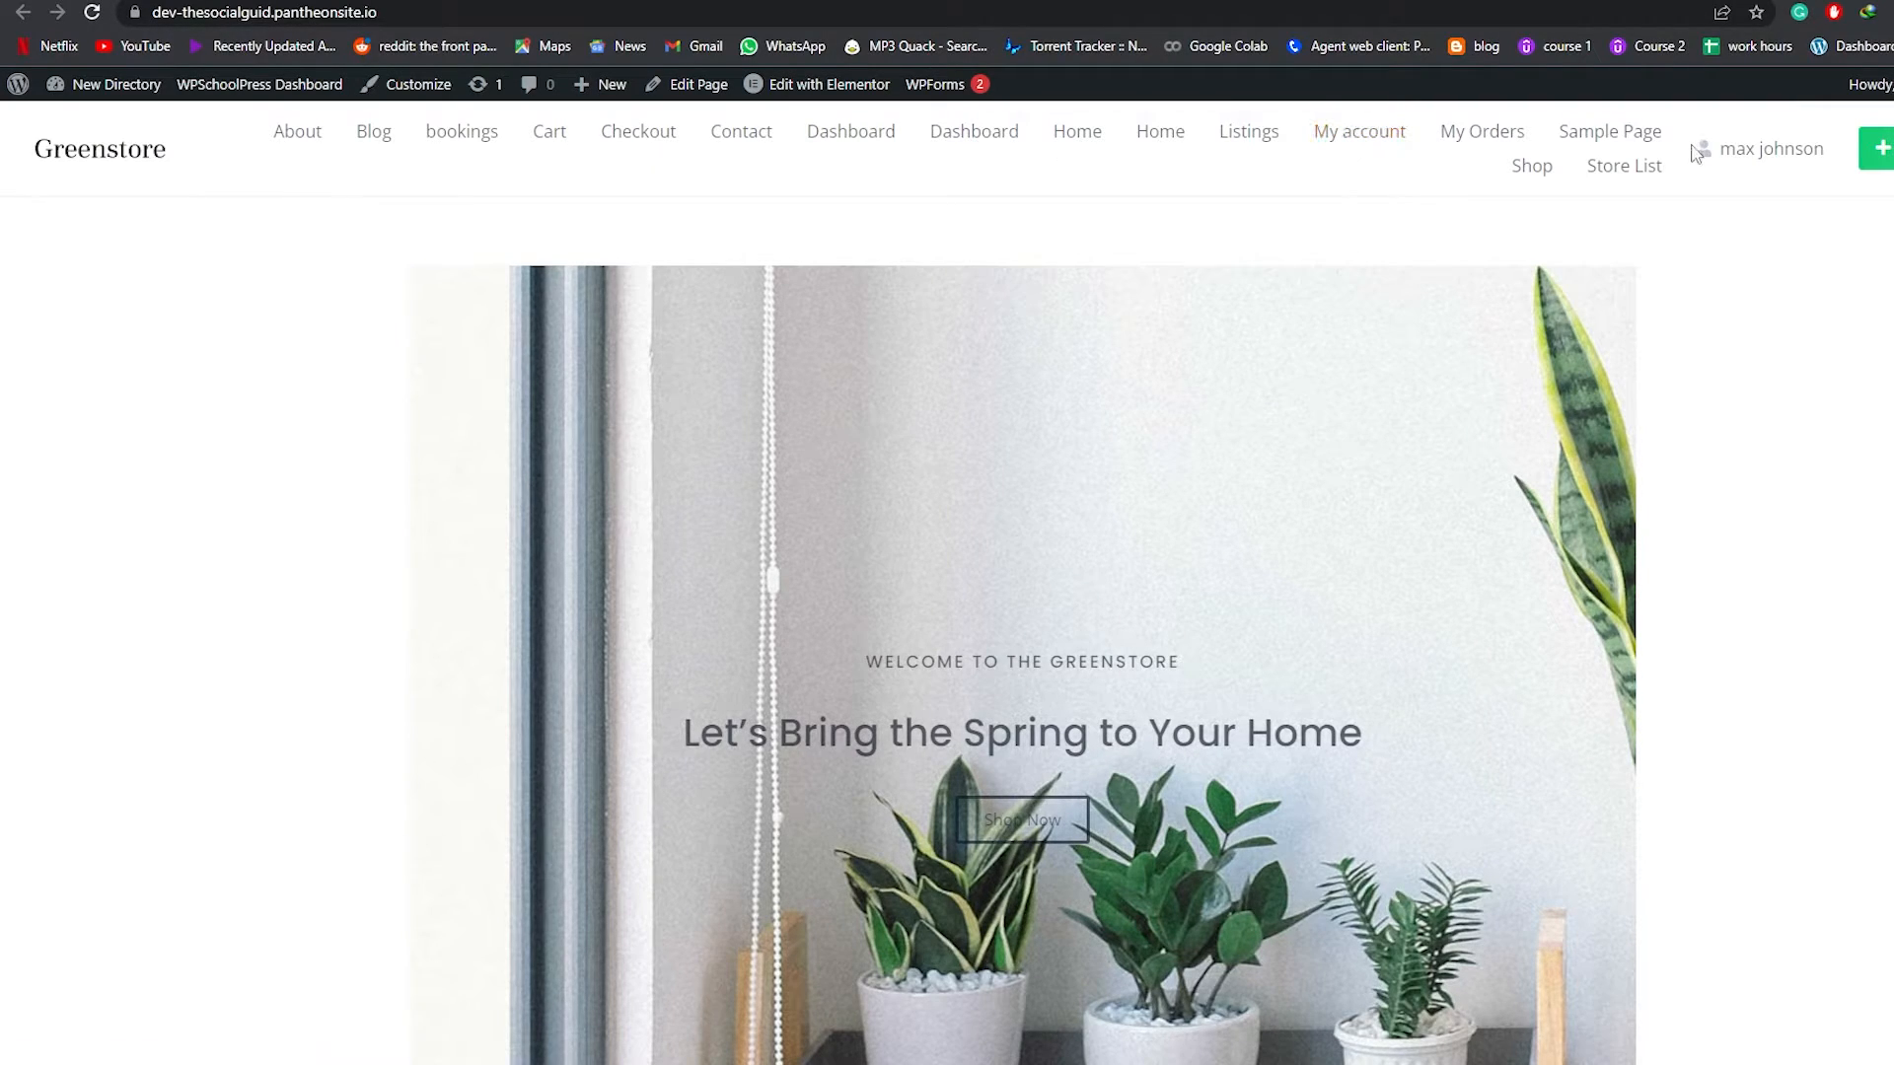
pyautogui.scroll(-3, 1368, 530)
pyautogui.scroll(-20, 1368, 530)
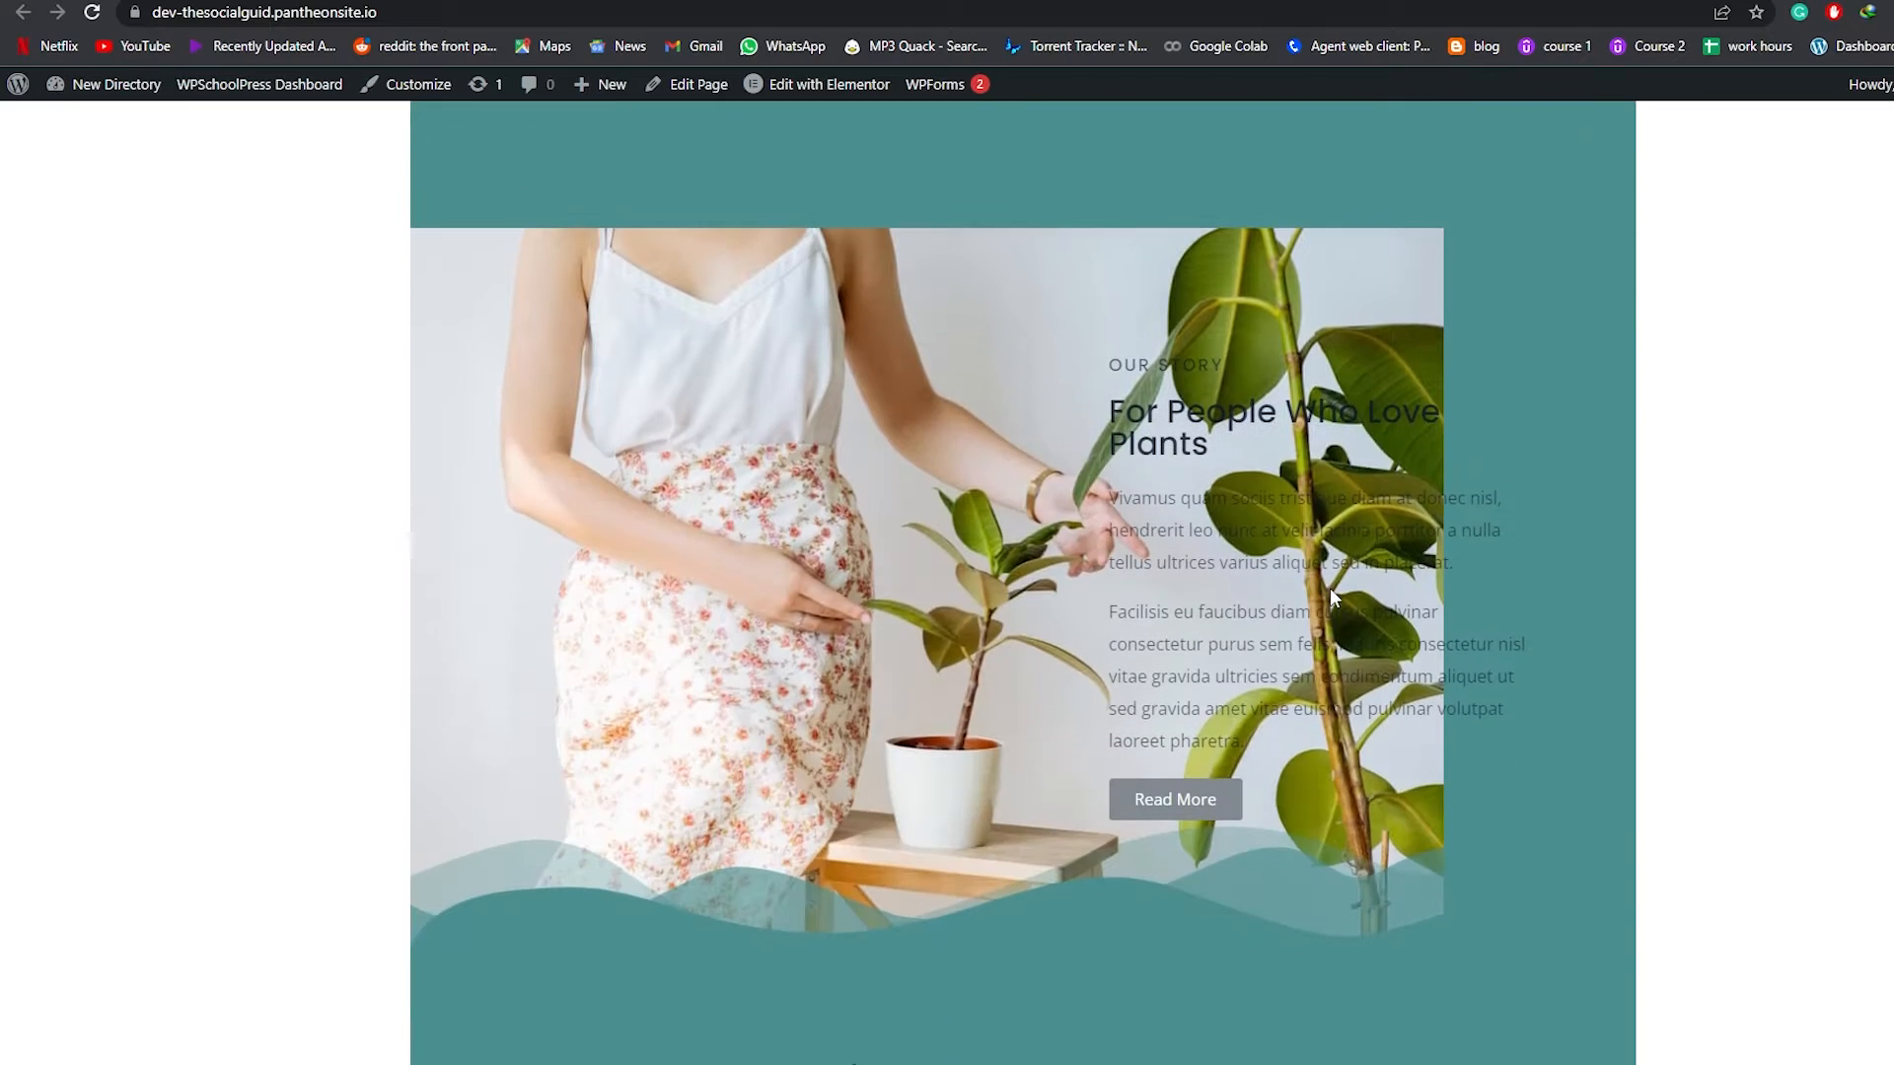
pyautogui.scroll(20, 1313, 590)
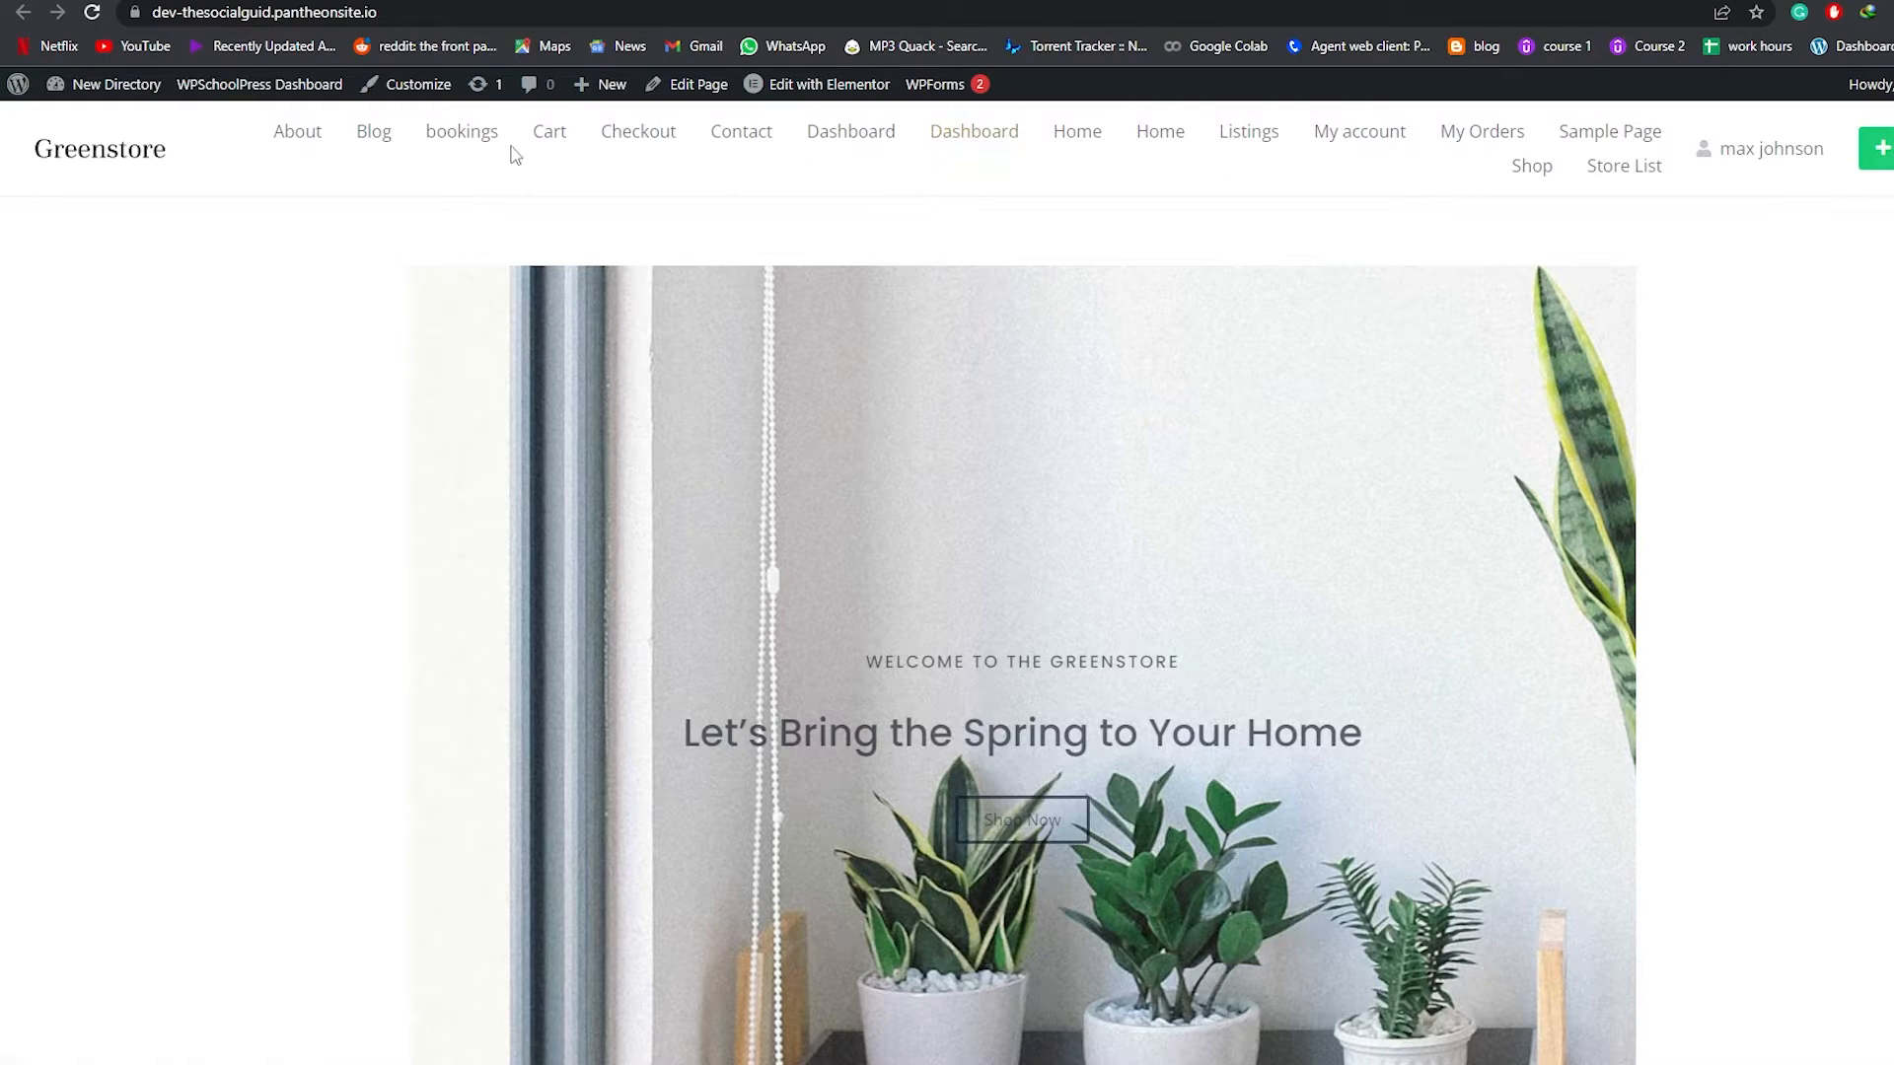
pyautogui.hotkey('alt', 'Left')
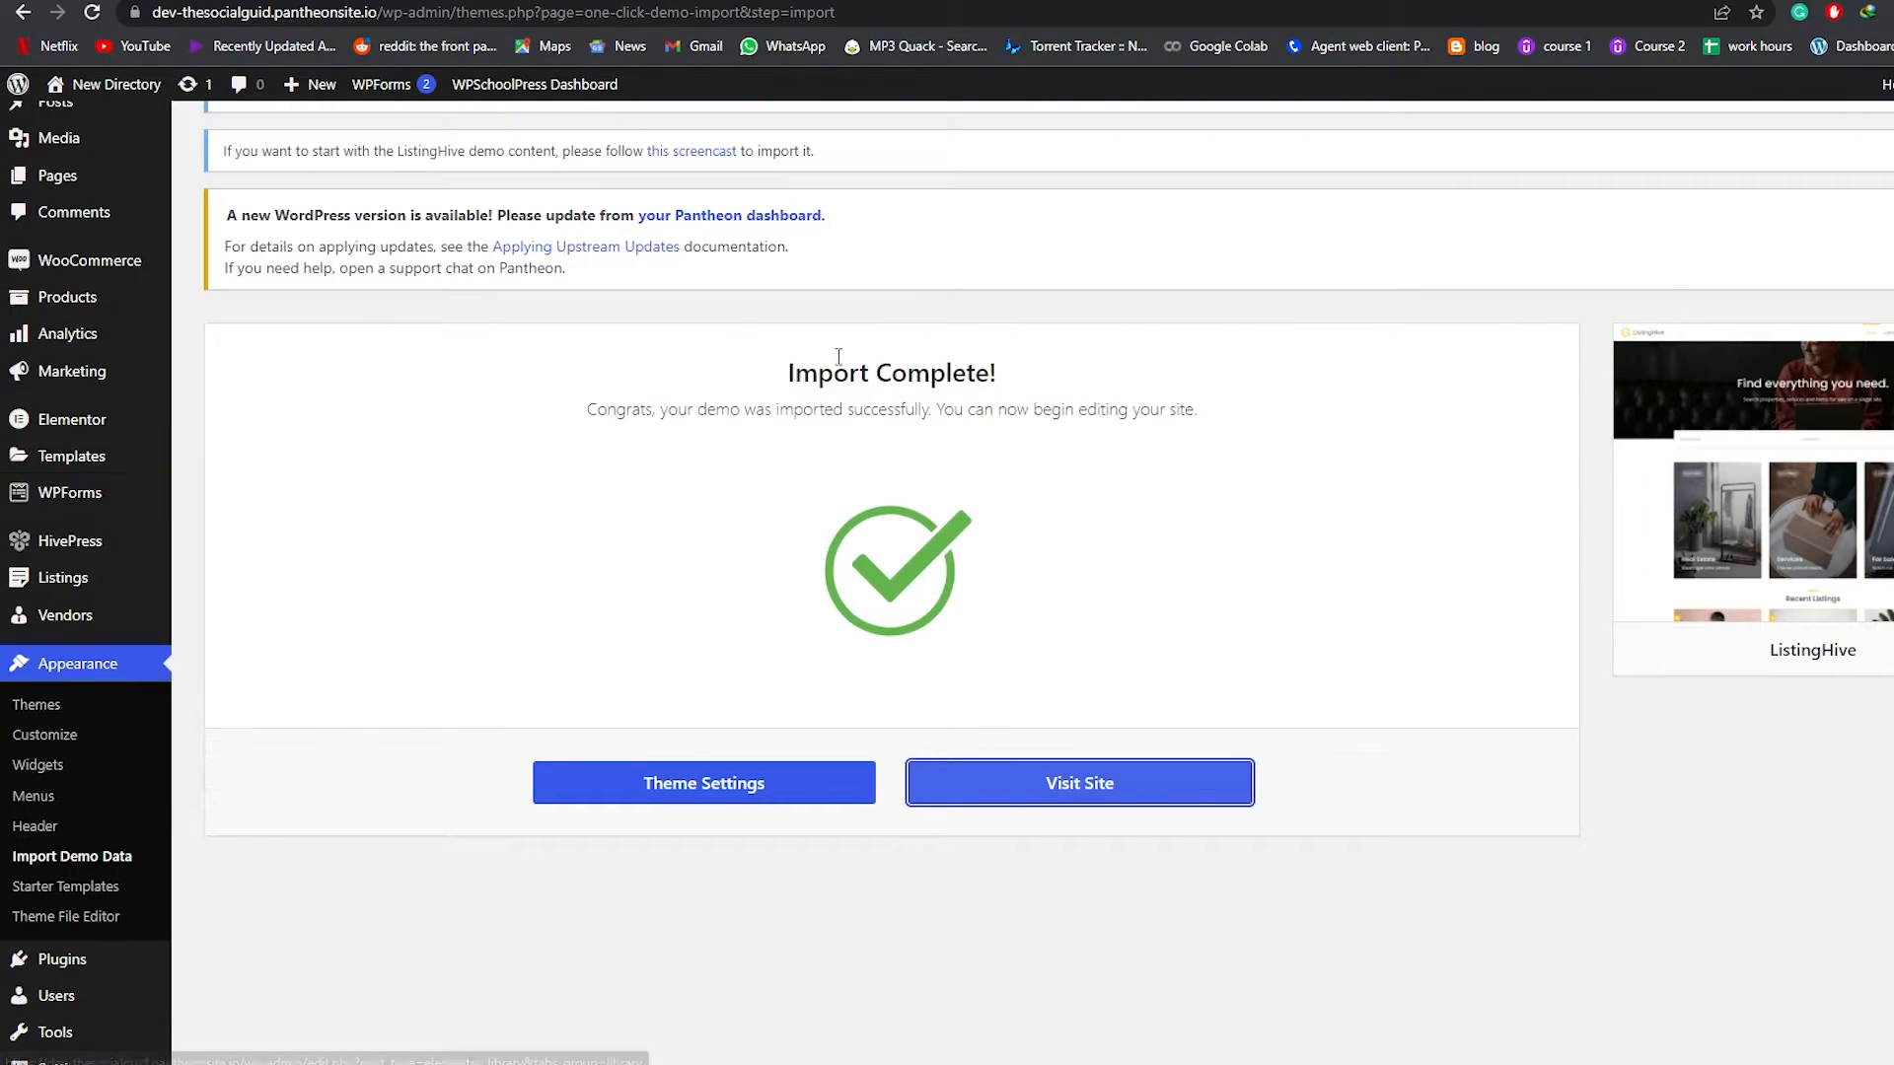
# Step: Open the active ListingHive theme from the installed themes and browse the starter templates for "listing hive"
pyautogui.scroll(-10, 76, 579)
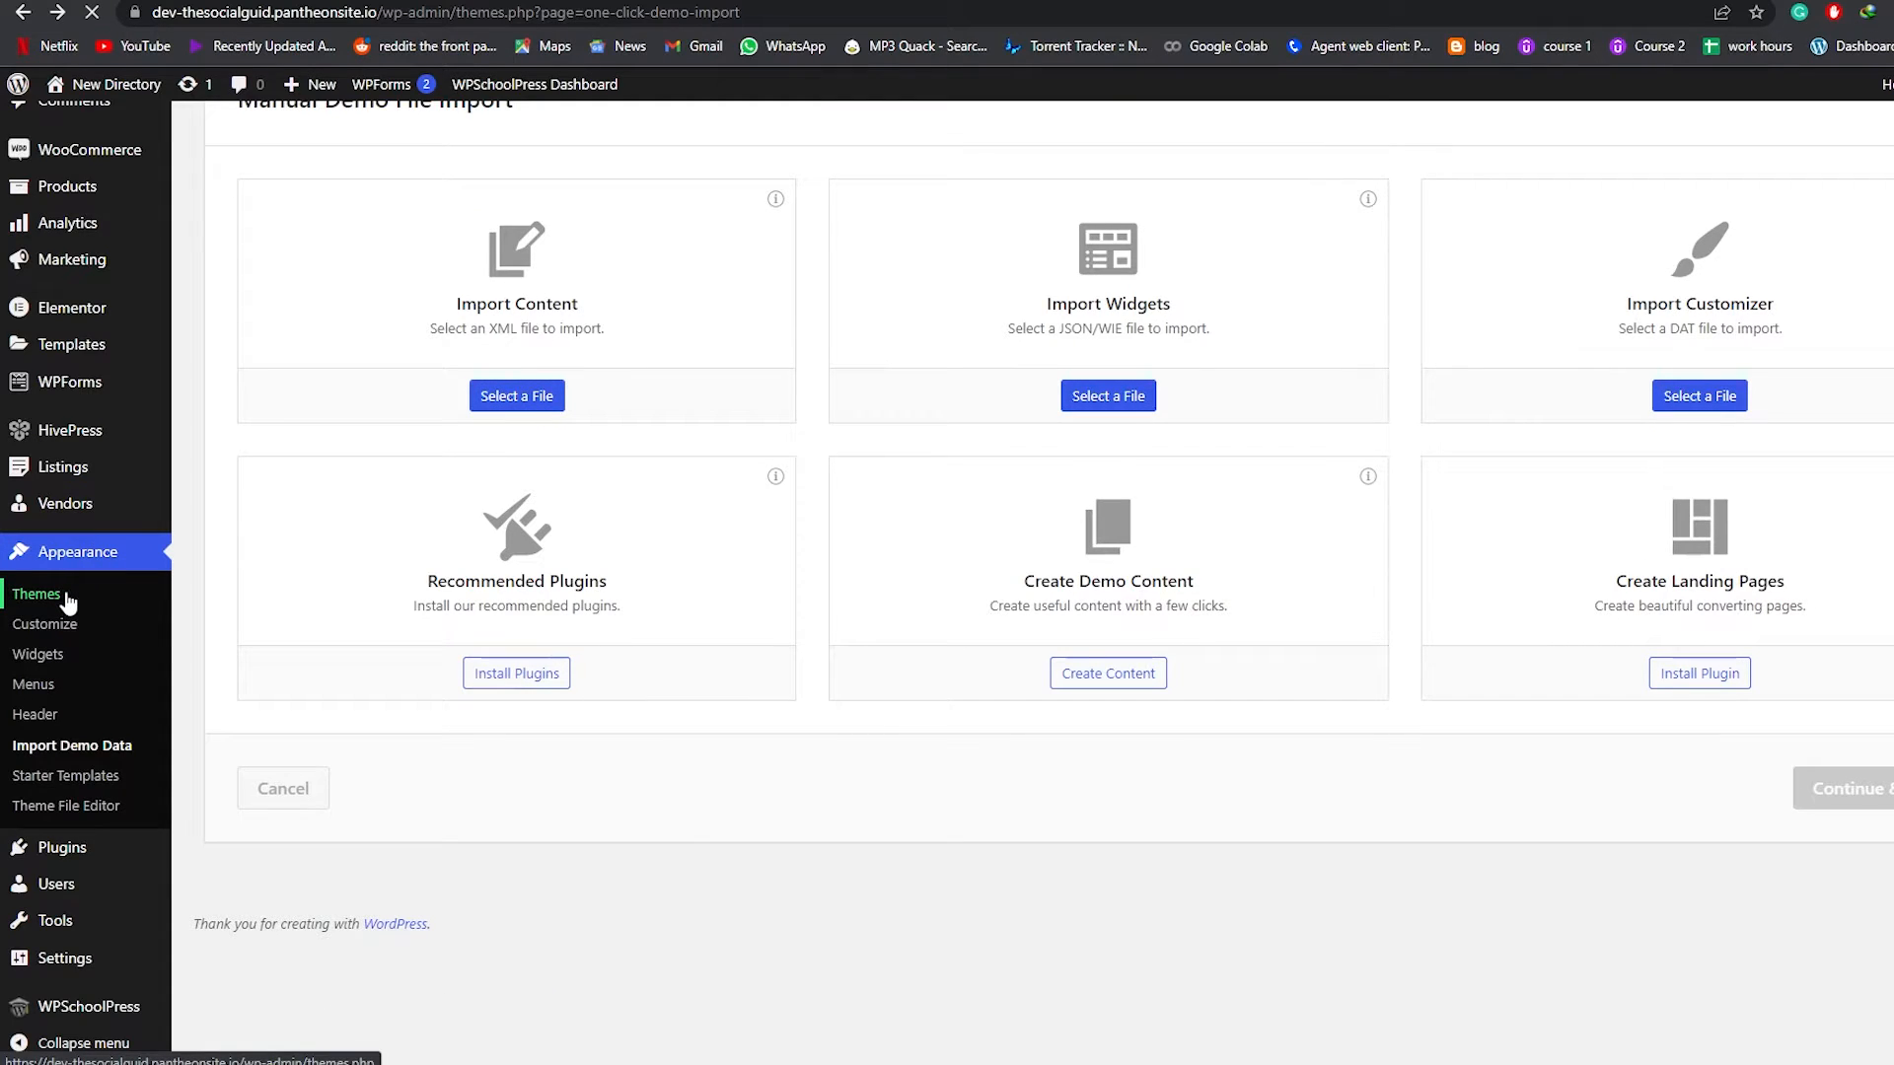
pyautogui.click(67, 602)
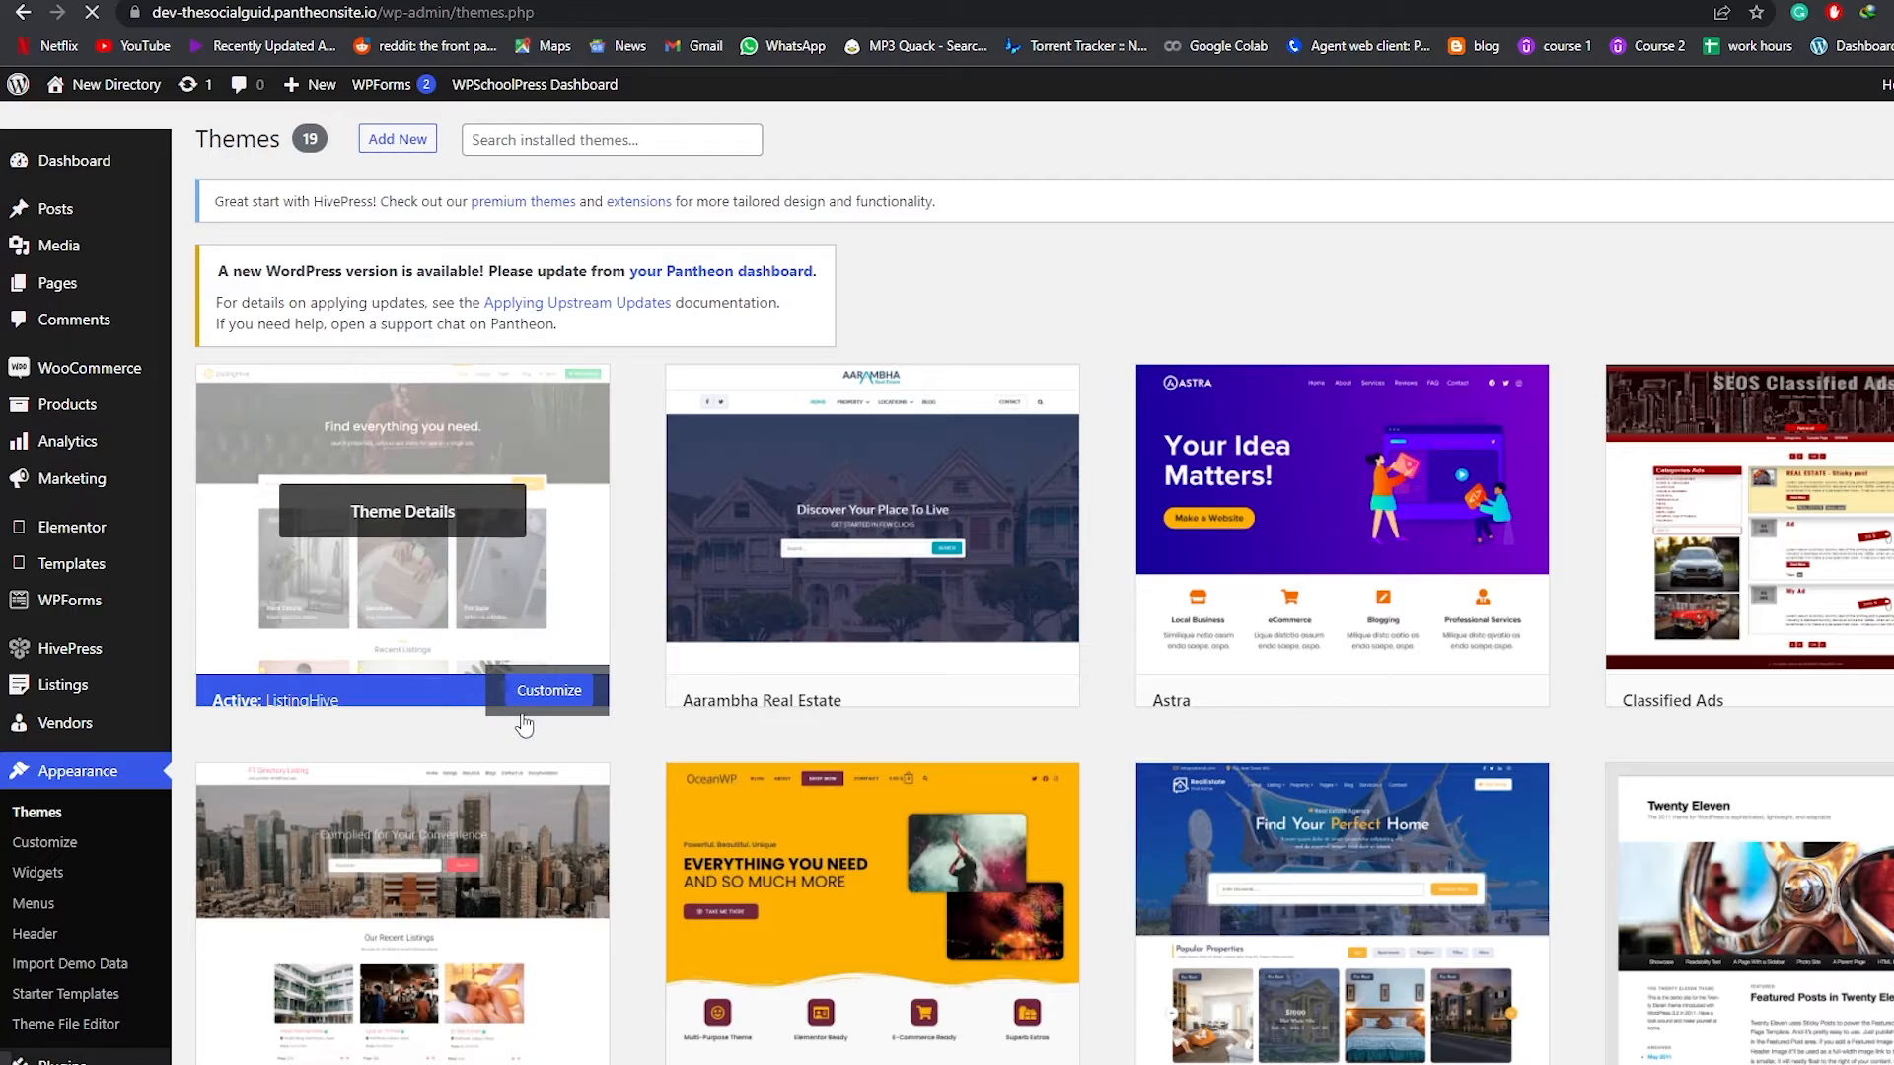
pyautogui.click(539, 664)
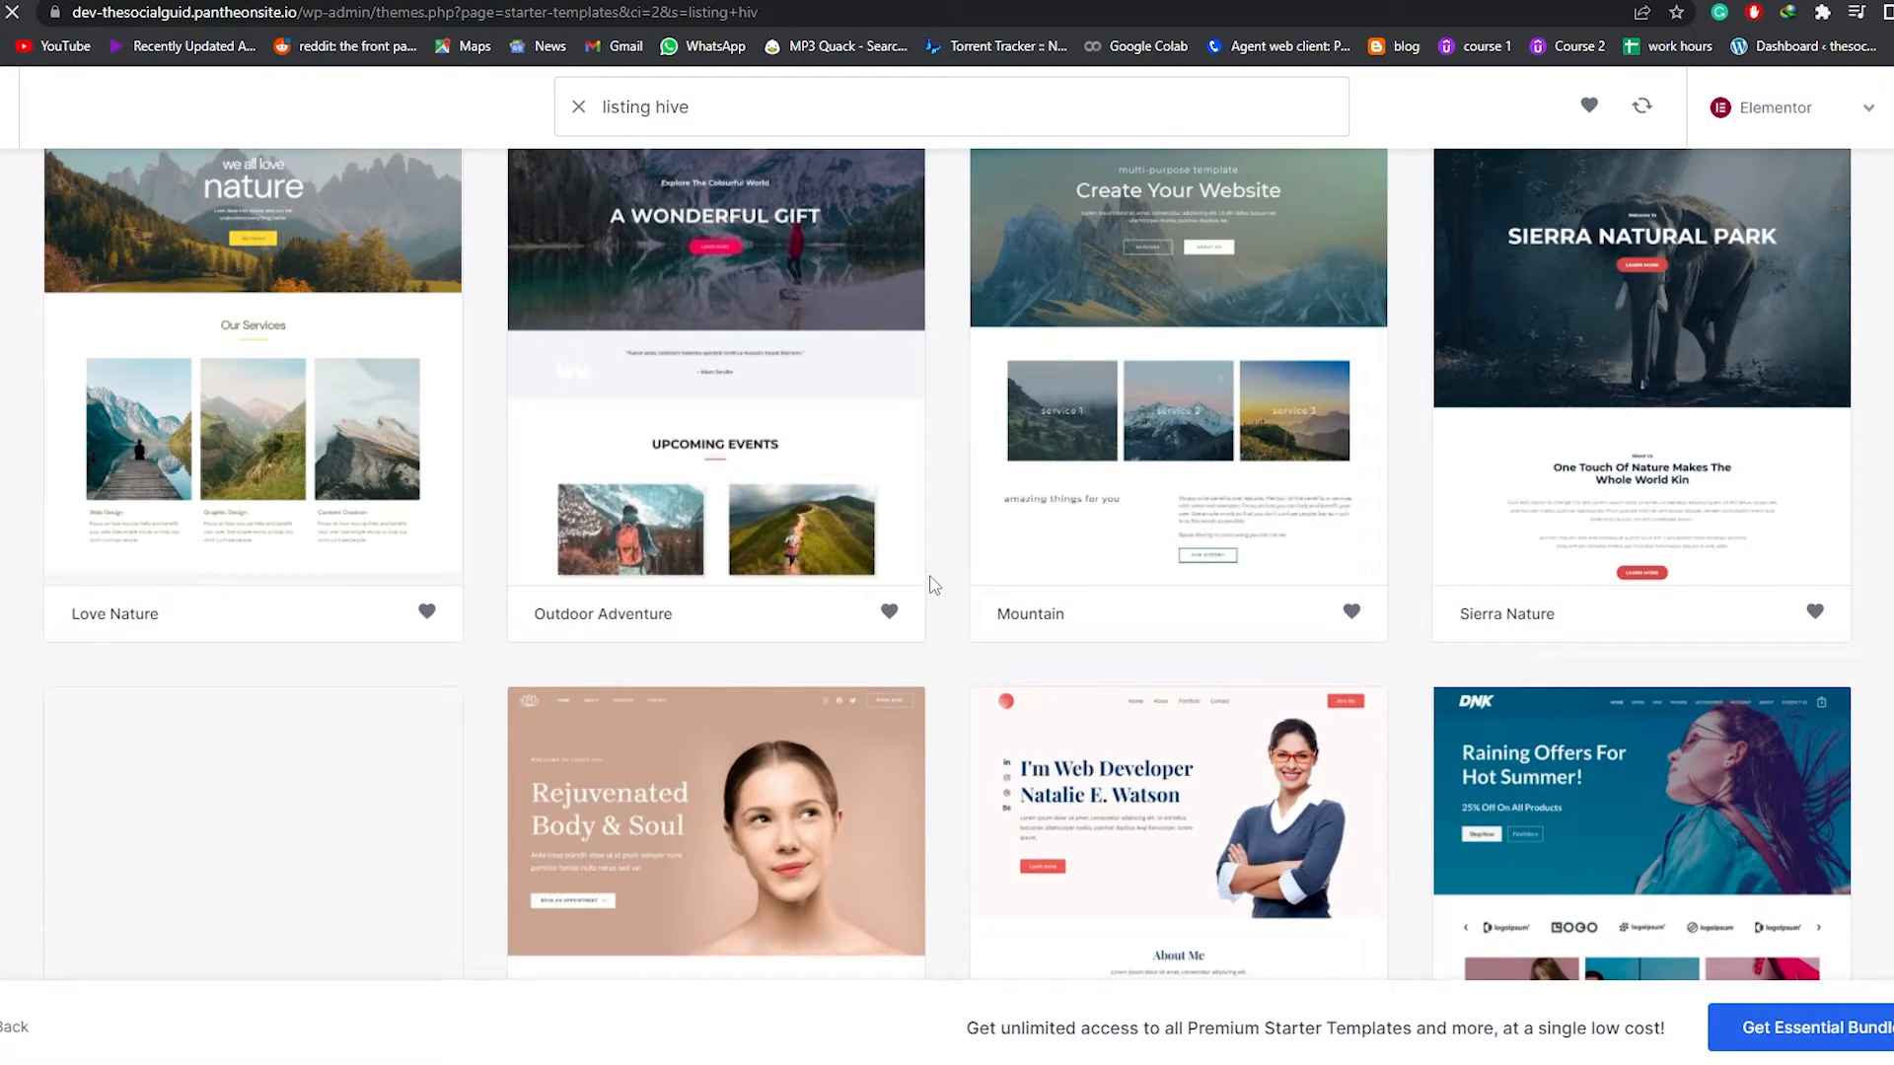
pyautogui.scroll(-4, 1012, 587)
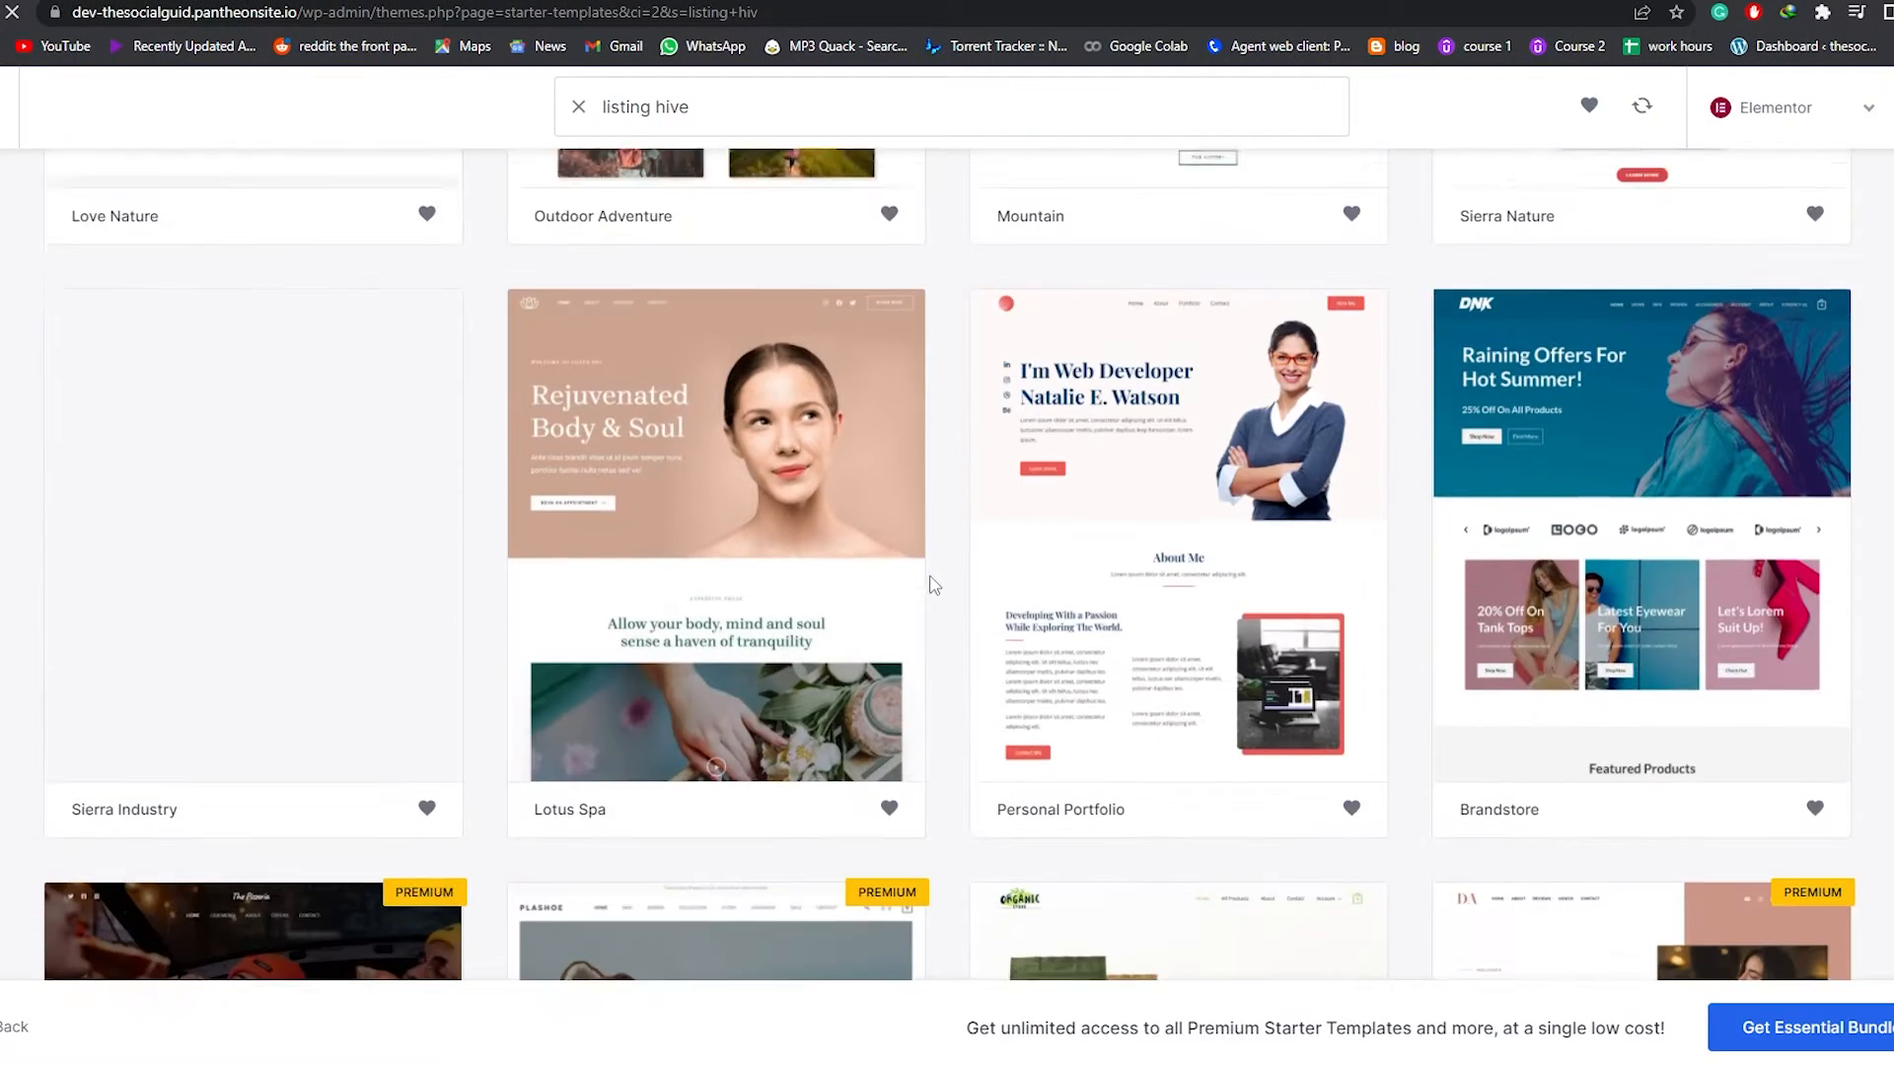
pyautogui.scroll(-3, 933, 585)
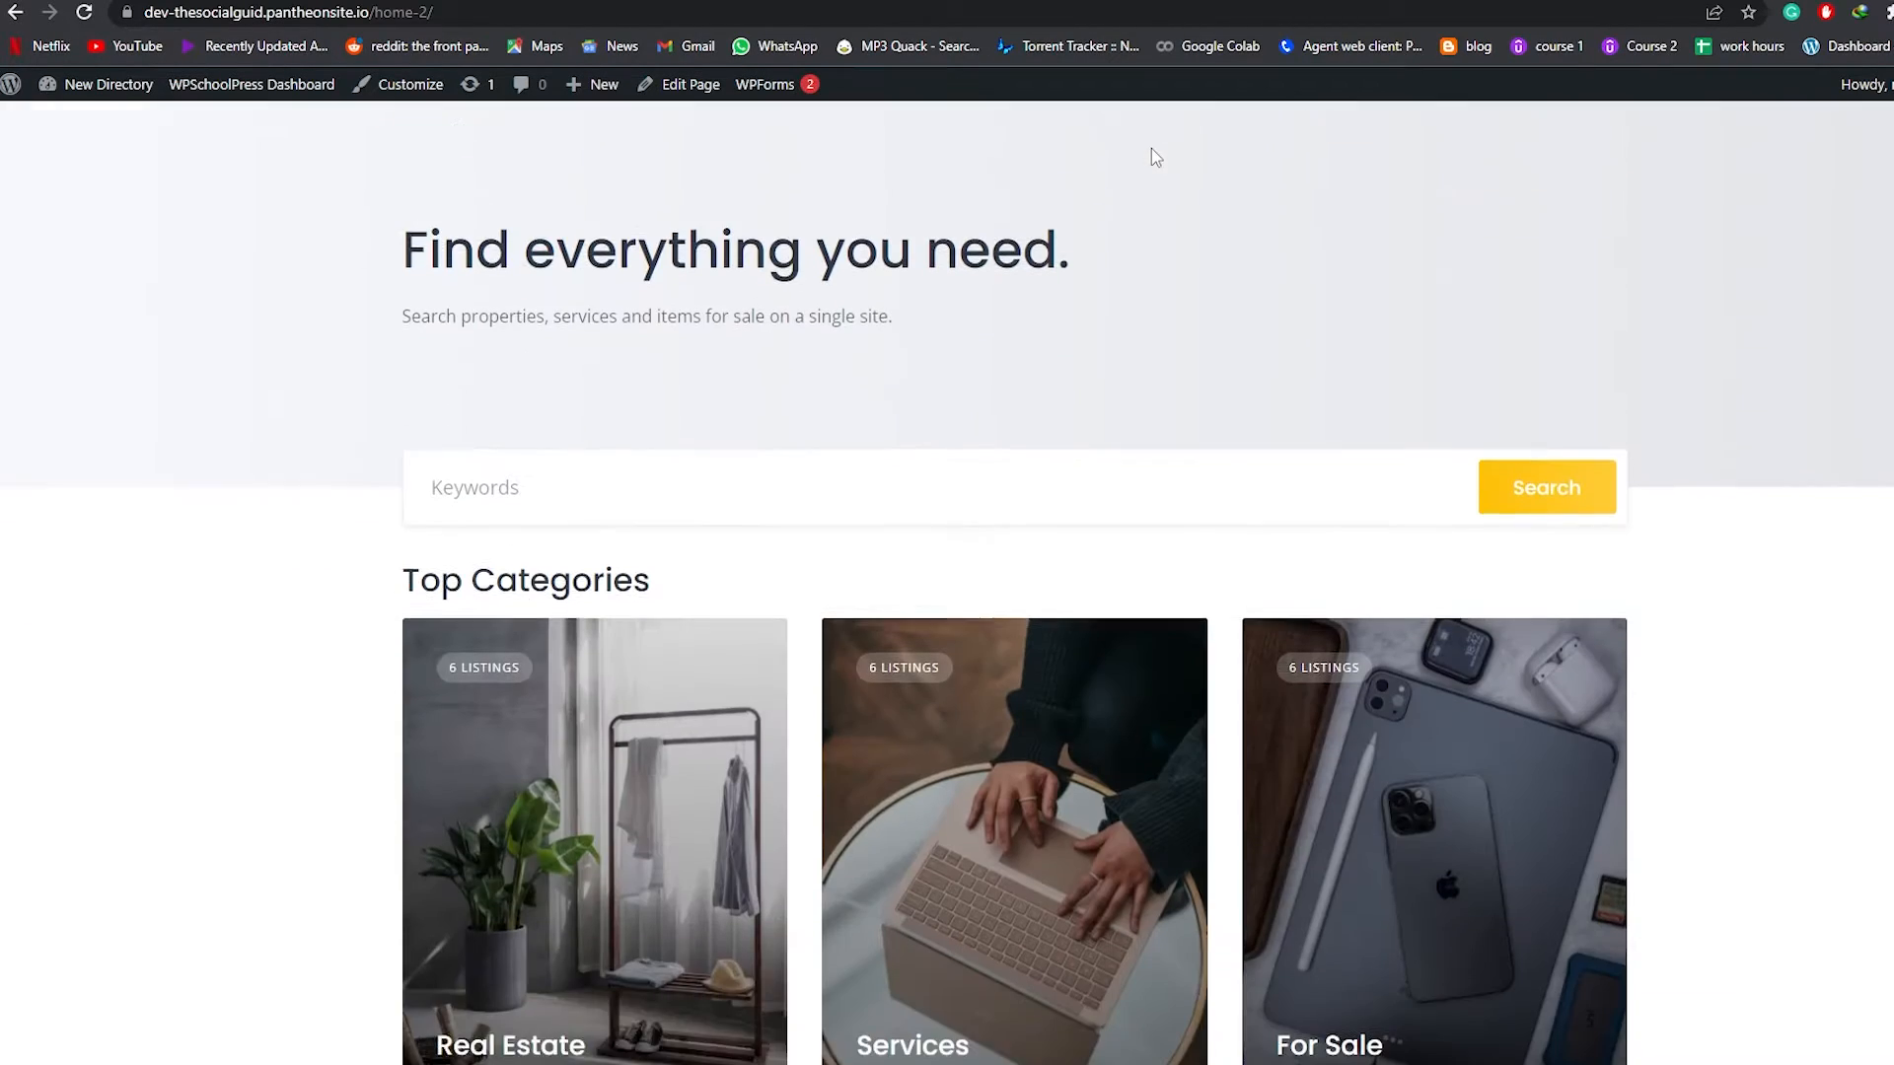
# Step: Examine the site's homepage from header menu to footer, including the search bar, Top Categories and Recent Listings
pyautogui.scroll(-3, 1848, 355)
pyautogui.scroll(-4, 1850, 362)
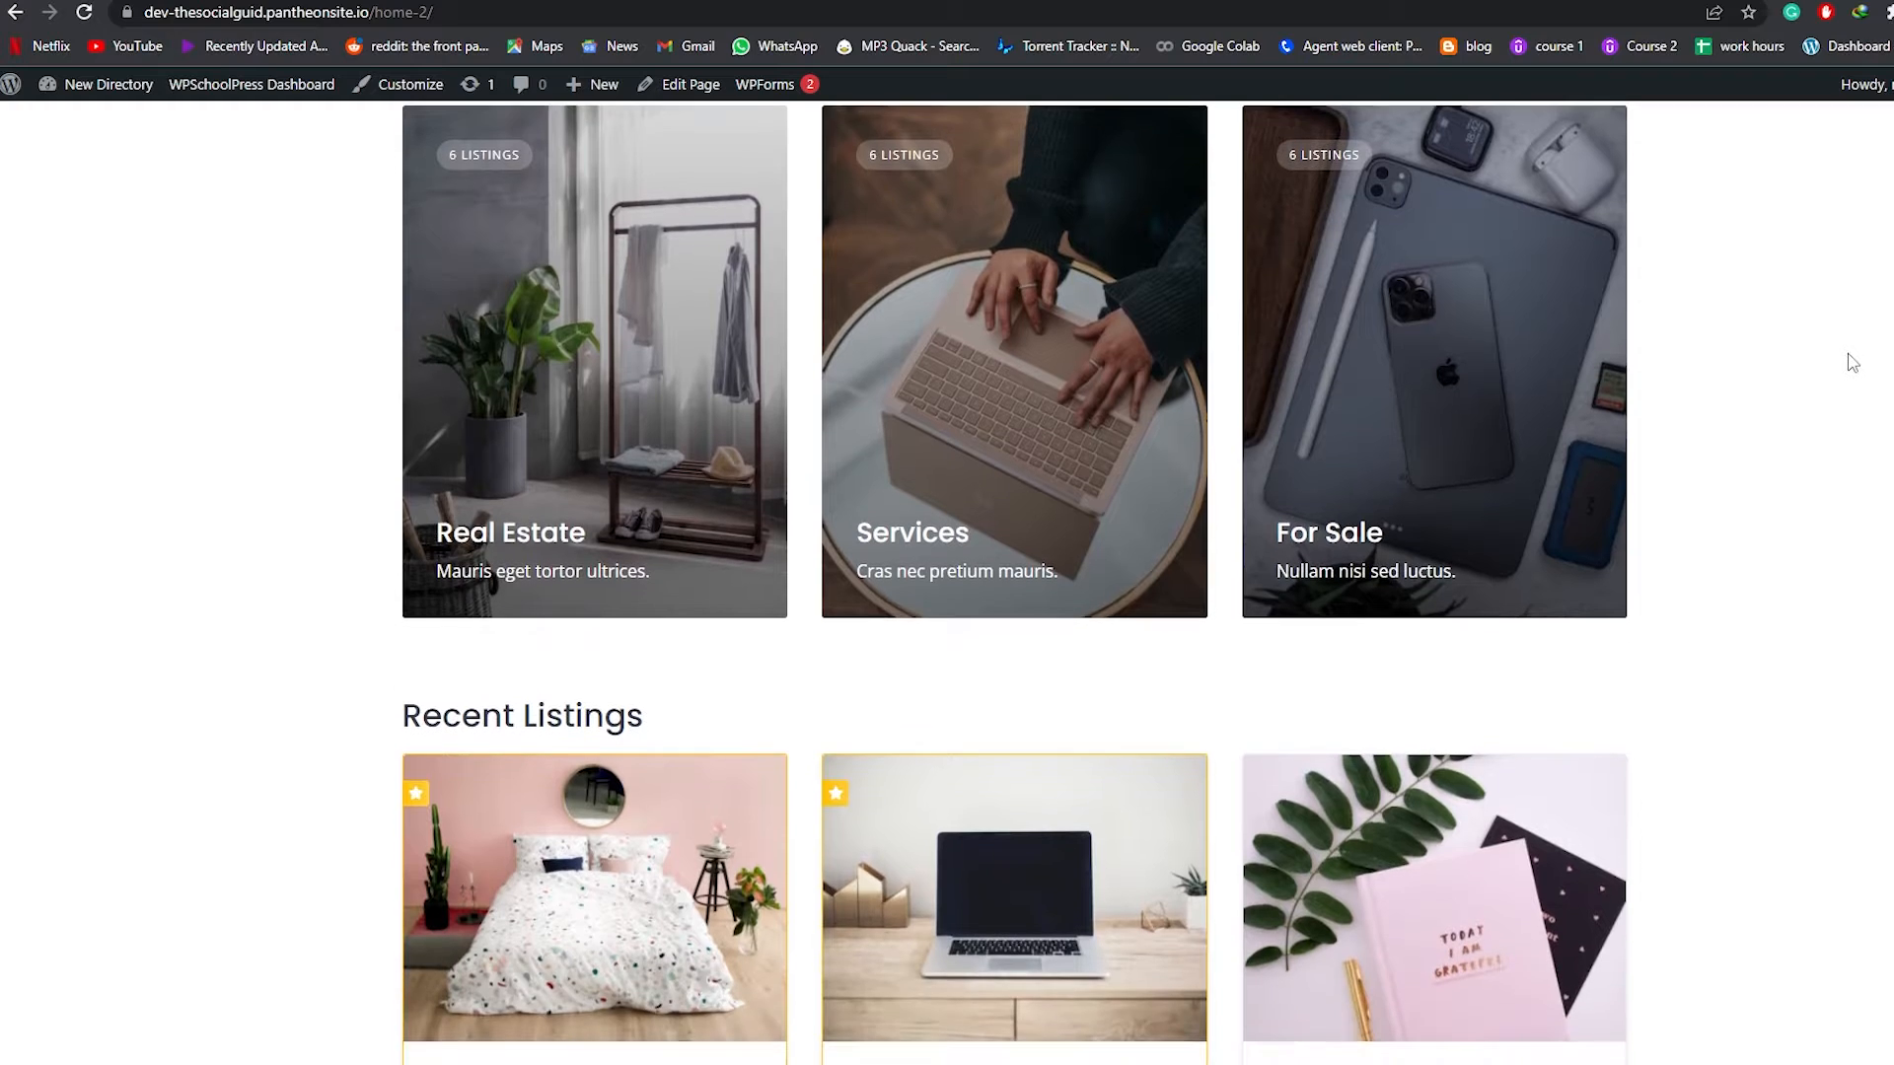
pyautogui.scroll(-2, 1844, 361)
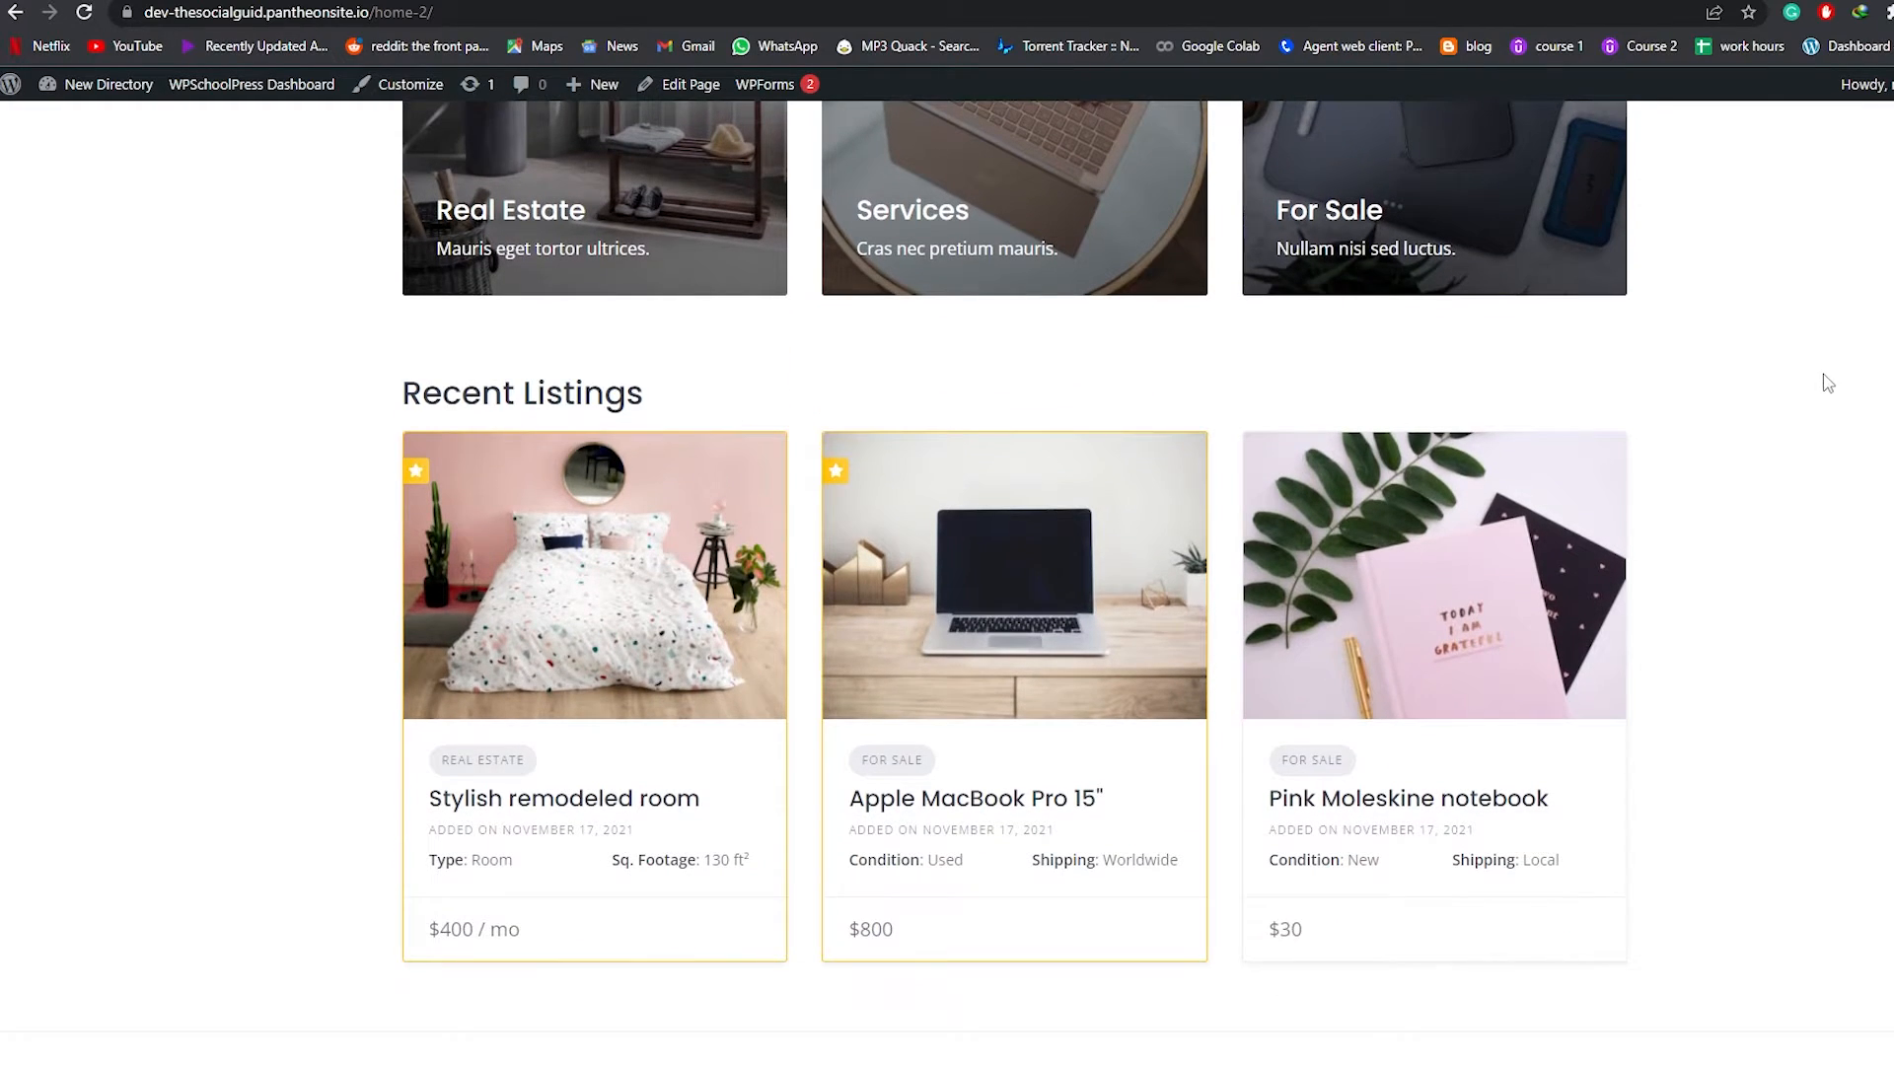
pyautogui.scroll(-1, 1797, 405)
pyautogui.scroll(10, 1751, 410)
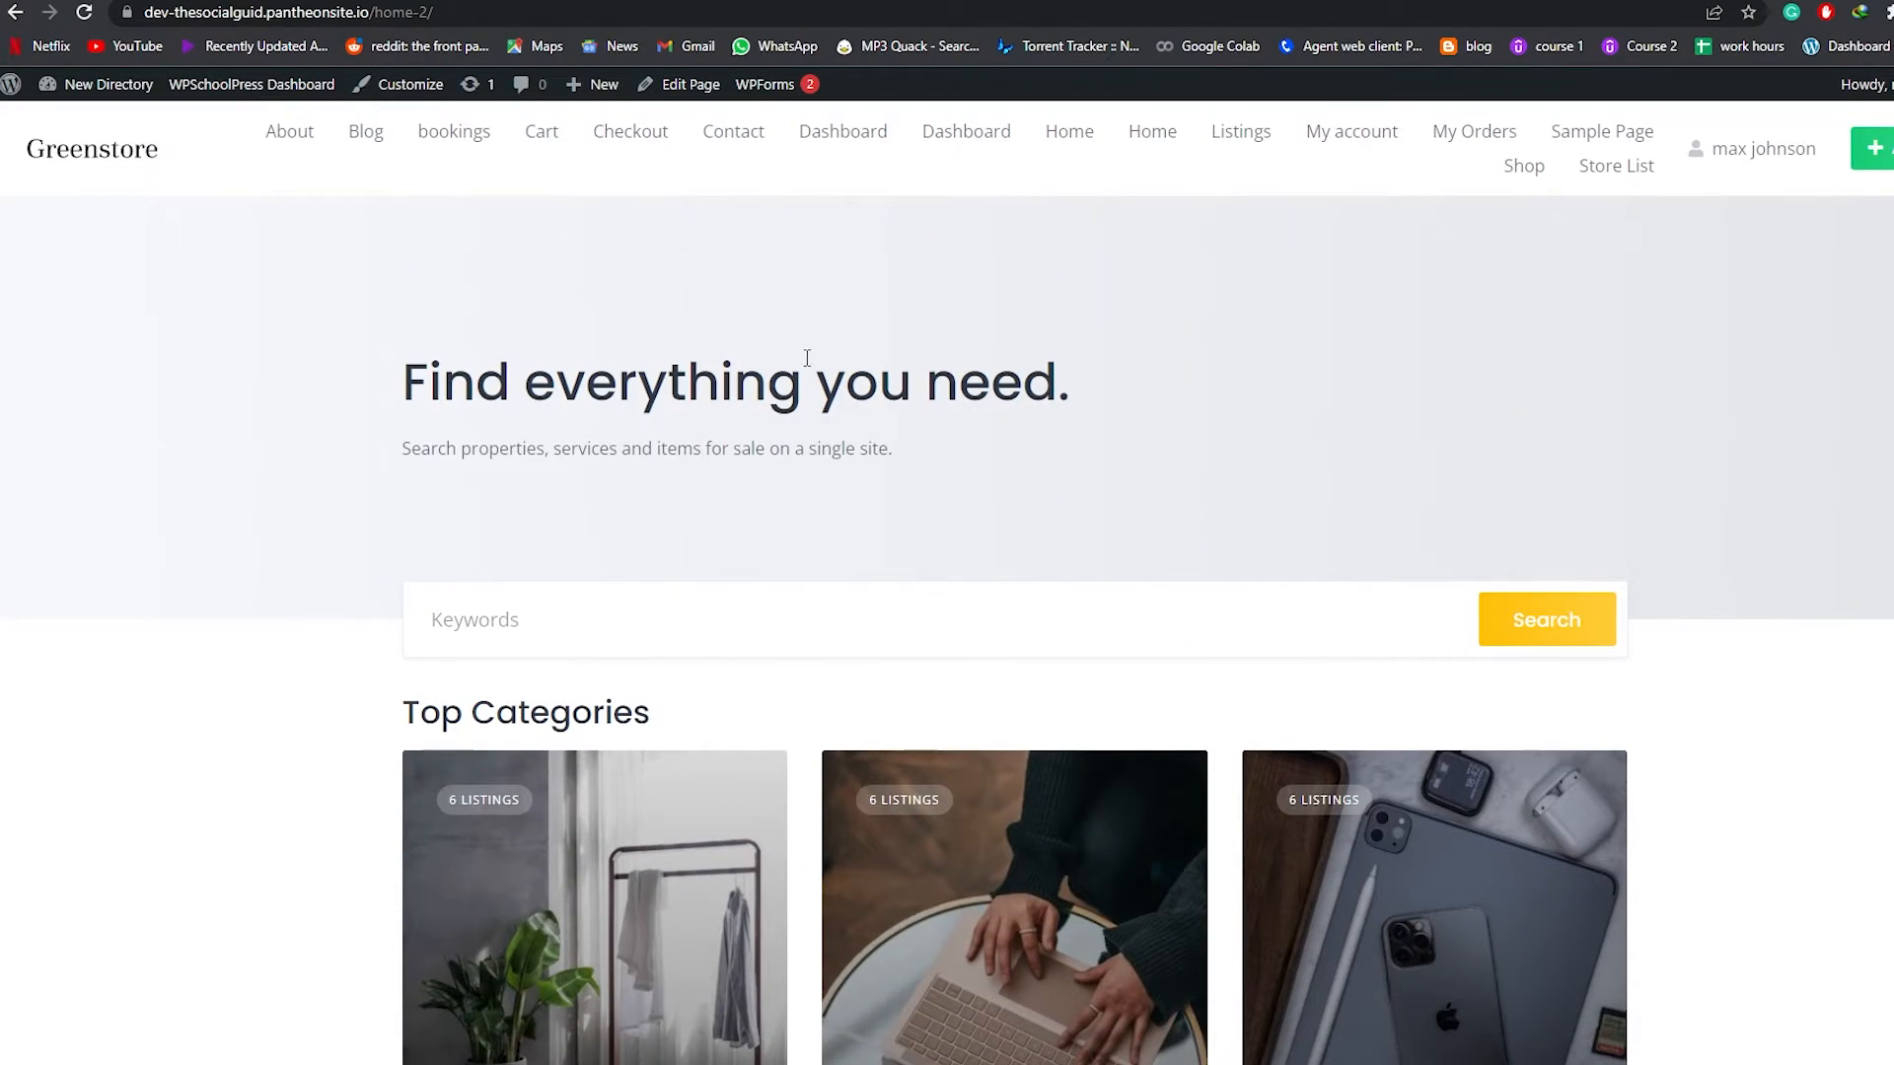
pyautogui.scroll(-4, 790, 493)
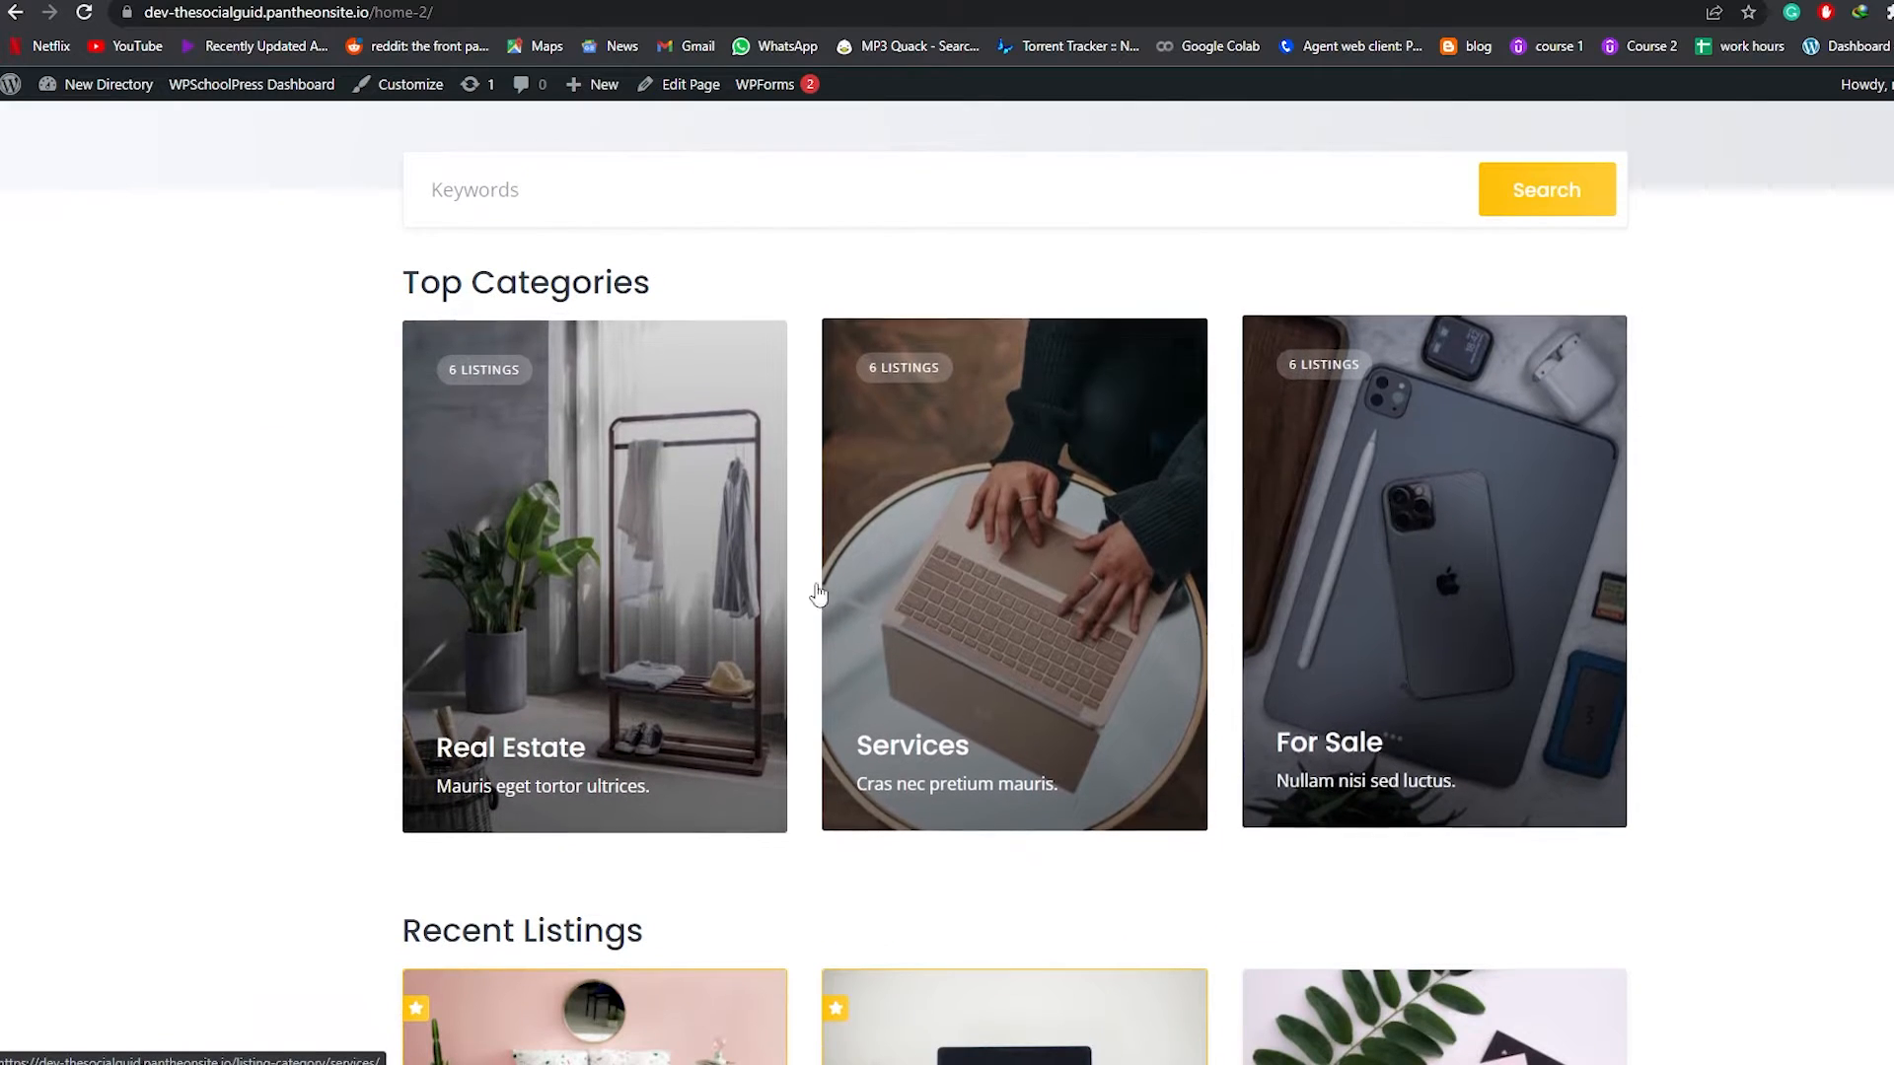
pyautogui.scroll(-1, 1002, 594)
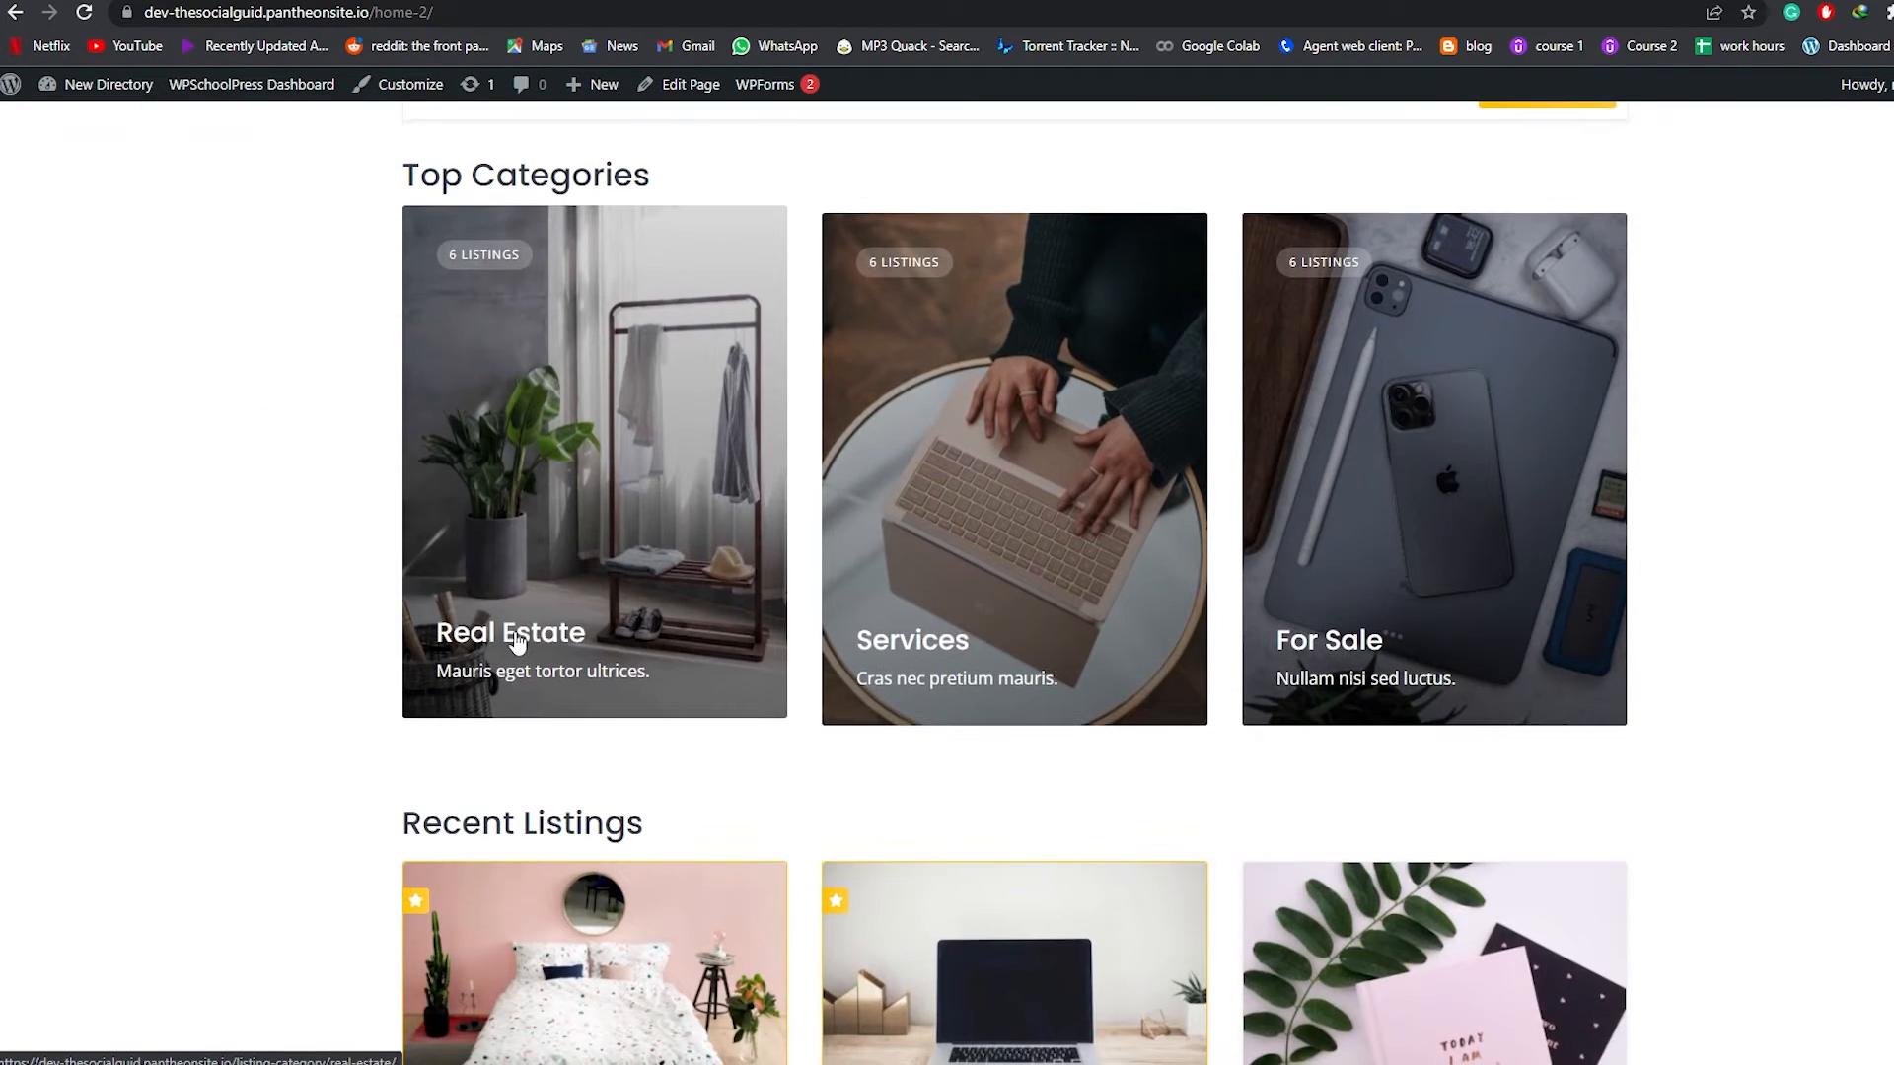
pyautogui.scroll(-1, 1568, 710)
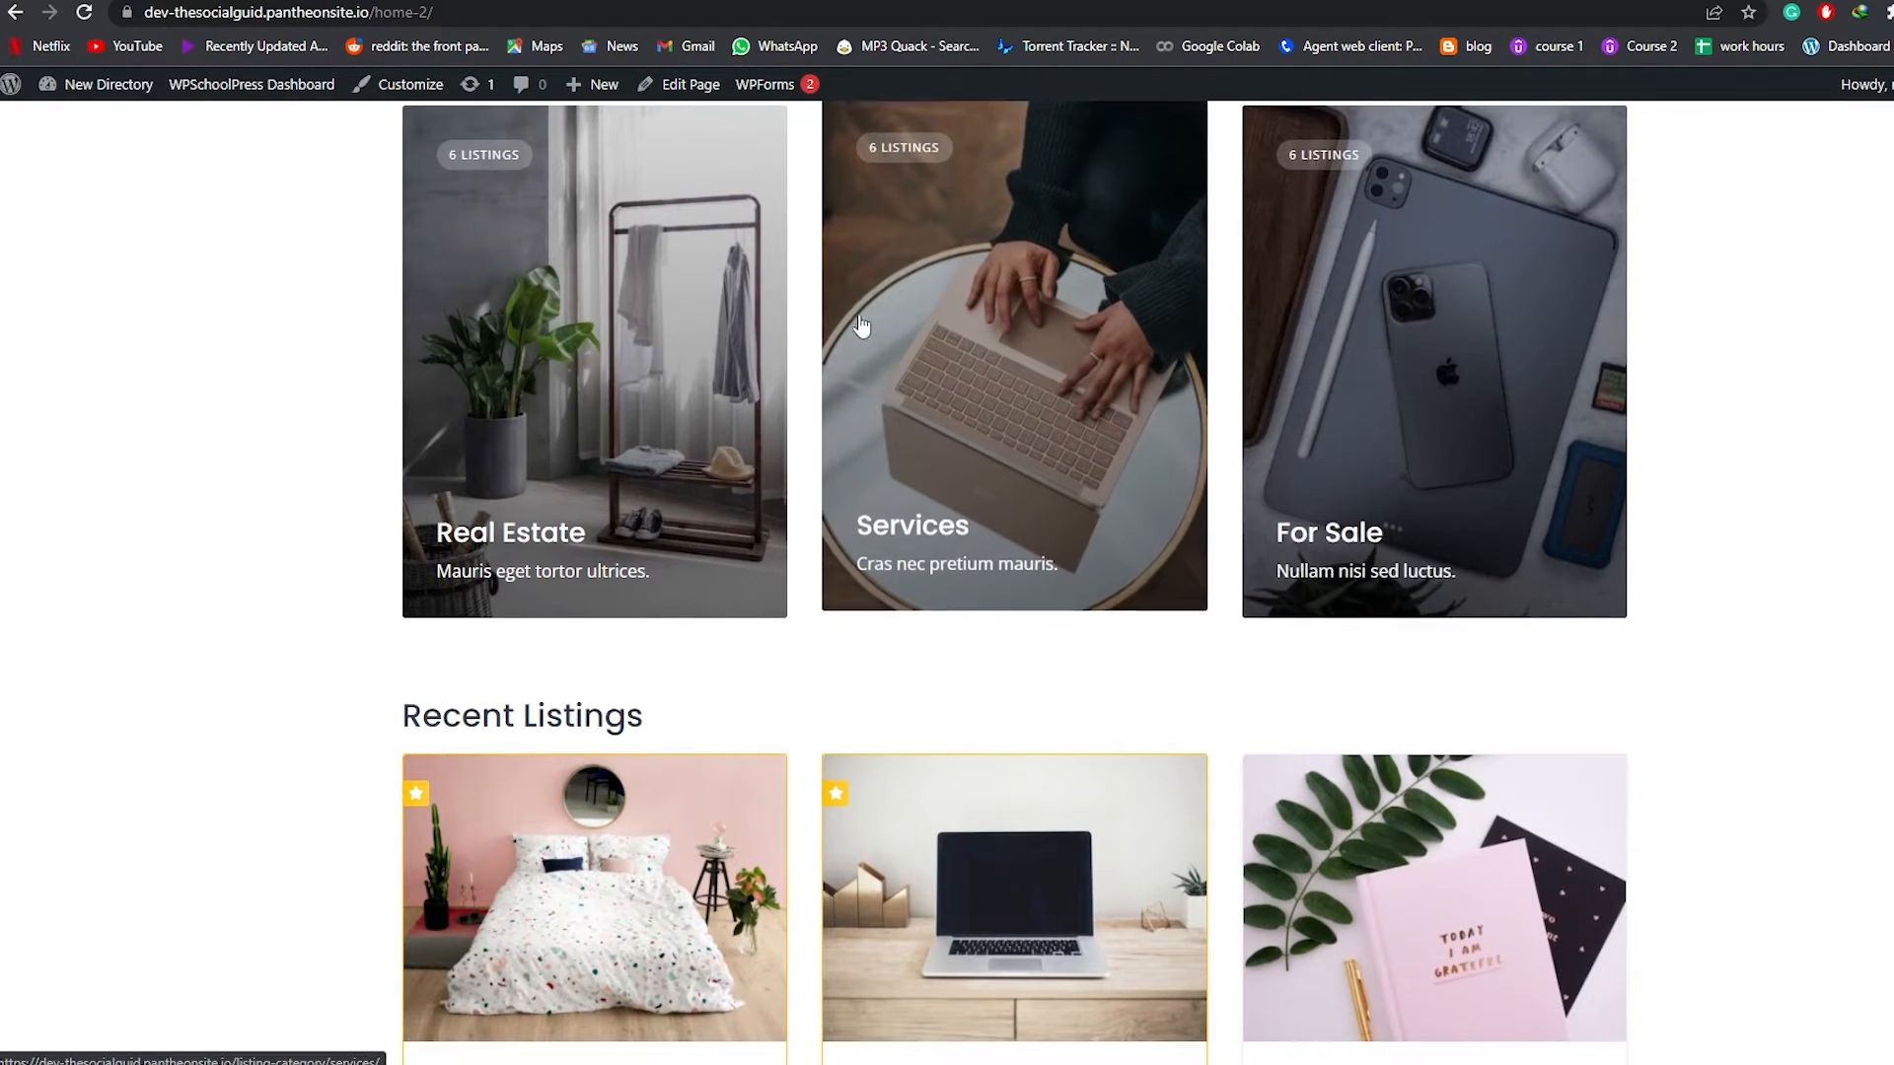
pyautogui.scroll(-3, 861, 326)
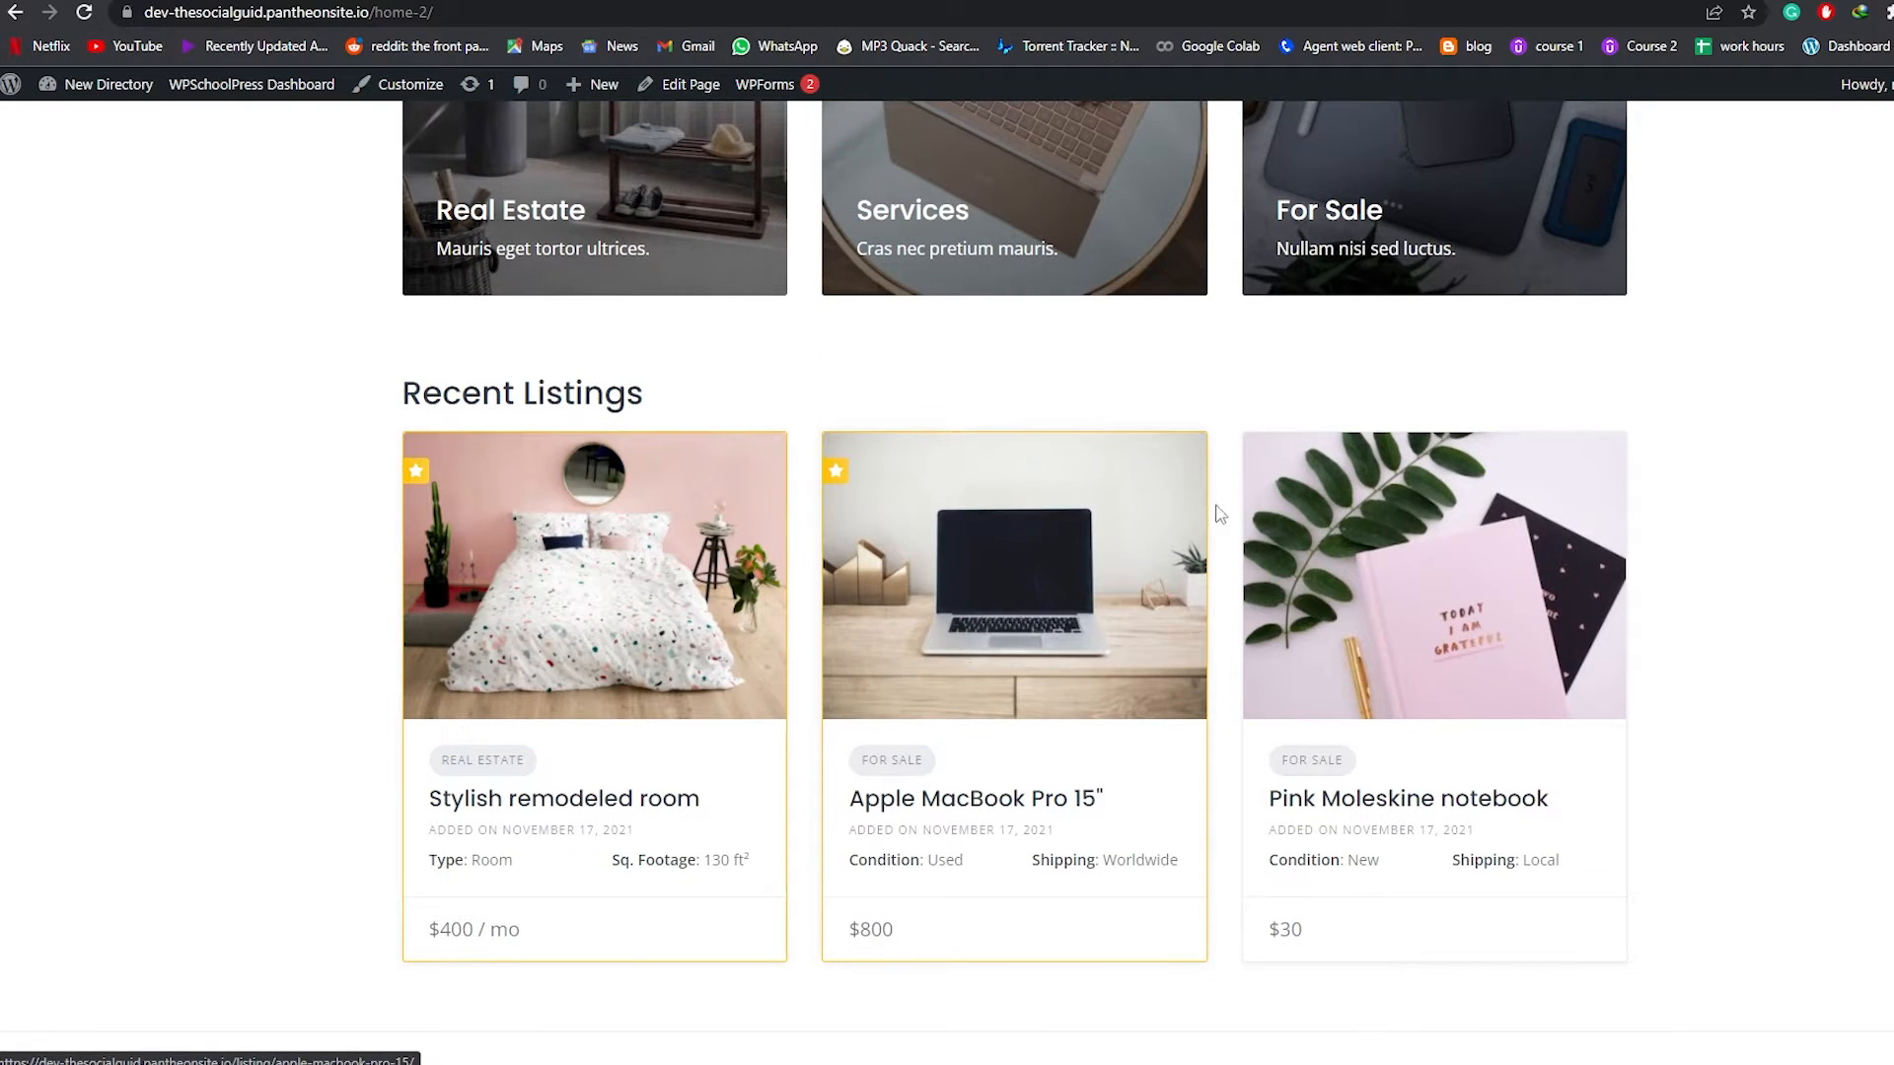
pyautogui.scroll(-1, 1381, 656)
pyautogui.scroll(9, 1480, 676)
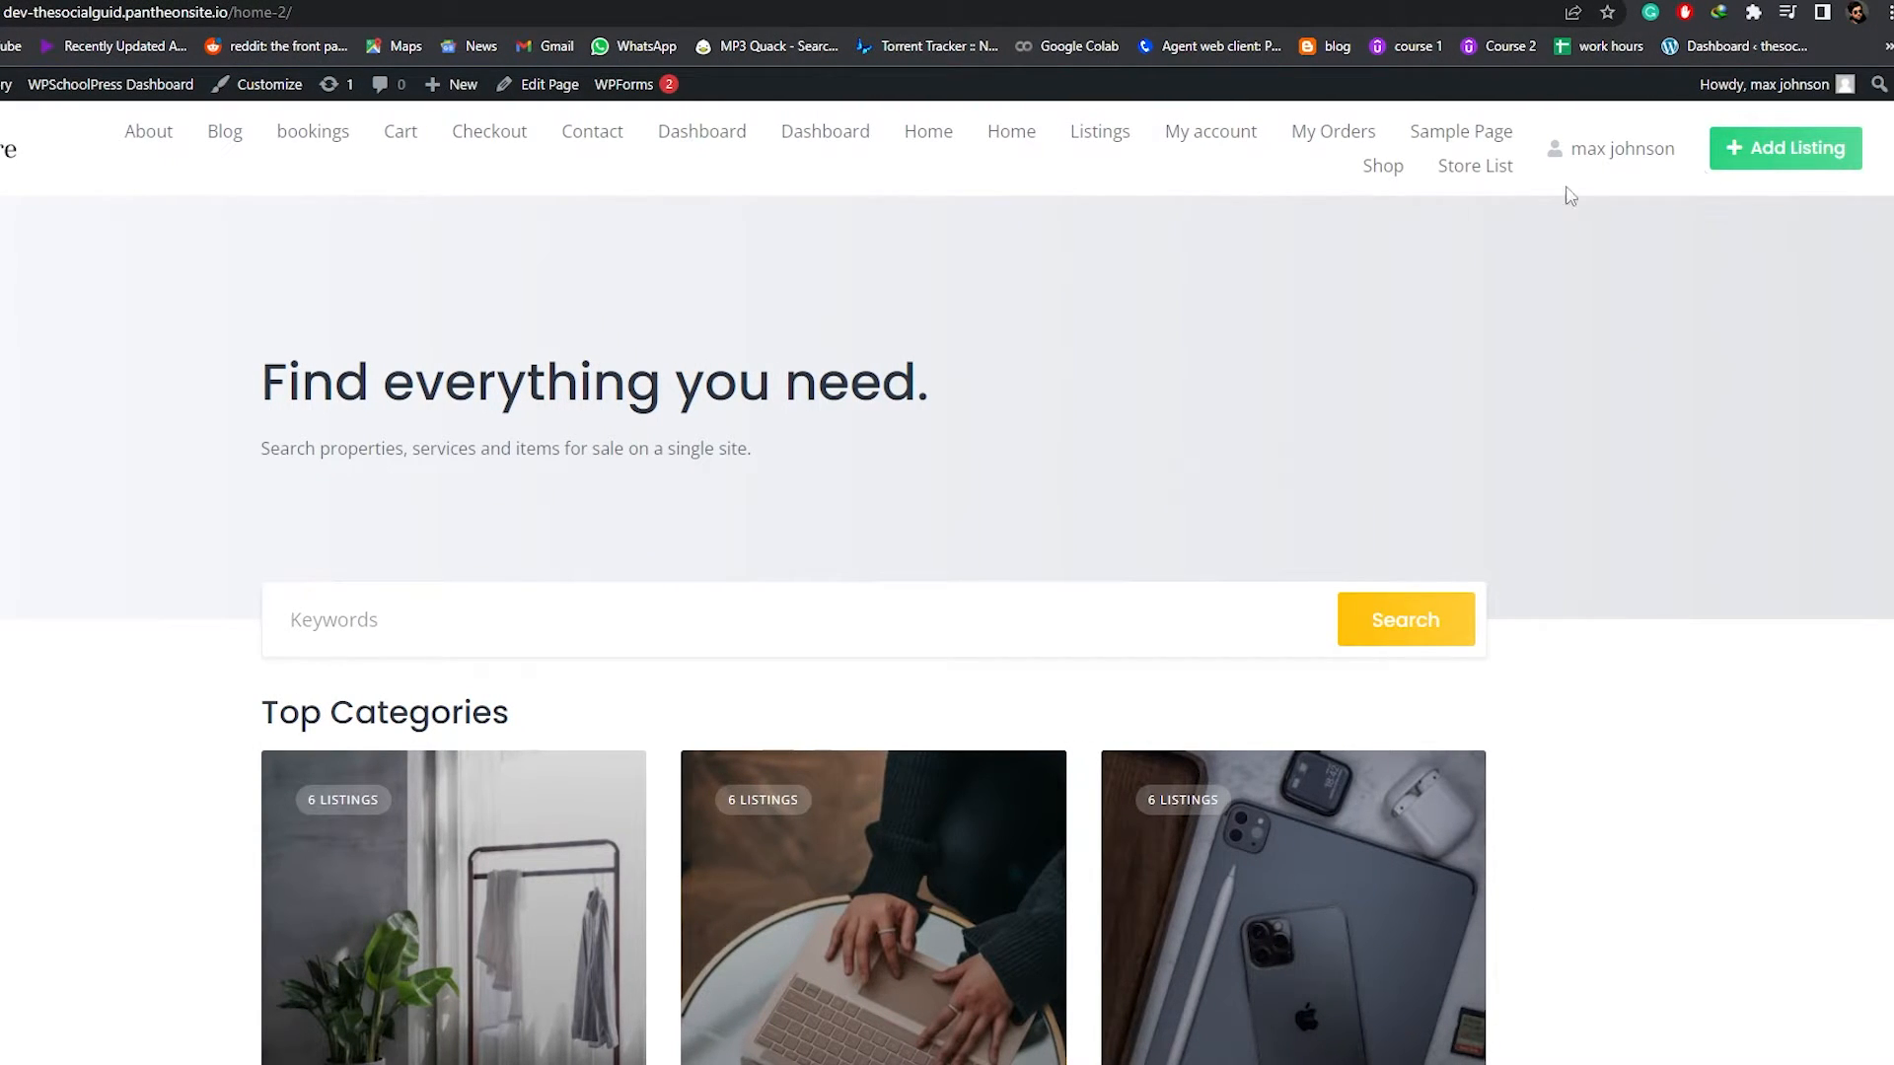
pyautogui.scroll(-9, 659, 397)
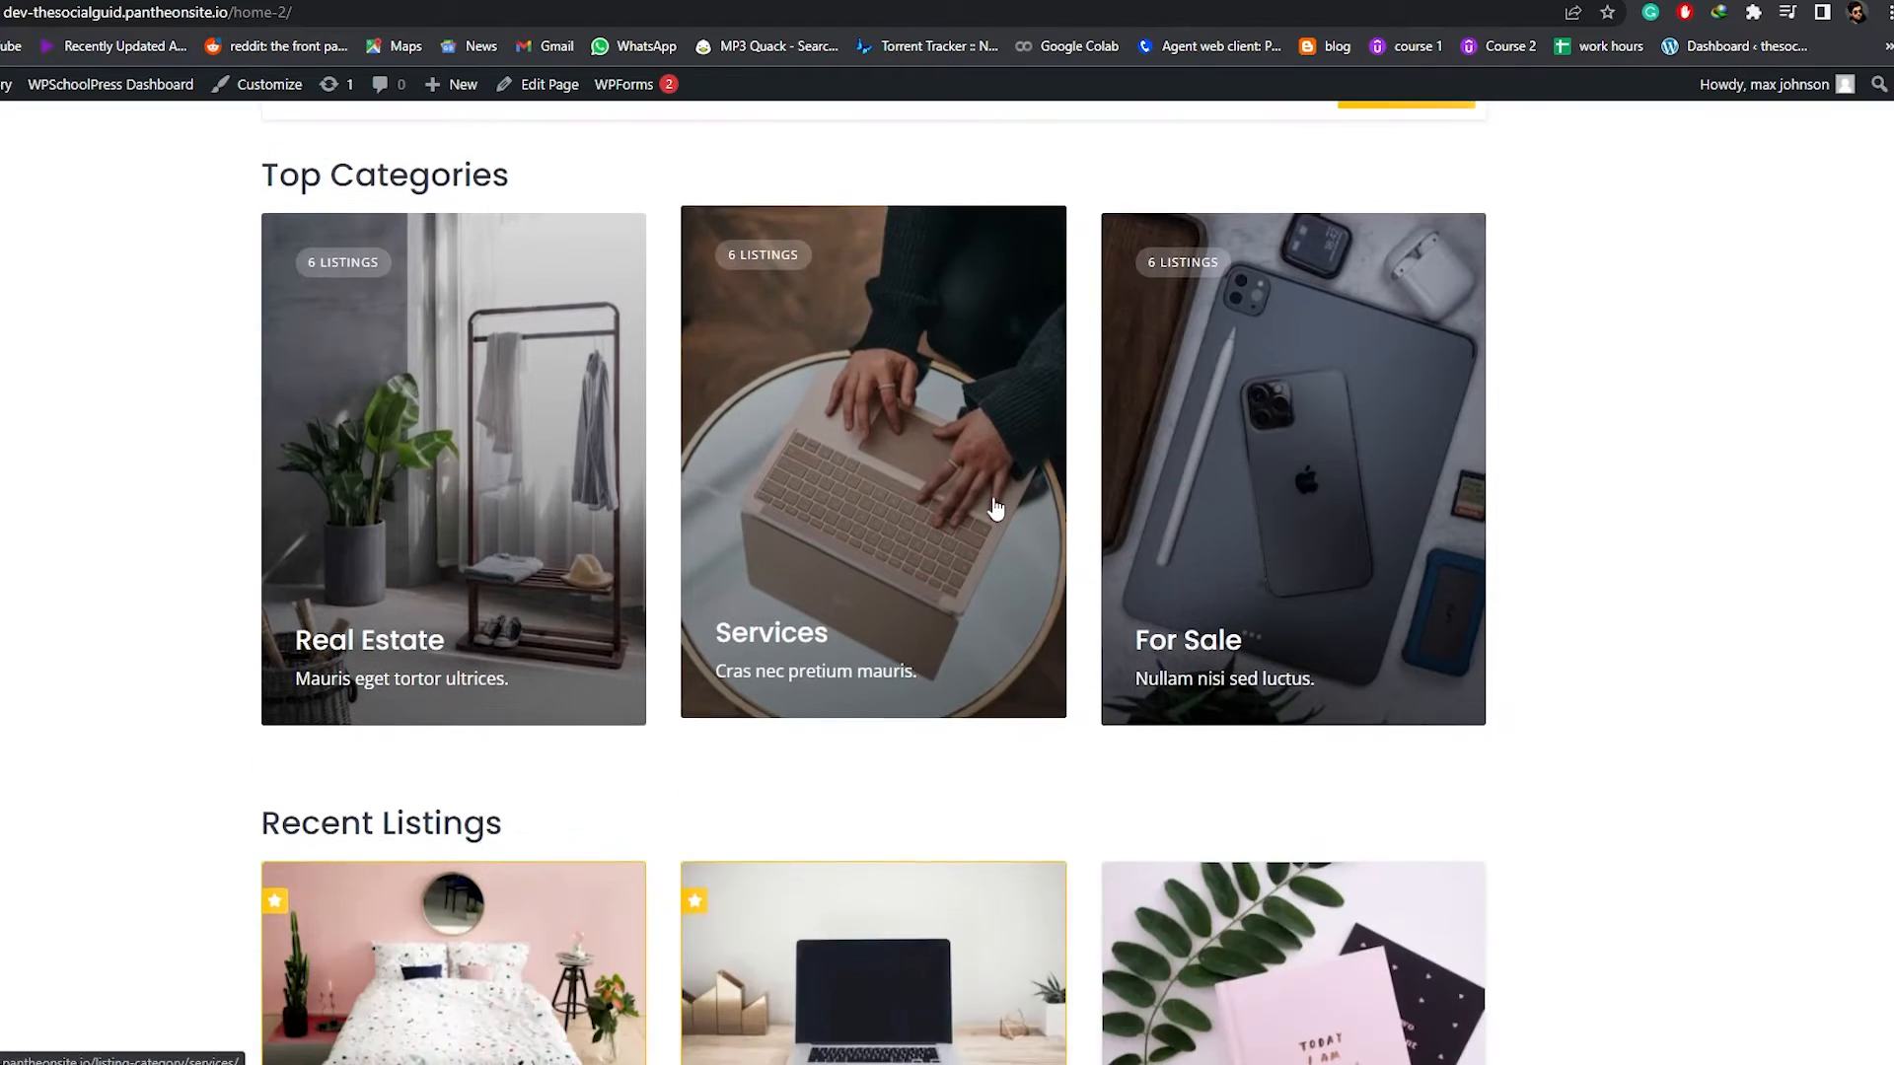
pyautogui.scroll(-2, 1081, 493)
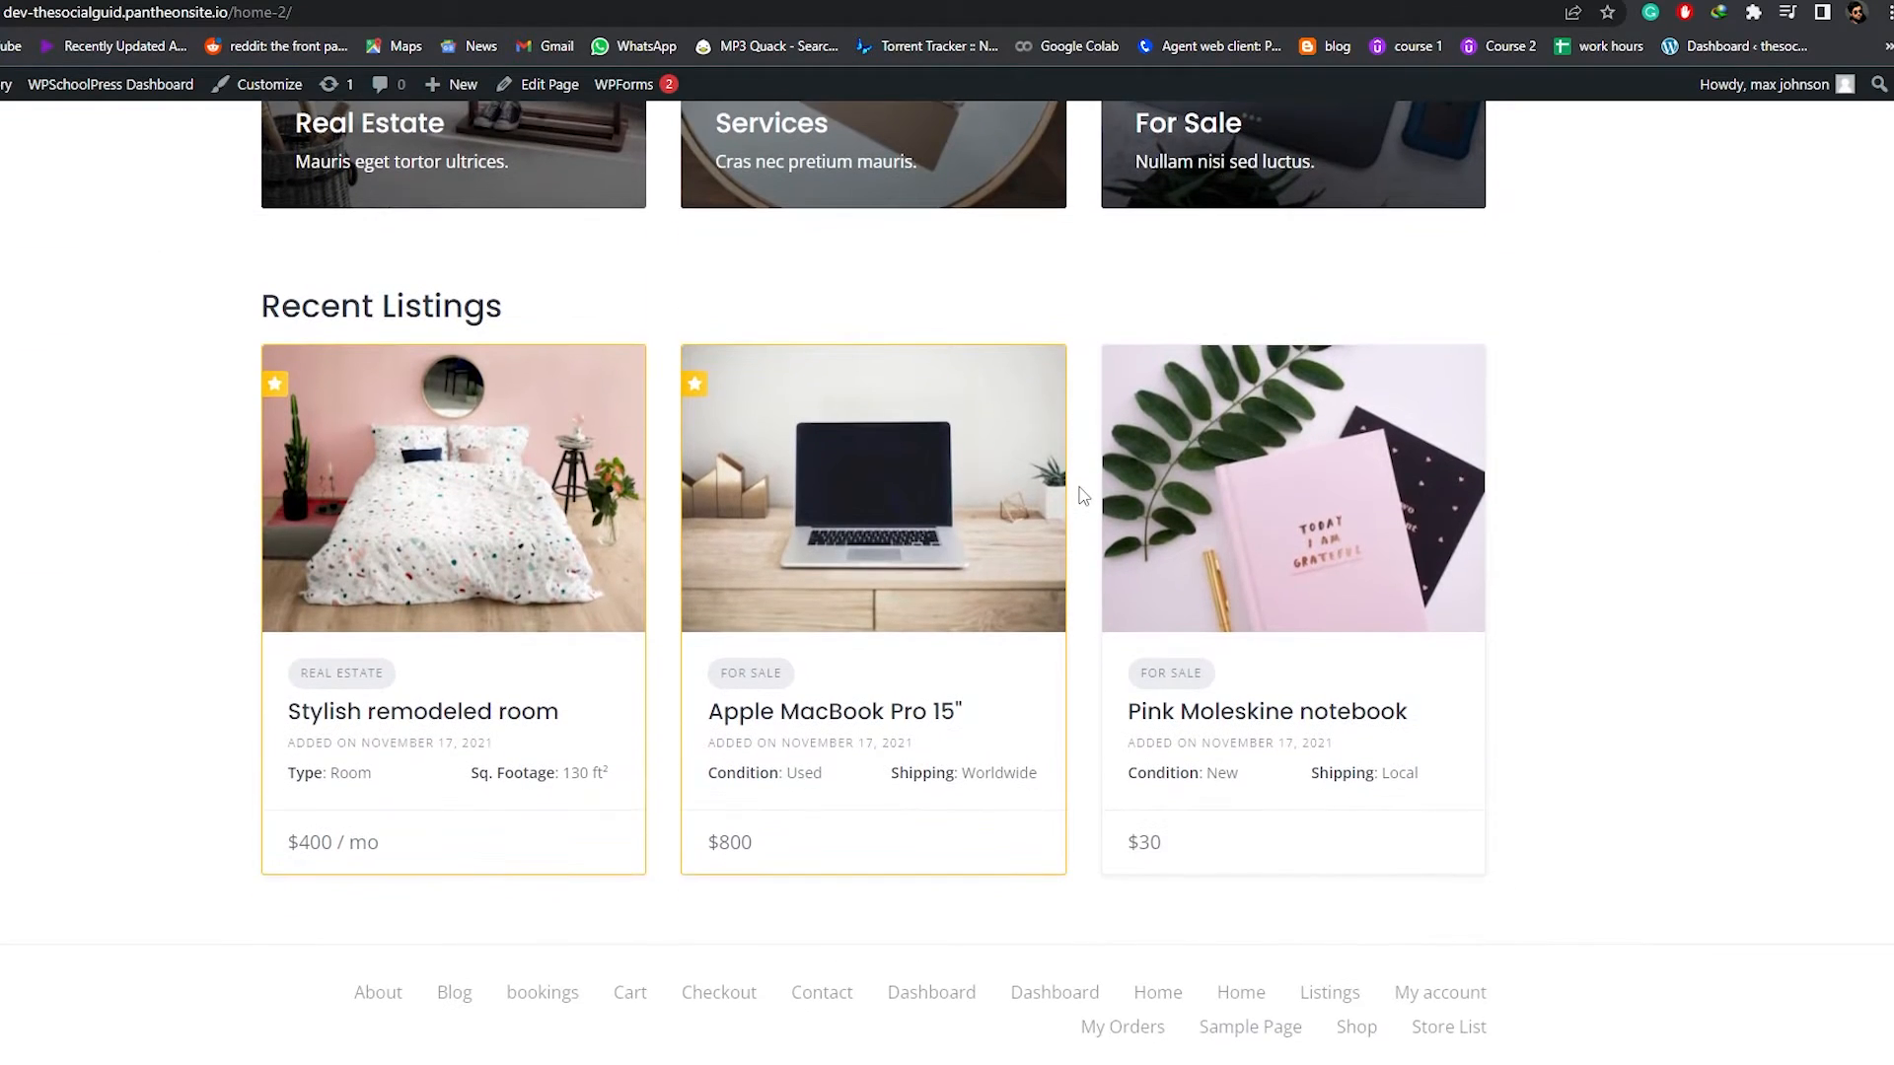
pyautogui.scroll(3, 919, 353)
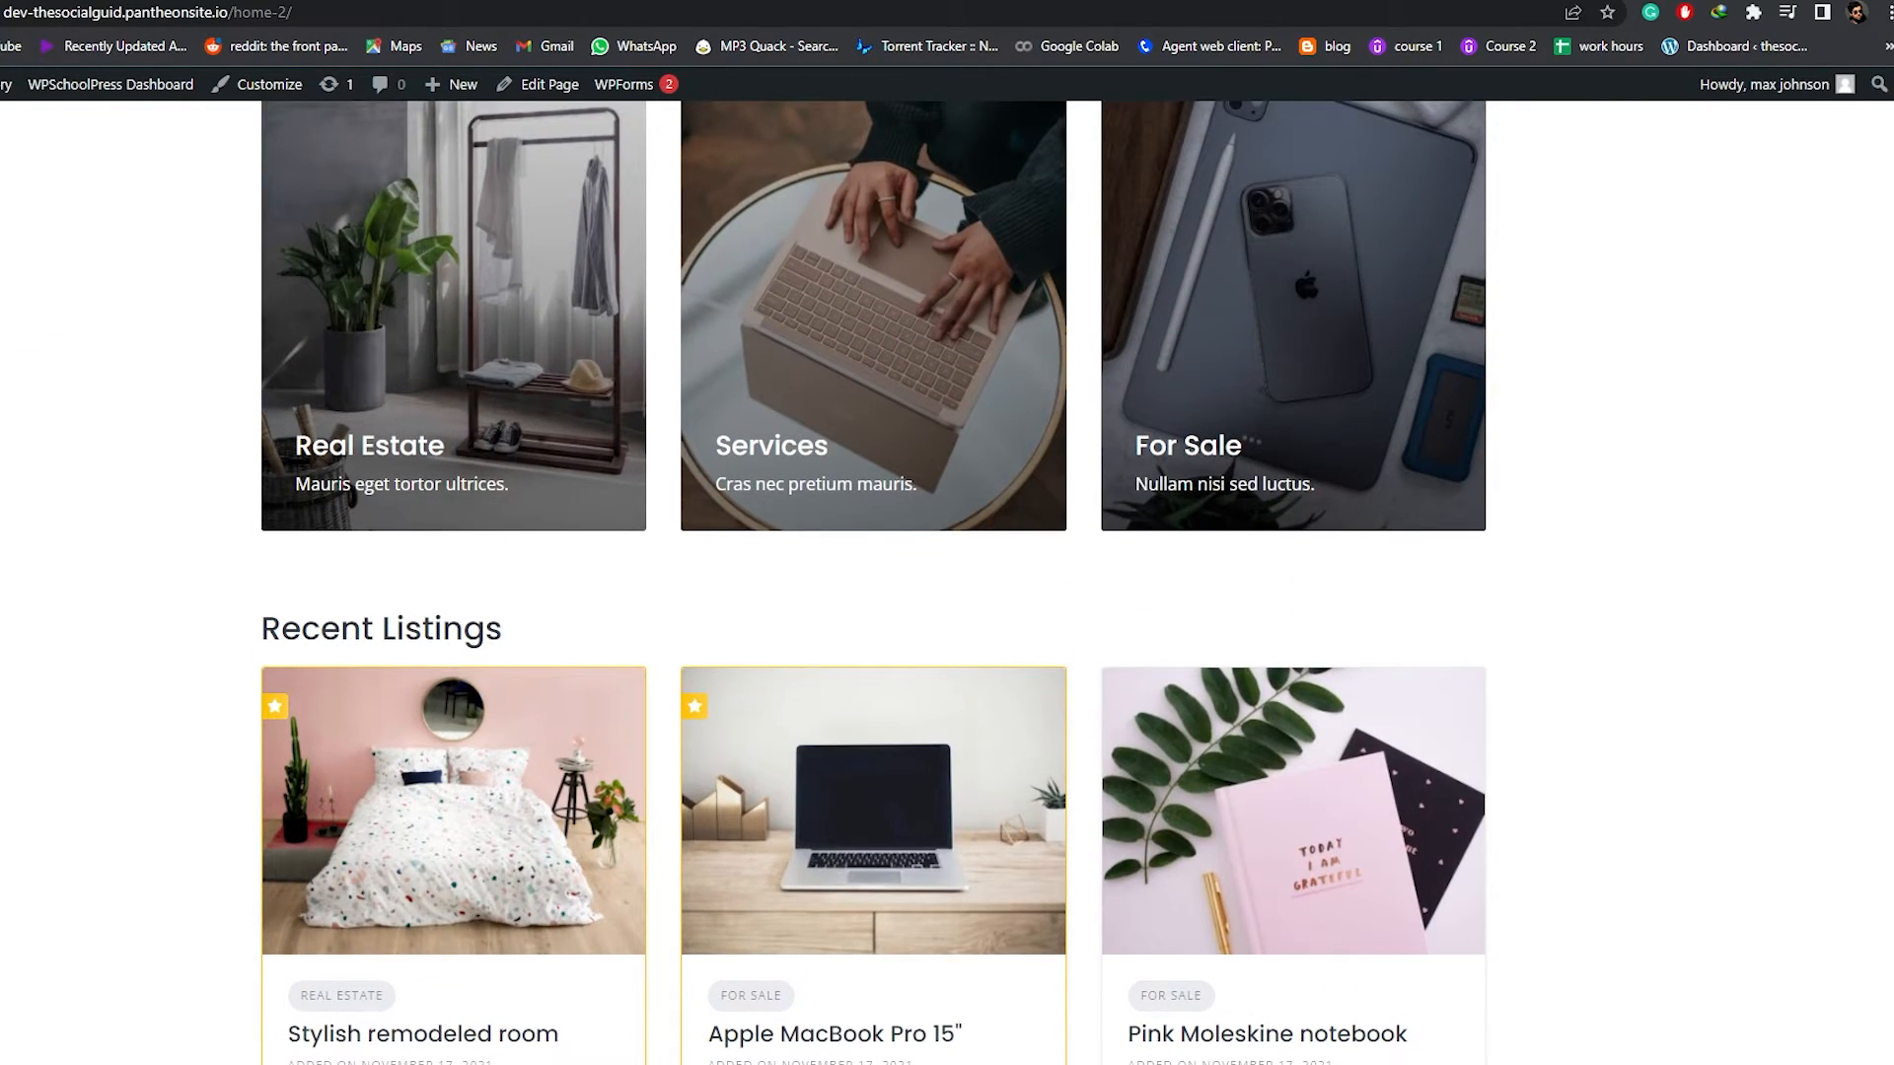
# Step: Go back from the starter templates to the ListingHive theme details and close them to return to the installed themes
pyautogui.click(365, 1)
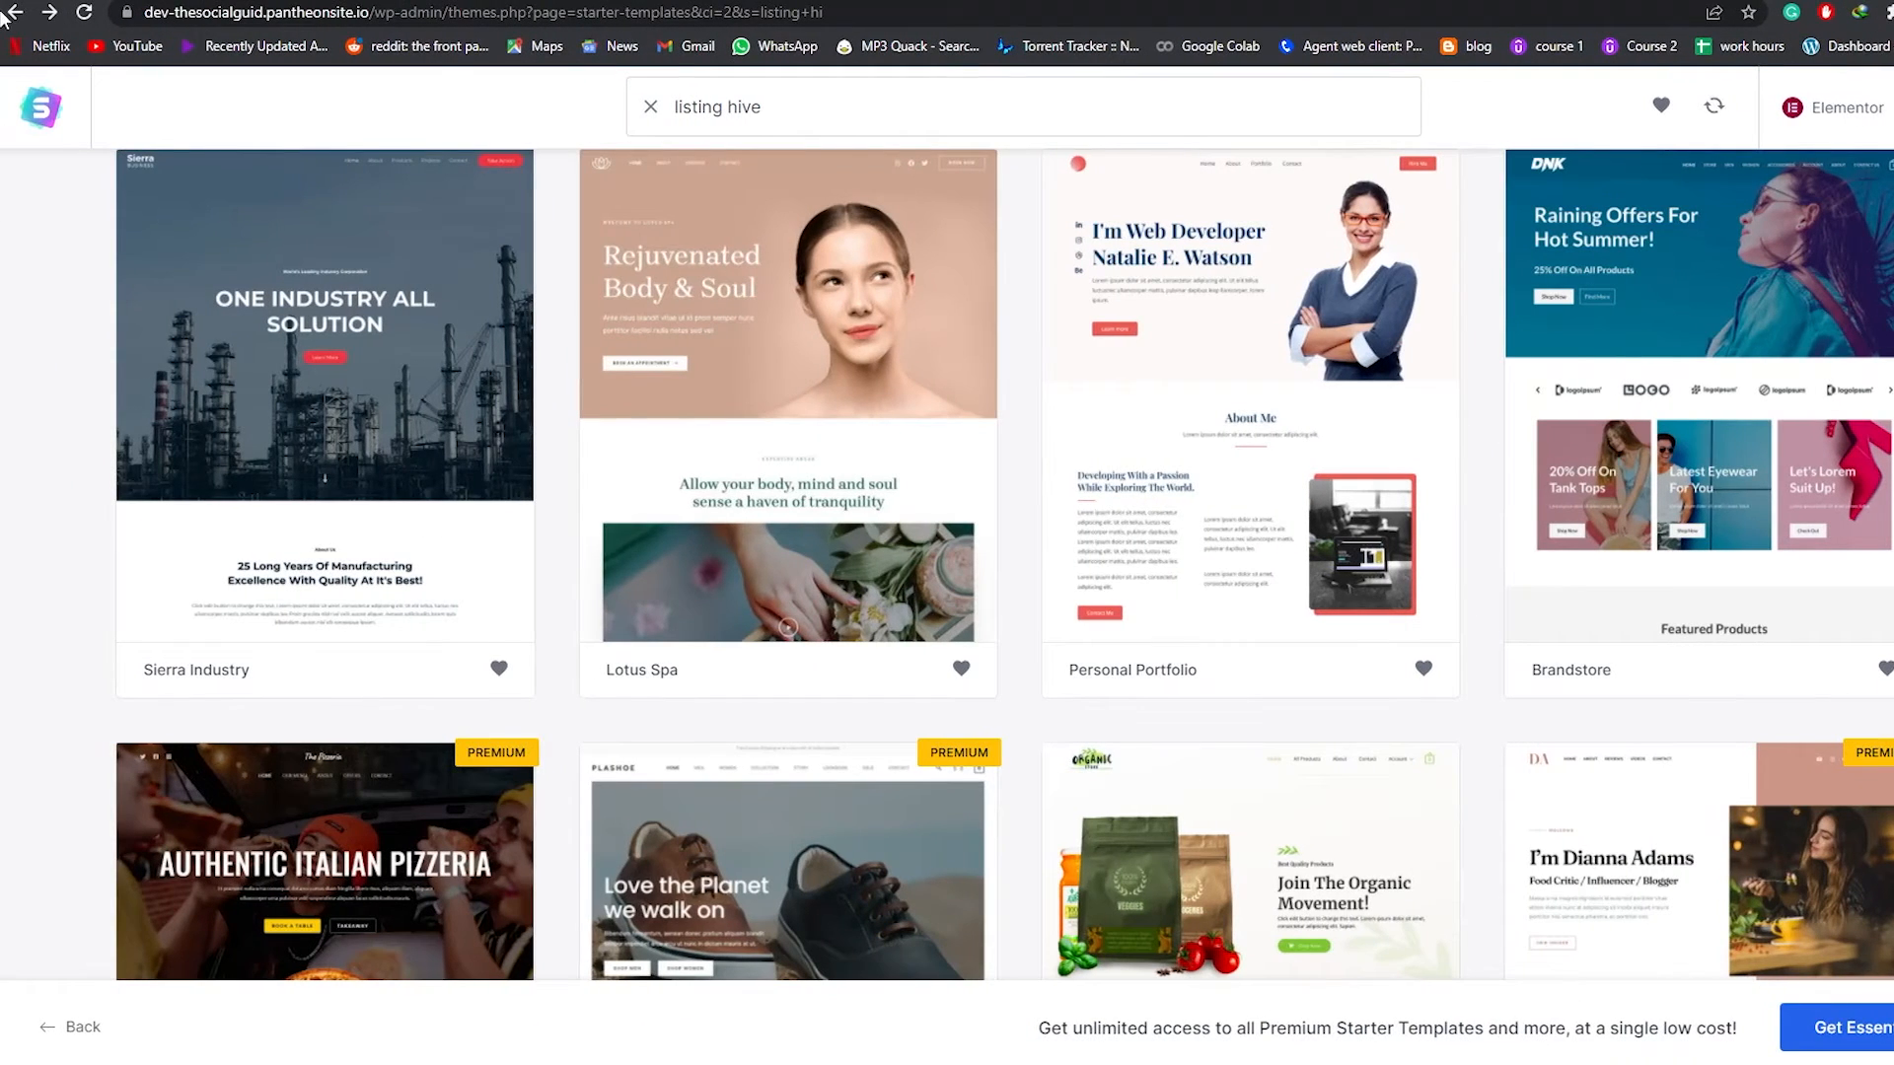
pyautogui.rightClick(14, 12)
pyautogui.click(108, 324)
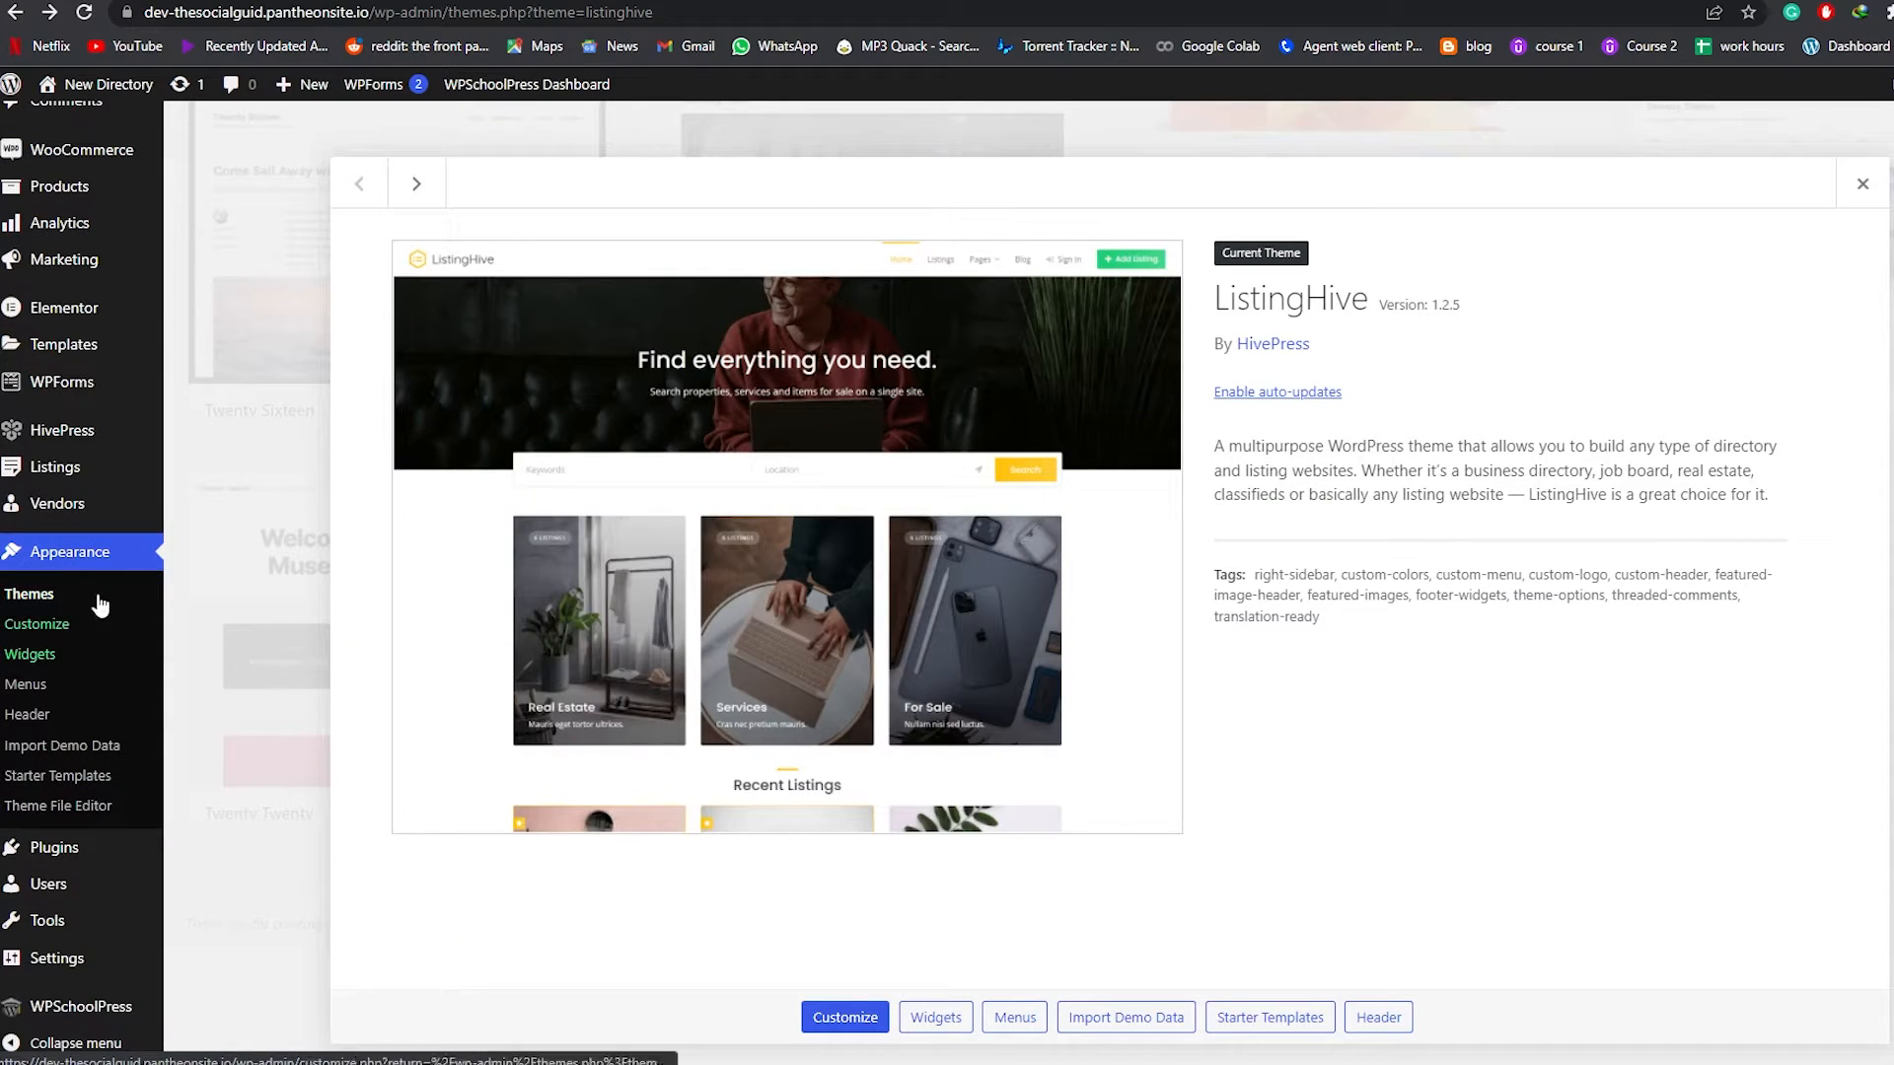
pyautogui.moveTo(105, 448)
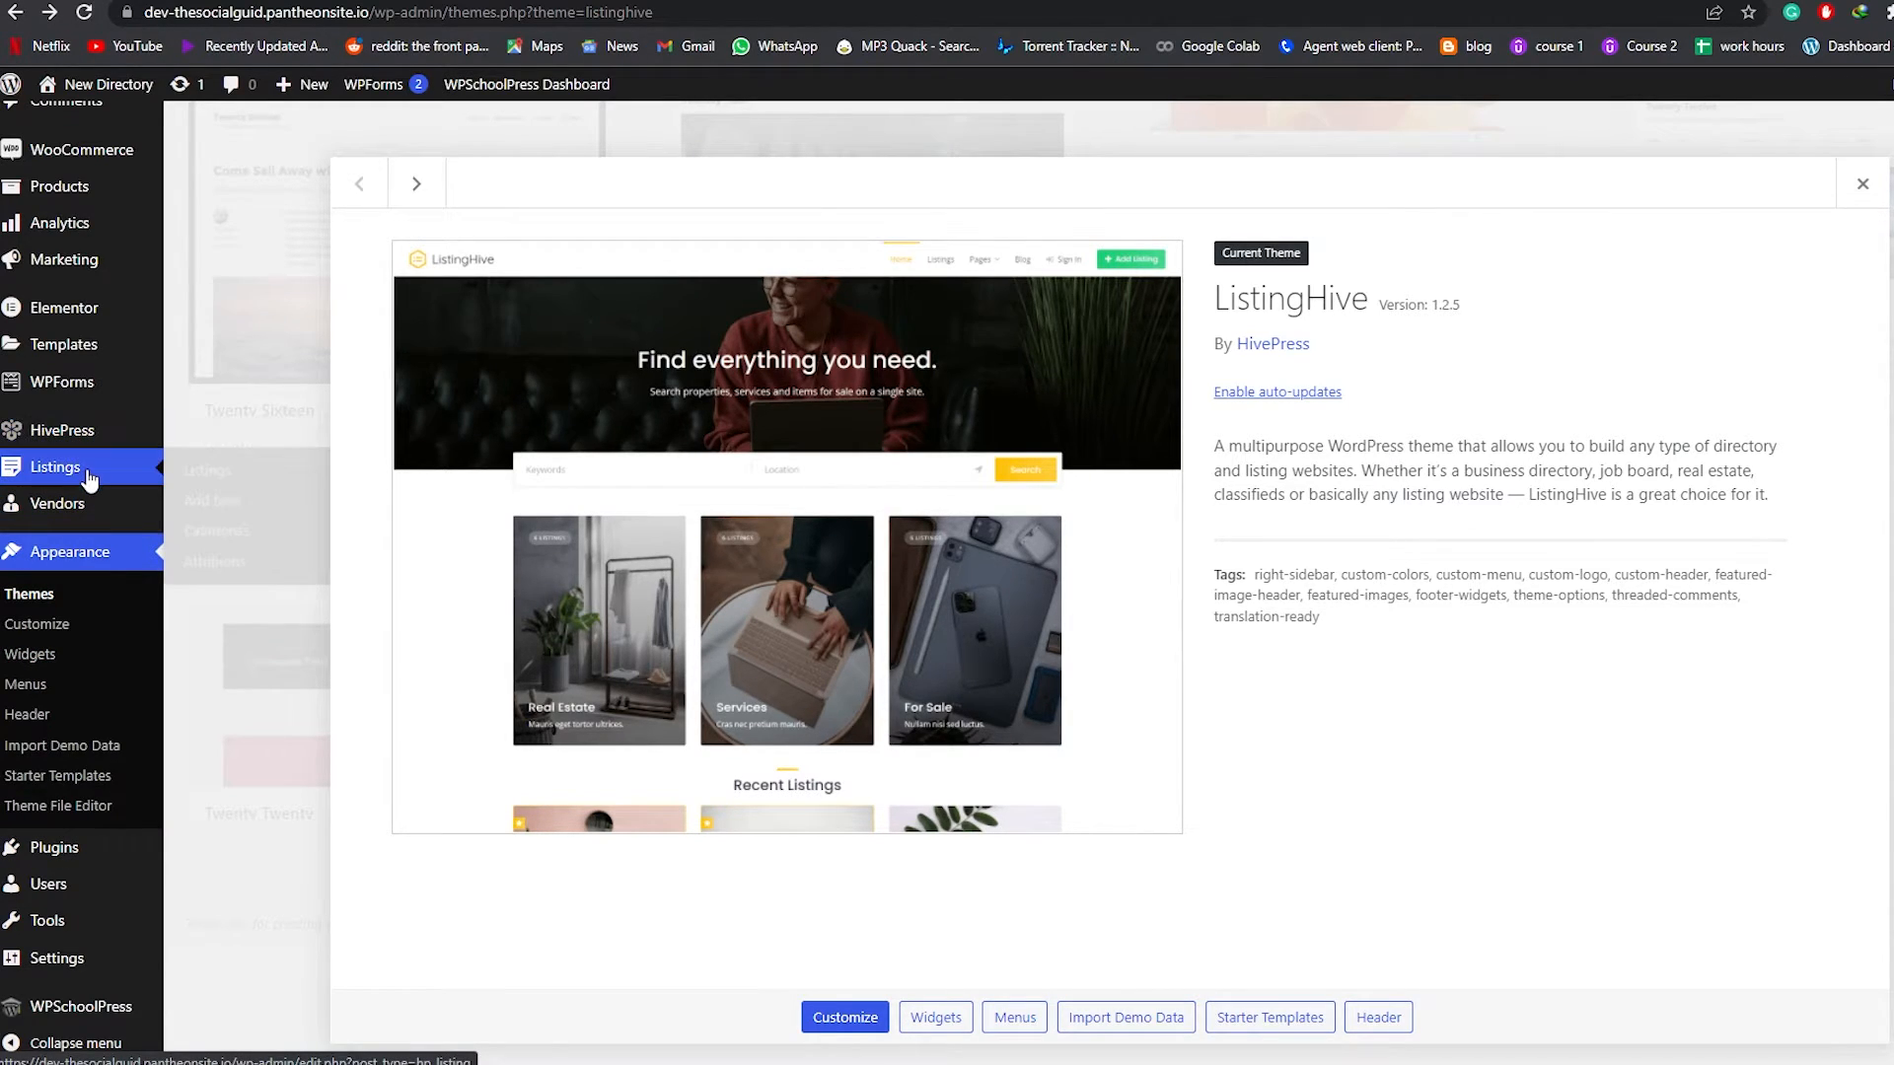
pyautogui.moveTo(91, 521)
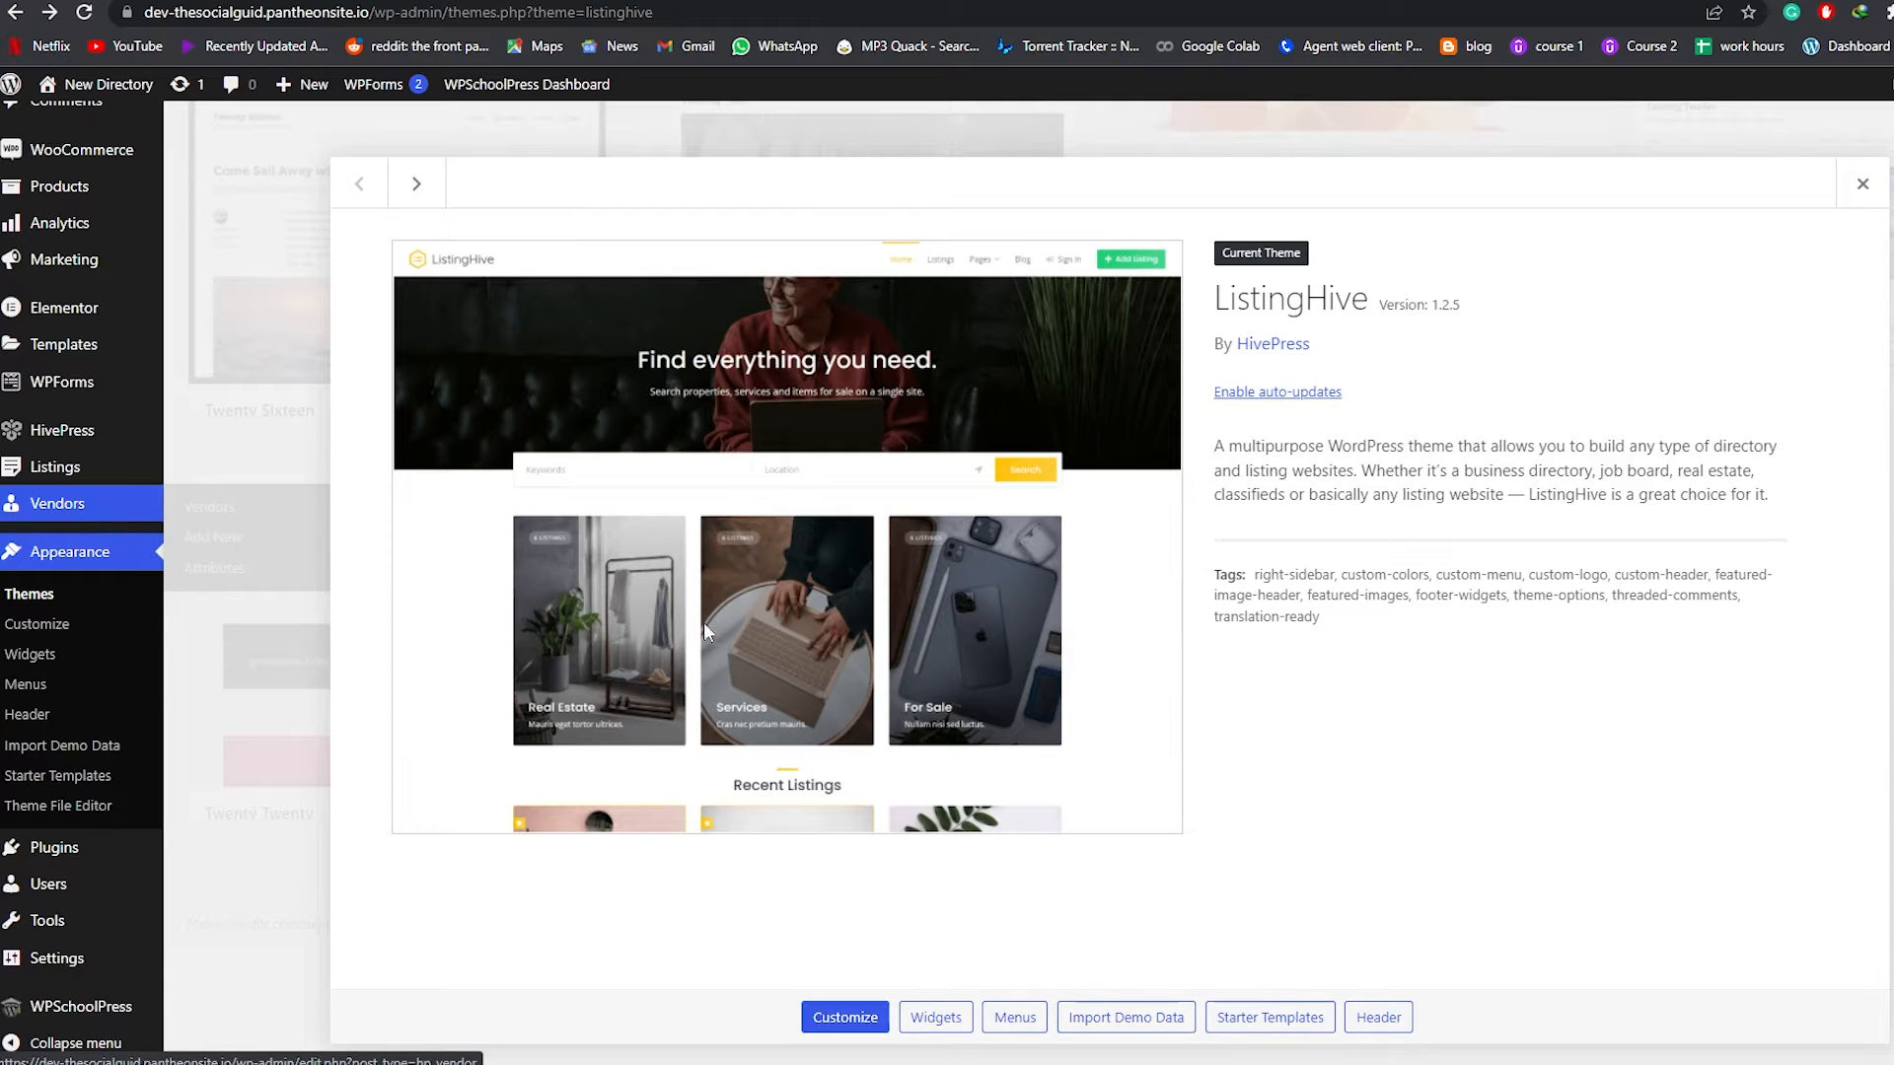
pyautogui.press('Escape')
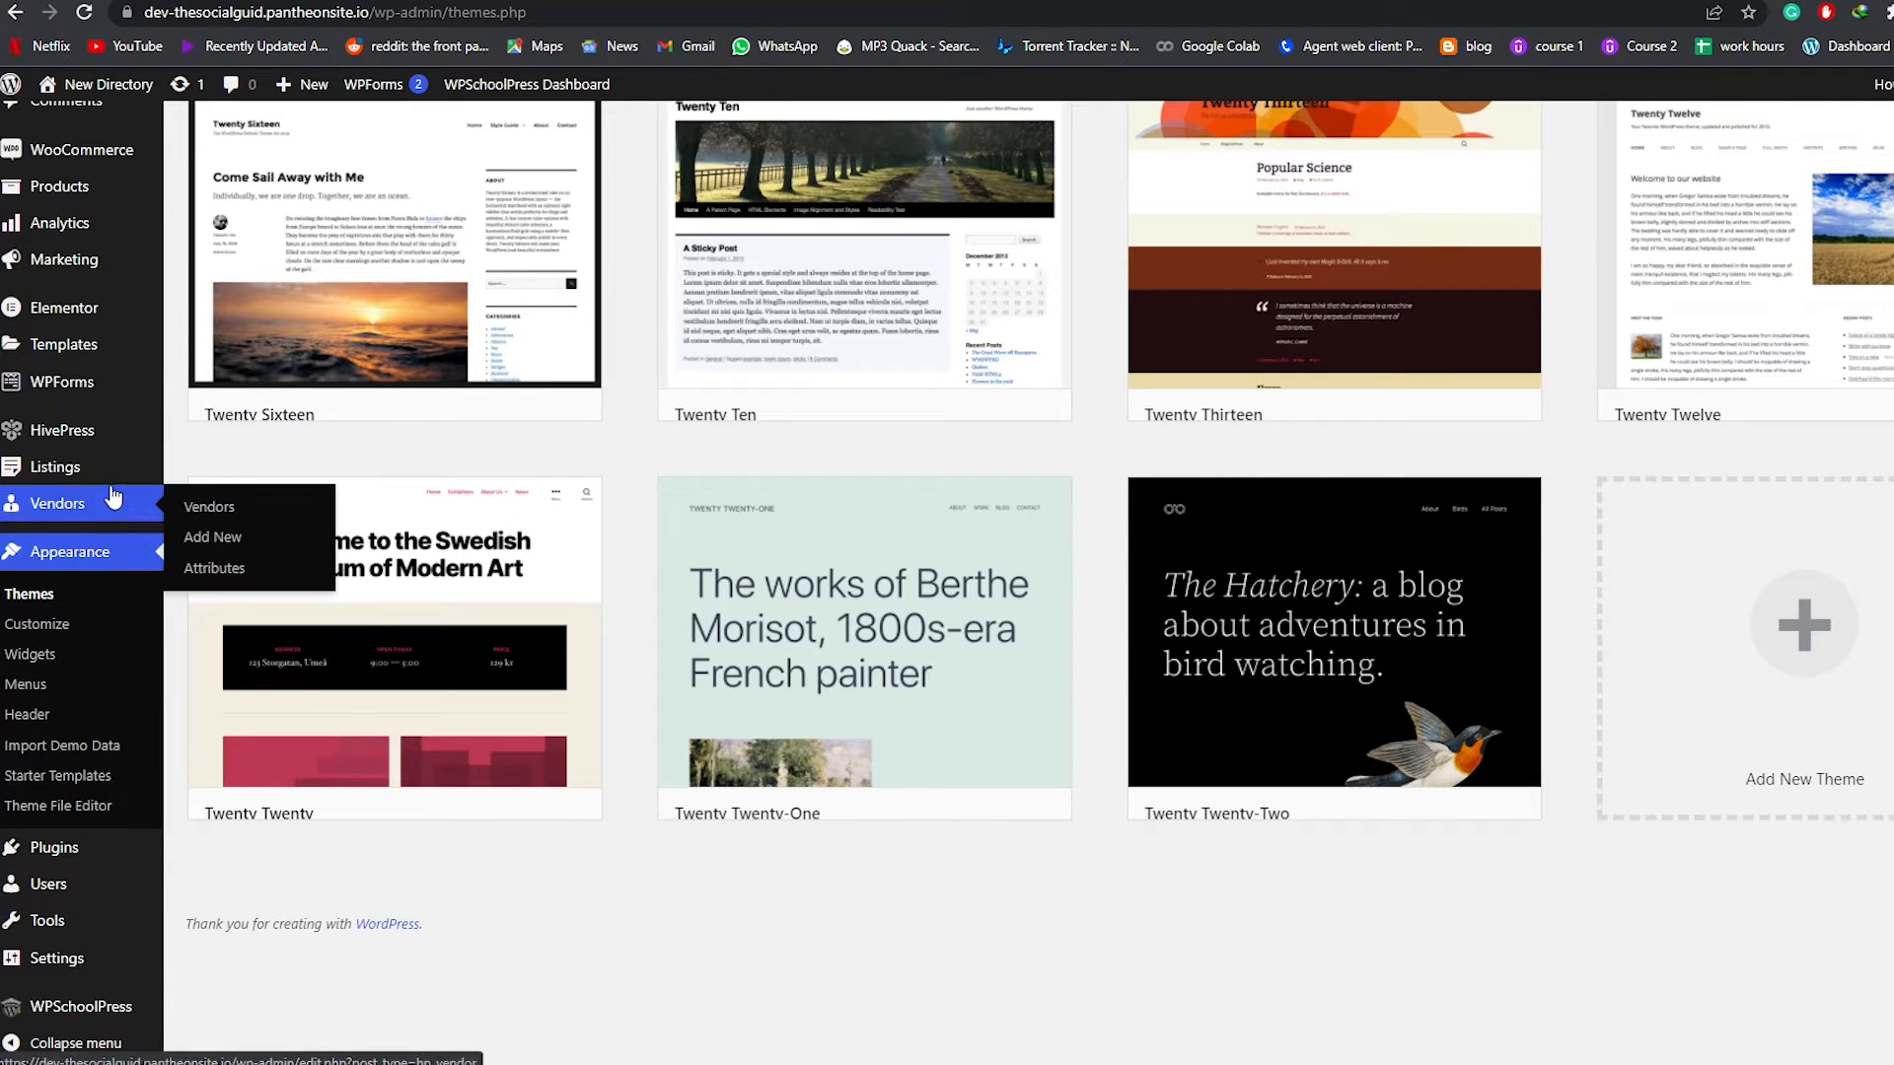
# Step: Open the HivePress listings overview and look through the imported demo listings with their vendors and categories
pyautogui.moveTo(98, 483)
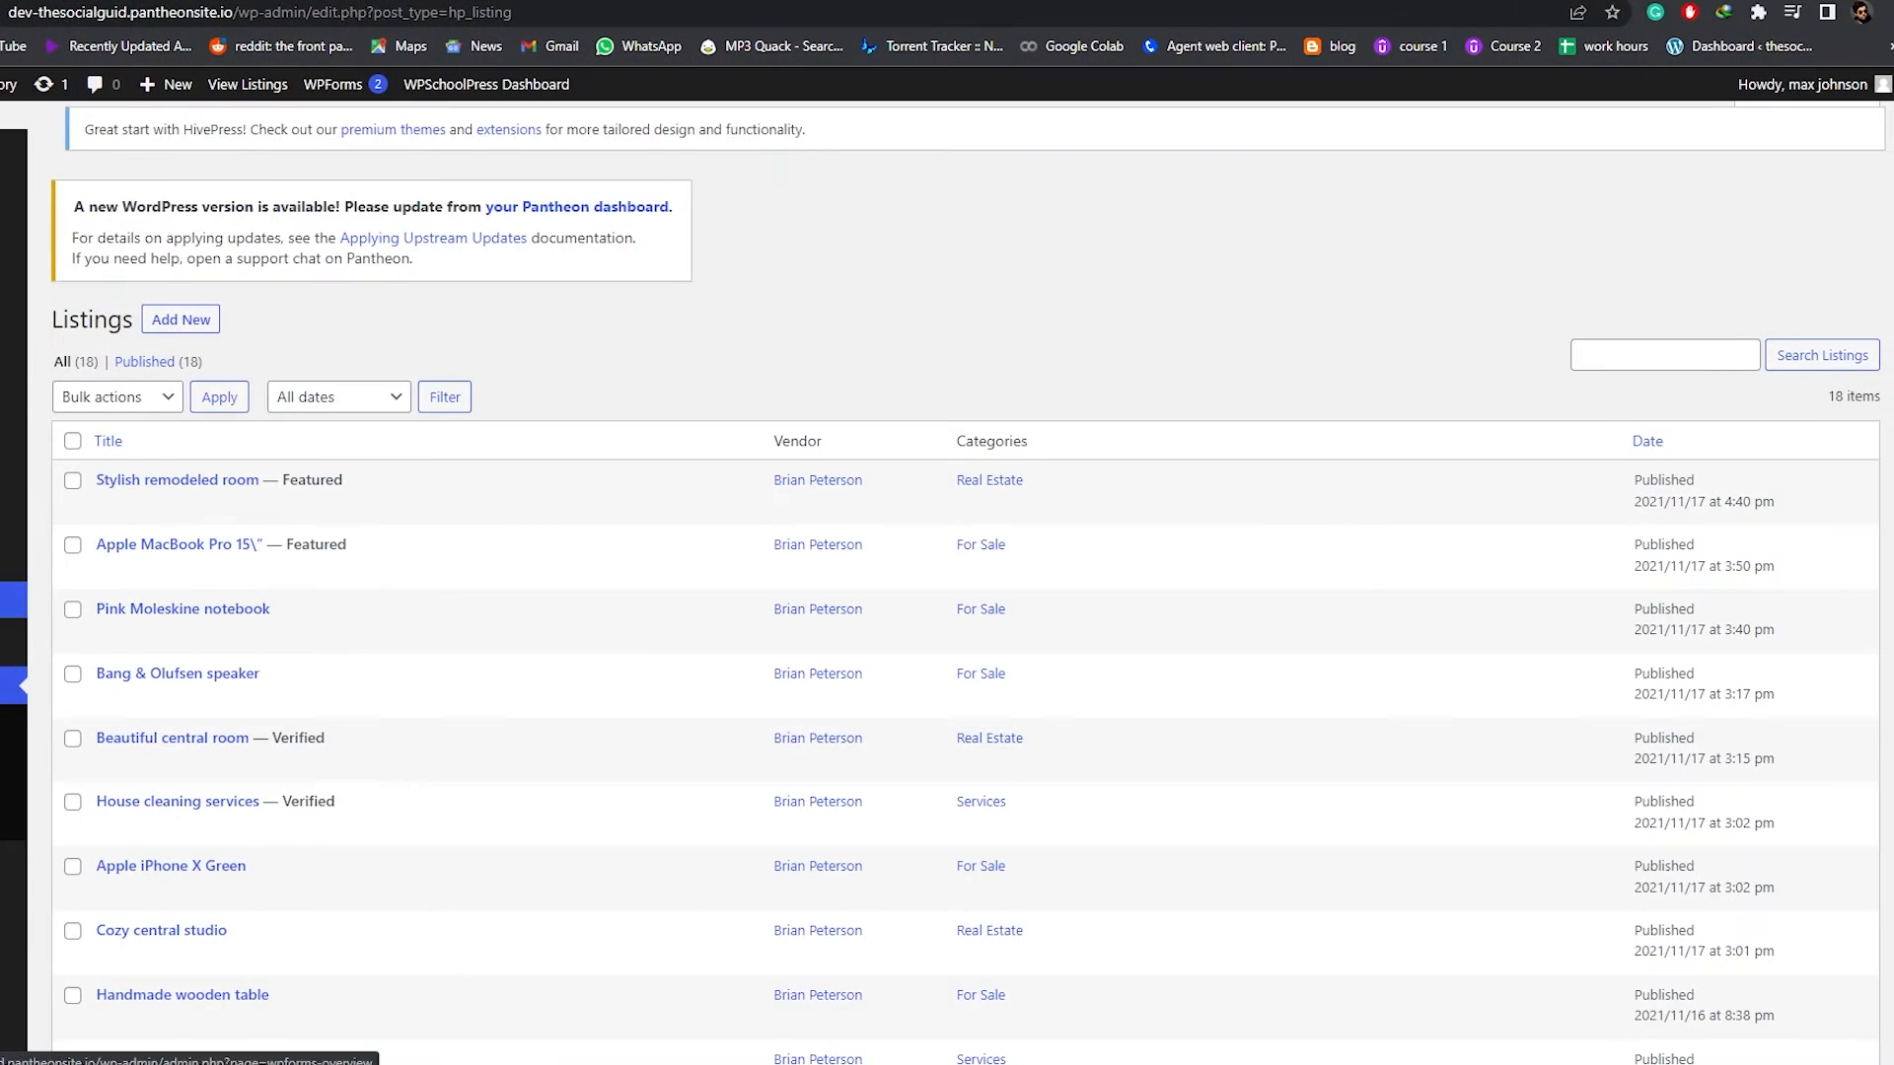
pyautogui.scroll(-1, 947, 582)
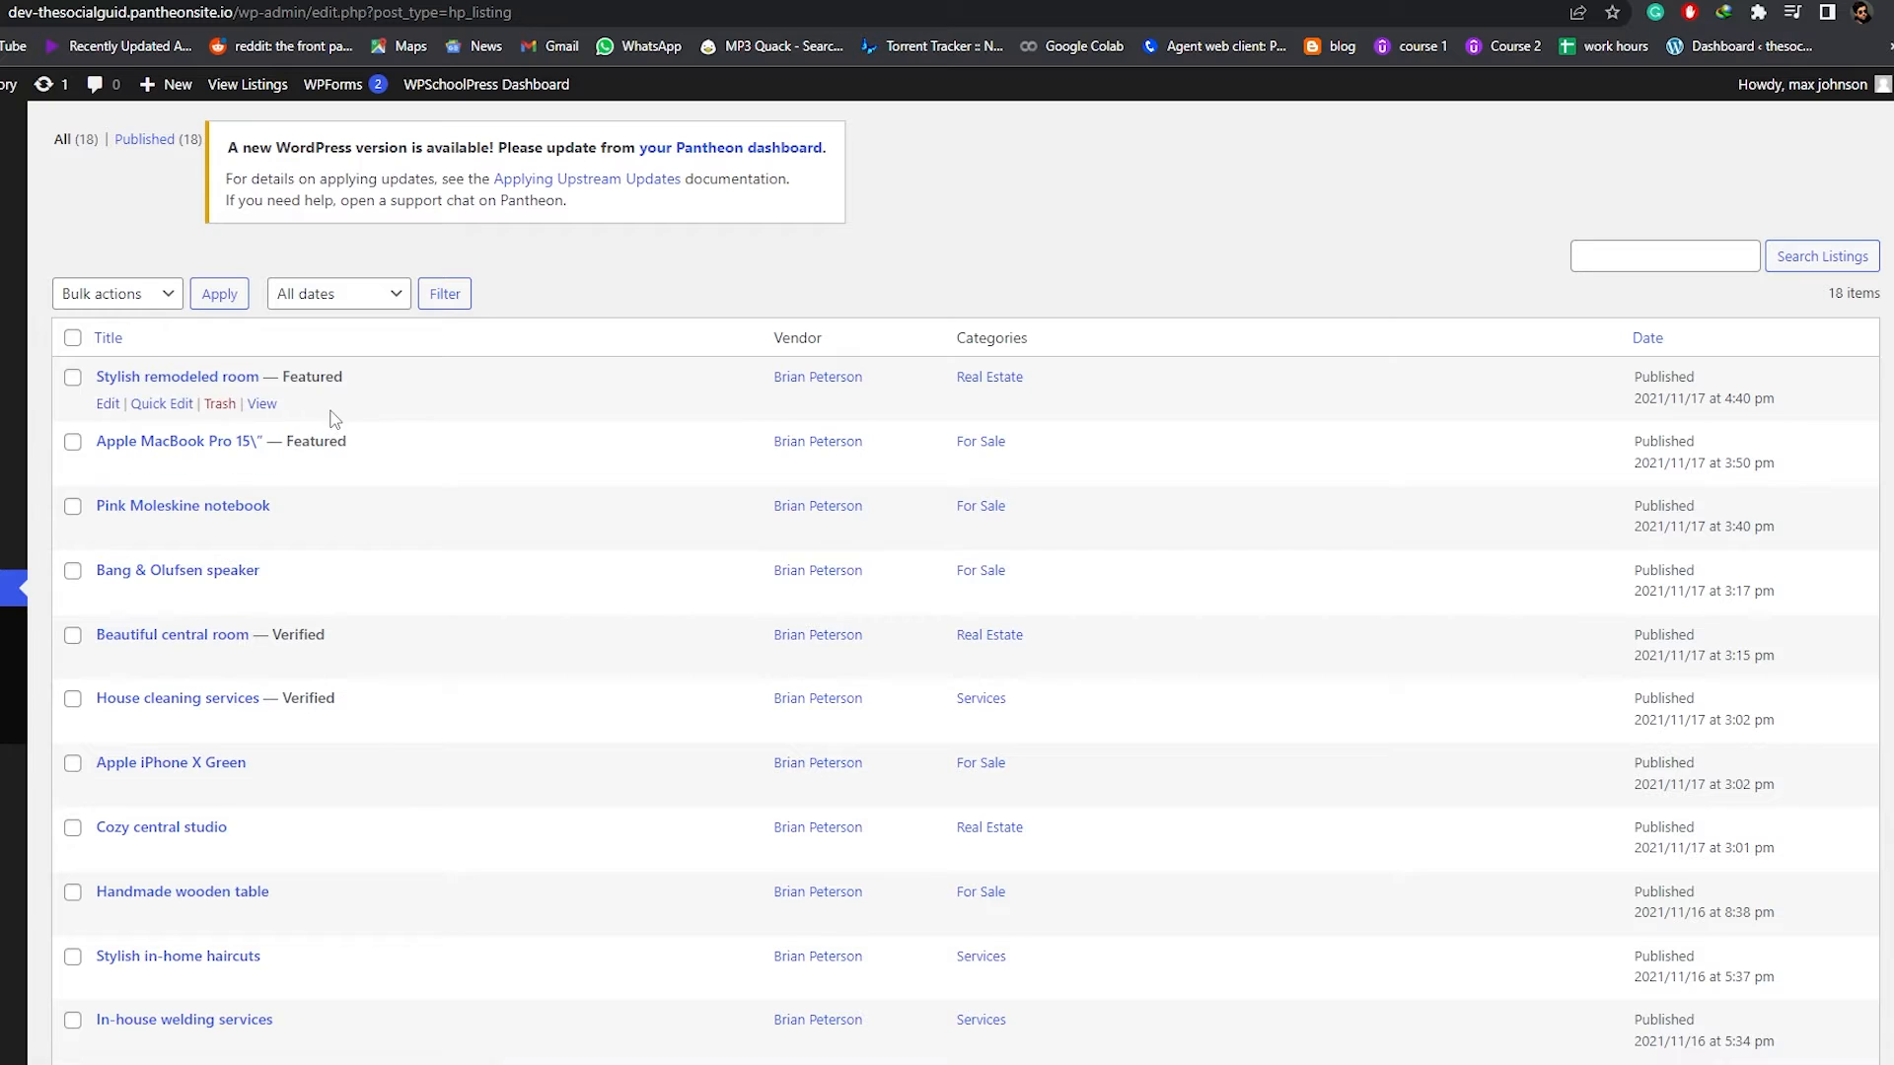
pyautogui.scroll(-7, 335, 405)
pyautogui.scroll(1, 881, 630)
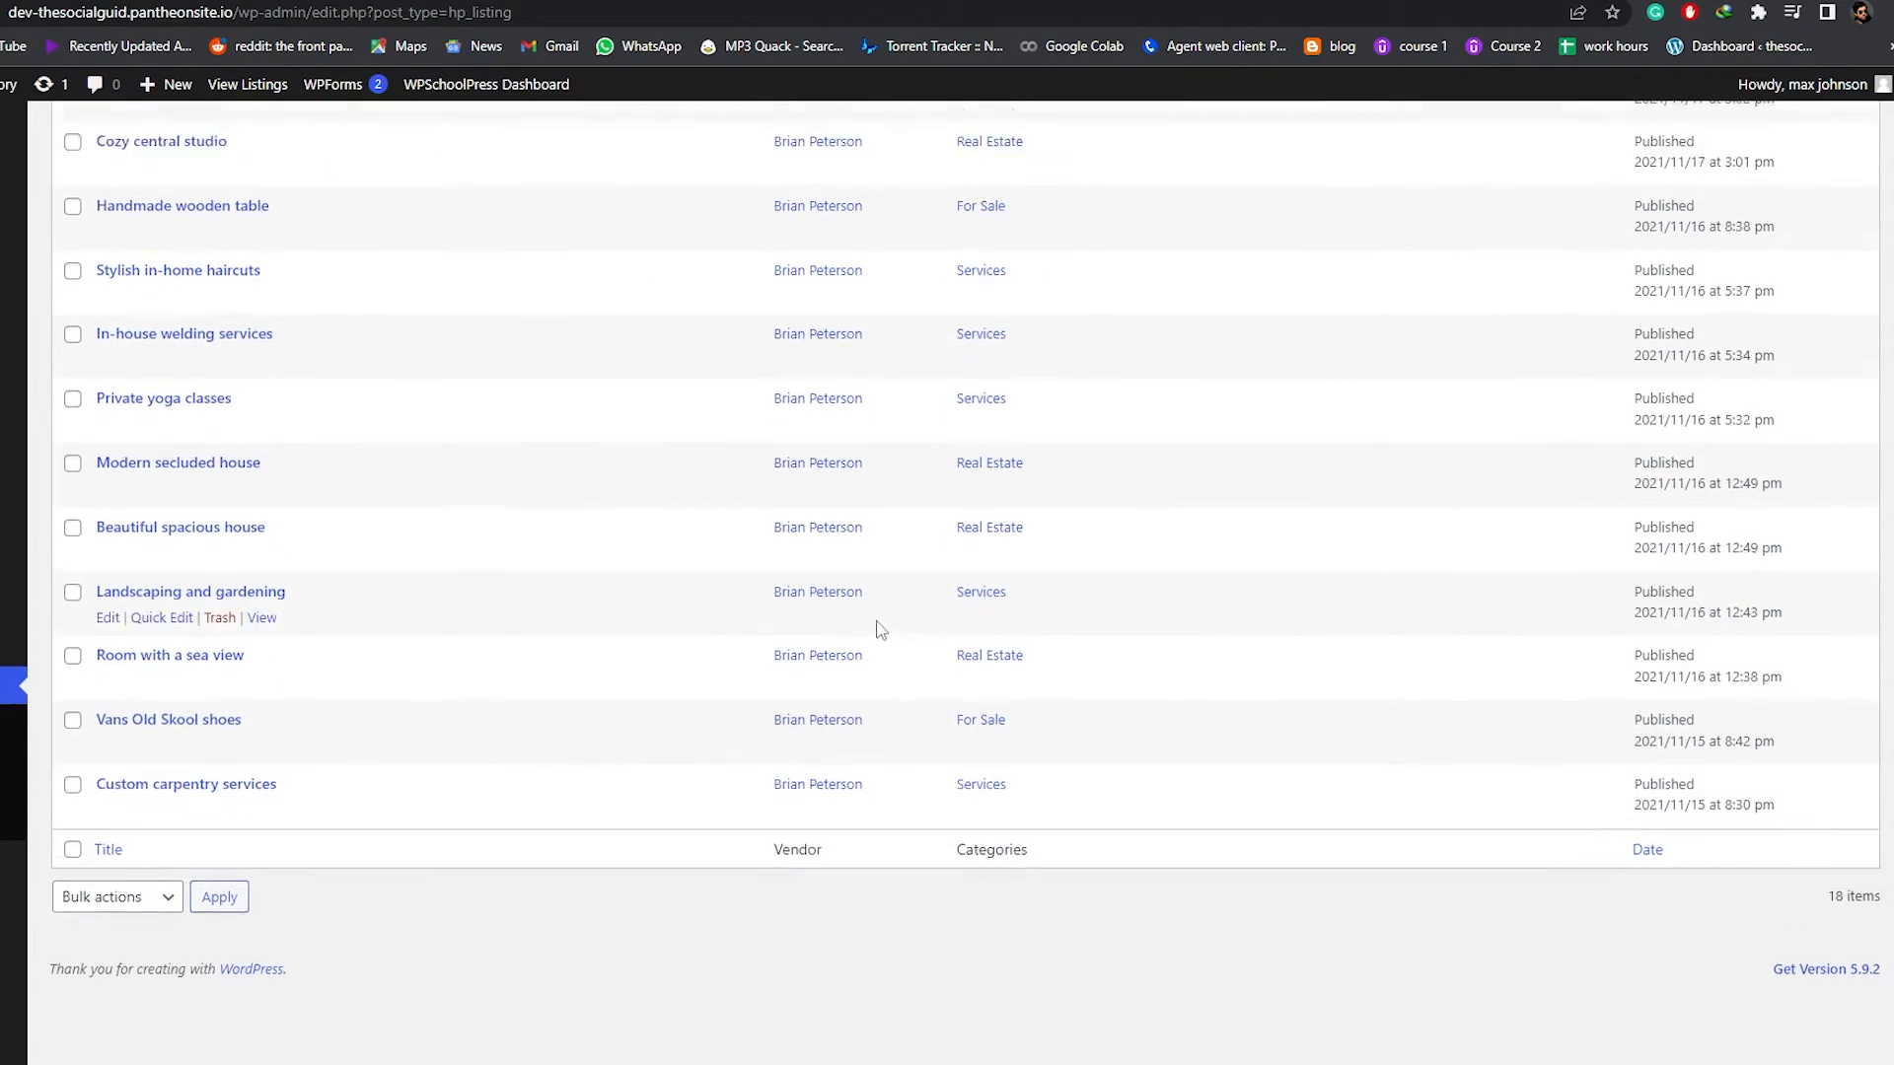
pyautogui.scroll(8, 881, 631)
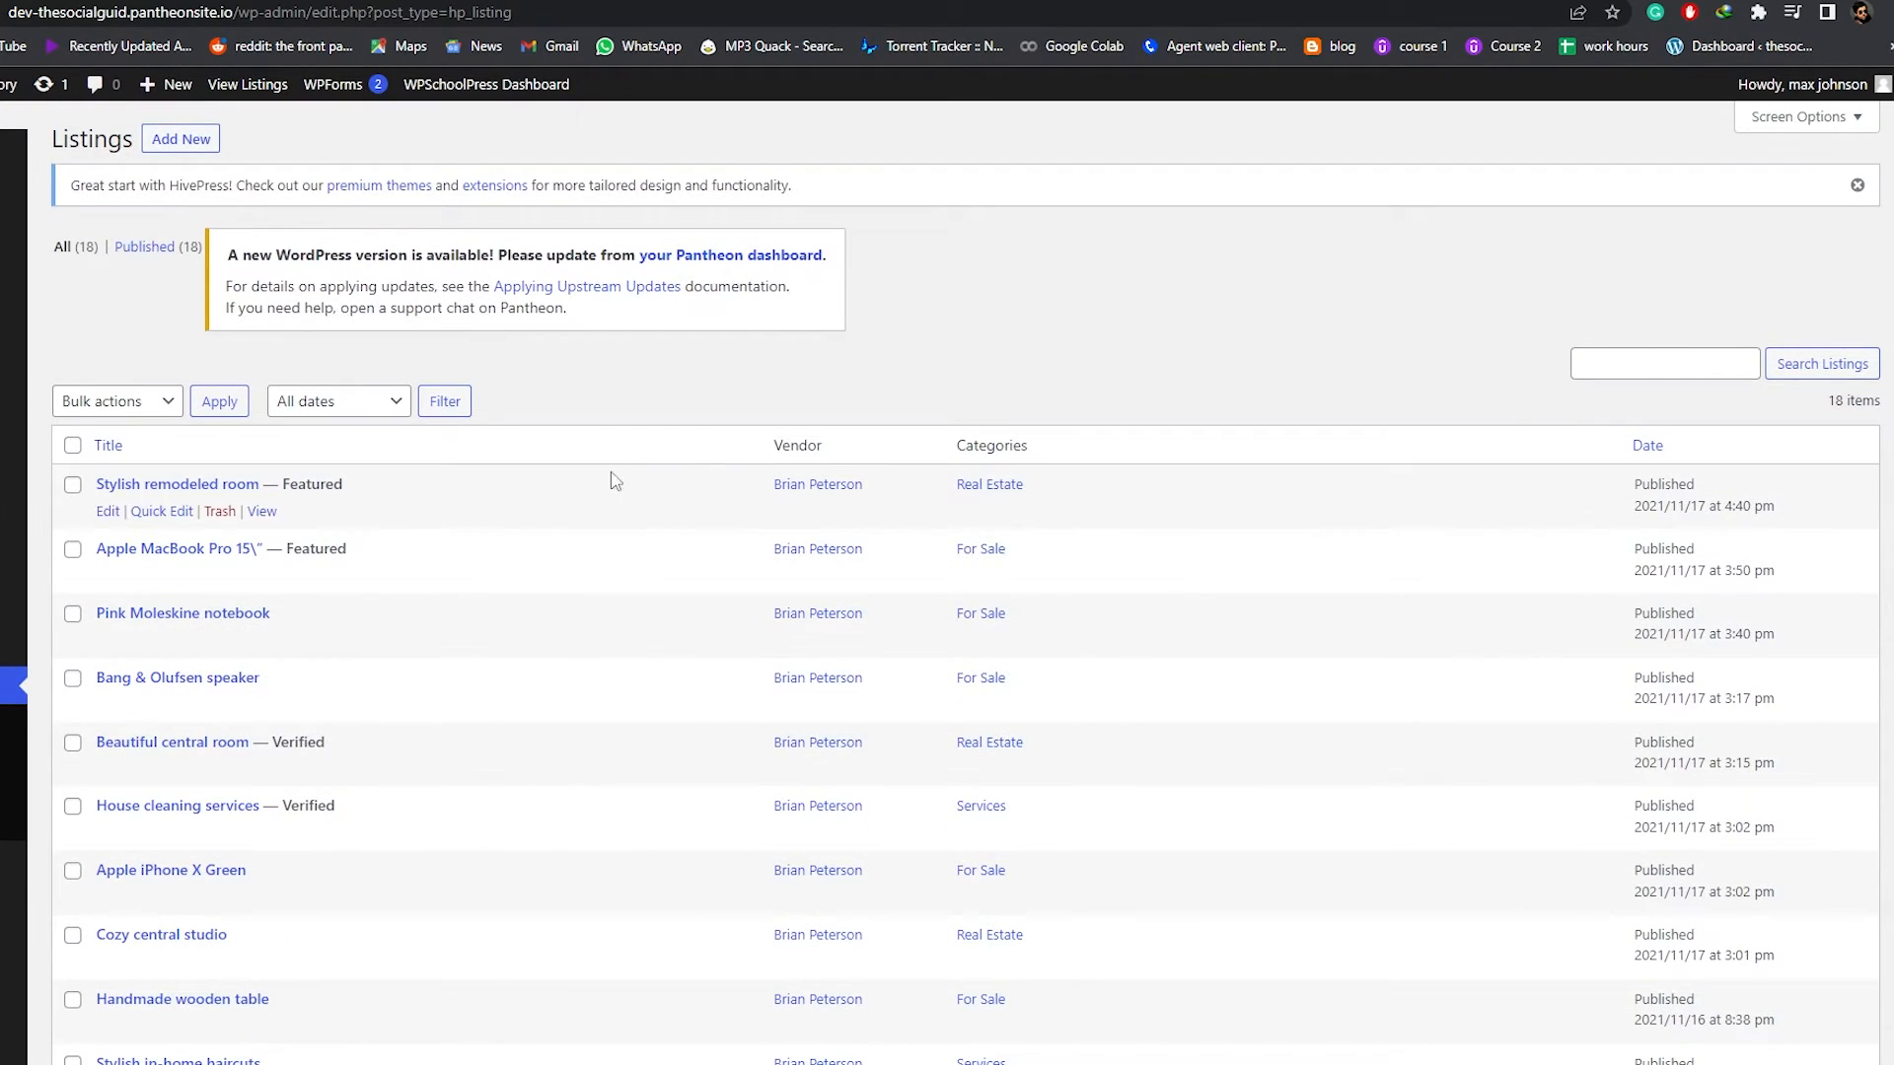
pyautogui.scroll(-8, 444, 470)
pyautogui.scroll(5, 444, 432)
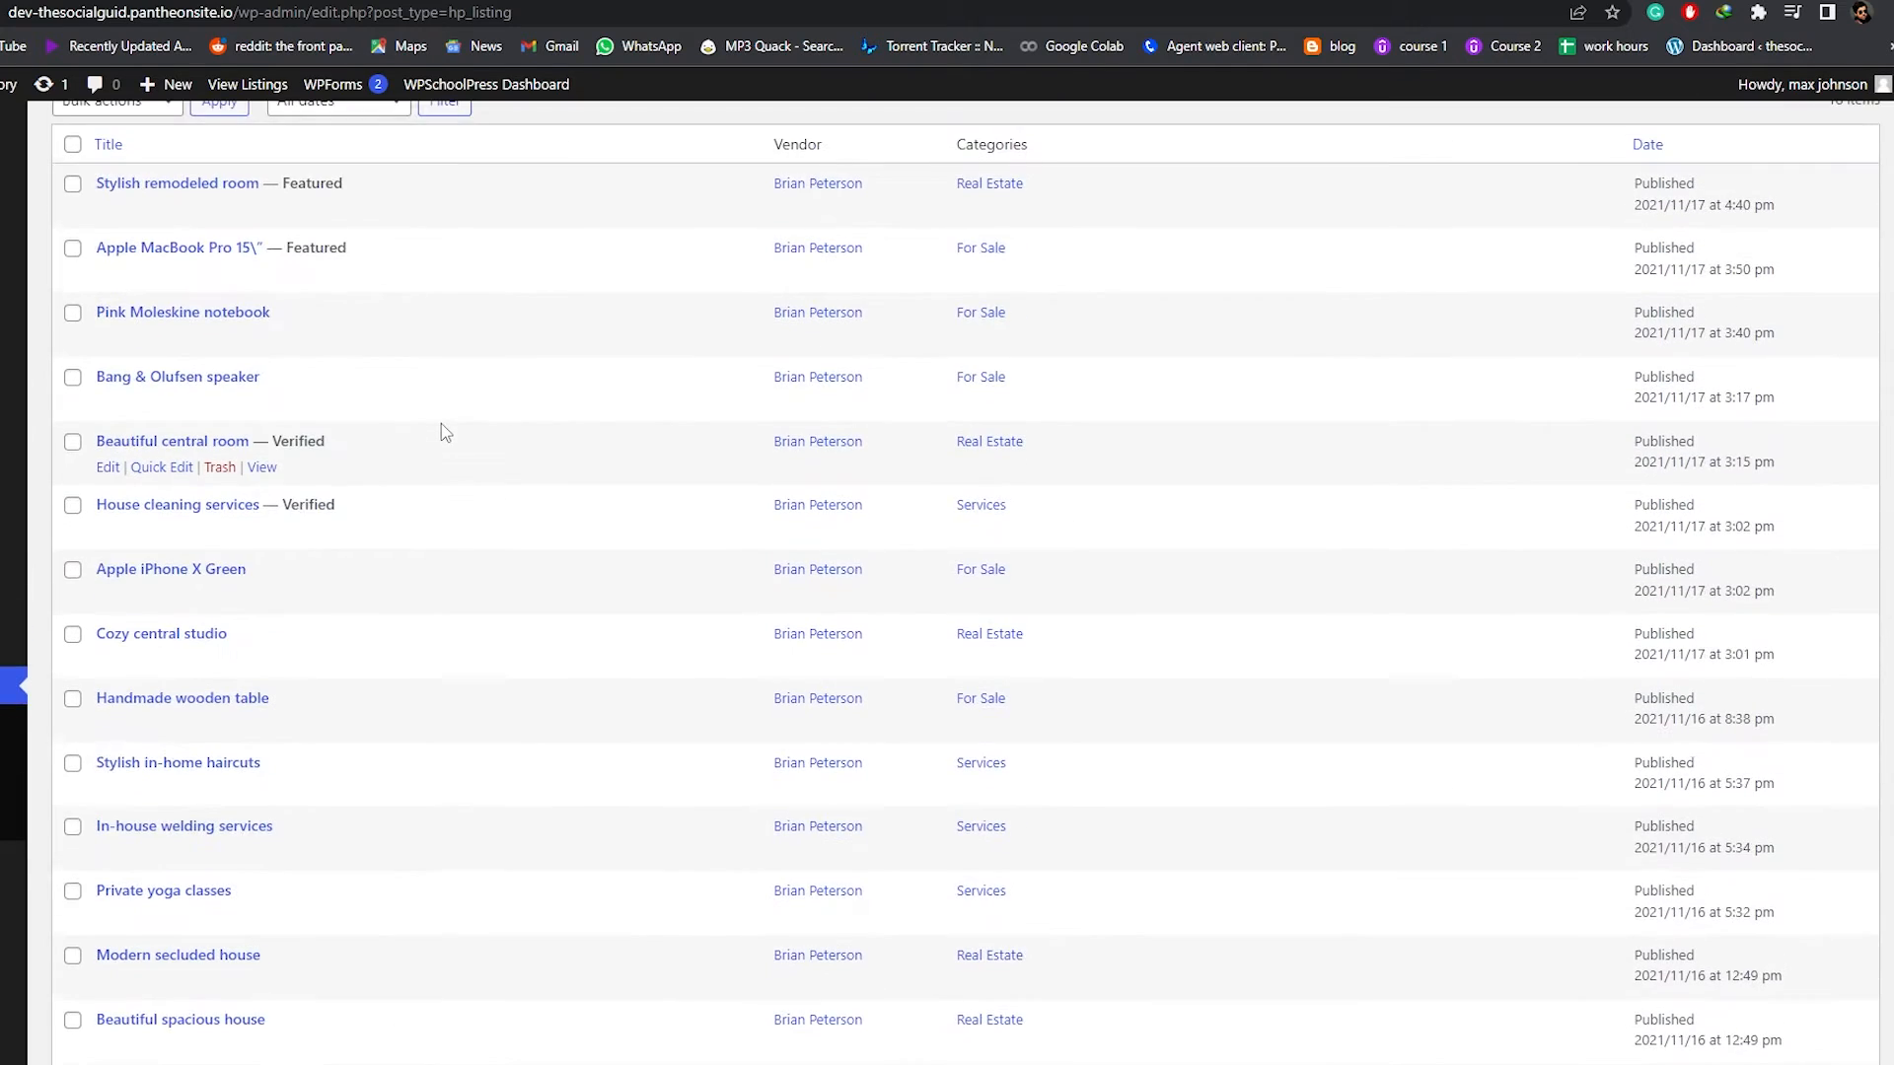
pyautogui.scroll(-2, 443, 432)
# Step: Open the demo vendor for editing and examine its name, description, assigned user, verified setting and featured image
pyautogui.click(95, 762)
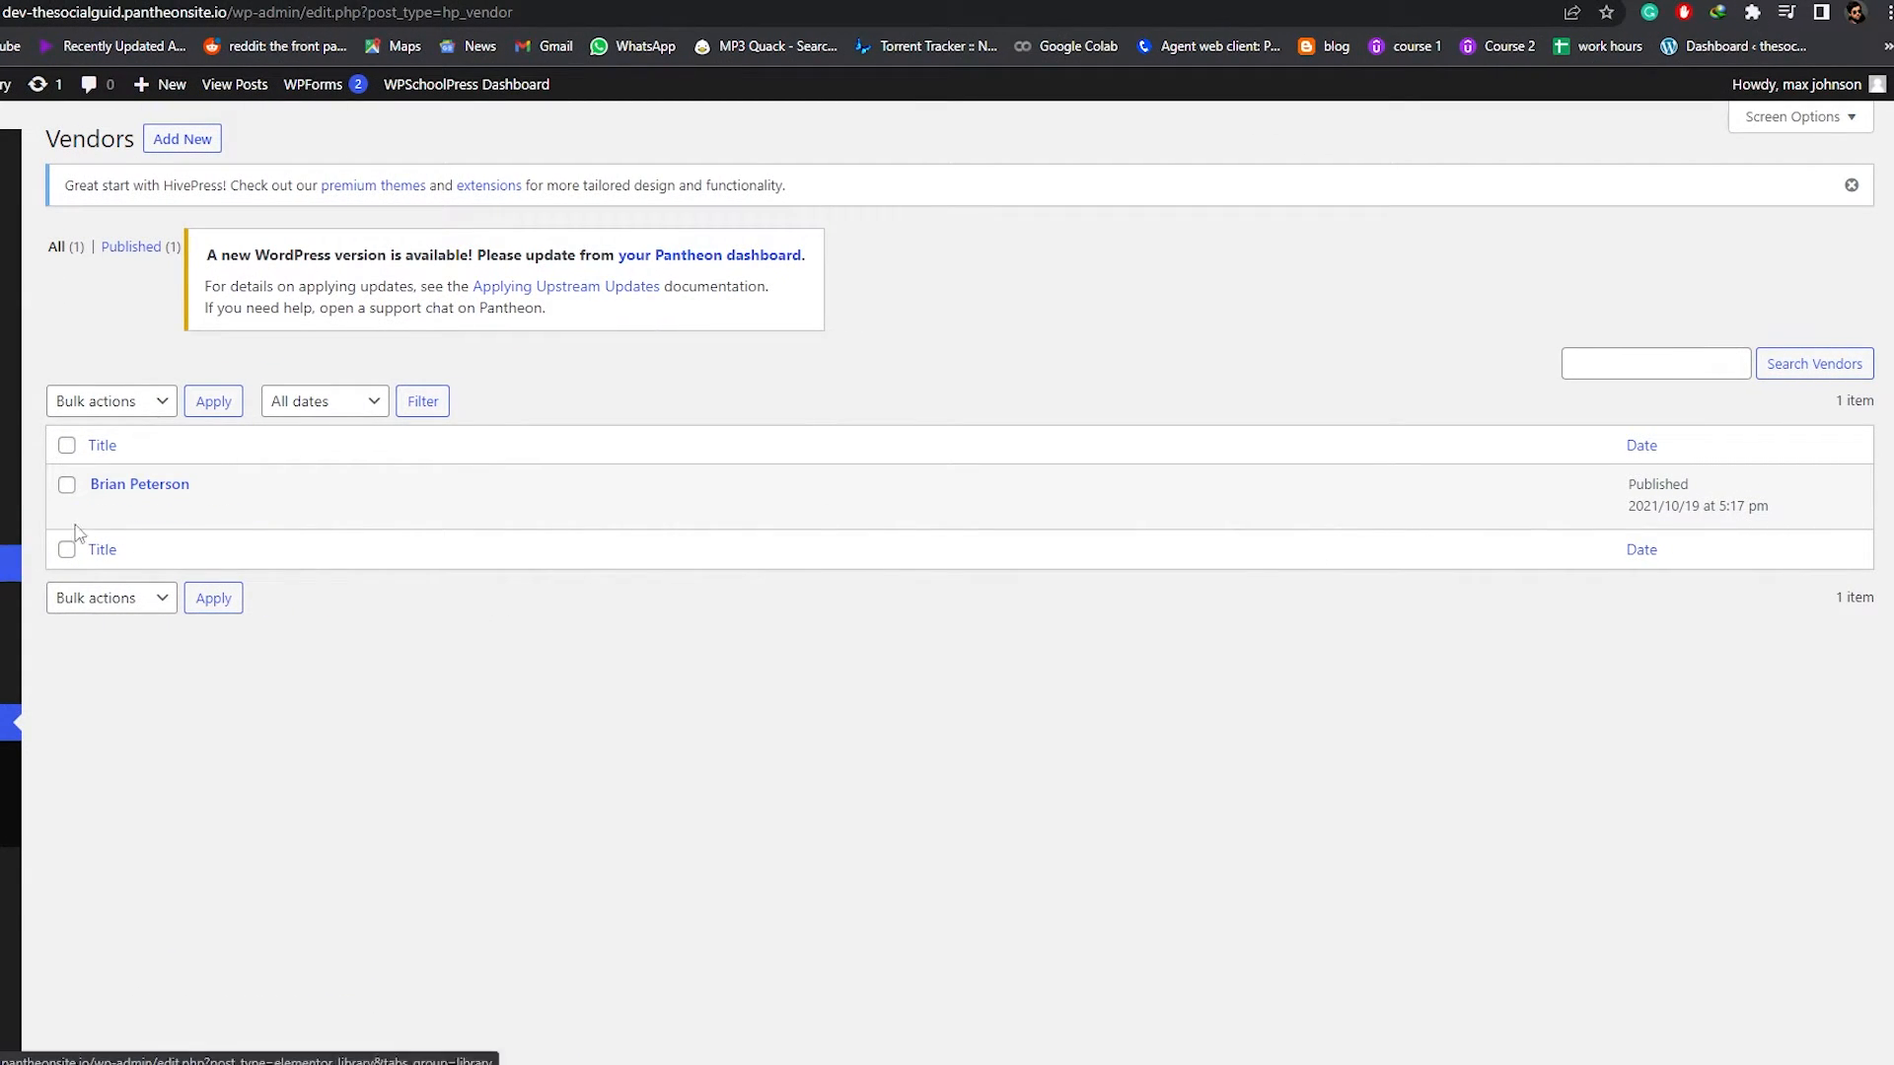
pyautogui.moveTo(108, 528)
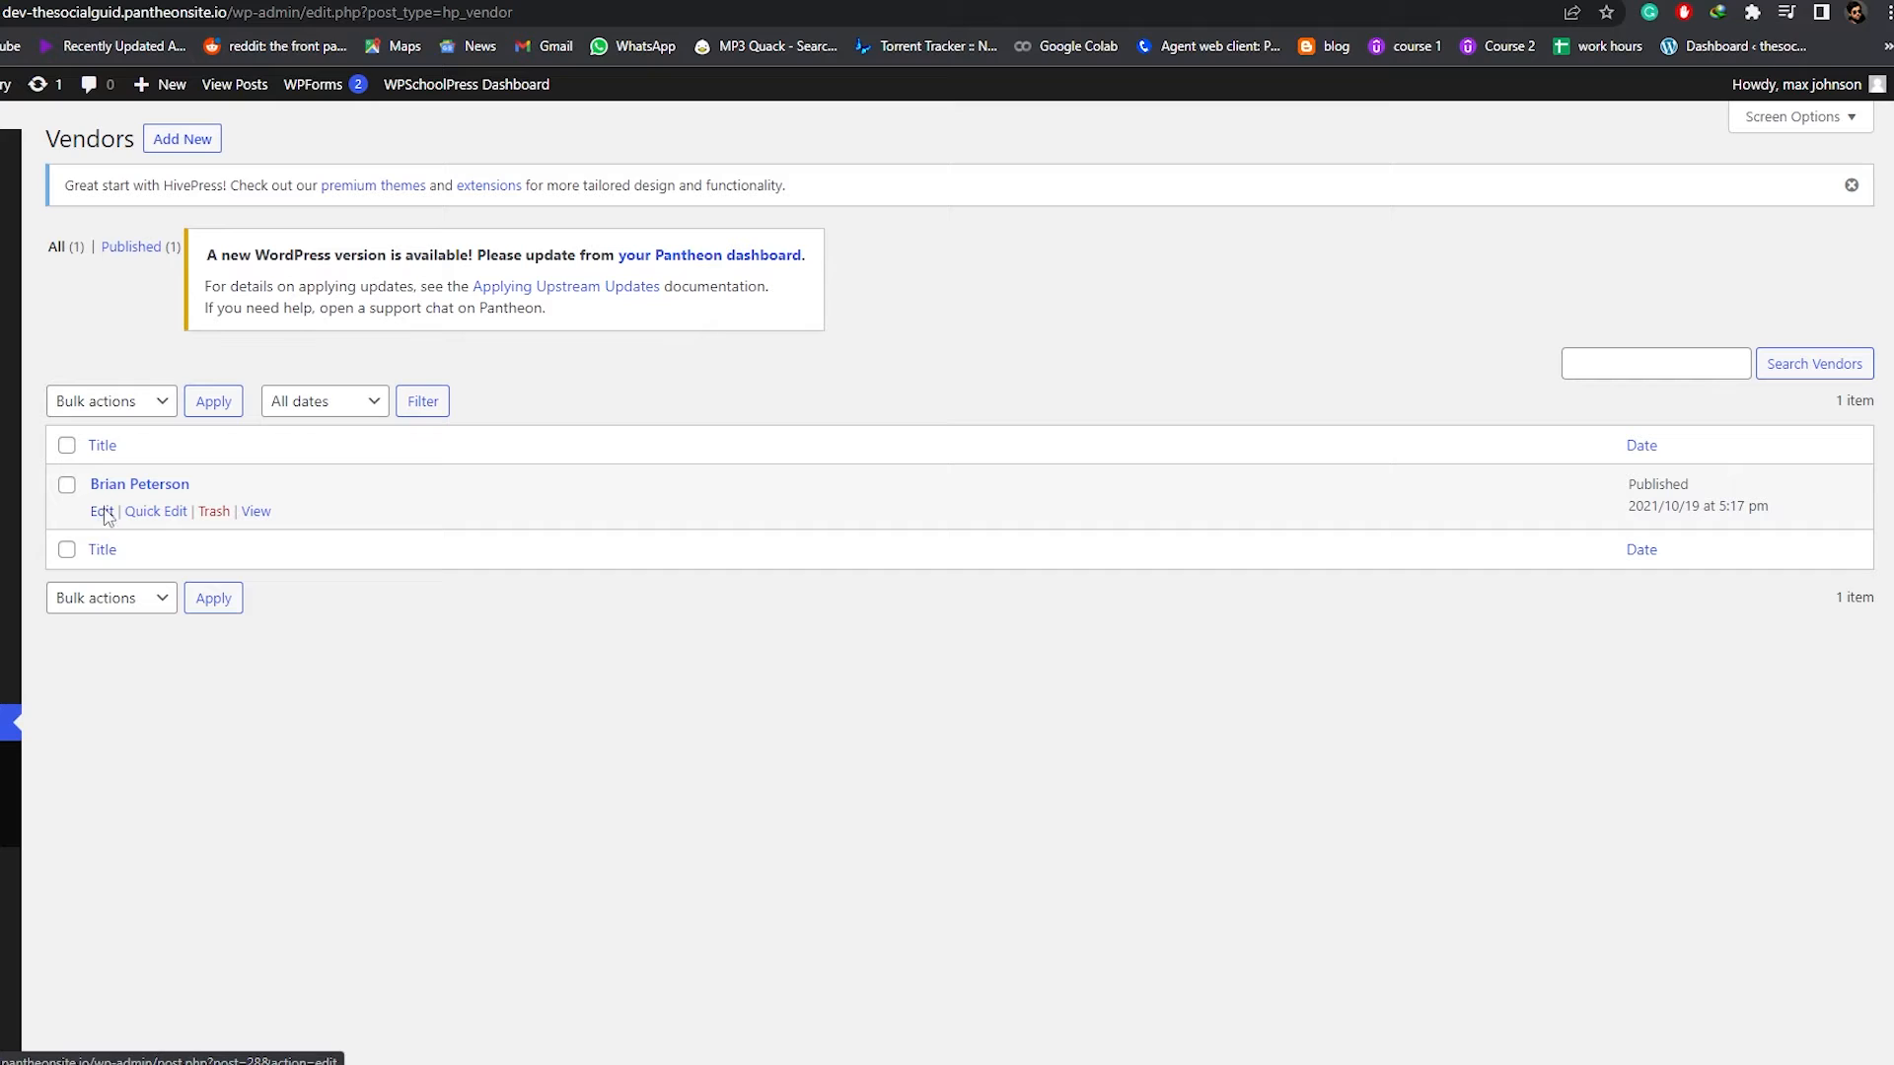
pyautogui.click(104, 512)
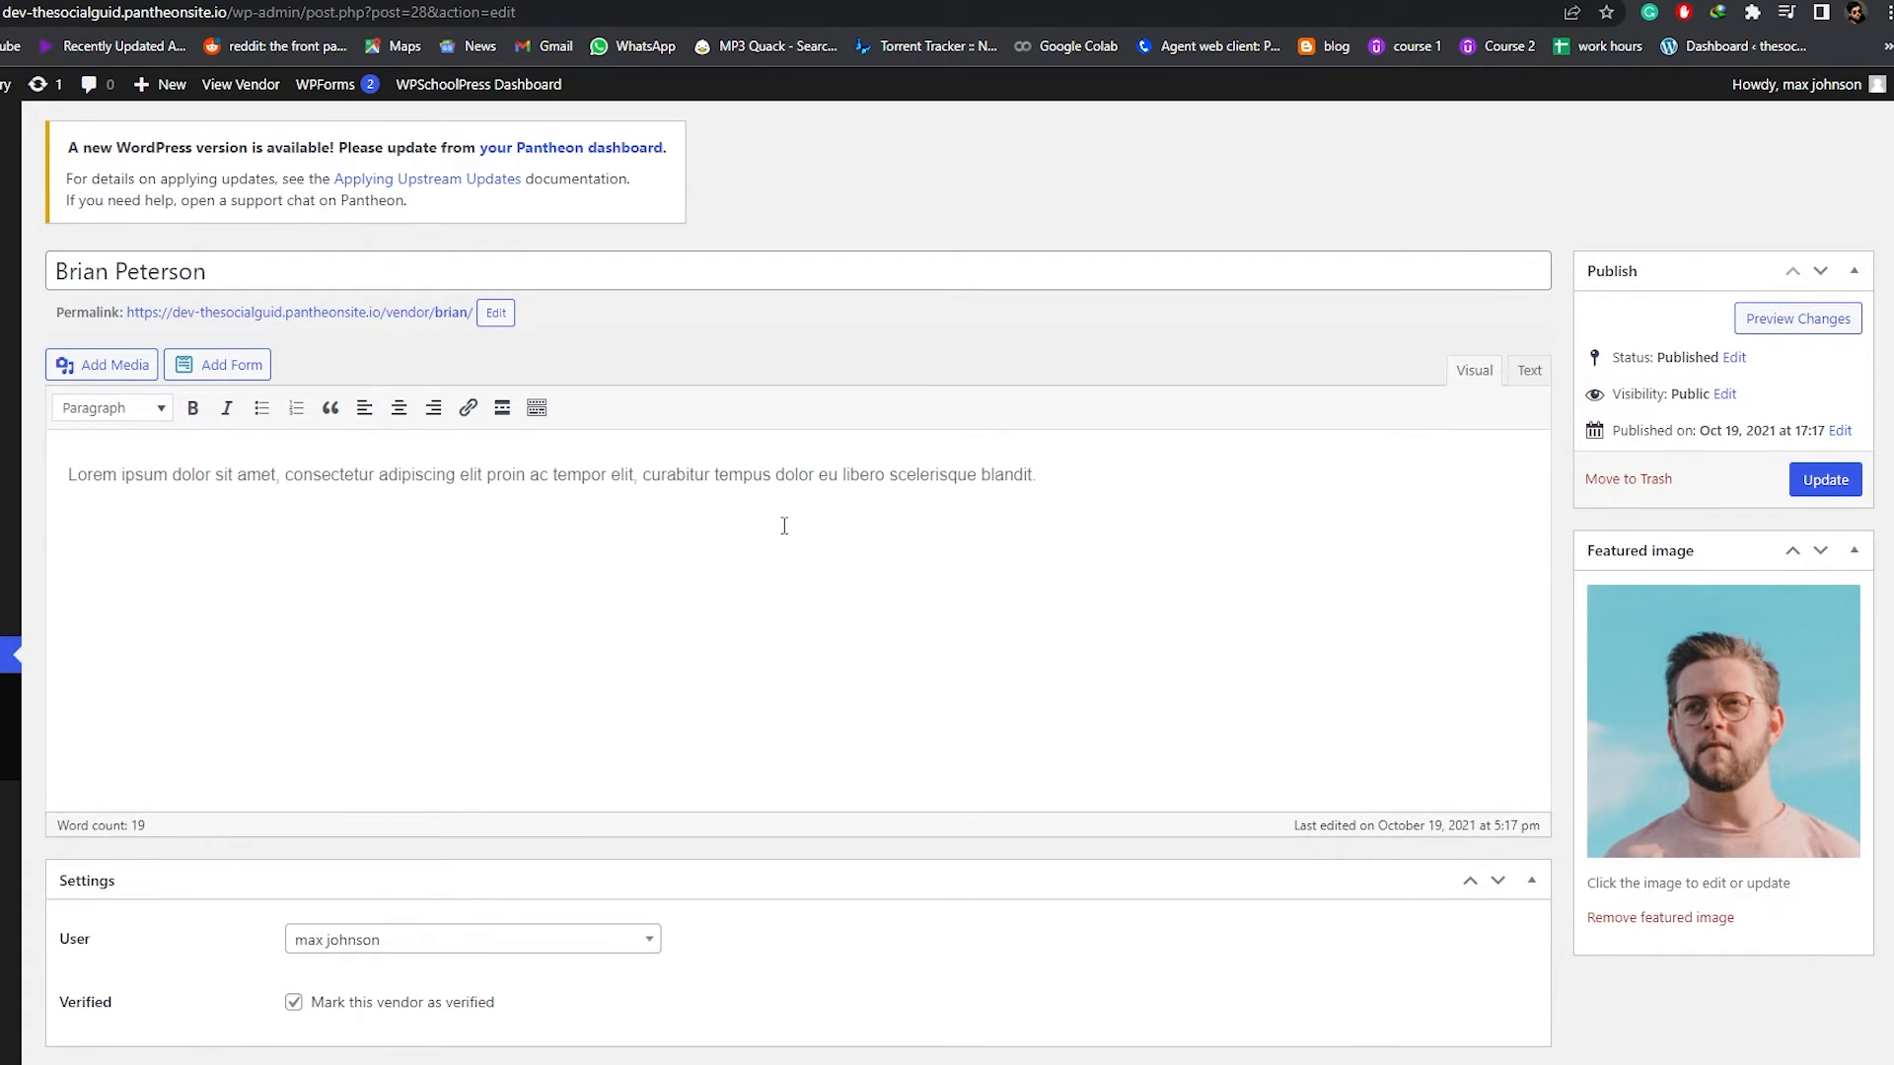
pyautogui.scroll(-2, 784, 526)
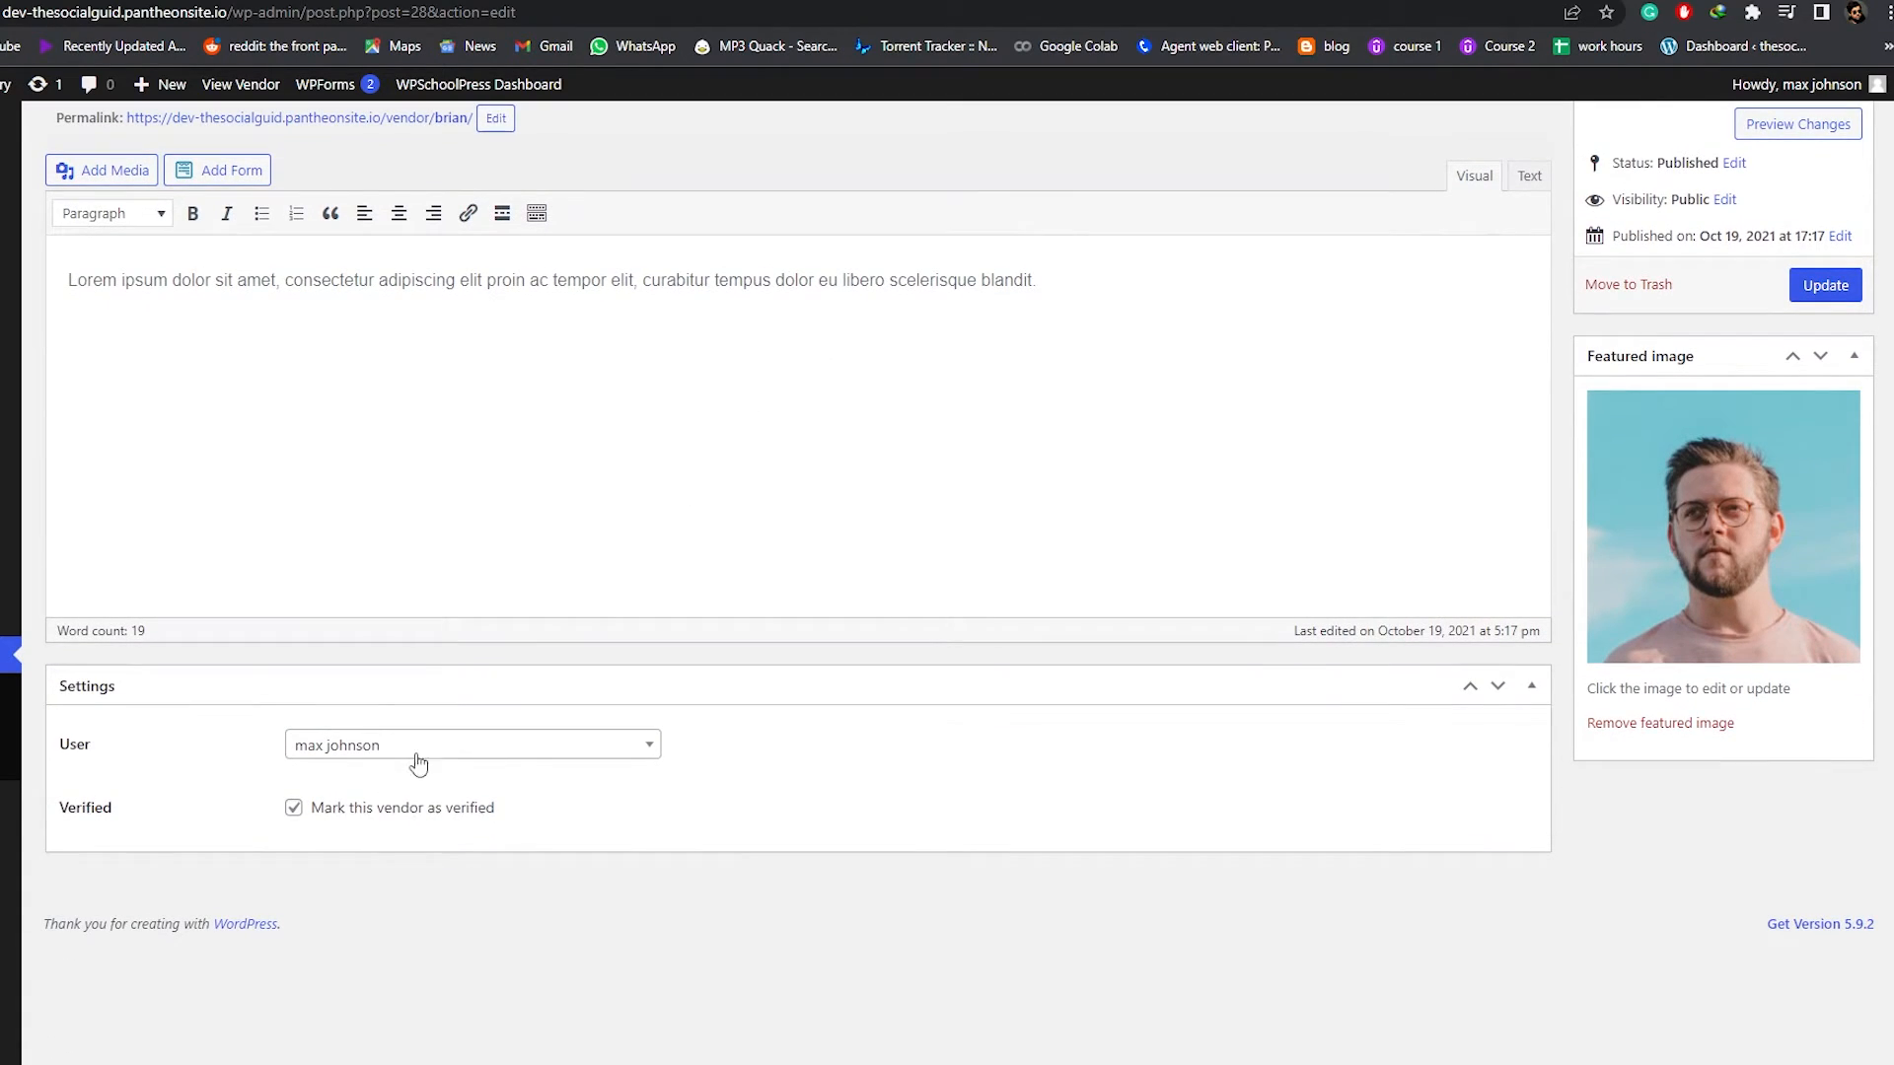
pyautogui.scroll(3, 630, 782)
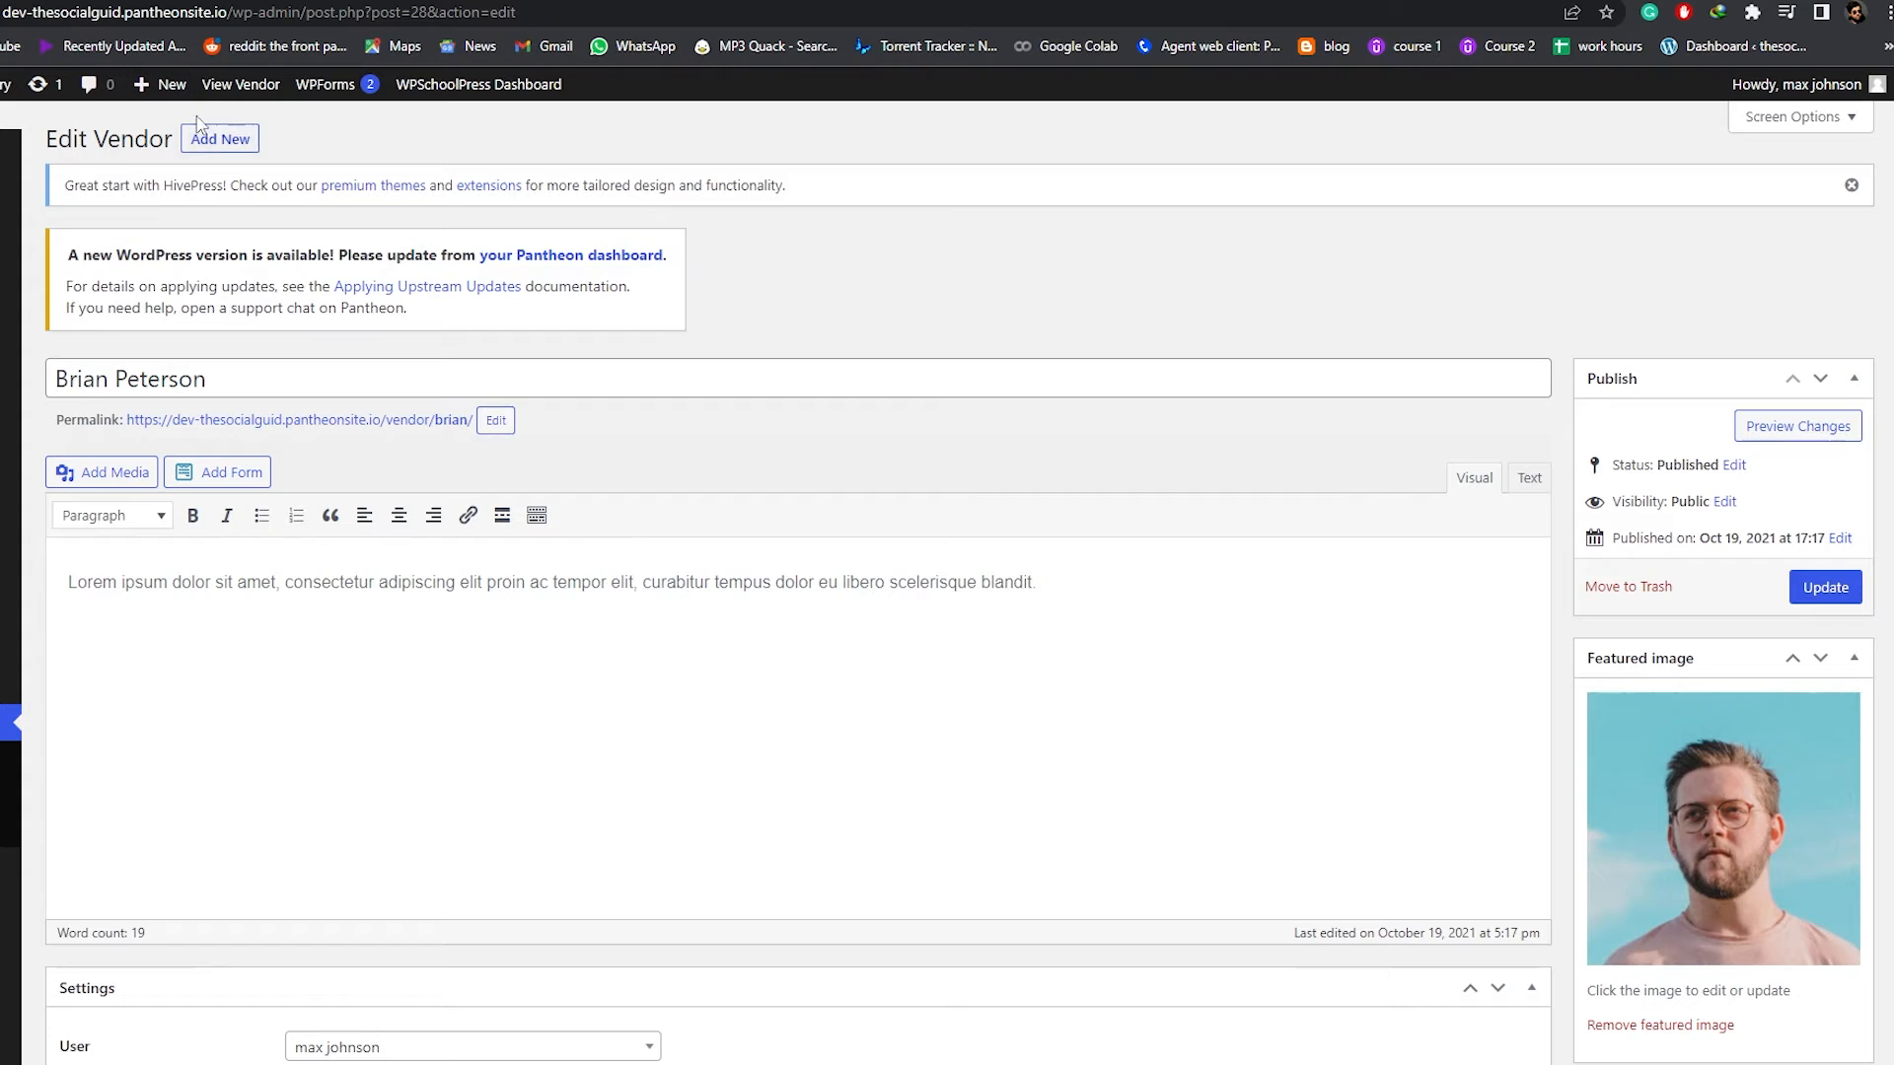
pyautogui.scroll(-4, 1535, 811)
pyautogui.scroll(4, 1663, 779)
pyautogui.click(245, 379)
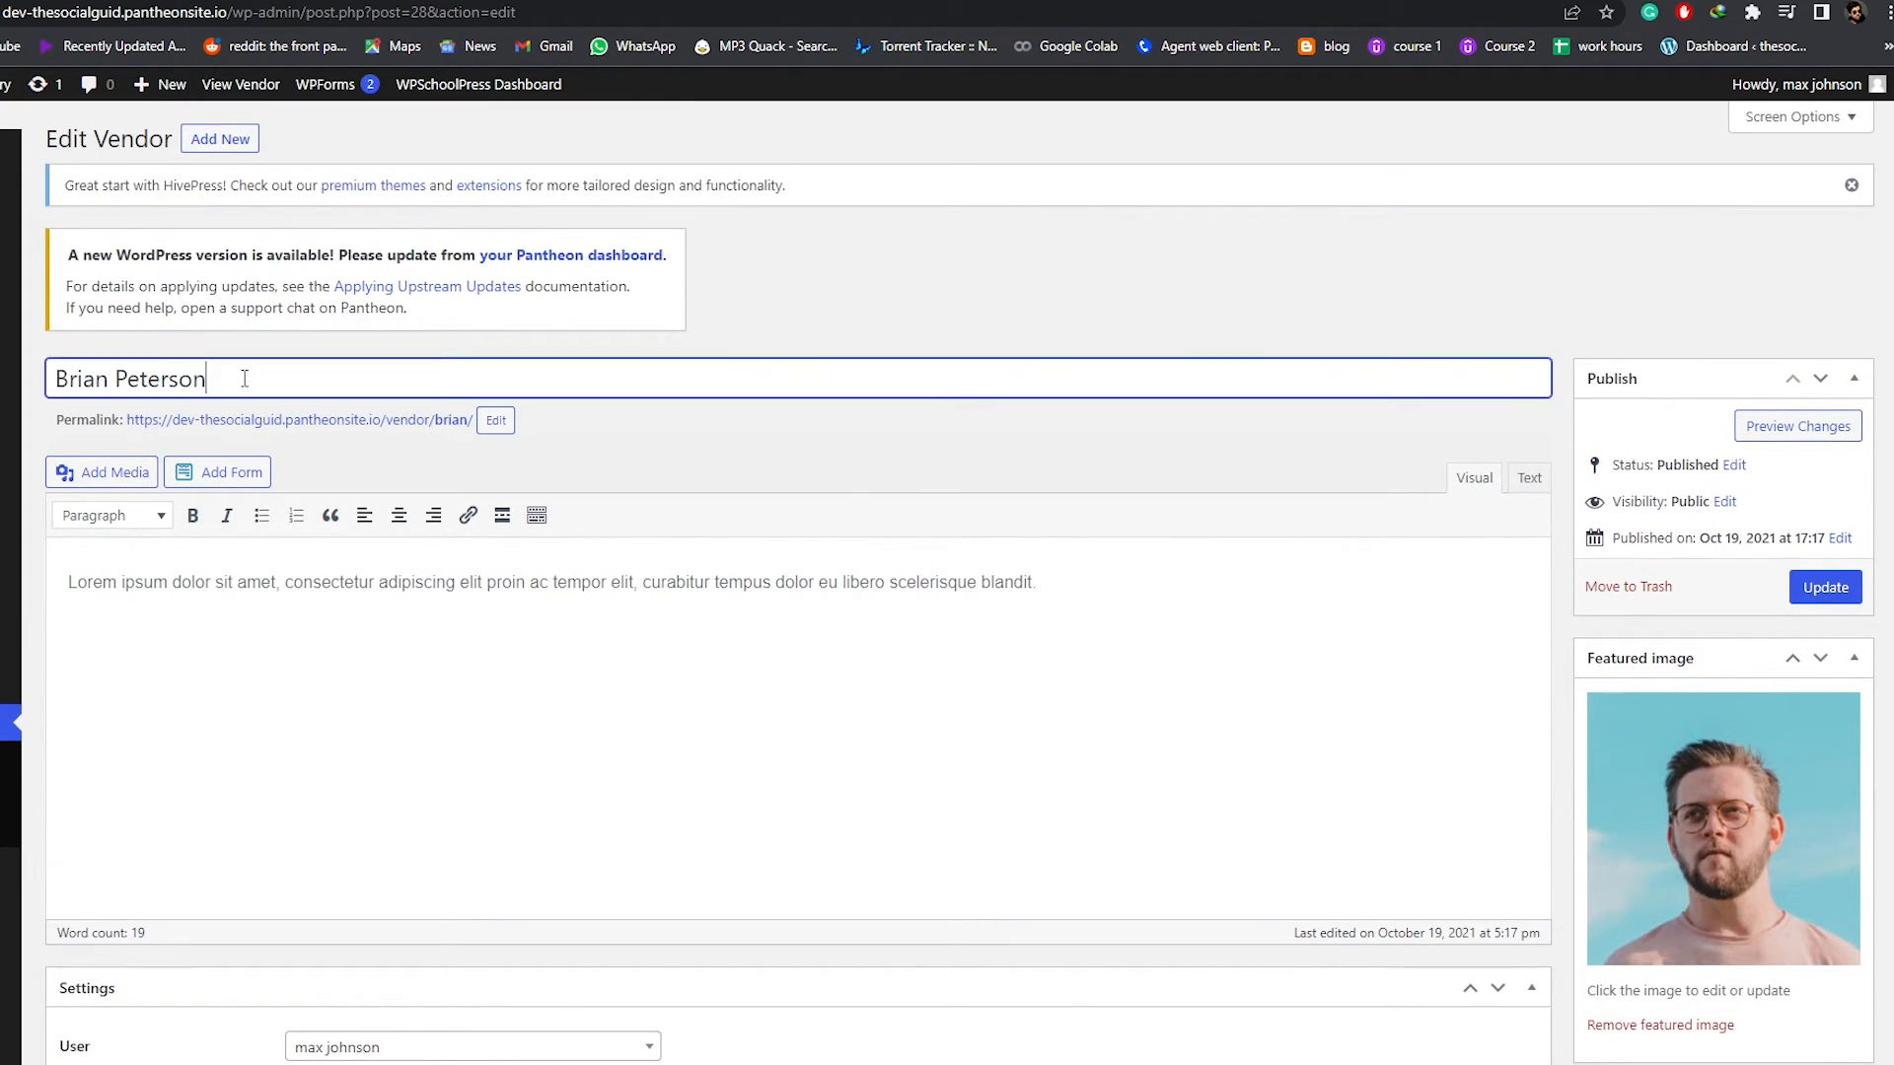
pyautogui.click(297, 343)
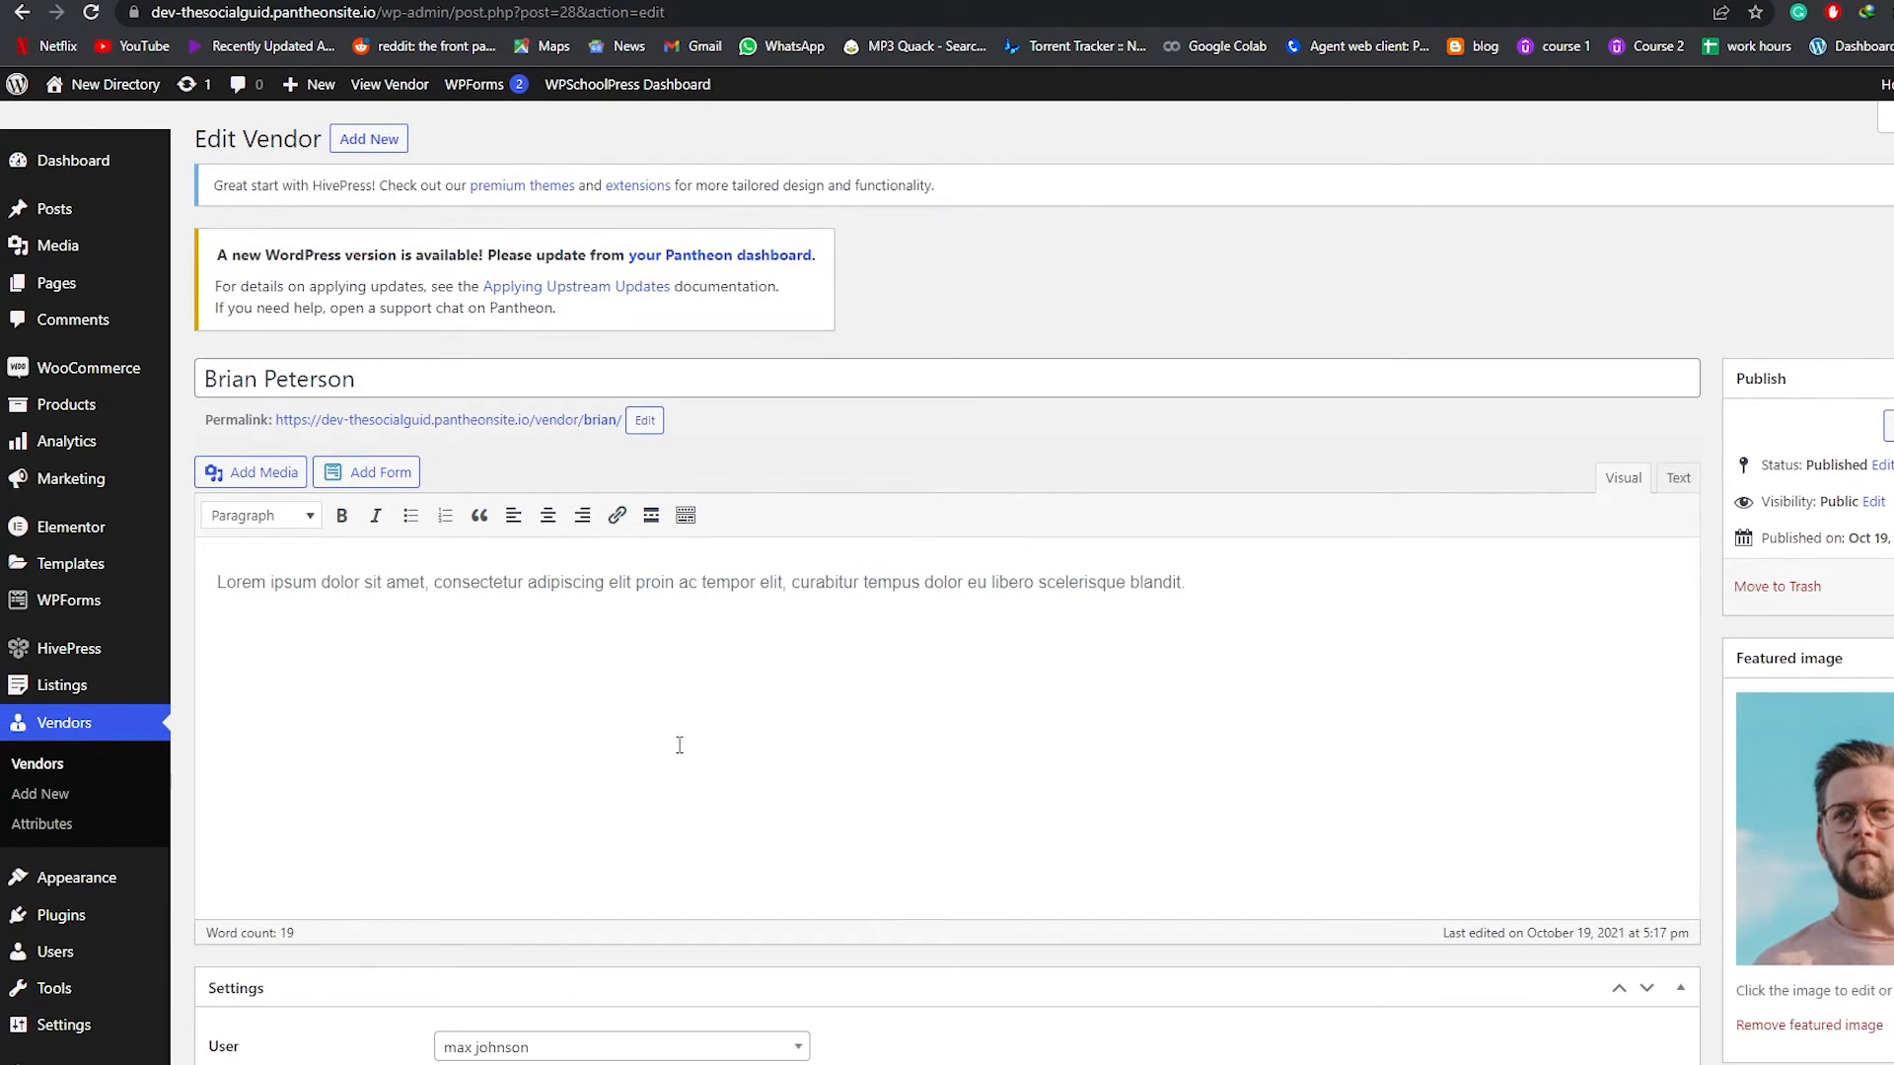
# Step: Start a new HivePress listing from the listings overview and examine its title, description, category, vendor, verified, featured, expiration date and image fields
pyautogui.moveTo(51, 695)
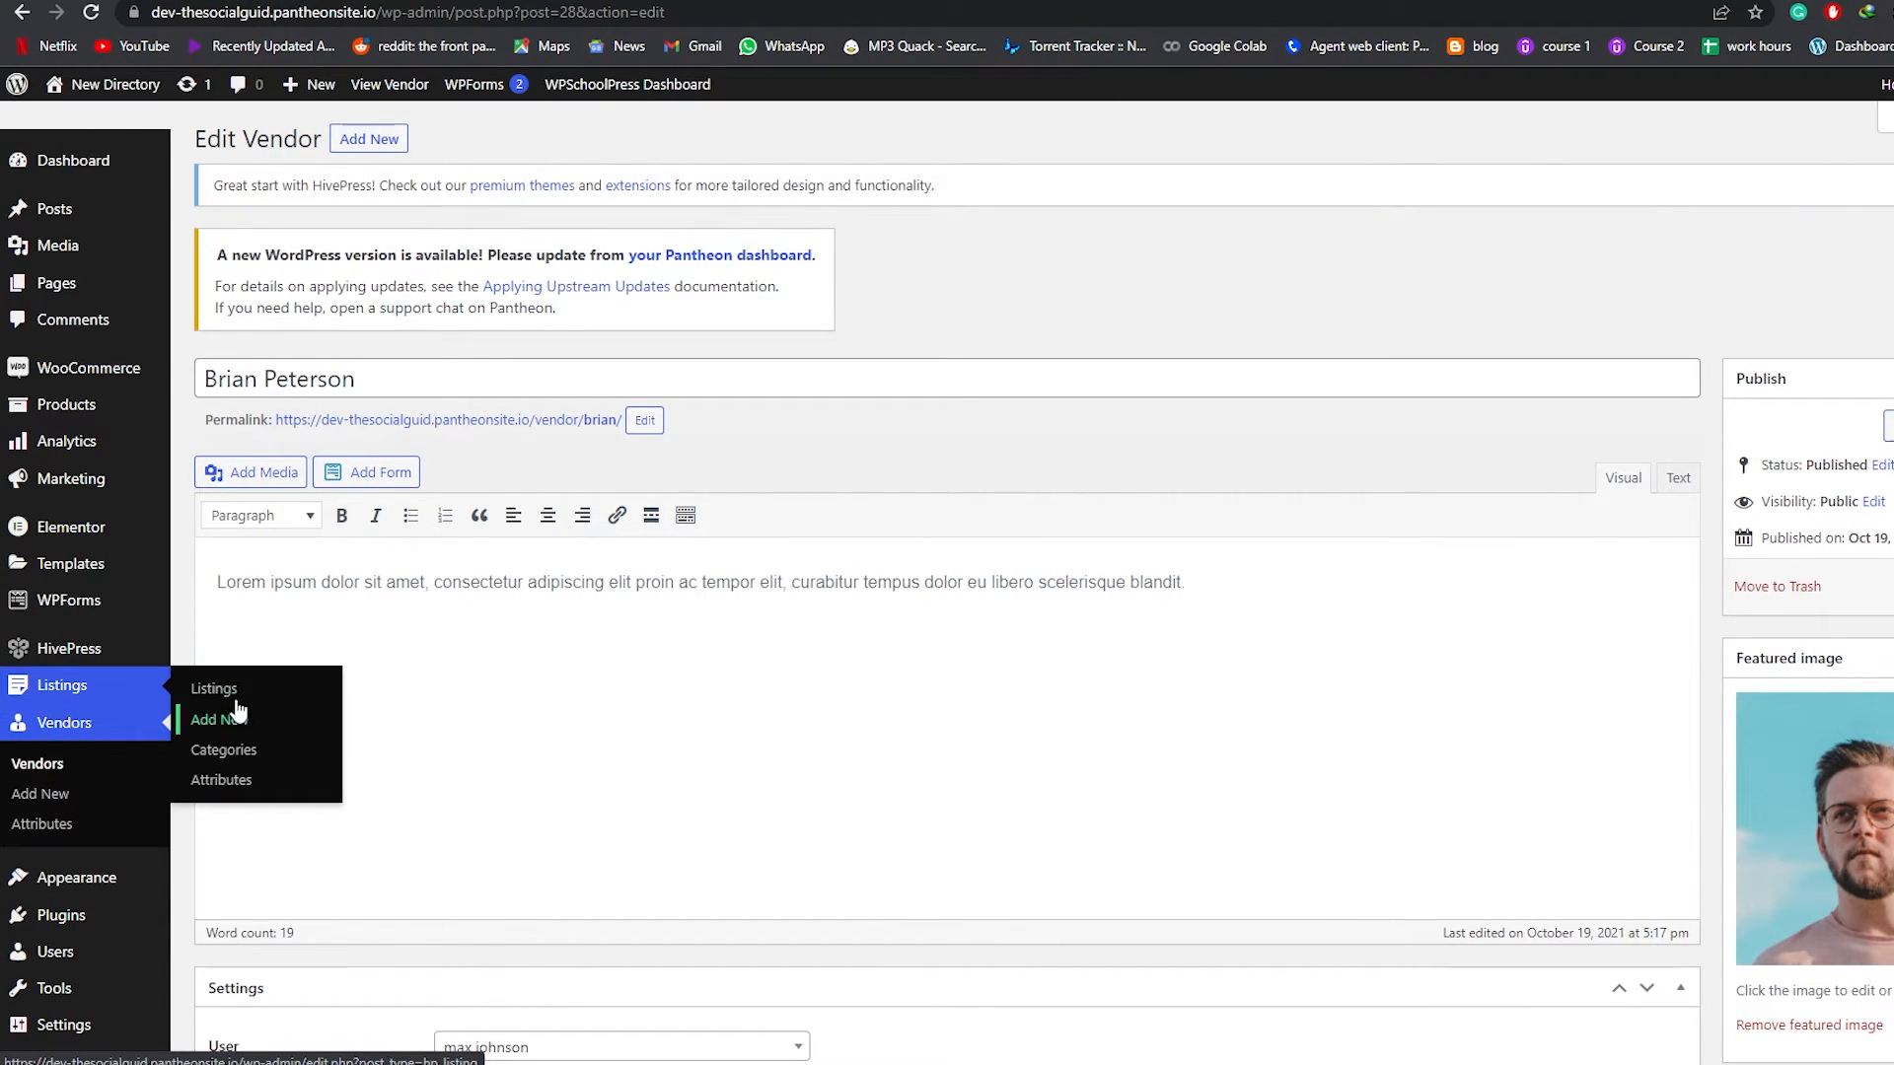
pyautogui.click(103, 695)
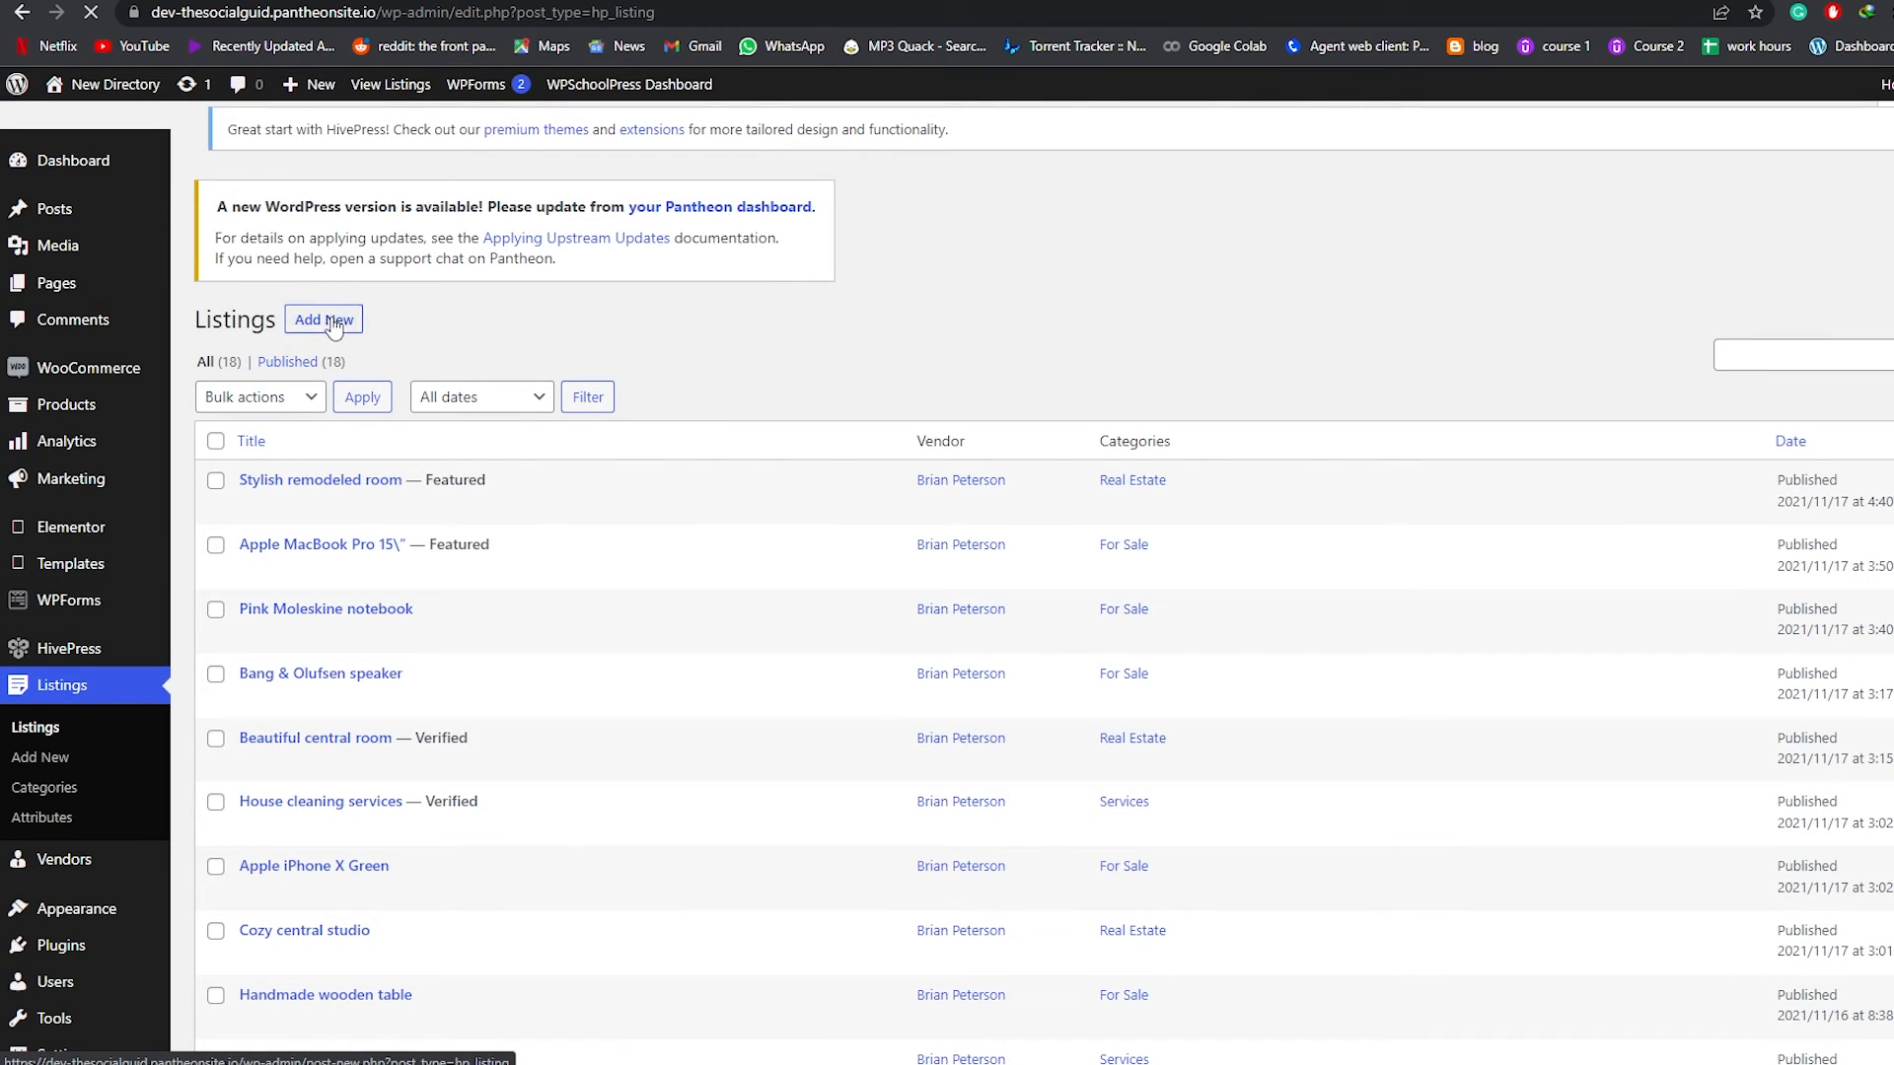
pyautogui.click(335, 329)
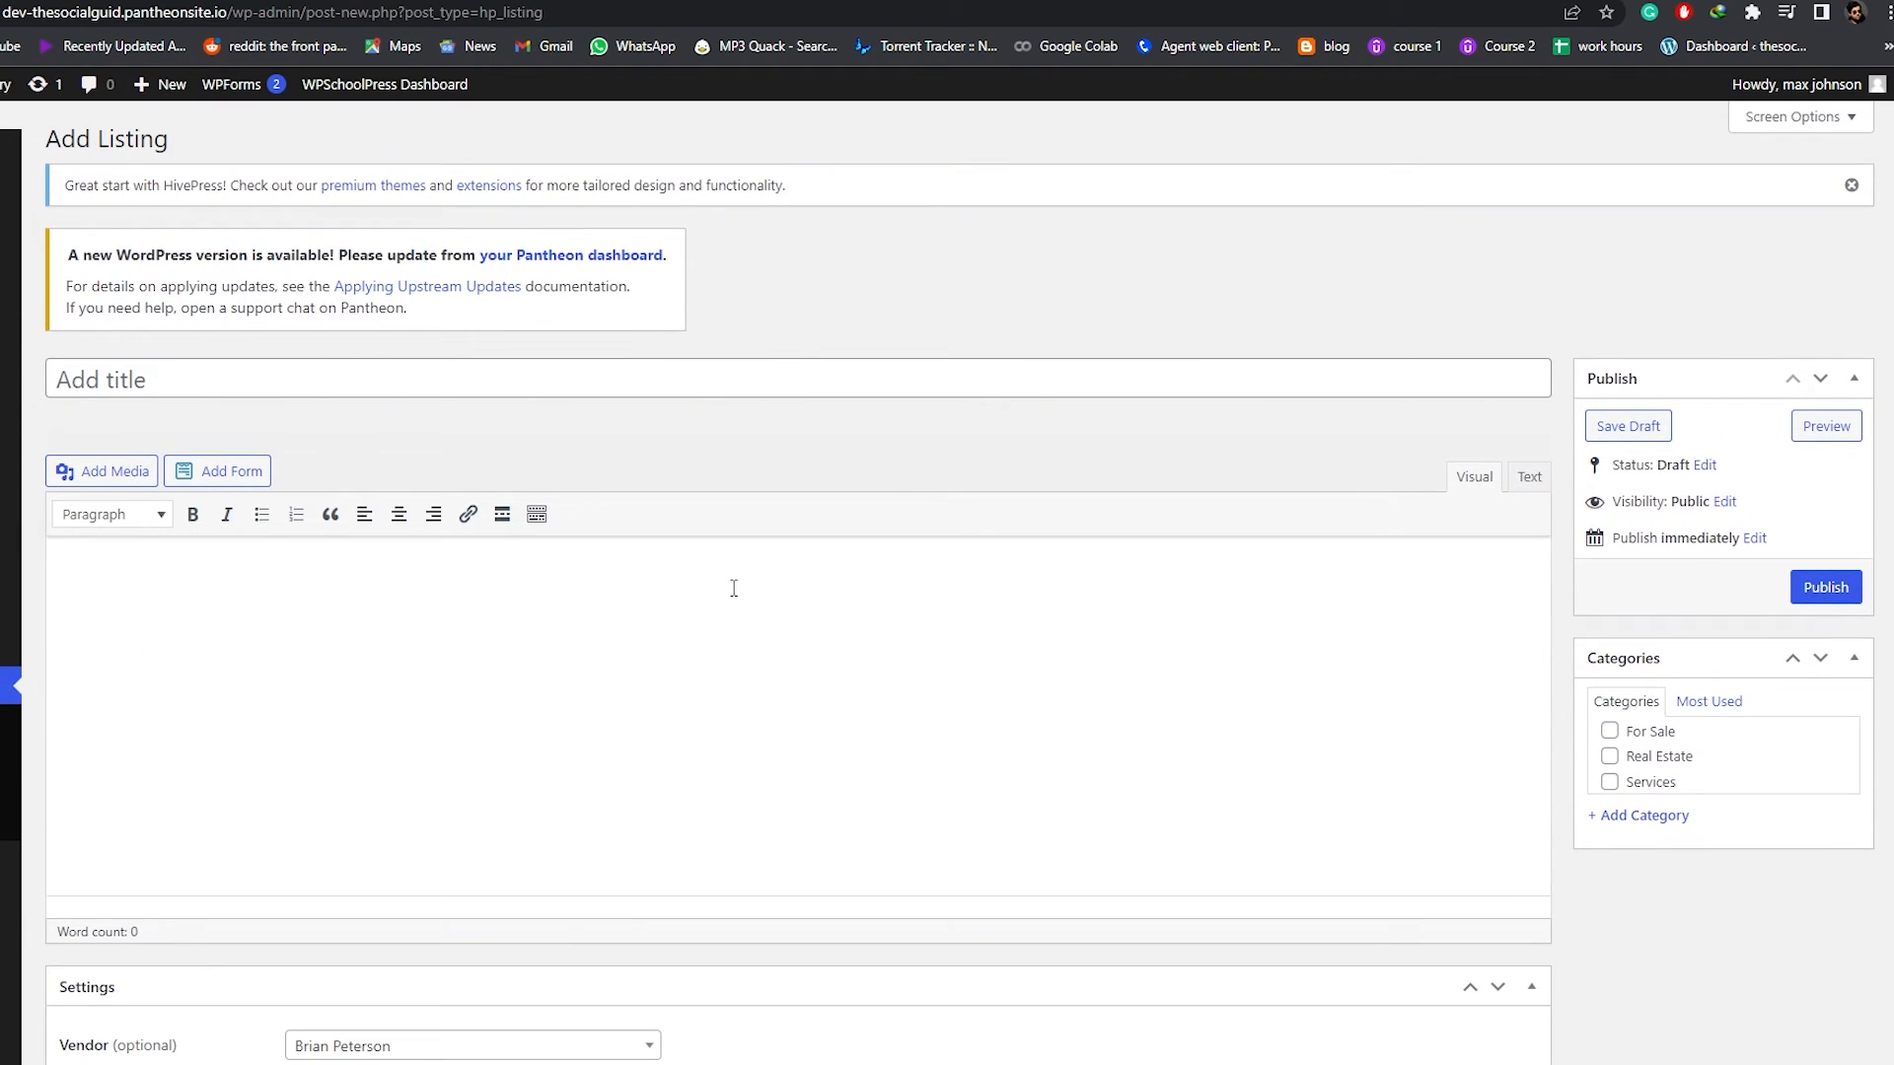
pyautogui.click(118, 390)
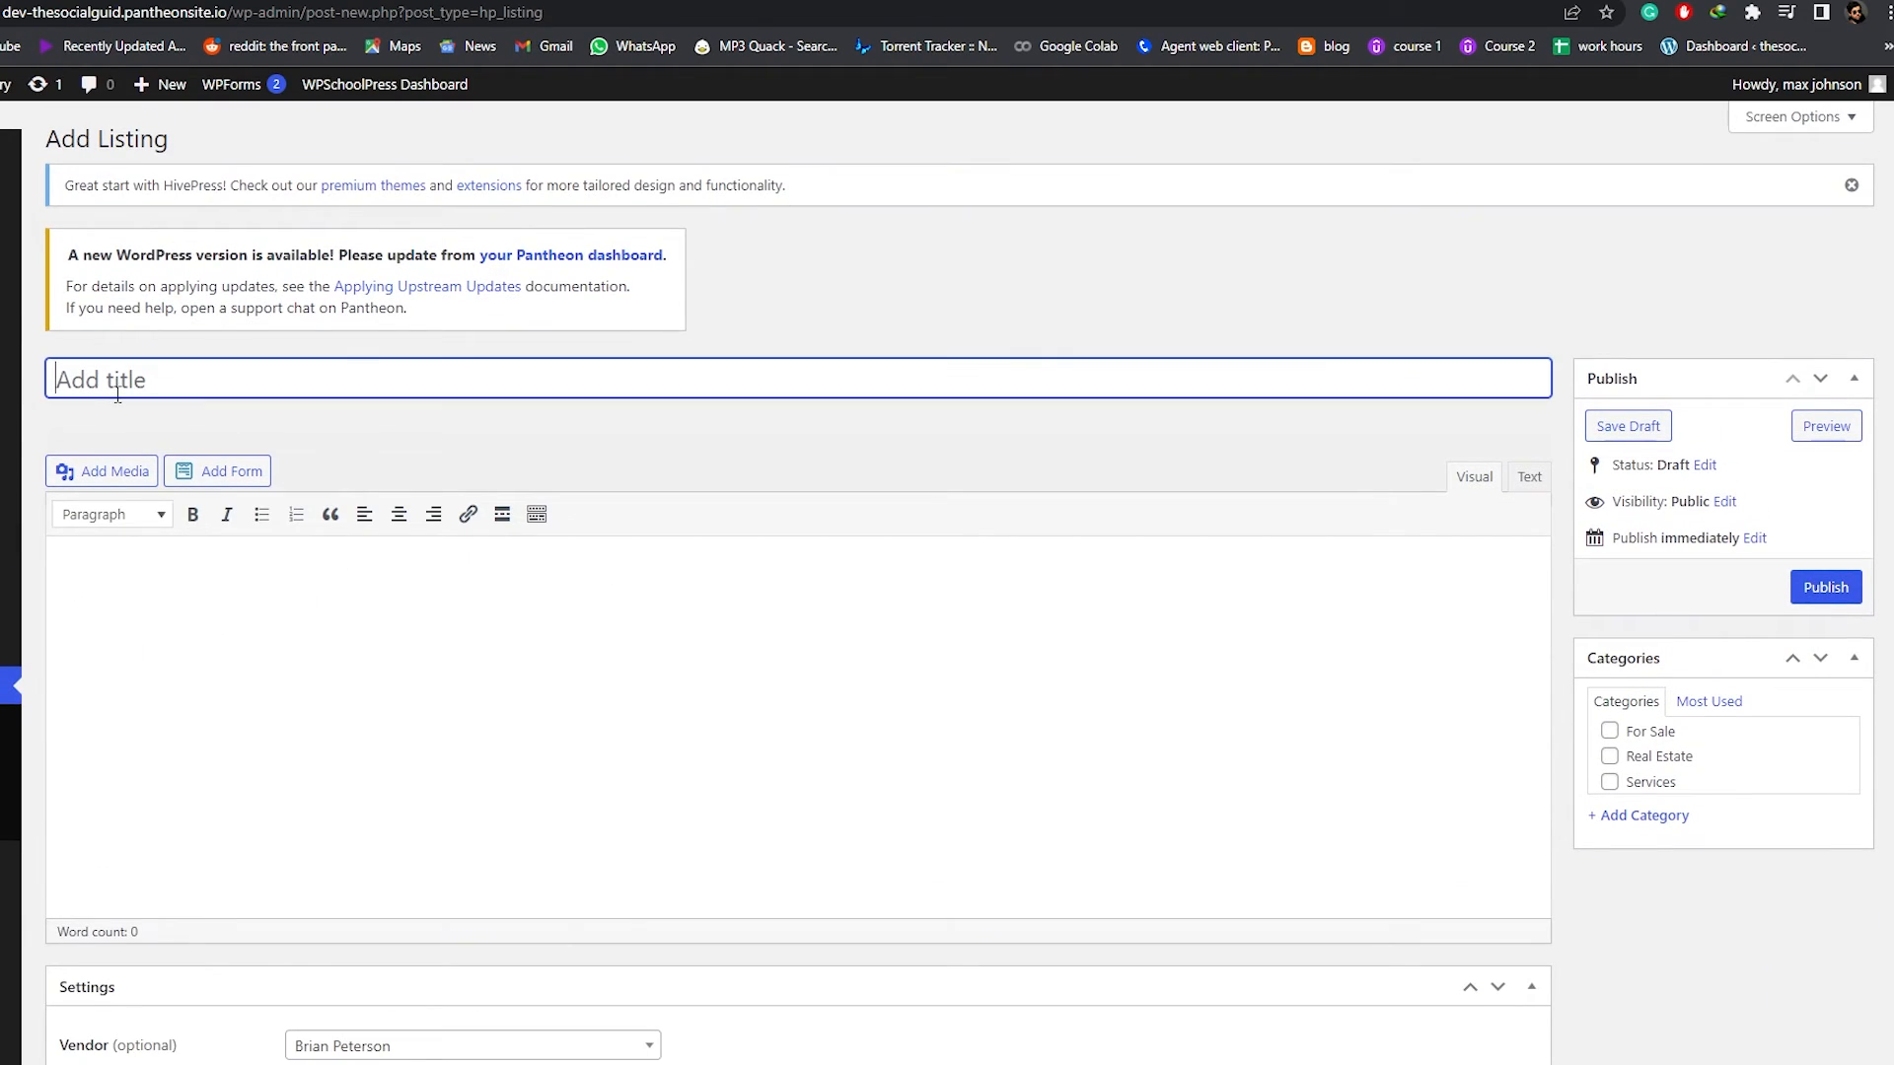
pyautogui.scroll(-2, 123, 390)
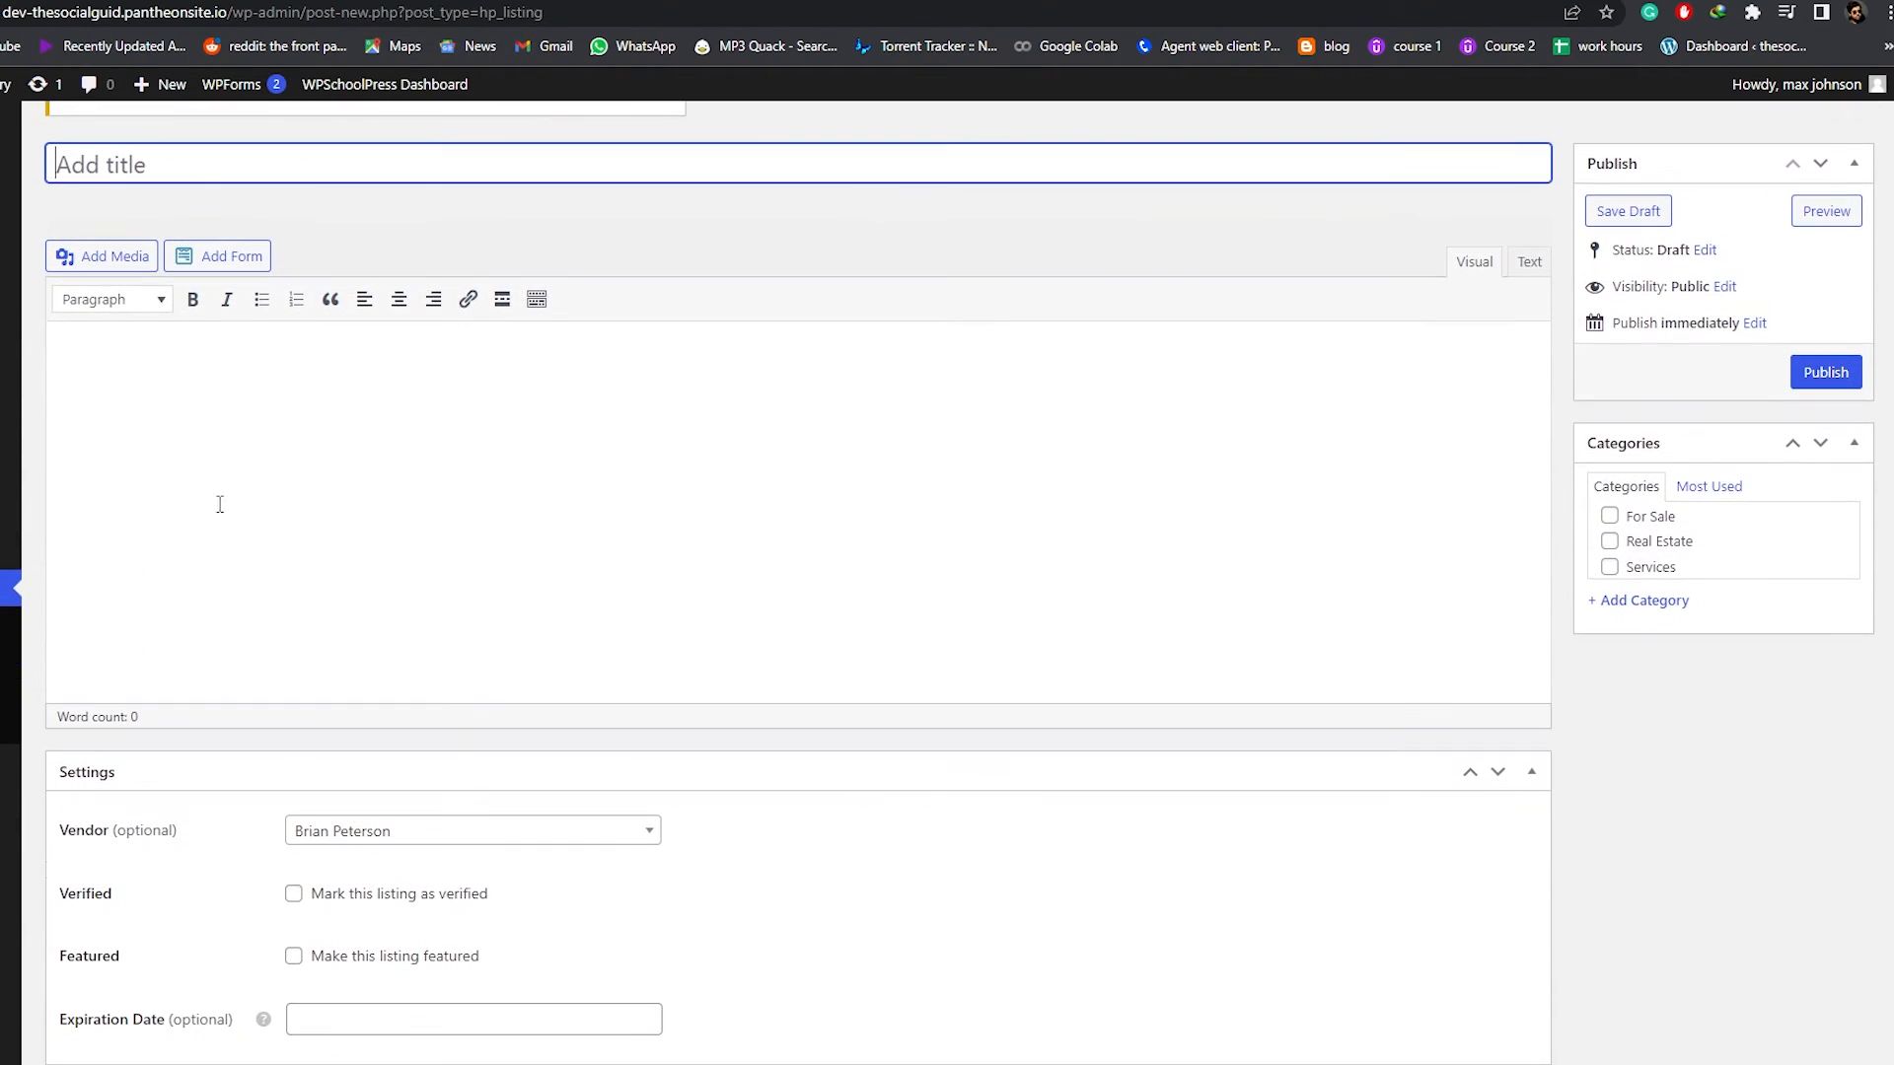
pyautogui.click(249, 471)
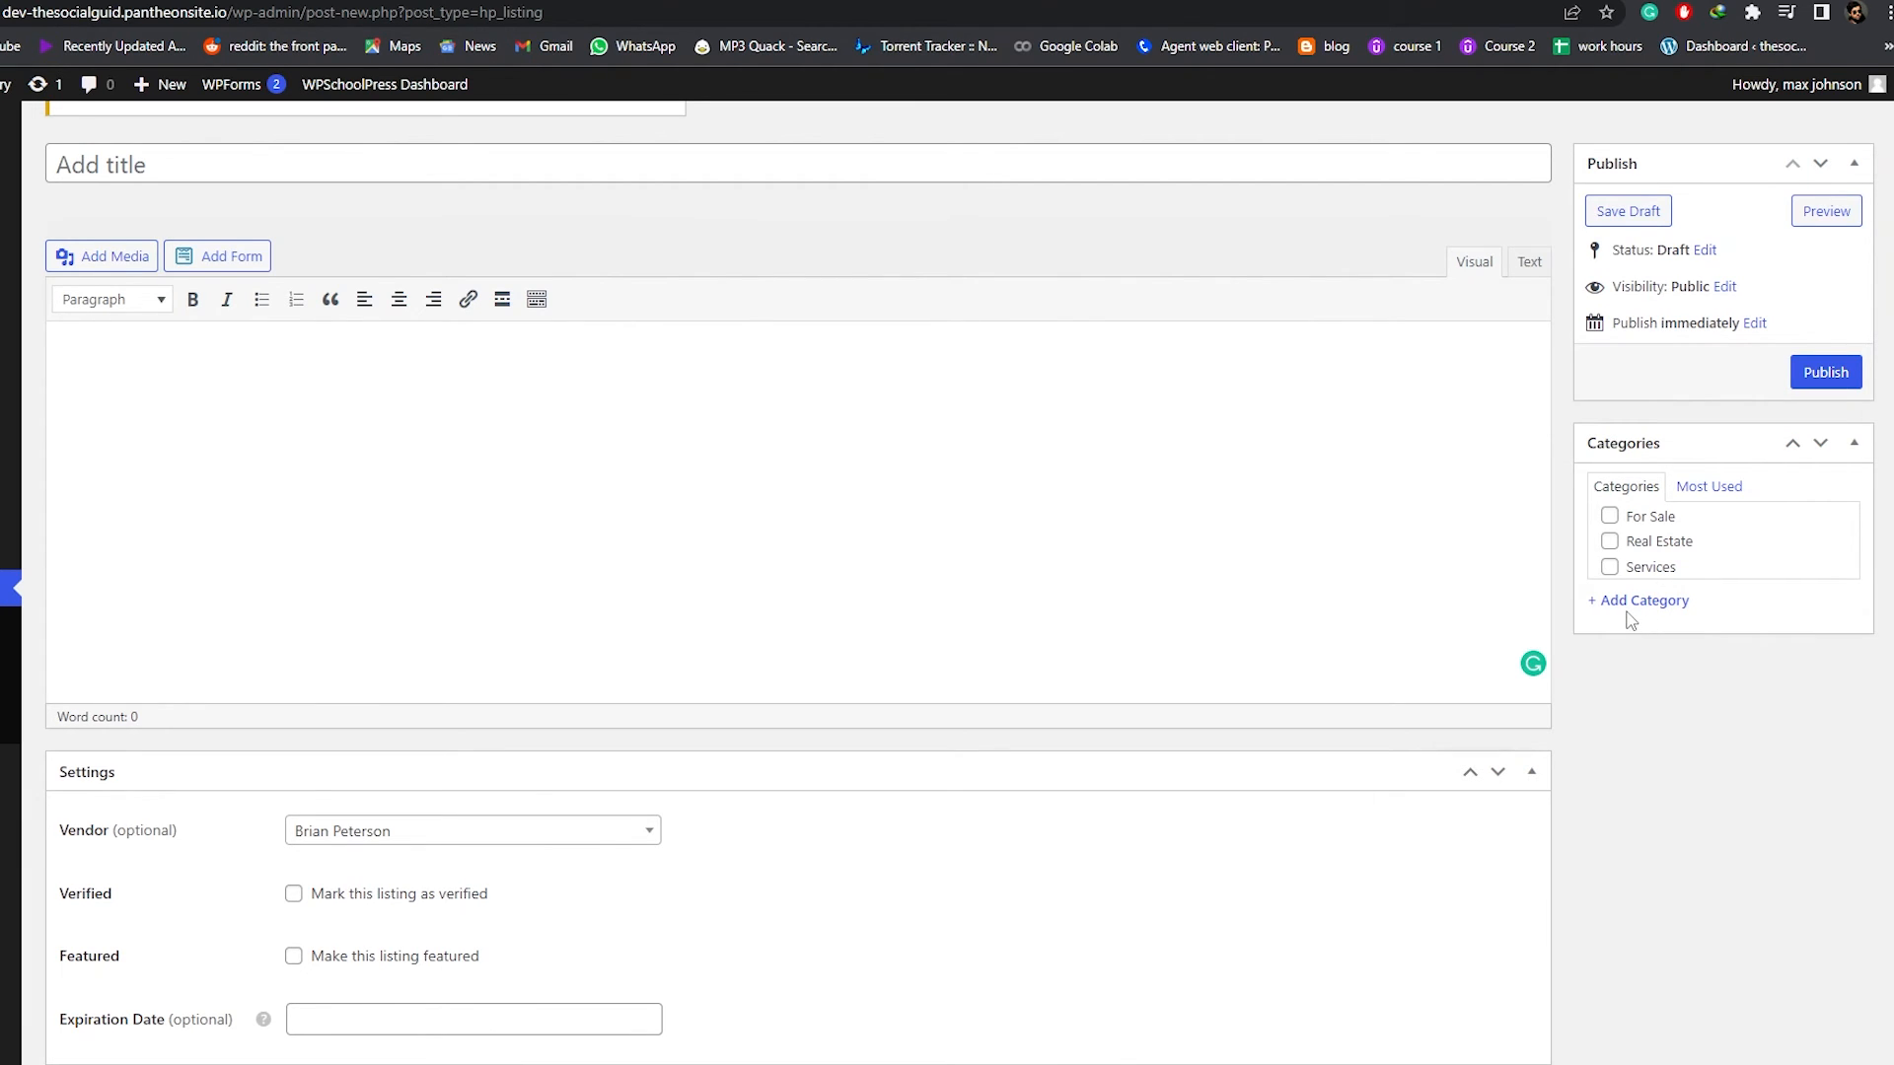
pyautogui.scroll(-2, 415, 540)
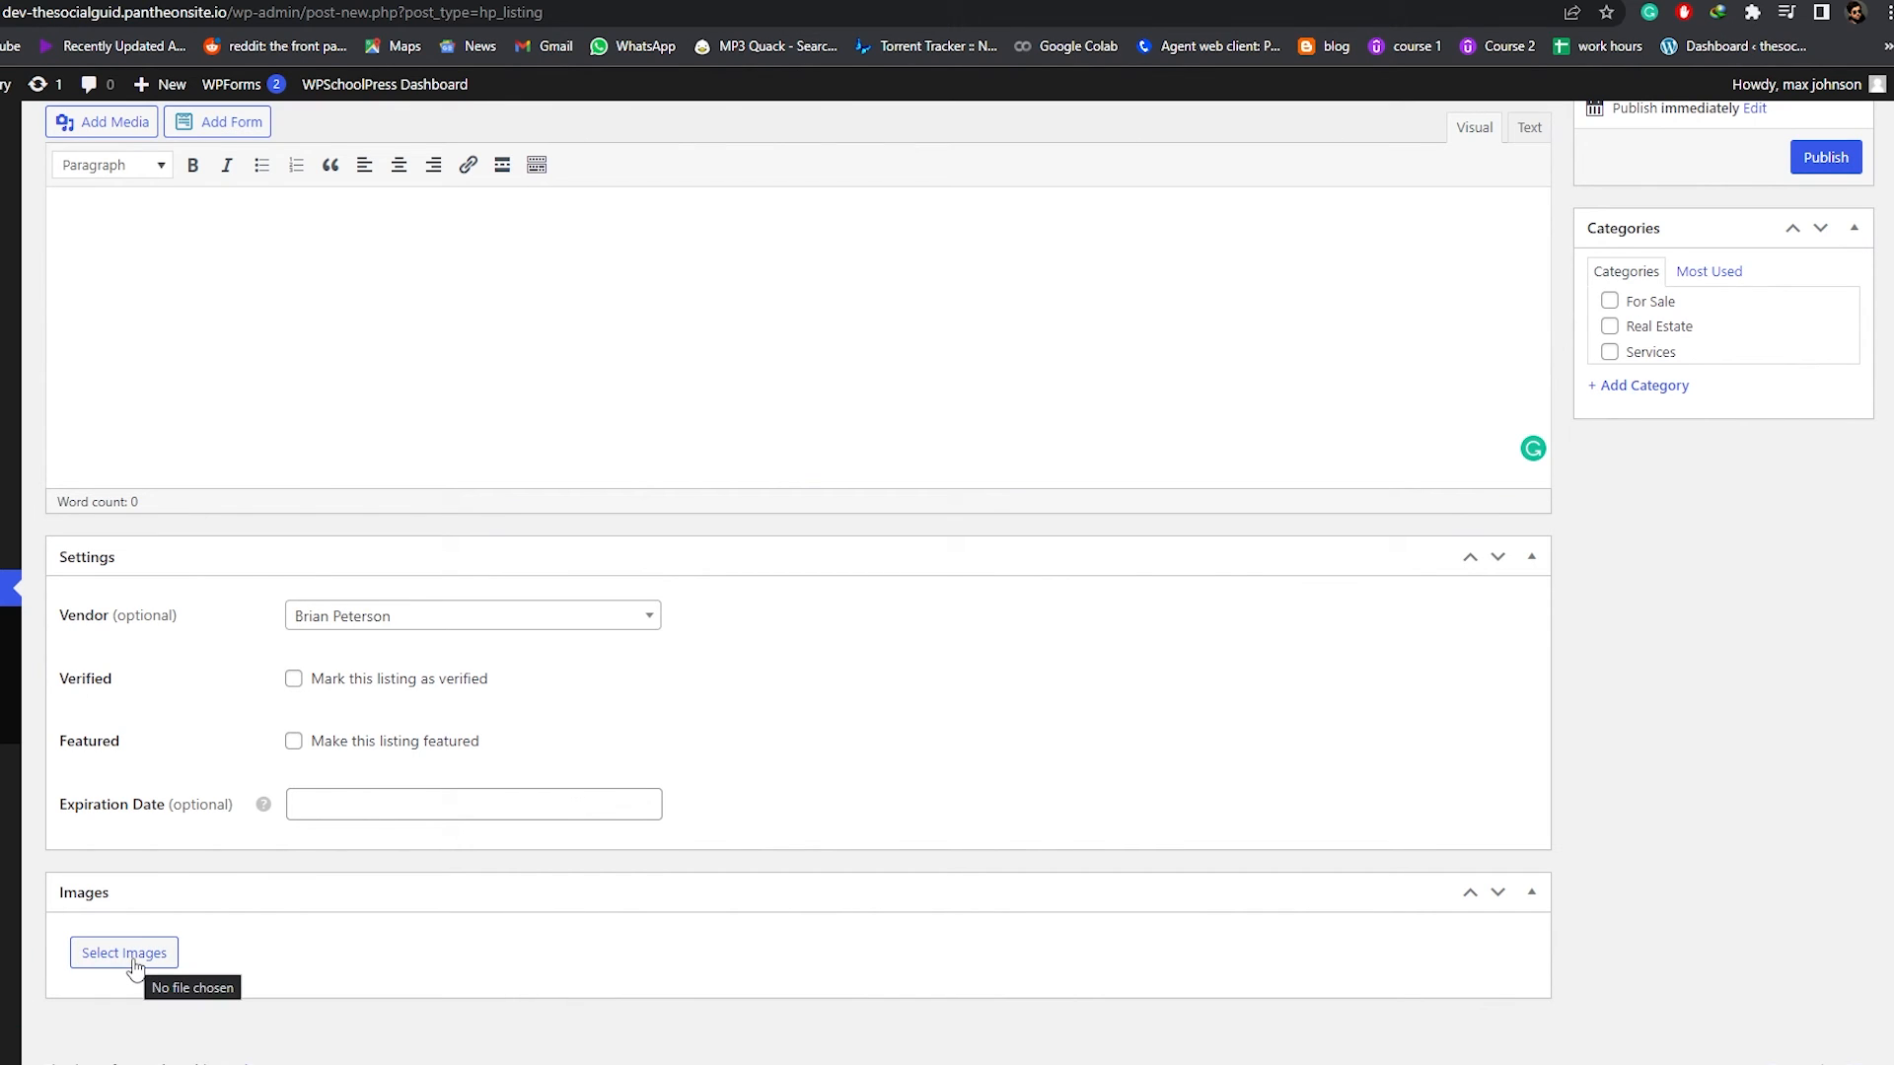
pyautogui.scroll(4, 136, 969)
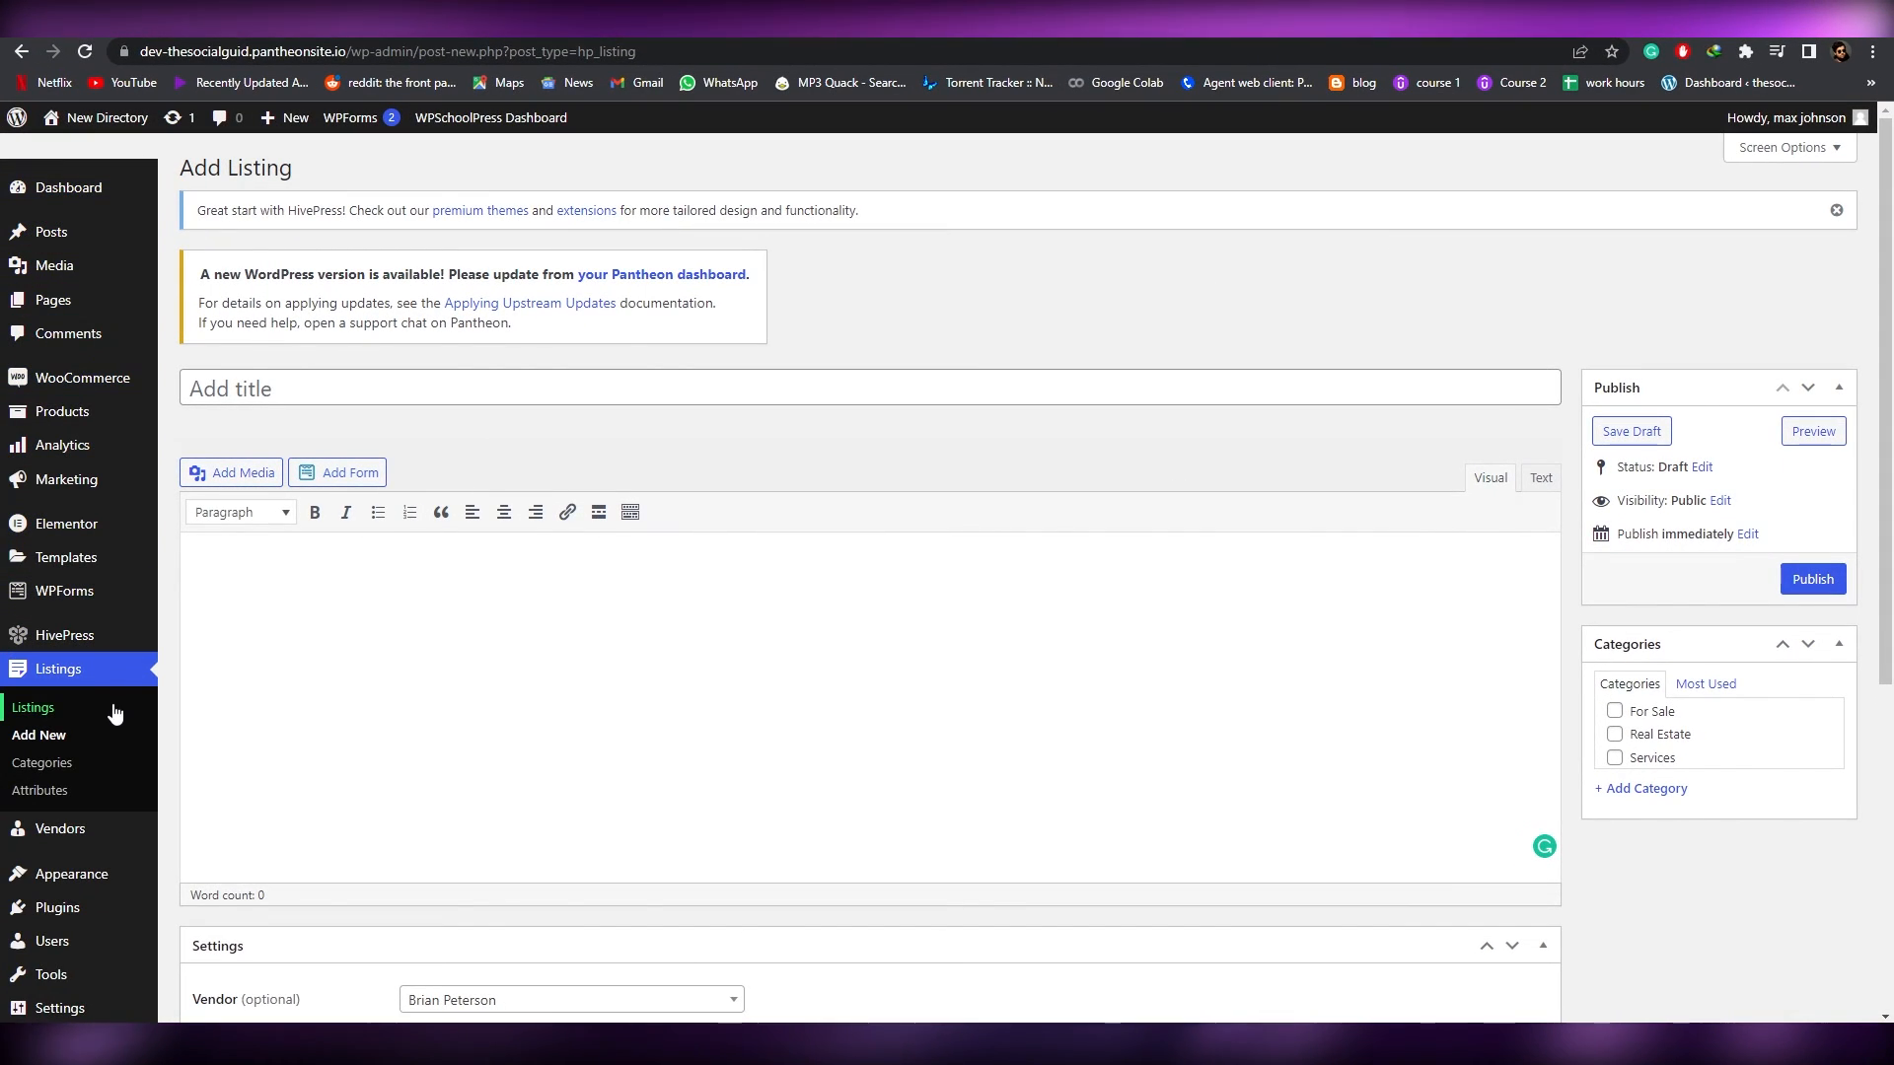
# Step: Leave the blank listing form without publishing and return to the WordPress dashboard home
pyautogui.click(68, 188)
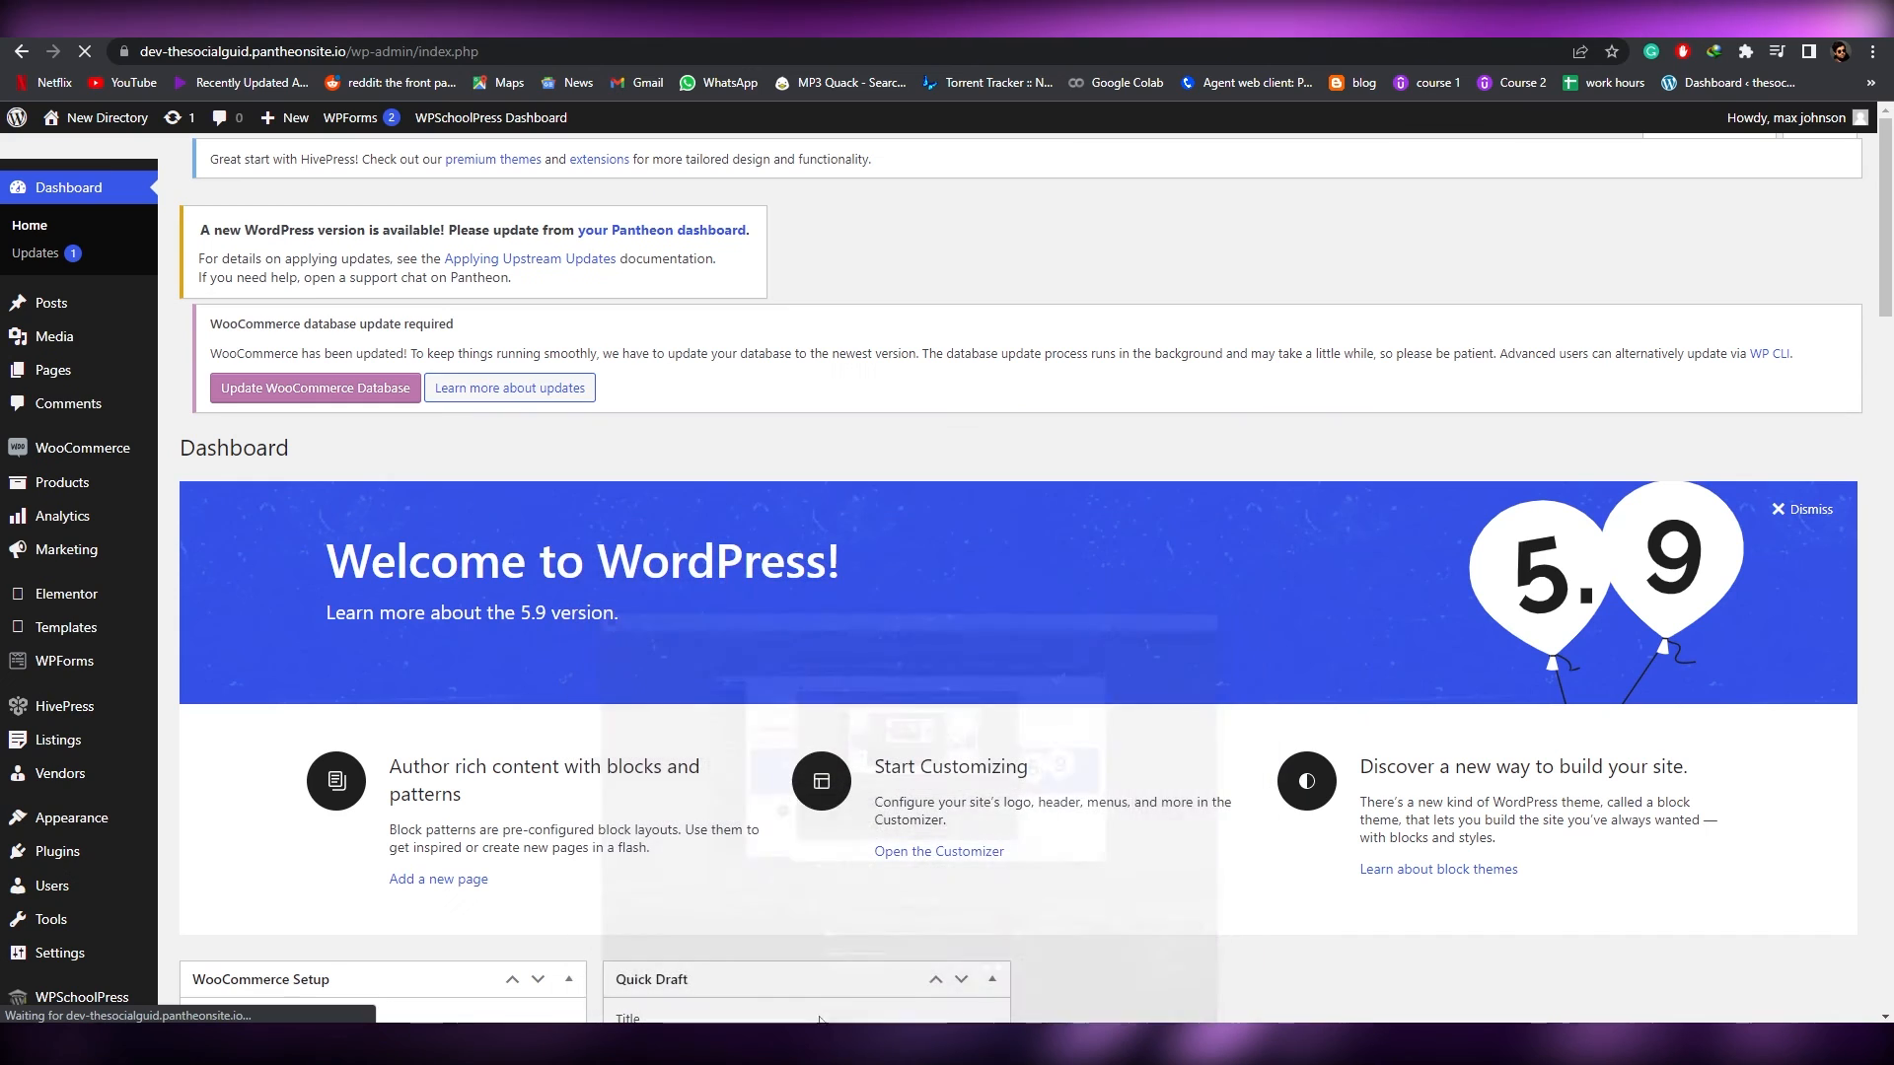
pyautogui.scroll(-1, 619, 590)
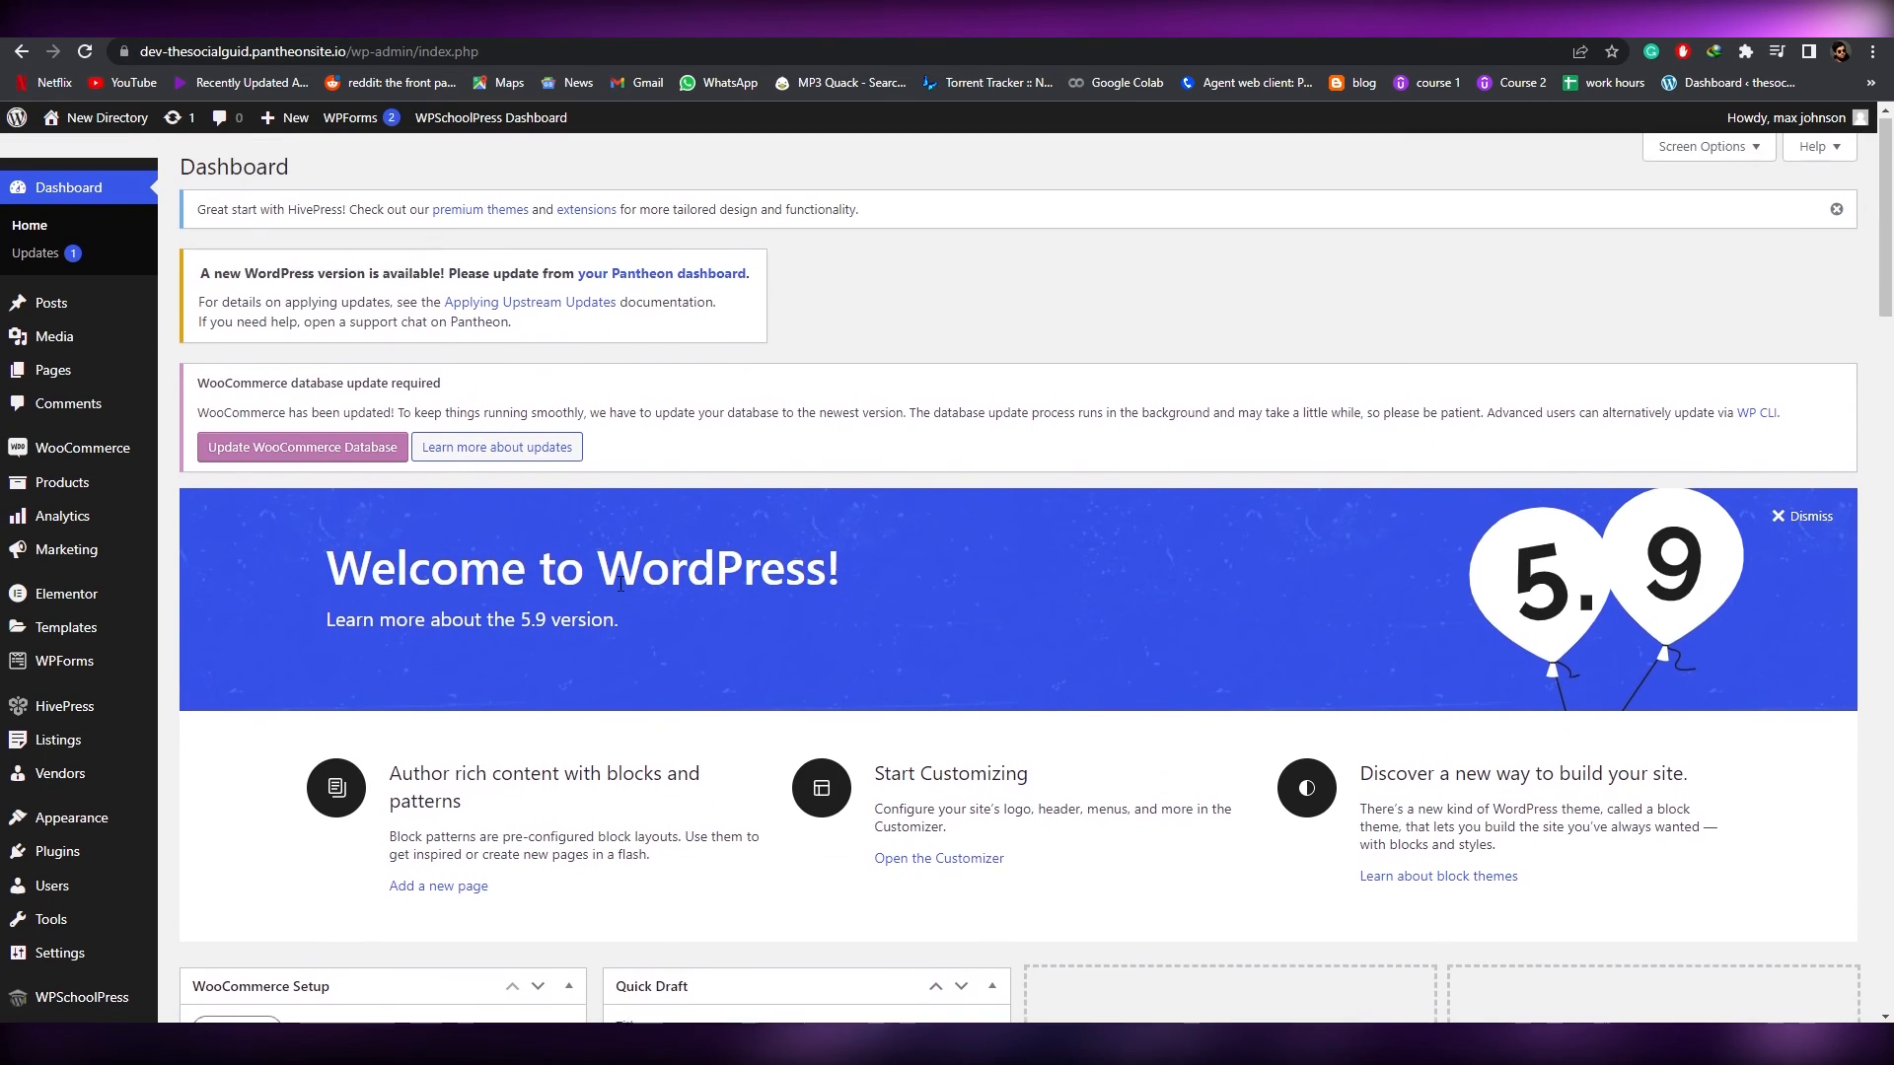